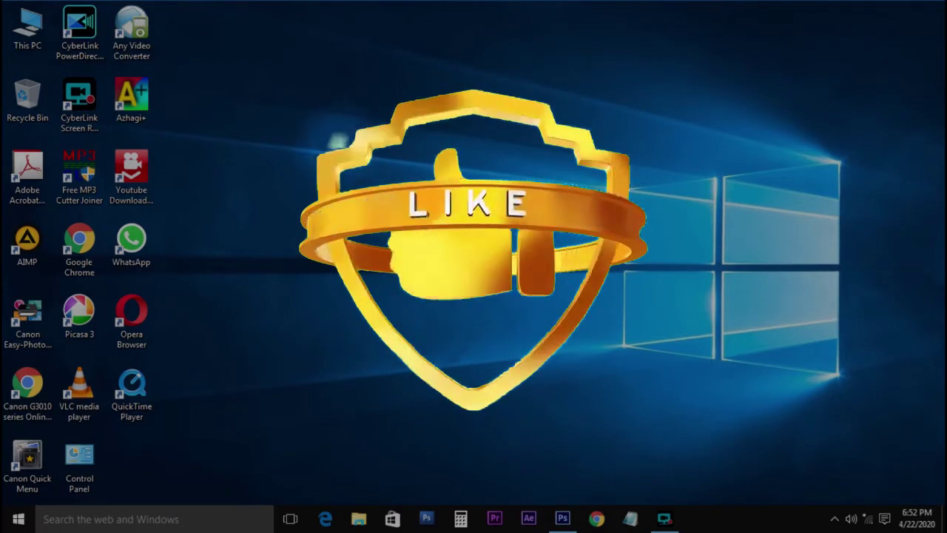
# Create a new white document, Untitled-1, 18 × 12 inches at 350 pixels/inch
pyautogui.click(560, 512)
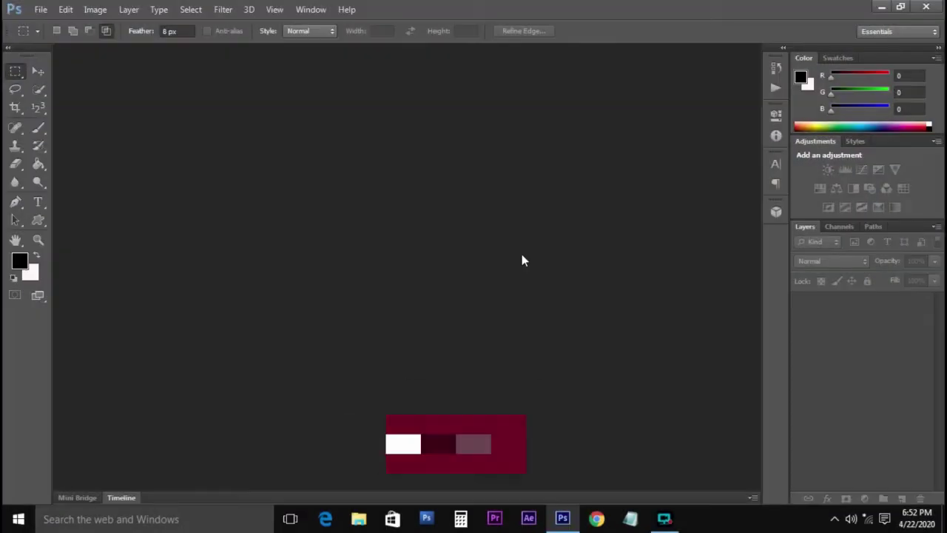
pyautogui.hotkey('ctrl', 'n')
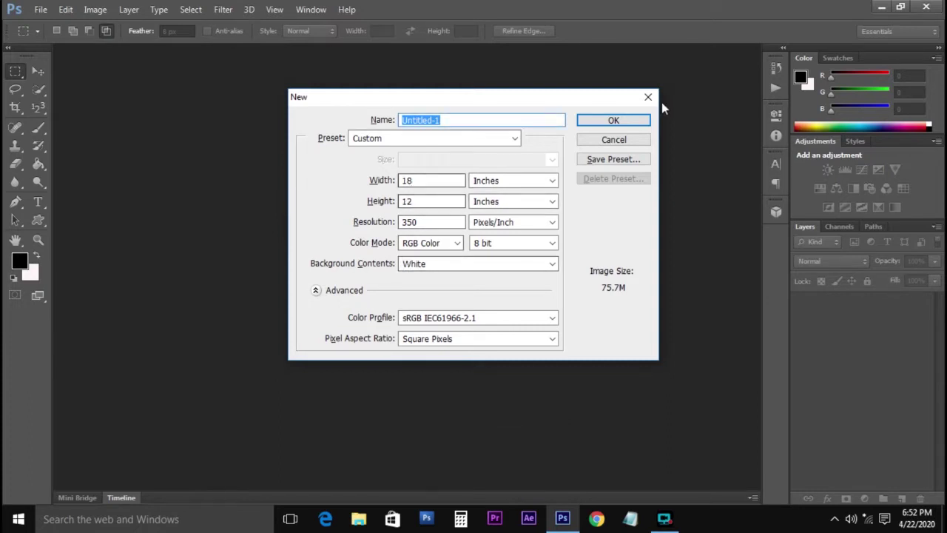
pyautogui.click(628, 121)
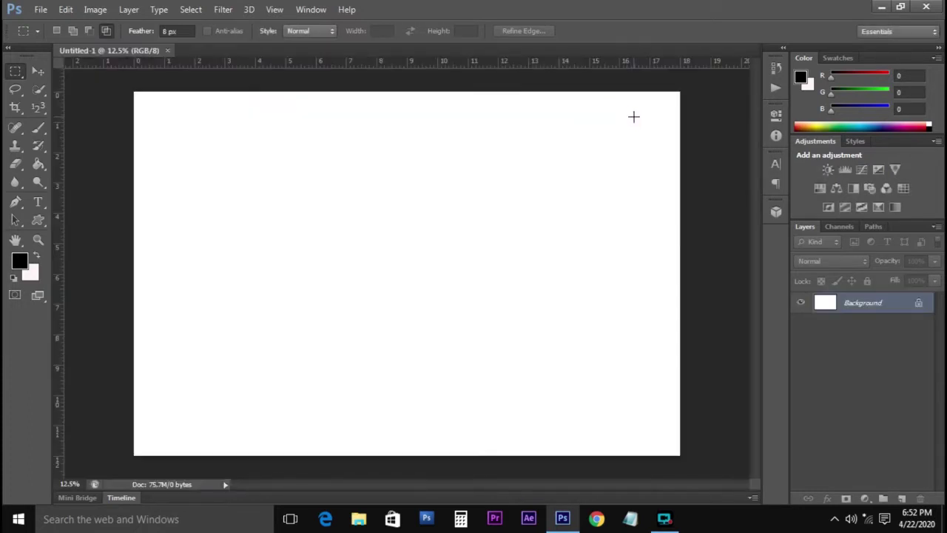
# Float Untitled-1 in its own window and toggle the toolbox between one and two columns
pyautogui.moveTo(144, 51); pyautogui.dragTo(143, 59)
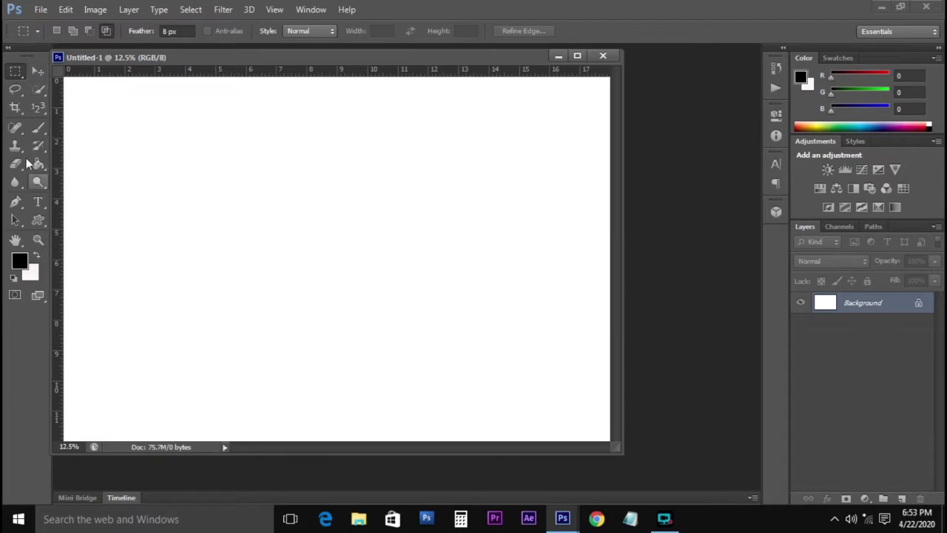
pyautogui.click(9, 50)
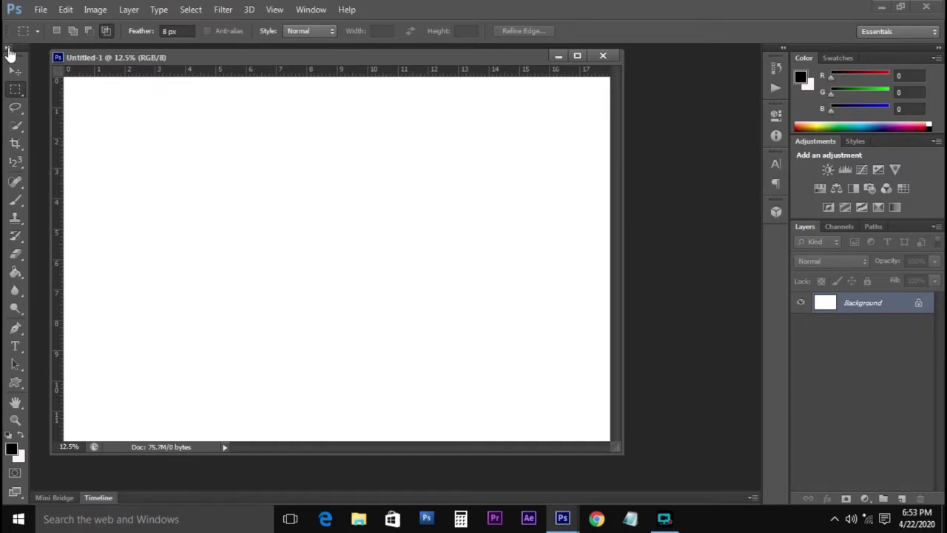
pyautogui.click(9, 50)
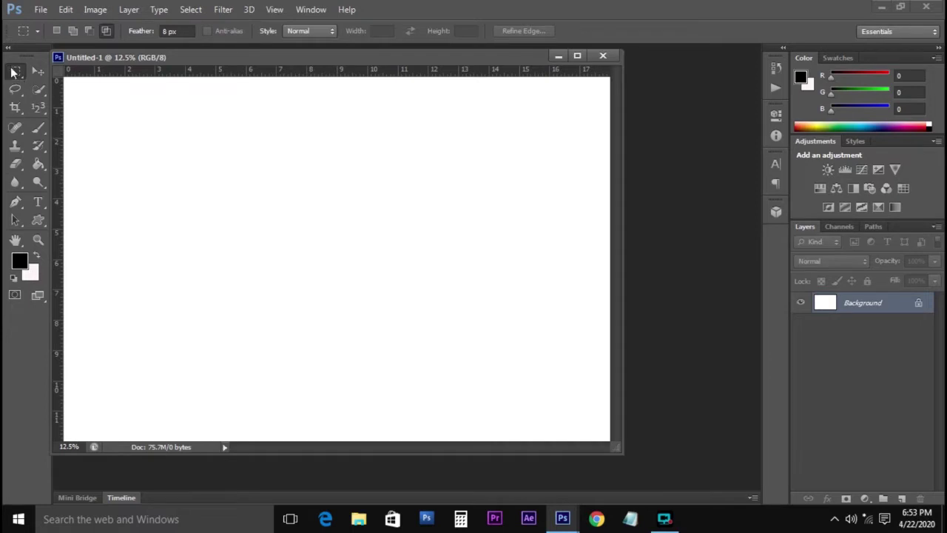
# Try the New and Subtract selection modes, leaving the Rectangular Marquee active
pyautogui.click(57, 31)
pyautogui.click(89, 31)
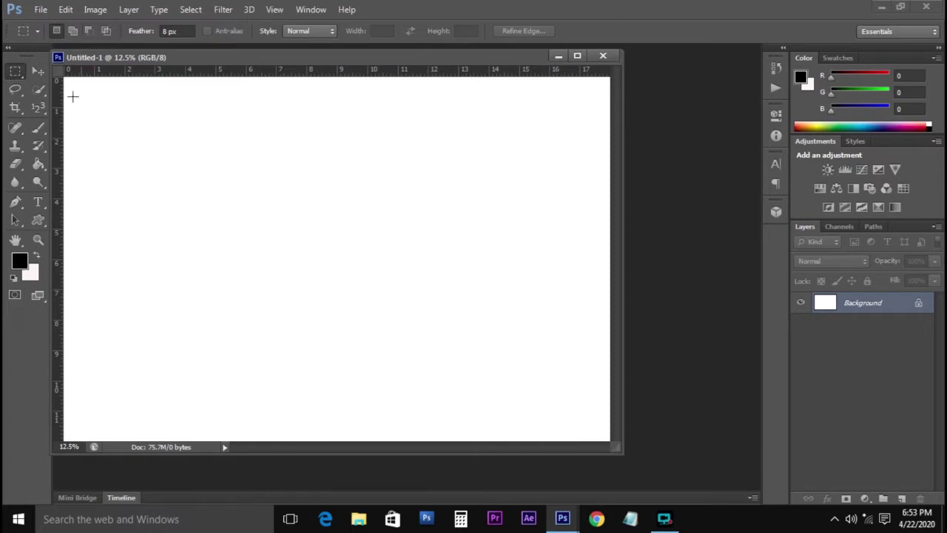
pyautogui.press('m')
# Select a square left of centre and set the foreground colour to red
pyautogui.moveTo(182, 162); pyautogui.dragTo(380, 361)
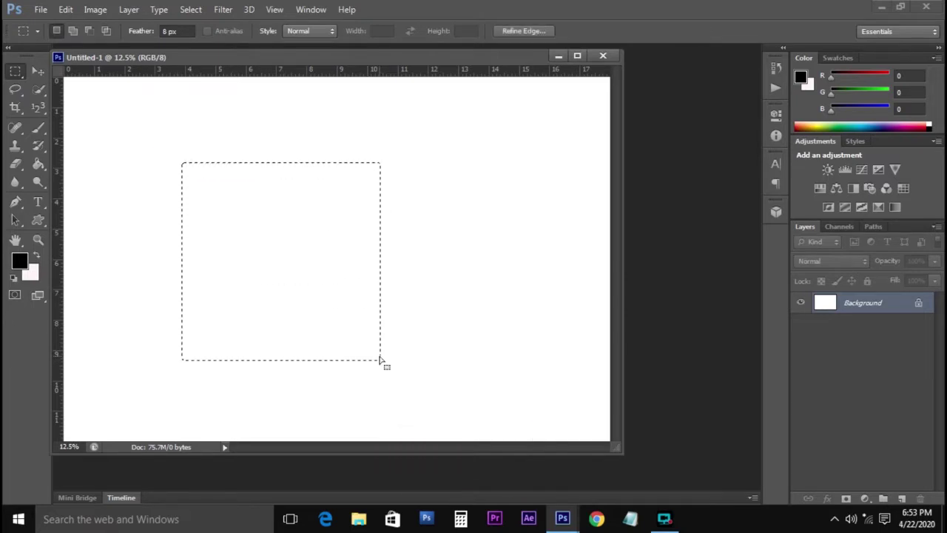
pyautogui.click(39, 127)
pyautogui.click(20, 259)
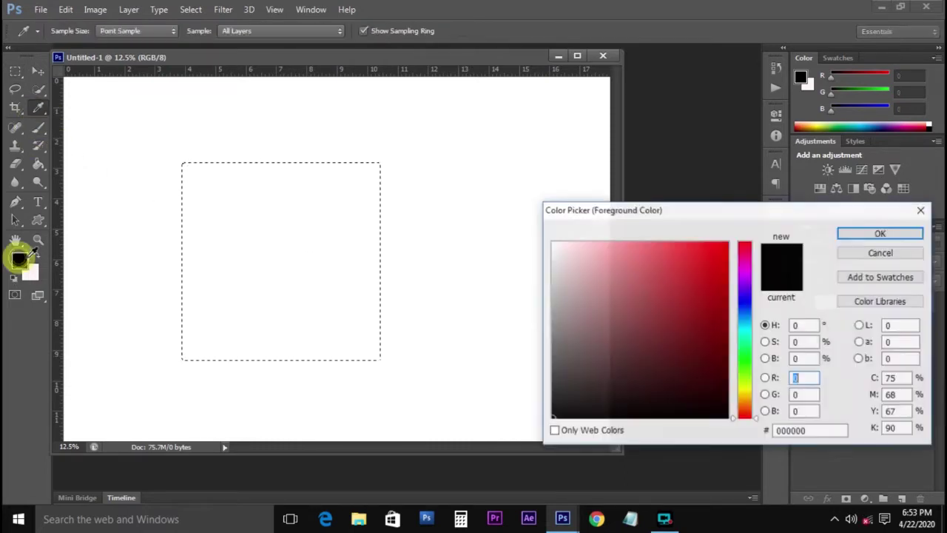
pyautogui.click(698, 273)
pyautogui.click(880, 233)
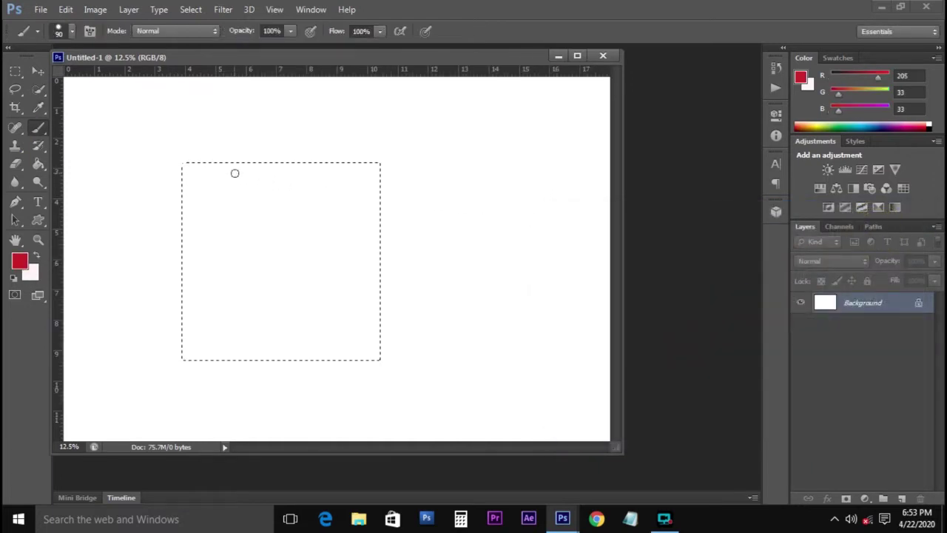
# Paint the selected square solid red with an enlarged brush
pyautogui.press('v')
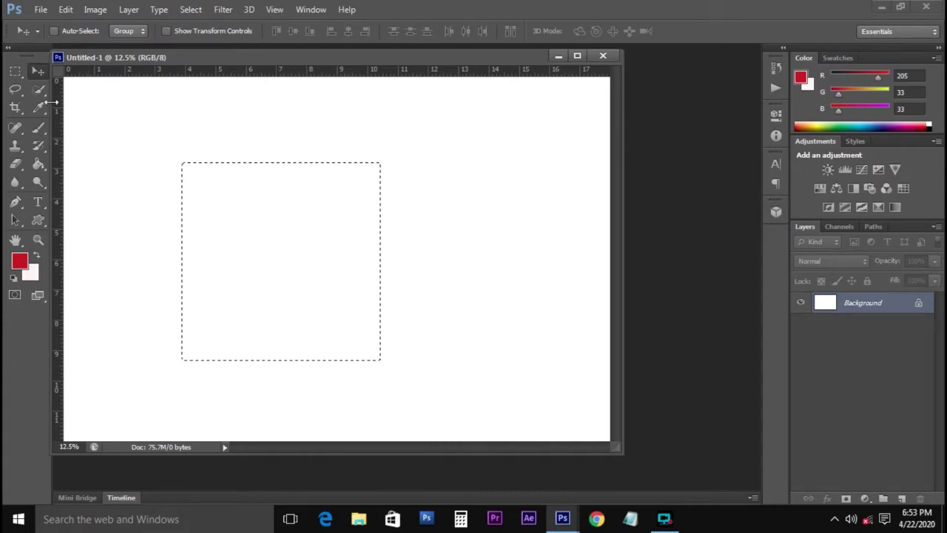
pyautogui.click(39, 127)
pyautogui.moveTo(215, 188)
pyautogui.mouseDown()
pyautogui.moveTo(197, 254)
pyautogui.moveTo(166, 301)
pyautogui.mouseUp()
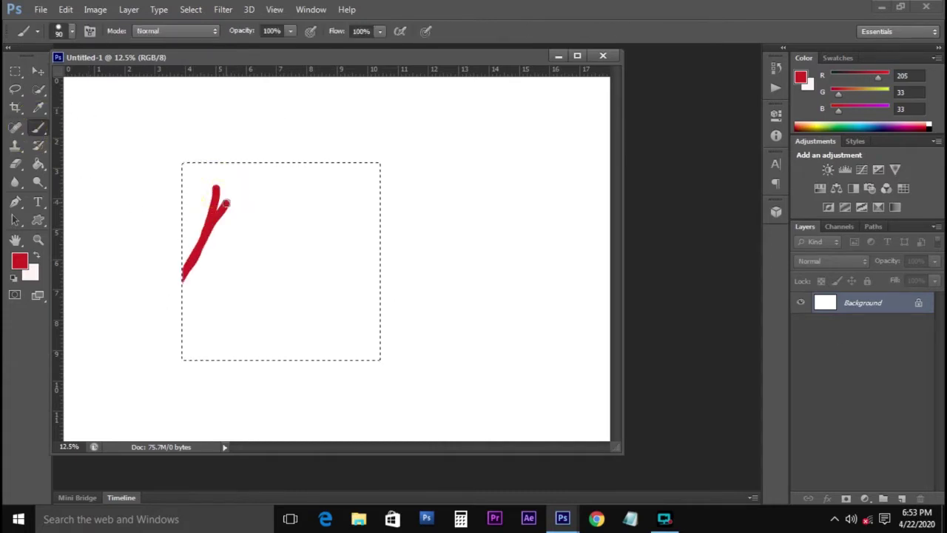
pyautogui.press(']')
pyautogui.press(']')
pyautogui.press(']')
pyautogui.press(']')
pyautogui.press(']')
pyautogui.press(']')
pyautogui.press(']')
pyautogui.press(']')
pyautogui.press(']')
pyautogui.press(']')
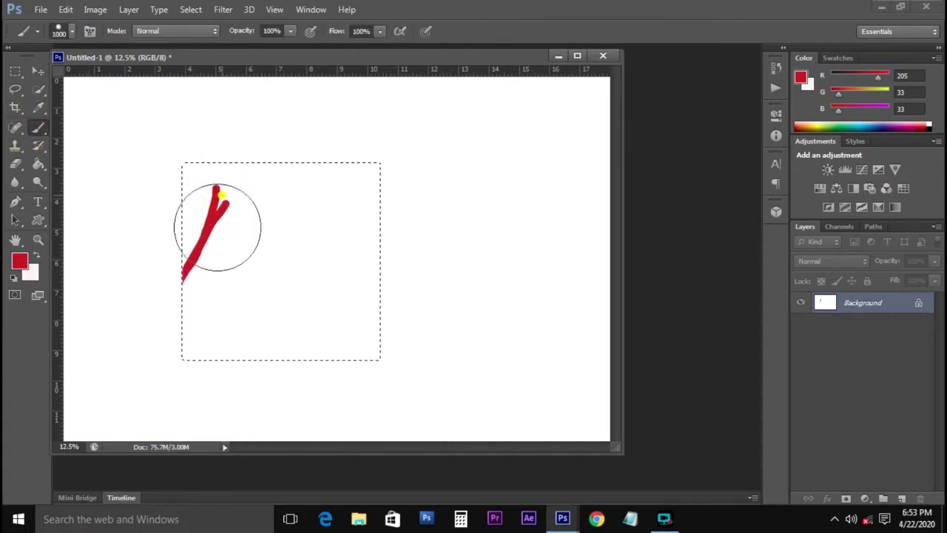
pyautogui.moveTo(222, 196); pyautogui.dragTo(204, 333)
pyautogui.moveTo(196, 154)
pyautogui.mouseDown()
pyautogui.moveTo(375, 177)
pyautogui.moveTo(359, 369)
pyautogui.moveTo(194, 353)
pyautogui.moveTo(310, 214)
pyautogui.moveTo(251, 192)
pyautogui.moveTo(276, 348)
pyautogui.moveTo(302, 334)
pyautogui.moveTo(313, 191)
pyautogui.mouseUp()
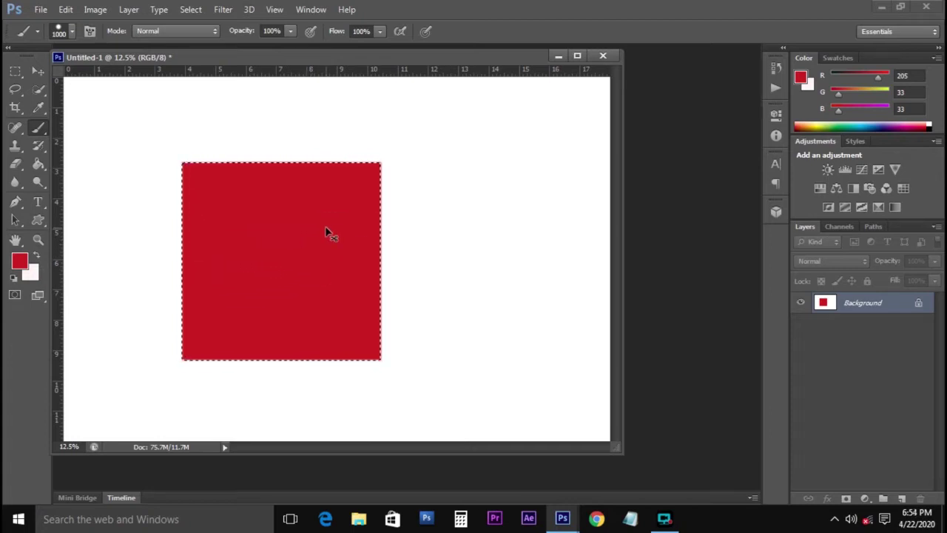
# Deselect the red square and add a new empty layer above Background
pyautogui.hotkey('ctrl', 'd')
pyautogui.press('v')
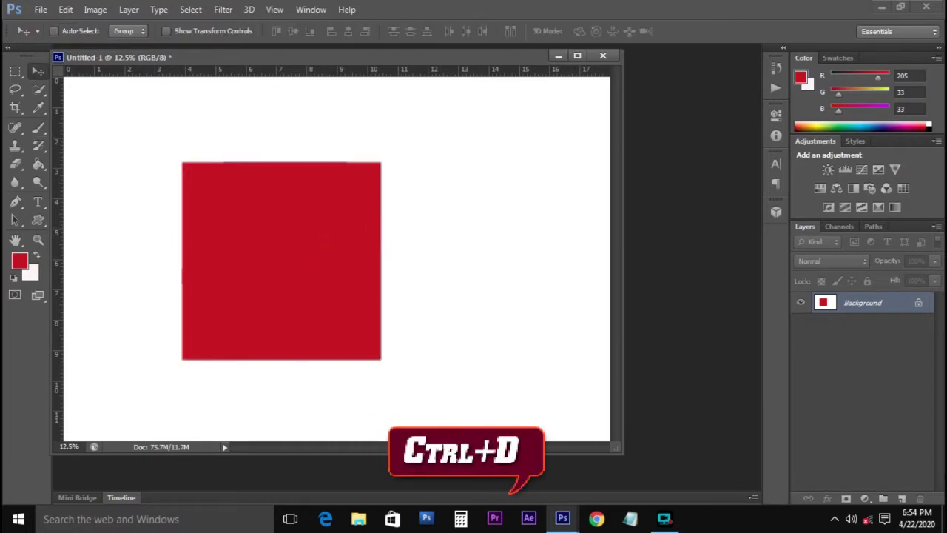
pyautogui.click(901, 498)
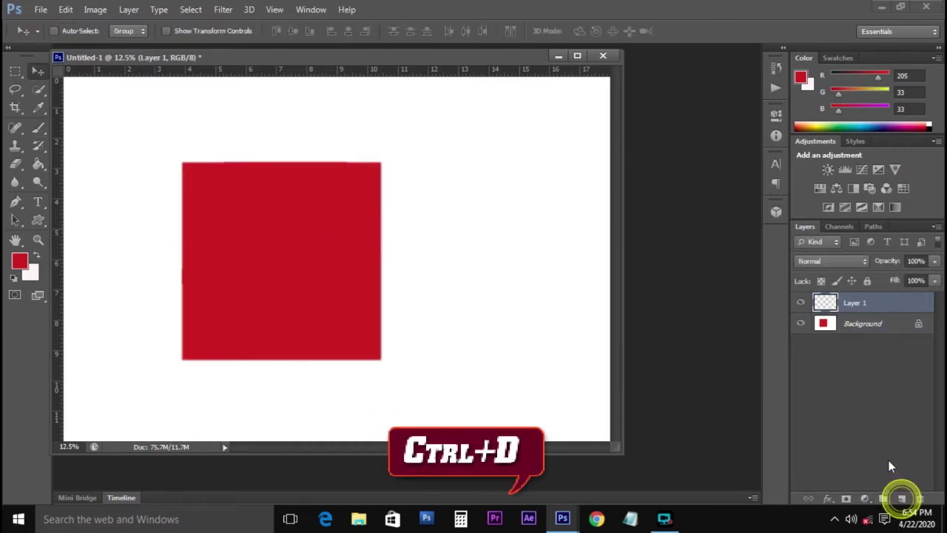
# Select a rectangle right of the red square and set the foreground colour to blue
pyautogui.click(15, 71)
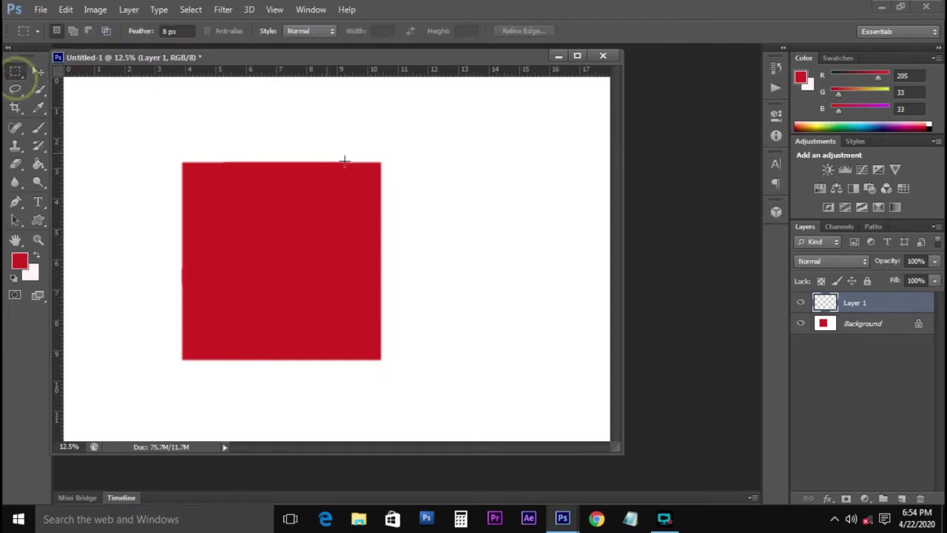
pyautogui.moveTo(399, 156); pyautogui.dragTo(561, 347)
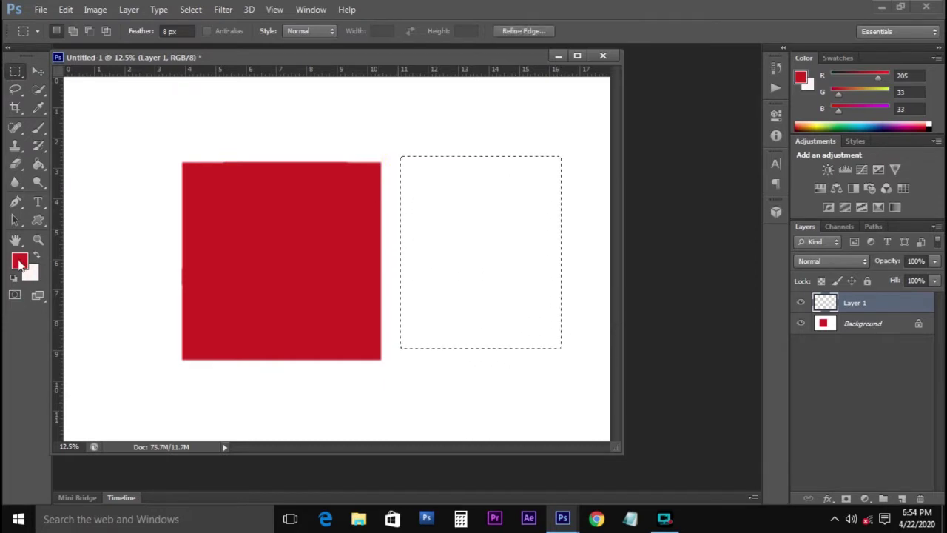
pyautogui.click(20, 259)
pyautogui.click(742, 312)
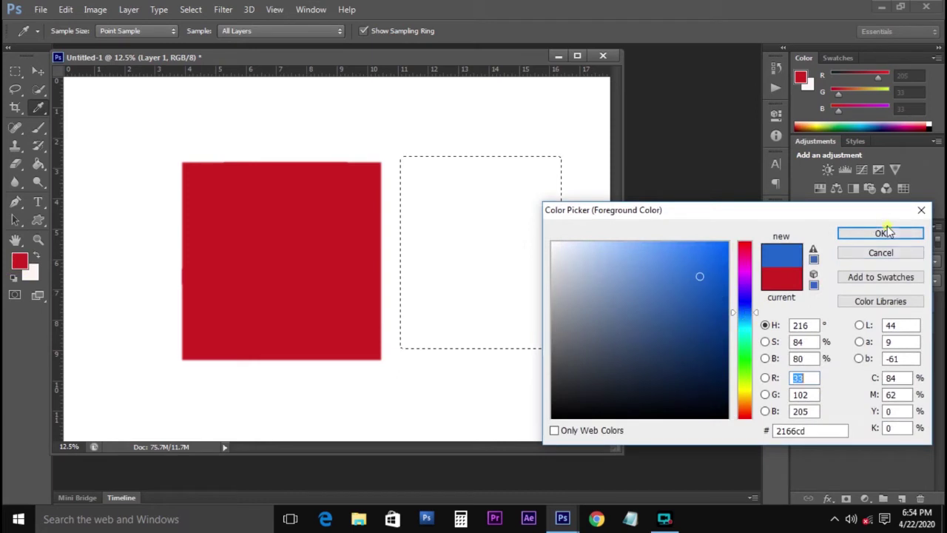
pyautogui.click(880, 233)
# Paint the selected rectangle solid blue with the brush
pyautogui.click(39, 126)
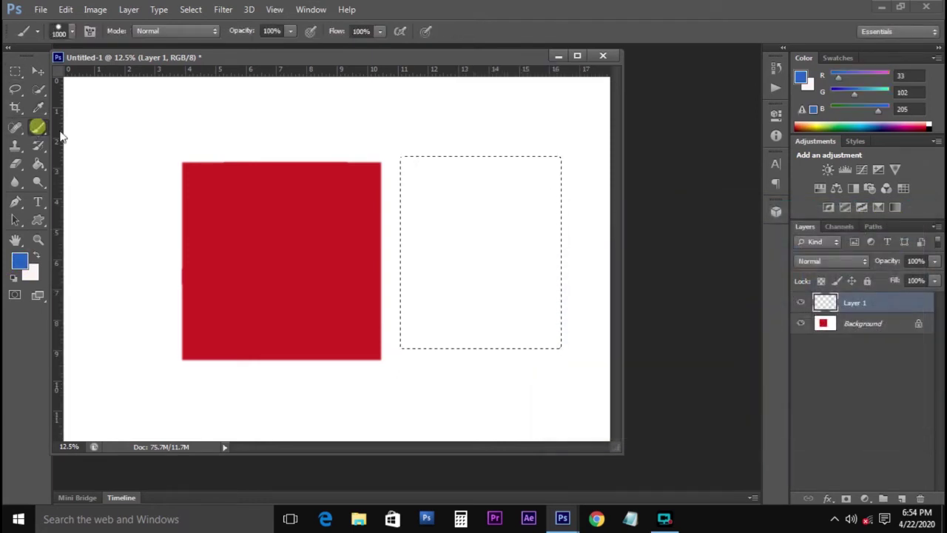
pyautogui.moveTo(451, 169)
pyautogui.mouseDown()
pyautogui.moveTo(435, 155)
pyautogui.moveTo(533, 308)
pyautogui.moveTo(476, 159)
pyautogui.moveTo(465, 280)
pyautogui.mouseUp()
pyautogui.press('v')
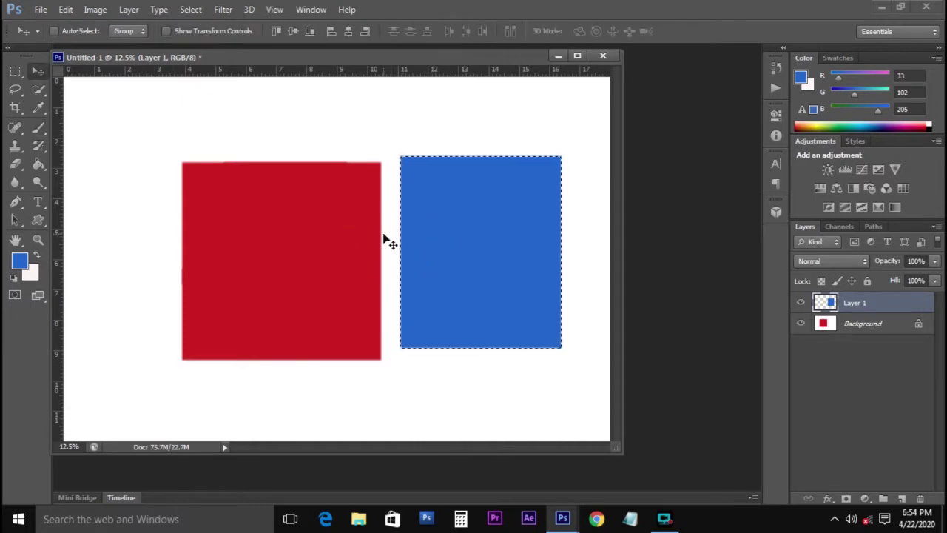
pyautogui.click(15, 71)
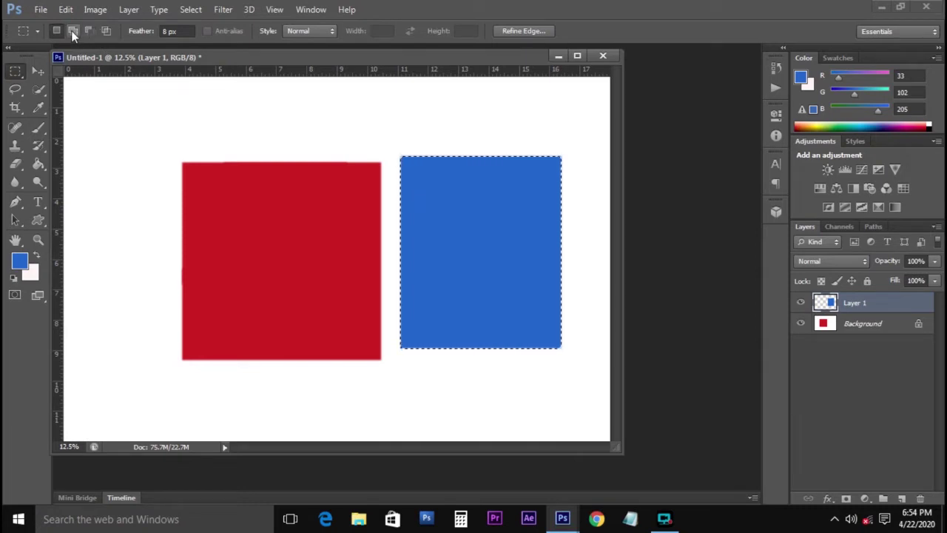
# Reshape the marquee with Add, Subtract and Intersect modes to keep the blue rectangle's lower-right part
pyautogui.moveTo(377, 113); pyautogui.dragTo(577, 240)
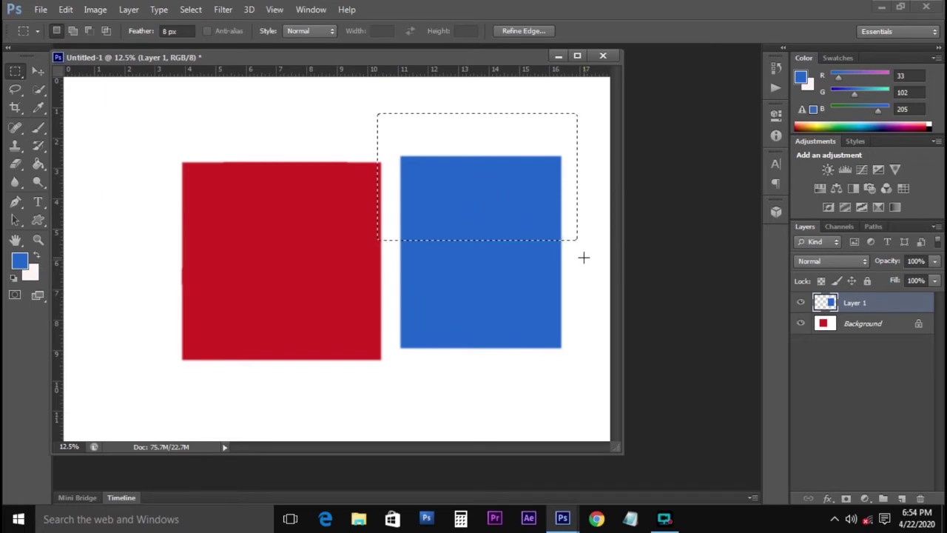
pyautogui.click(73, 30)
pyautogui.moveTo(400, 364); pyautogui.dragTo(566, 207)
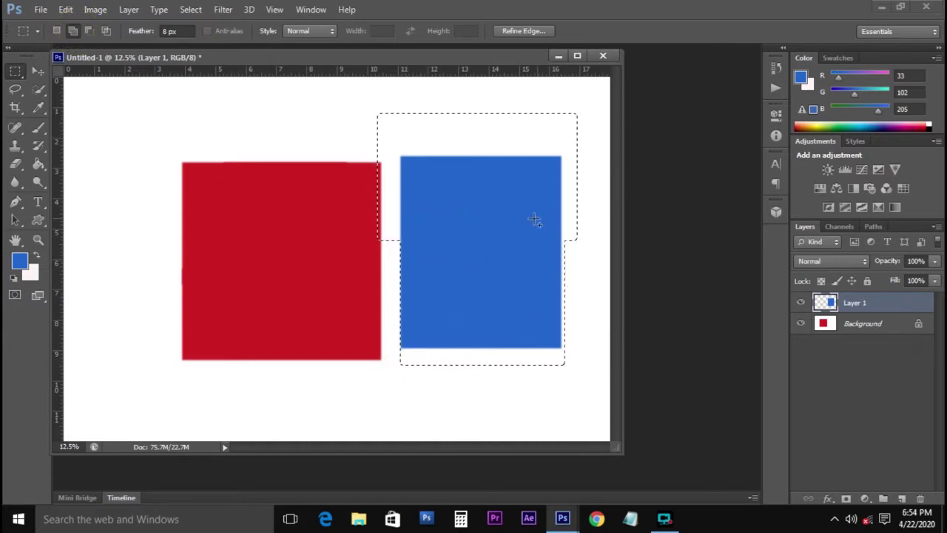
pyautogui.click(89, 31)
pyautogui.moveTo(355, 91); pyautogui.dragTo(441, 415)
pyautogui.click(105, 30)
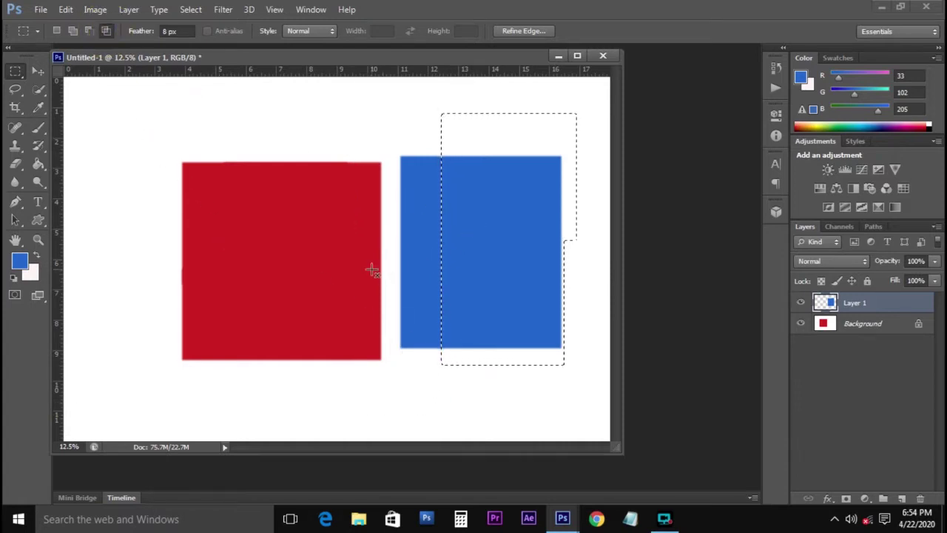
pyautogui.moveTo(370, 242); pyautogui.dragTo(589, 356)
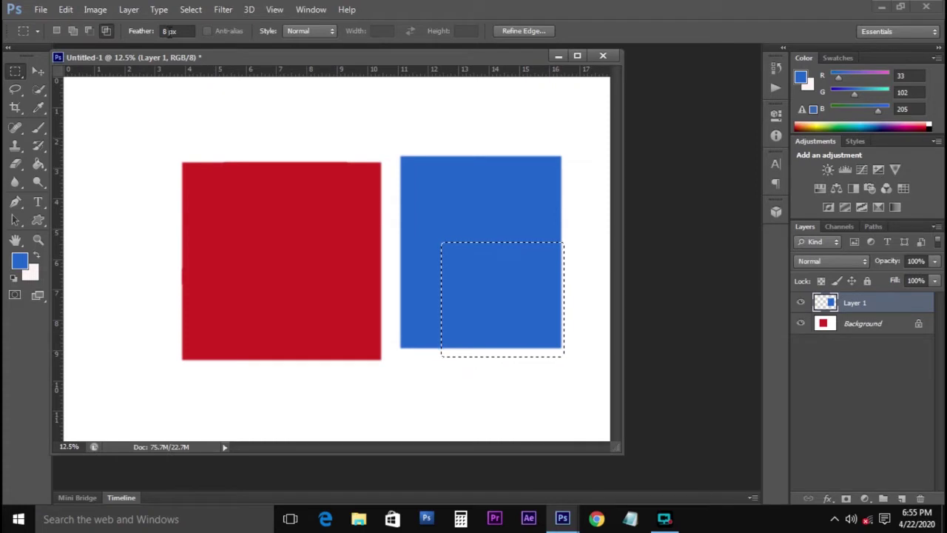
# Set the marquee feather to 0 and test a tall selection near the left edge
pyautogui.hotkey('ctrl', 'd')
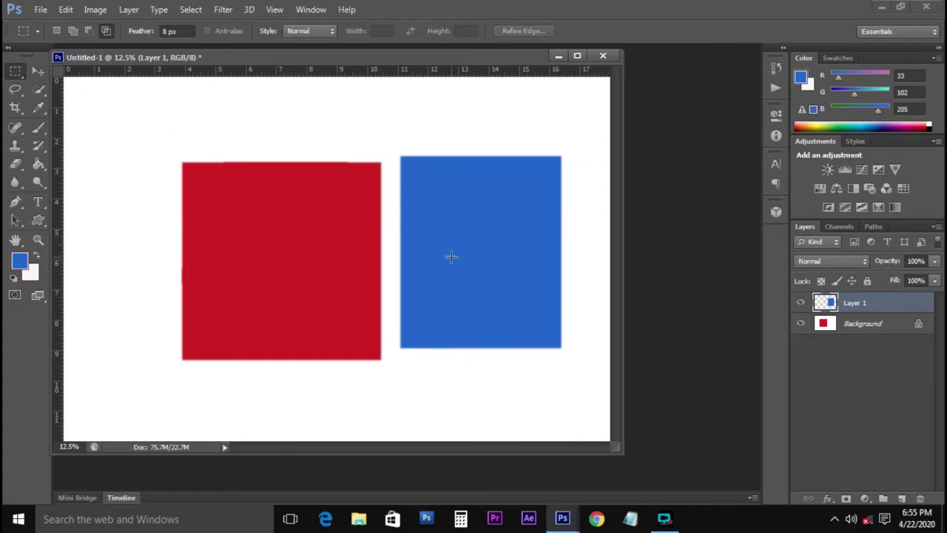
pyautogui.click(165, 31)
pyautogui.write('0')
pyautogui.moveTo(82, 130); pyautogui.dragTo(164, 285)
pyautogui.hotkey('ctrl', 'd')
# On the Background layer, move a white block from the left edge into the red square
pyautogui.click(872, 331)
pyautogui.moveTo(77, 121); pyautogui.dragTo(168, 281)
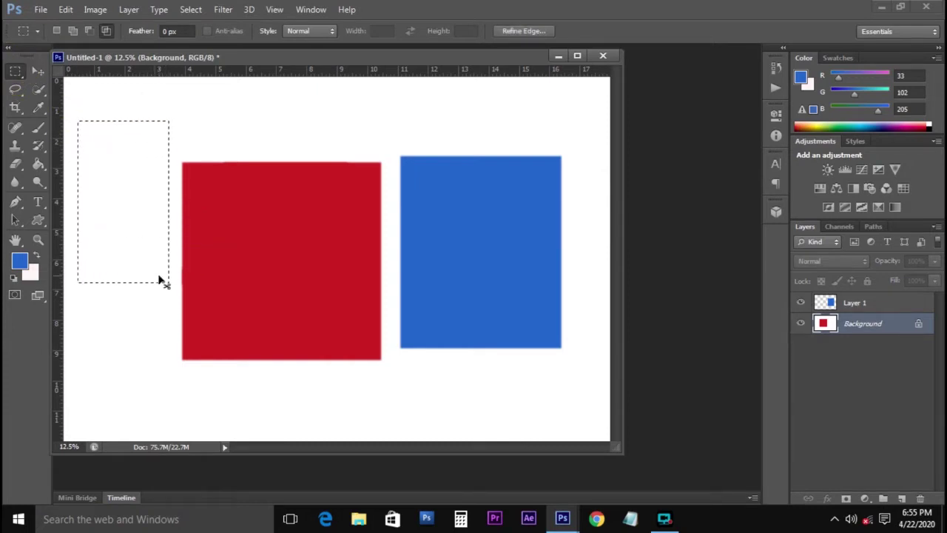
pyautogui.press('v')
pyautogui.moveTo(134, 193); pyautogui.dragTo(293, 241)
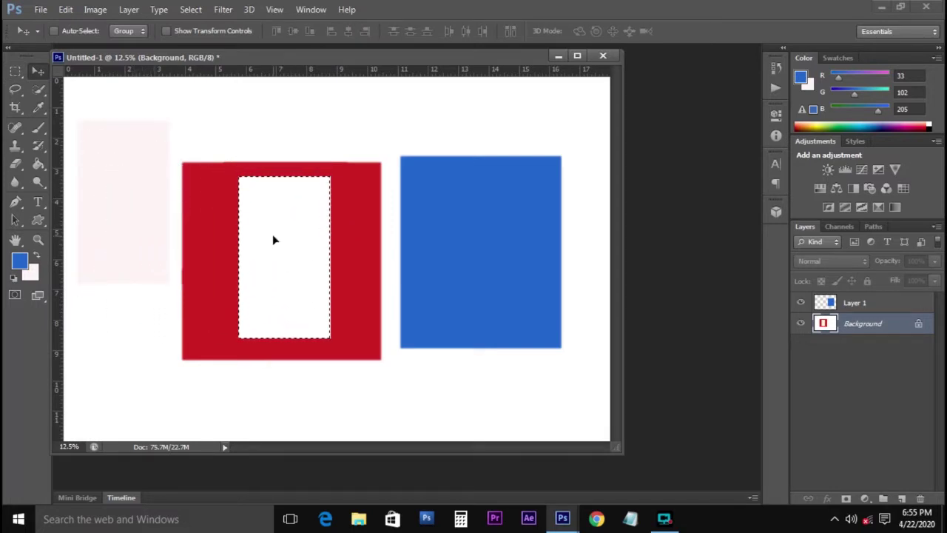
pyautogui.hotkey('ctrl', 'd')
# Check the layers under the red rectangle and undo the window cutout steps
pyautogui.scroll(6, 233, 213)
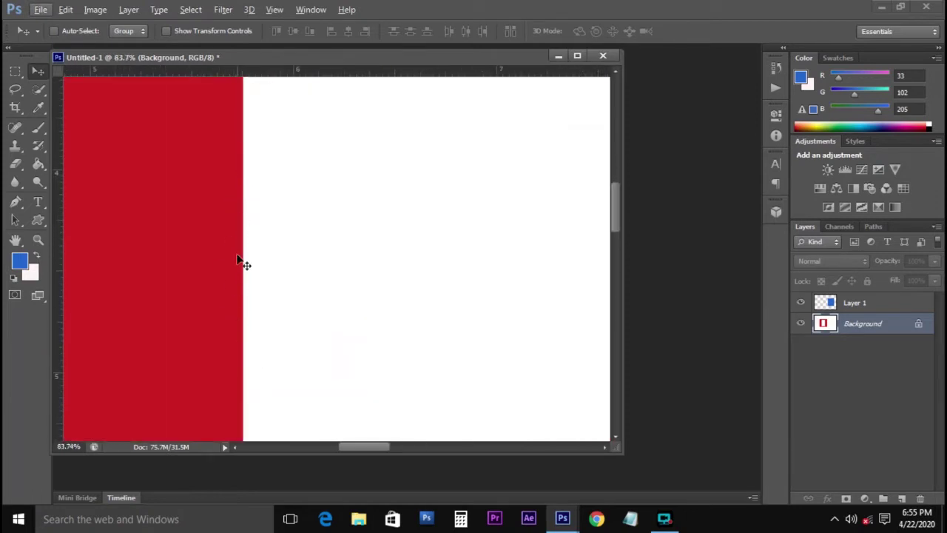
pyautogui.scroll(-5, 241, 232)
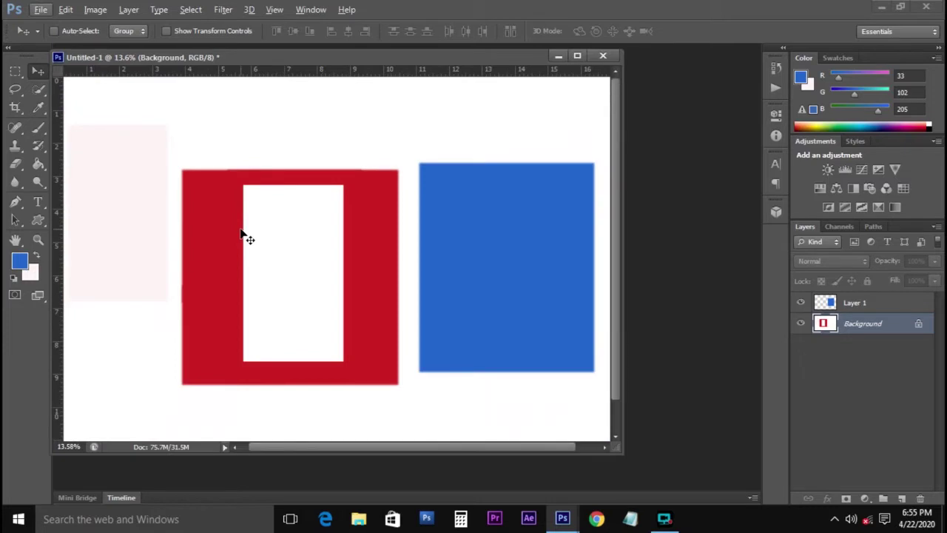
pyautogui.scroll(-2, 248, 235)
pyautogui.rightClick(236, 143)
pyautogui.click(244, 145)
pyautogui.hotkey('ctrl', 'alt', 'z')
pyautogui.hotkey('ctrl', 'alt', 'z')
pyautogui.hotkey('ctrl', 'alt', 'z')
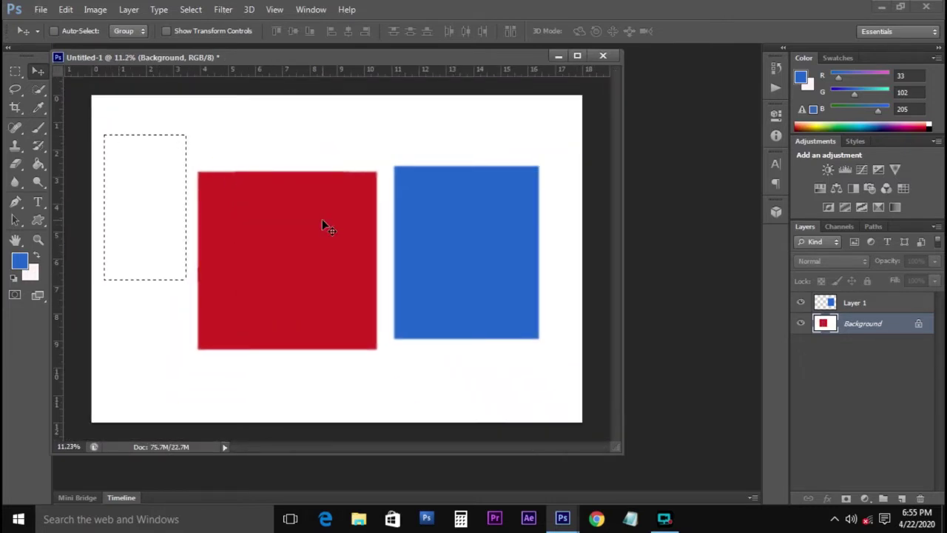
pyautogui.click(15, 71)
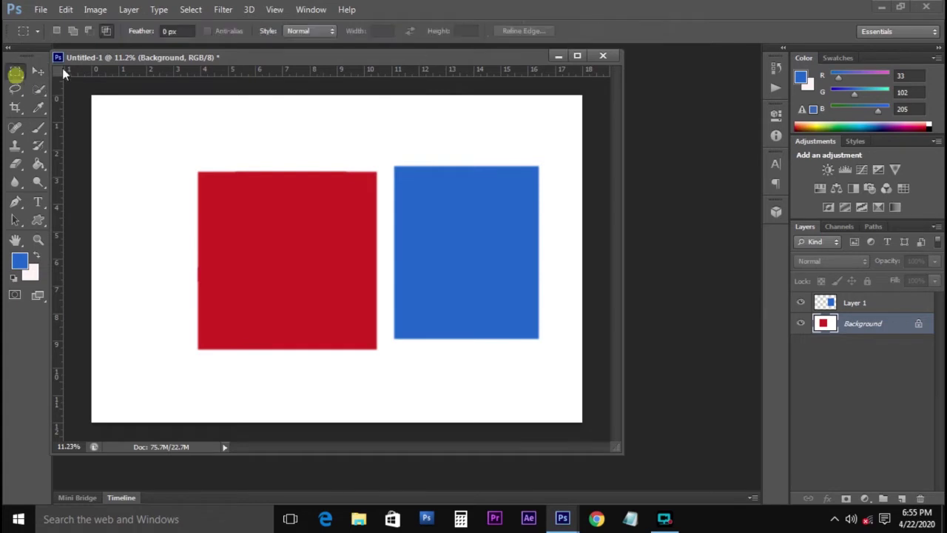
# Move a soft-edged 8 px feathered white block into the red rectangle as a window
pyautogui.click(167, 32)
pyautogui.moveTo(100, 147); pyautogui.dragTo(188, 299)
pyautogui.press('v')
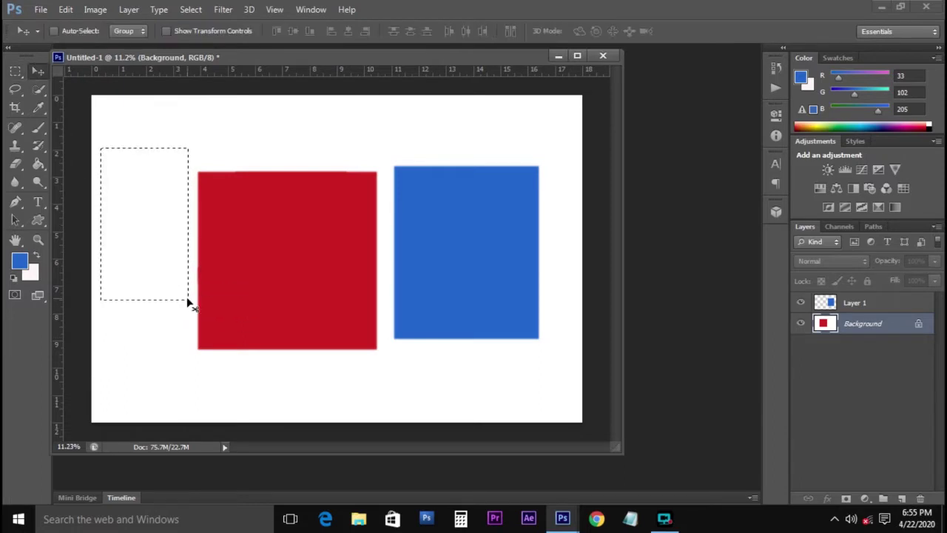
pyautogui.moveTo(156, 192); pyautogui.dragTo(288, 250)
# Hide and show the rulers, then clear the selection
pyautogui.hotkey('ctrl', 'r')
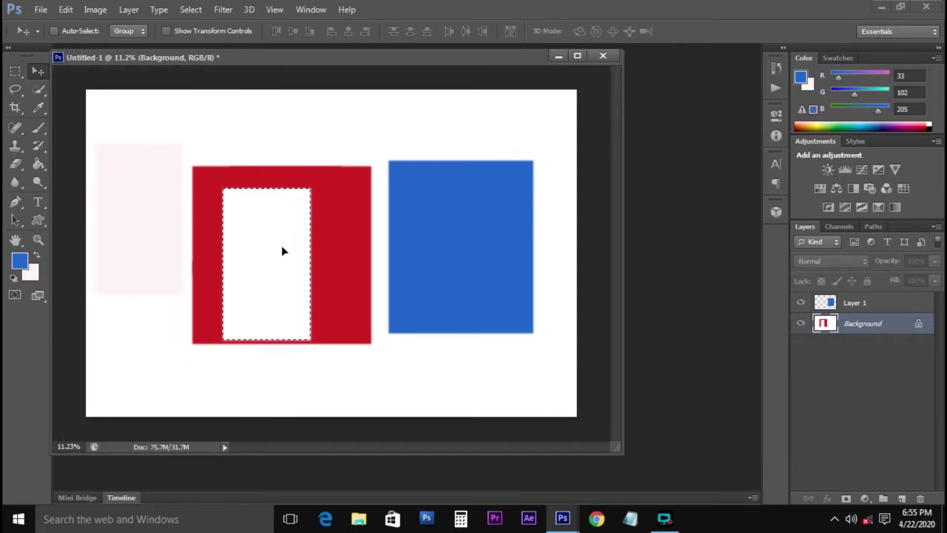
pyautogui.hotkey('ctrl', 'r')
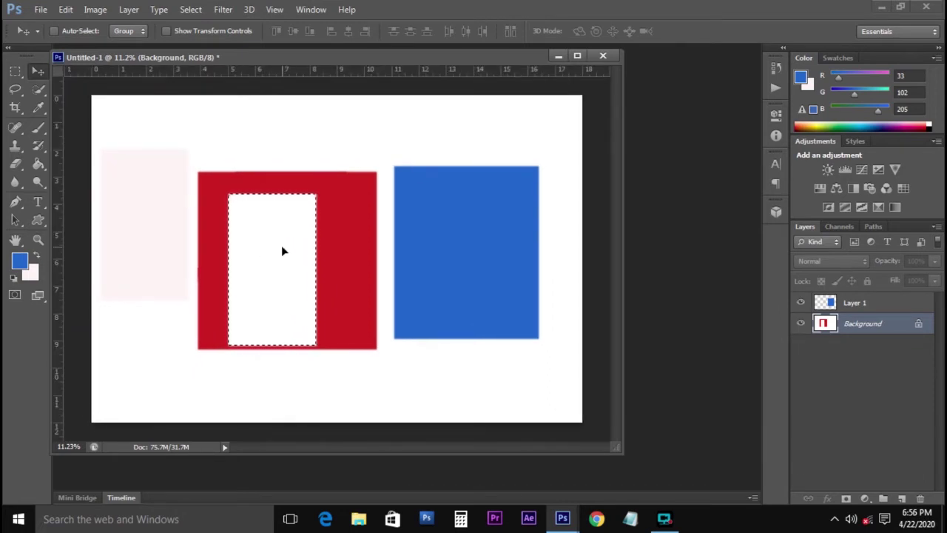
pyautogui.hotkey('ctrl', 'd')
pyautogui.scroll(5, 205, 197)
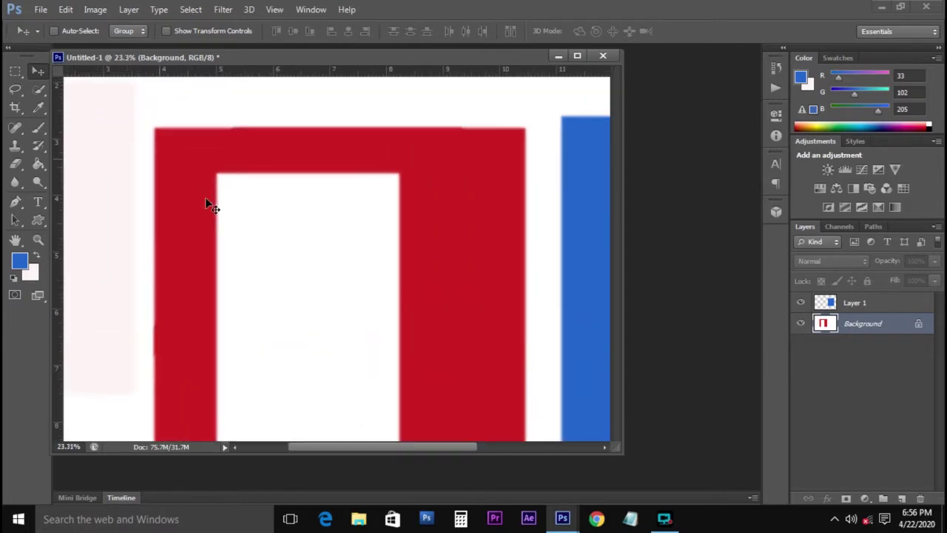
pyautogui.scroll(-2, 232, 163)
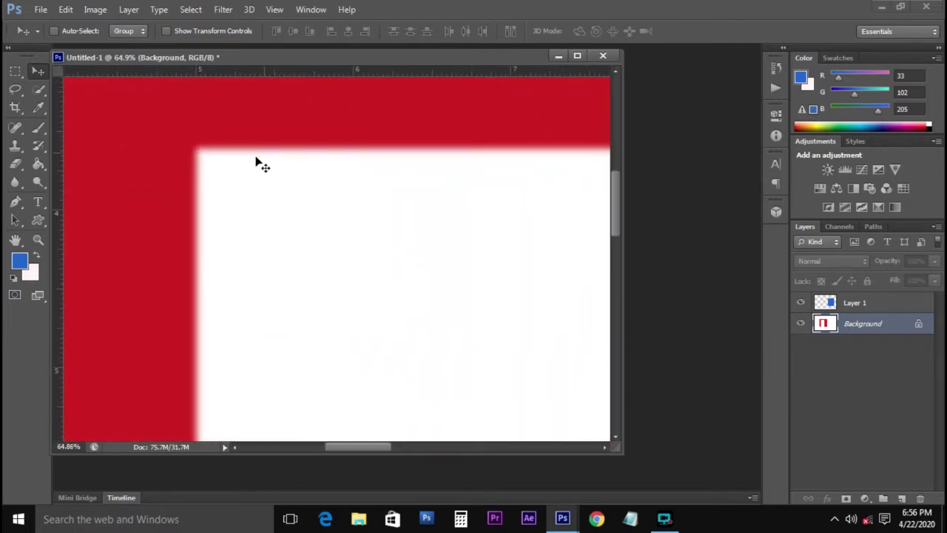
pyautogui.scroll(-4, 234, 179)
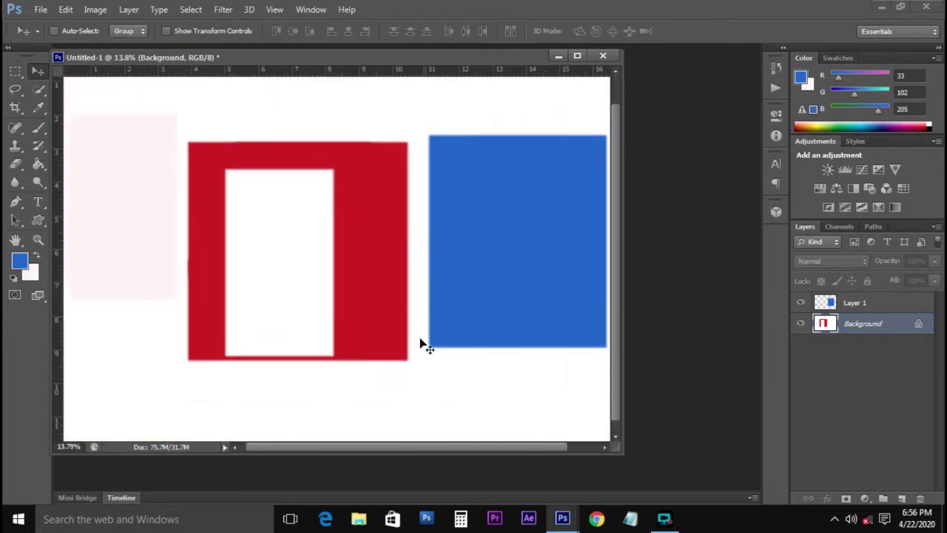
pyautogui.scroll(-1, 417, 394)
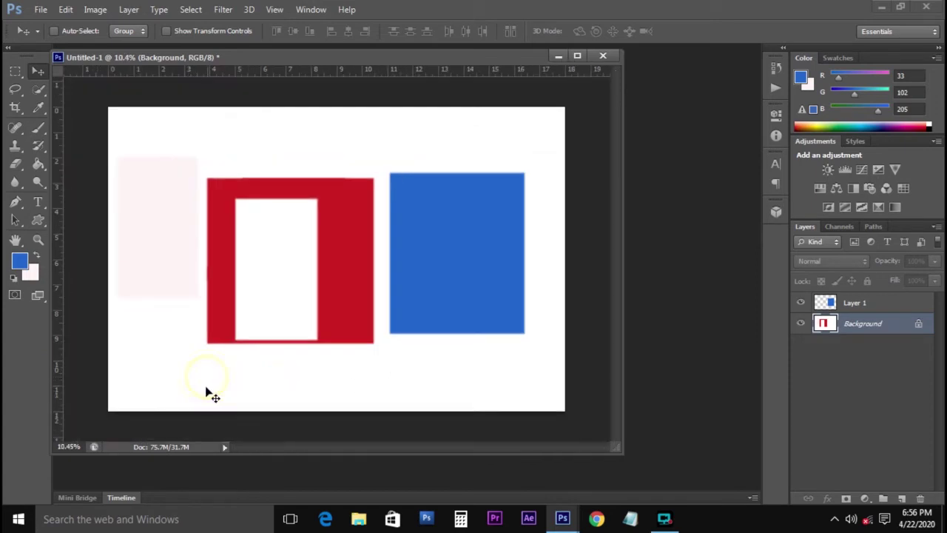
# With 0 feather, move a sharp white block from below the pink patch into the red frame's right side
pyautogui.click(15, 71)
pyautogui.click(169, 32)
pyautogui.write('0')
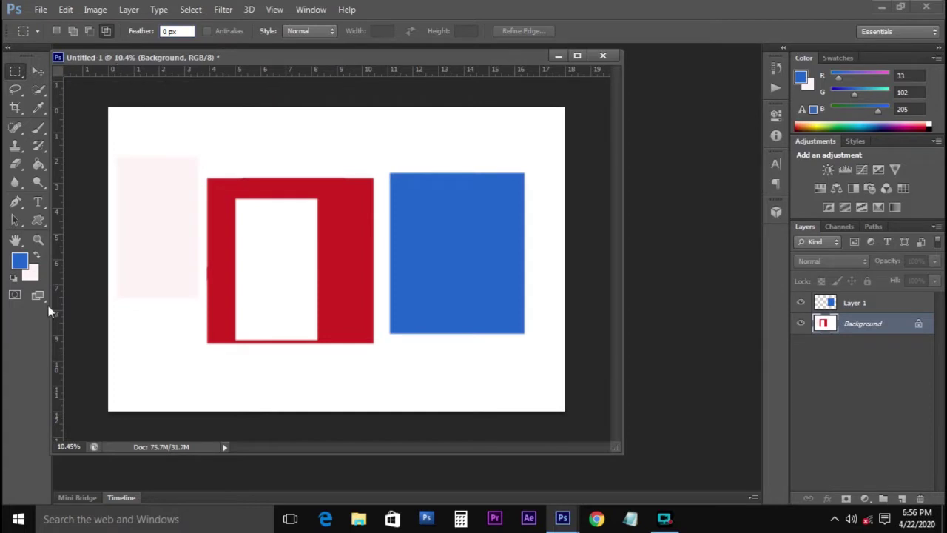
pyautogui.moveTo(117, 312); pyautogui.dragTo(197, 394)
pyautogui.press('v')
pyautogui.moveTo(172, 360); pyautogui.dragTo(382, 261)
pyautogui.hotkey('ctrl', 'd')
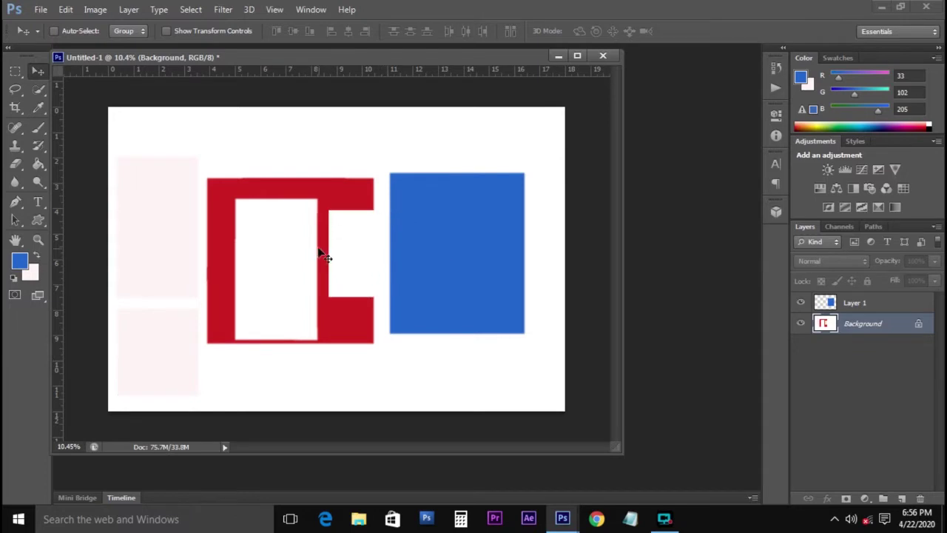
pyautogui.scroll(6, 318, 238)
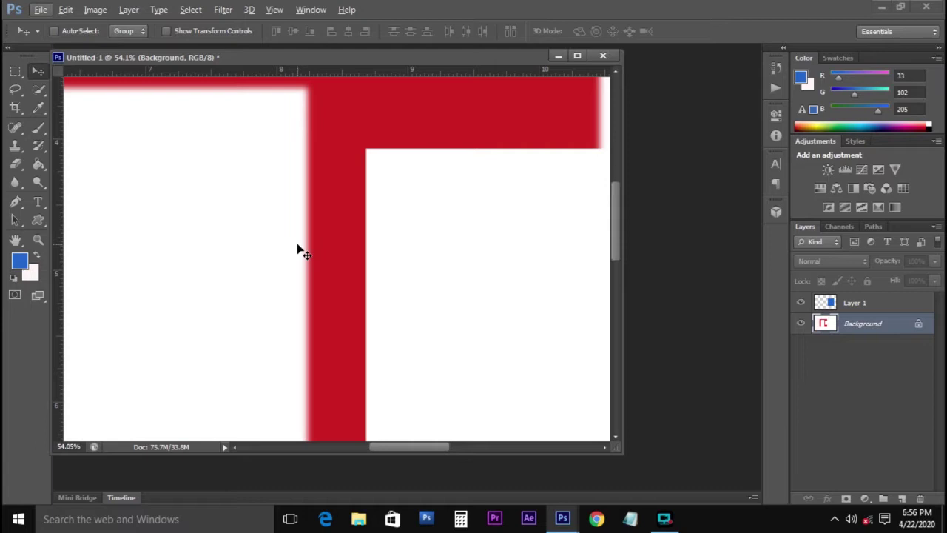
# Undo twice with Ctrl+Alt+Z to remove the notch and lower pale patch
pyautogui.scroll(-8, 296, 249)
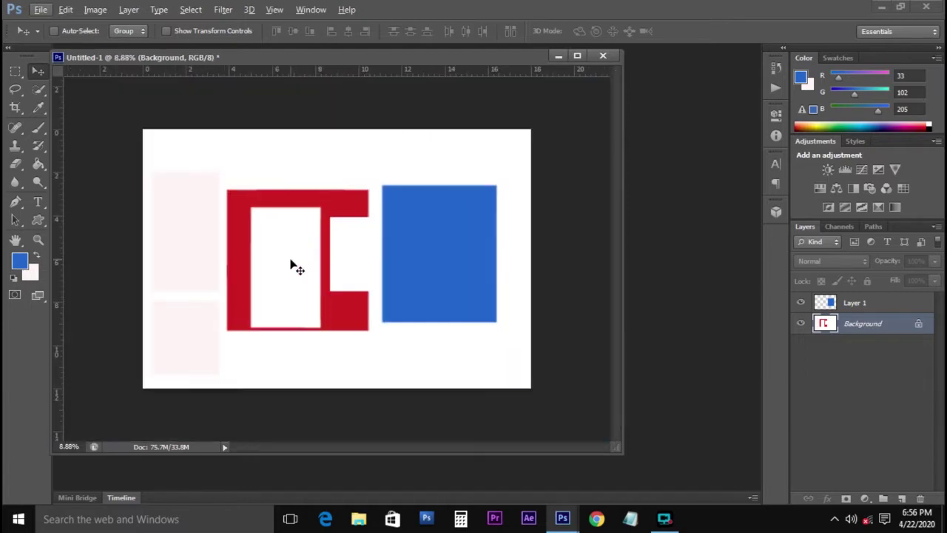
pyautogui.hotkey('ctrl', 'alt', 'z')
pyautogui.hotkey('ctrl', 'alt', 'z')
pyautogui.hotkey('ctrl', 'alt', 'z')
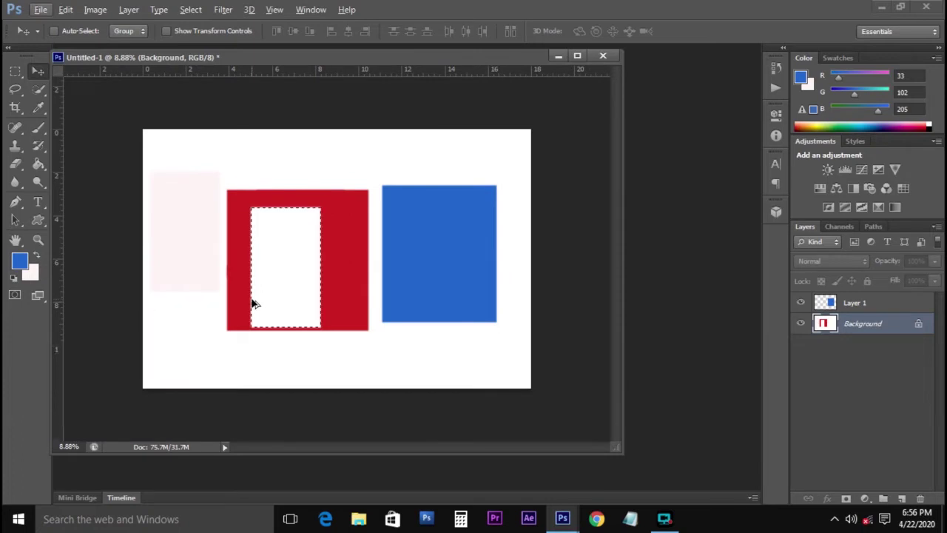
pyautogui.hotkey('ctrl', 'alt', 'z')
pyautogui.hotkey('ctrl', 'alt', 'z')
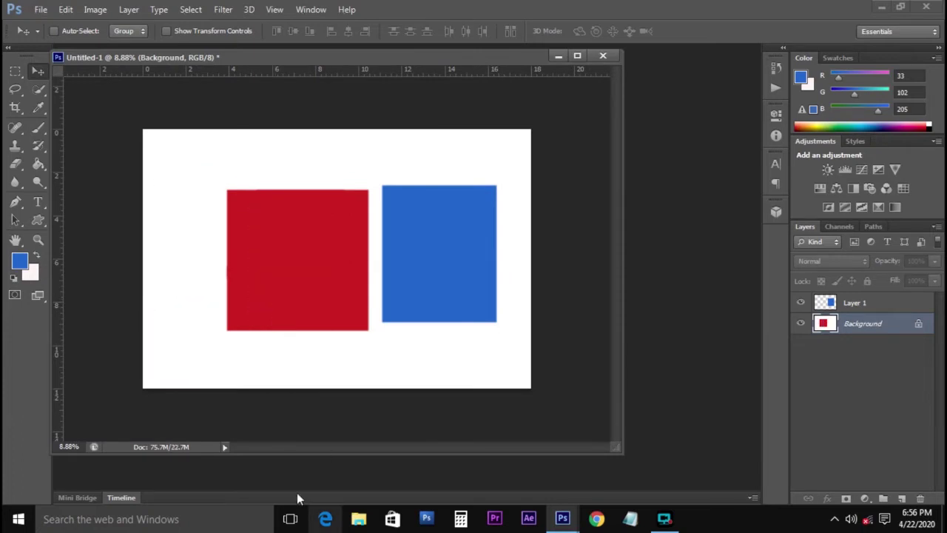
# Check the Marquee tool flyout and keep the Rectangular Marquee
pyautogui.click(16, 71)
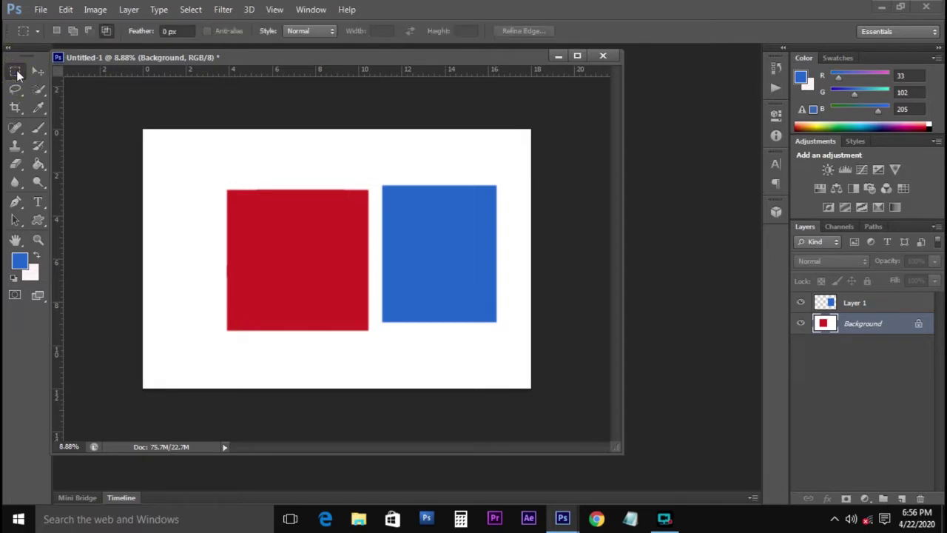
pyautogui.rightClick(14, 75)
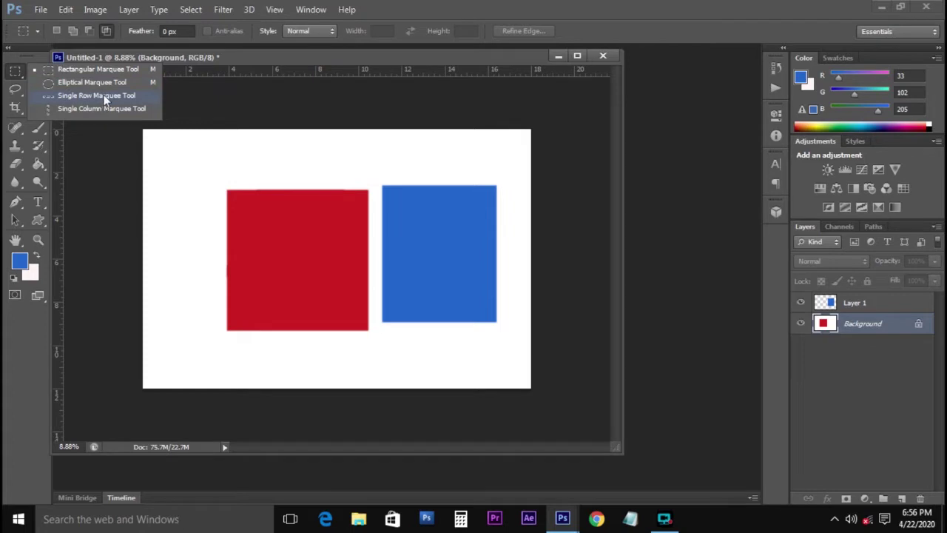
pyautogui.click(17, 68)
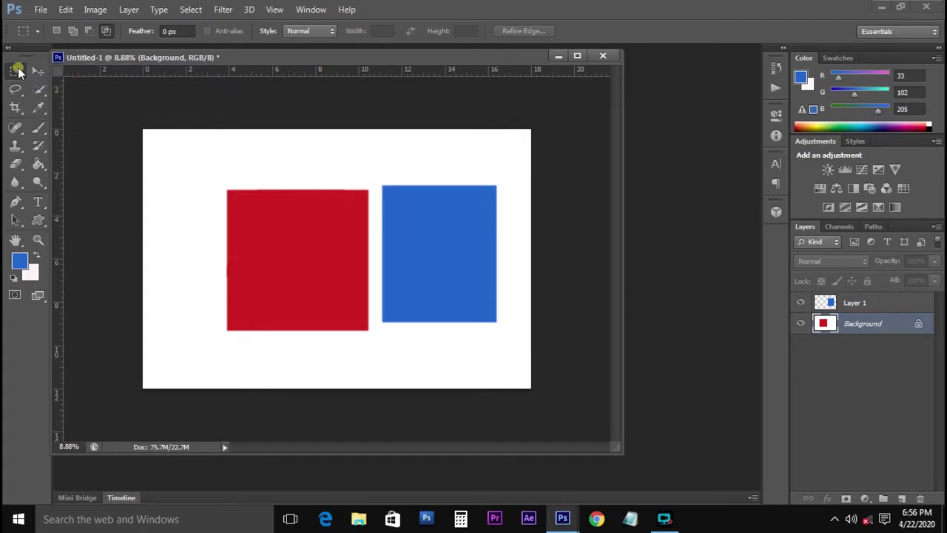
# Bring up the Open dialog from the empty workspace and browse This PC's drives
pyautogui.doubleClick(688, 219)
pyautogui.click(318, 214)
pyautogui.scroll(-1, 525, 225)
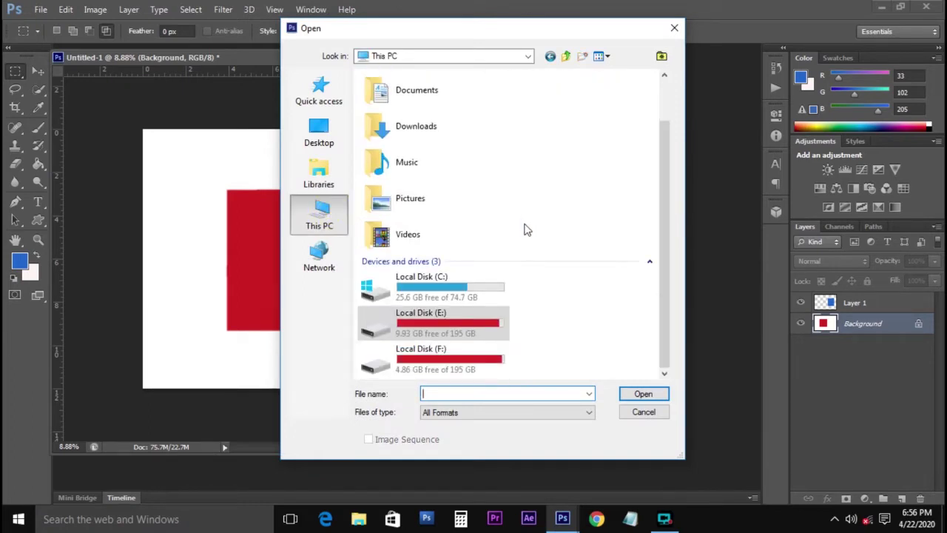
pyautogui.click(664, 77)
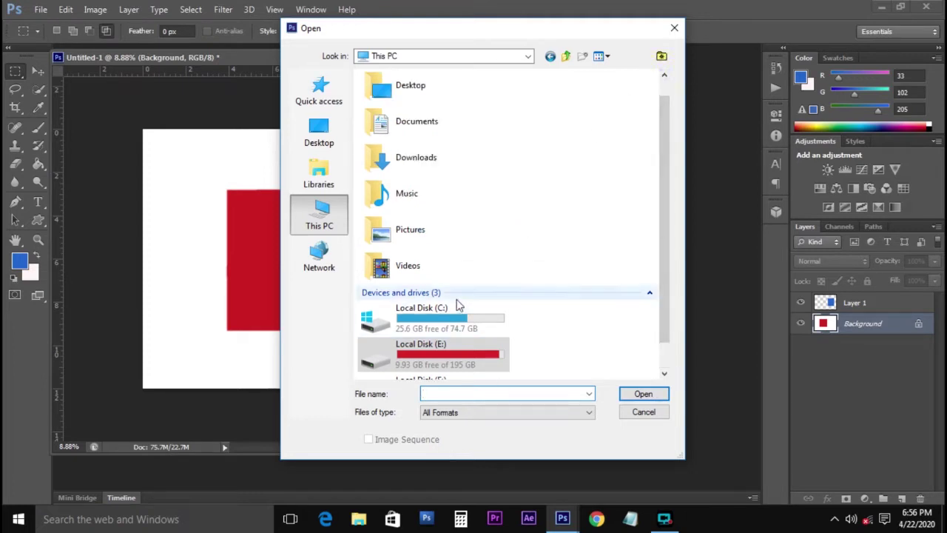
pyautogui.scroll(-1, 457, 302)
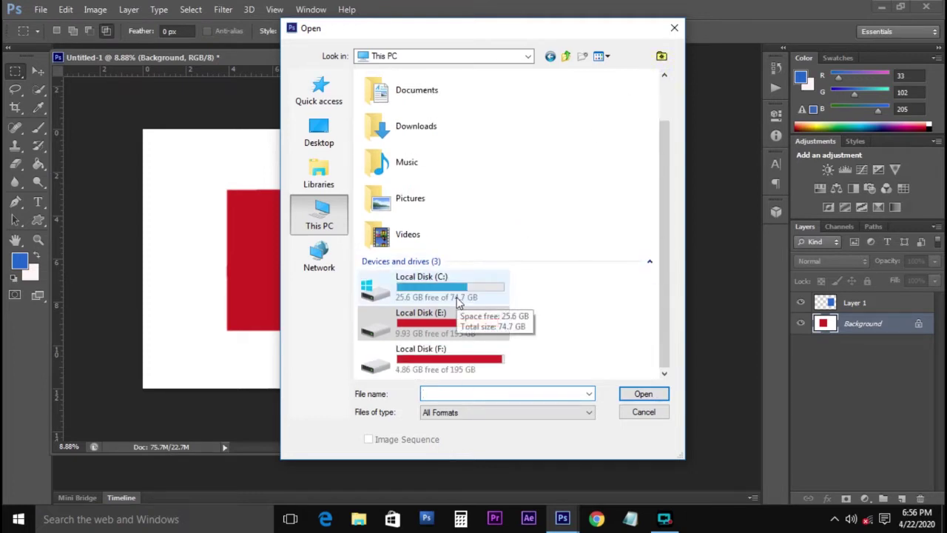
pyautogui.doubleClick(455, 359)
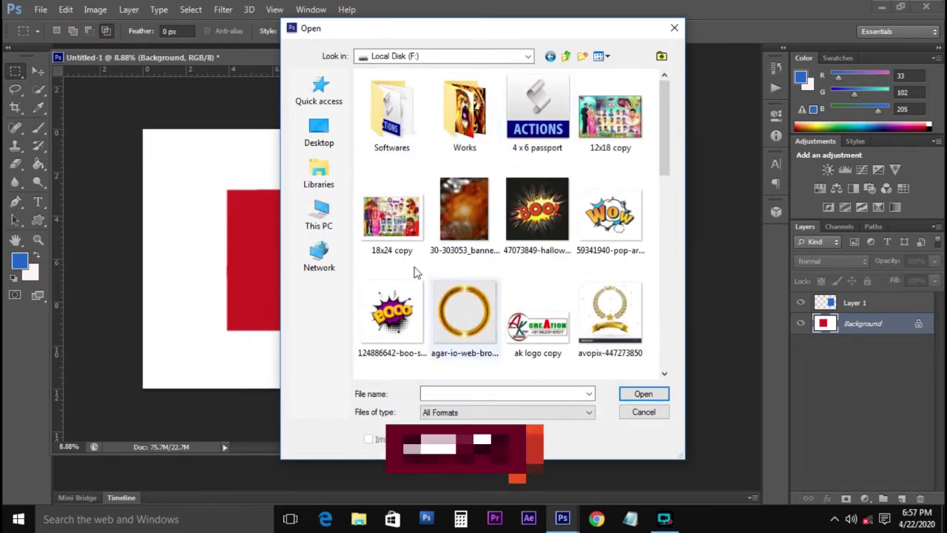
pyautogui.click(319, 214)
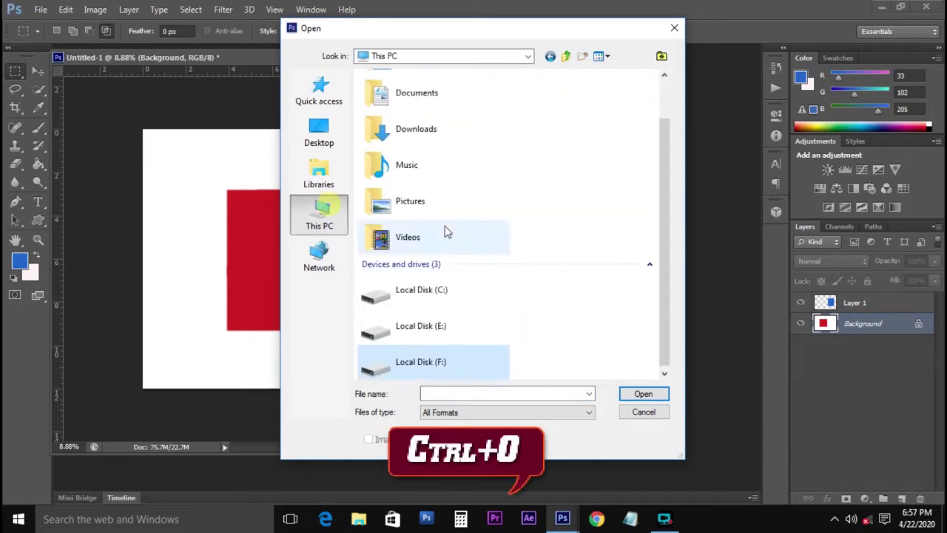
pyautogui.doubleClick(436, 317)
pyautogui.doubleClick(518, 139)
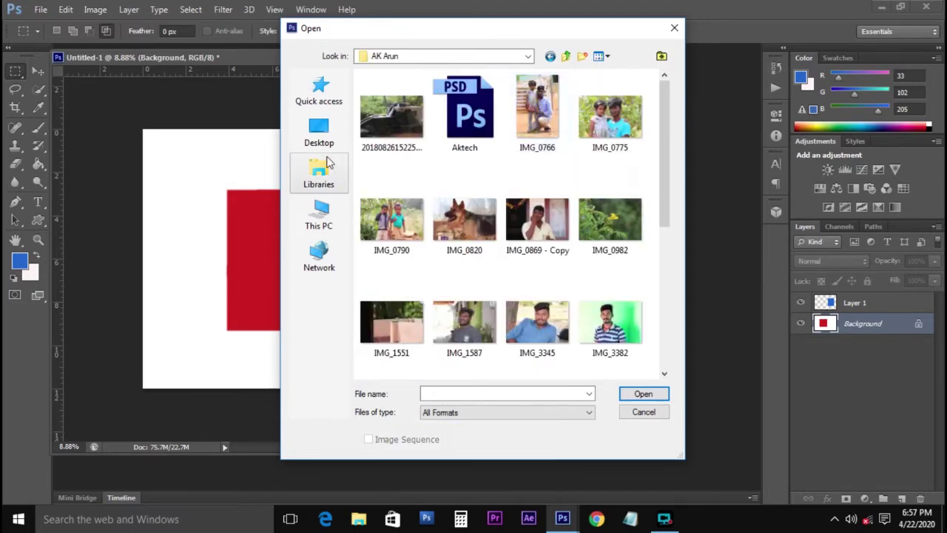
pyautogui.doubleClick(374, 118)
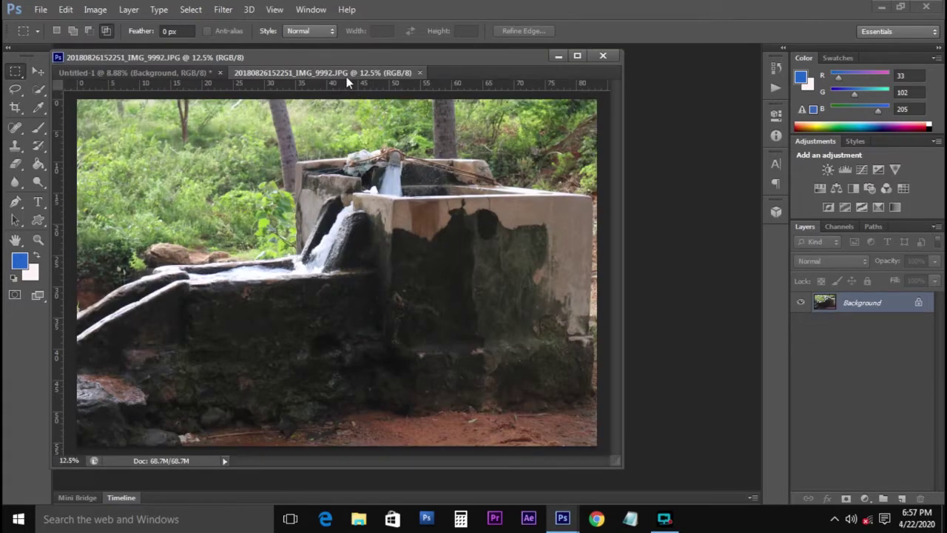
# Select a single pixel row across the water tank photo
pyautogui.moveTo(358, 99); pyautogui.dragTo(361, 62)
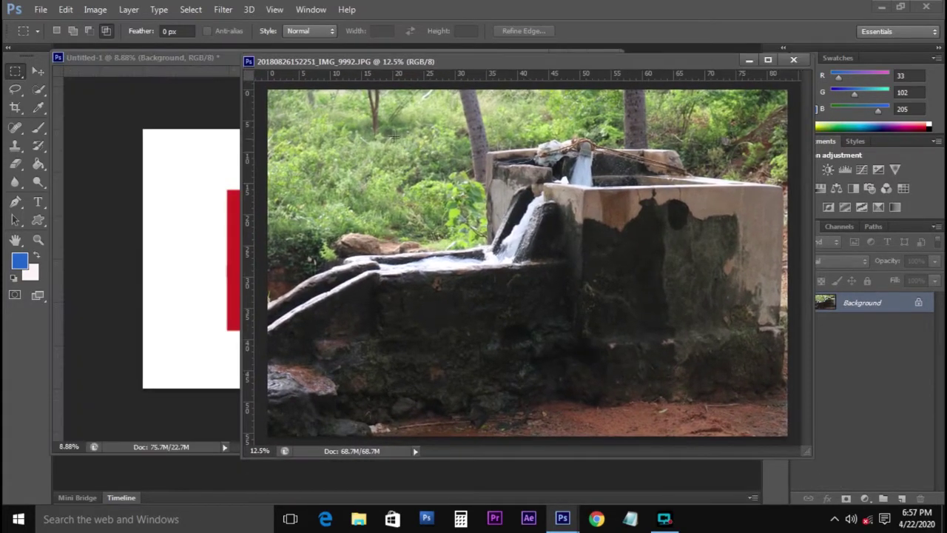
pyautogui.moveTo(450, 66); pyautogui.dragTo(184, 58)
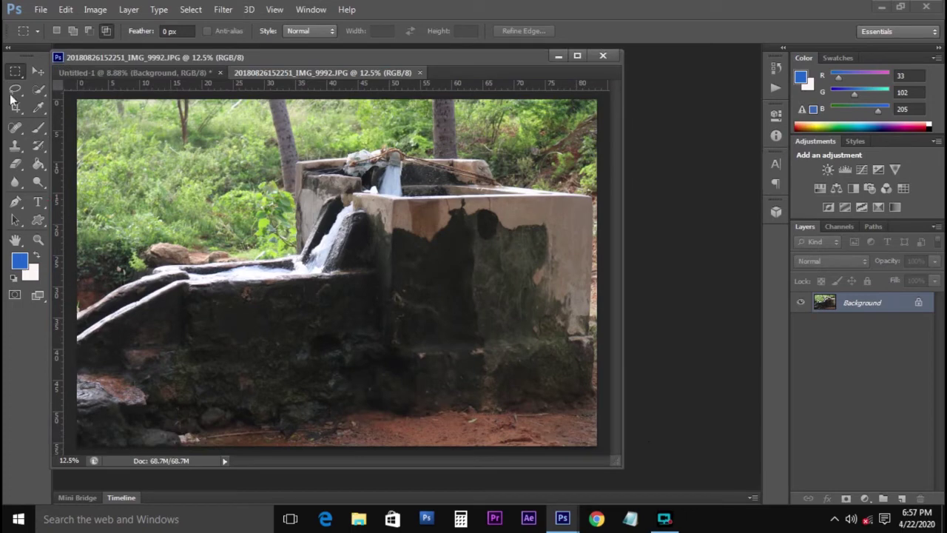
pyautogui.rightClick(15, 71)
pyautogui.click(81, 95)
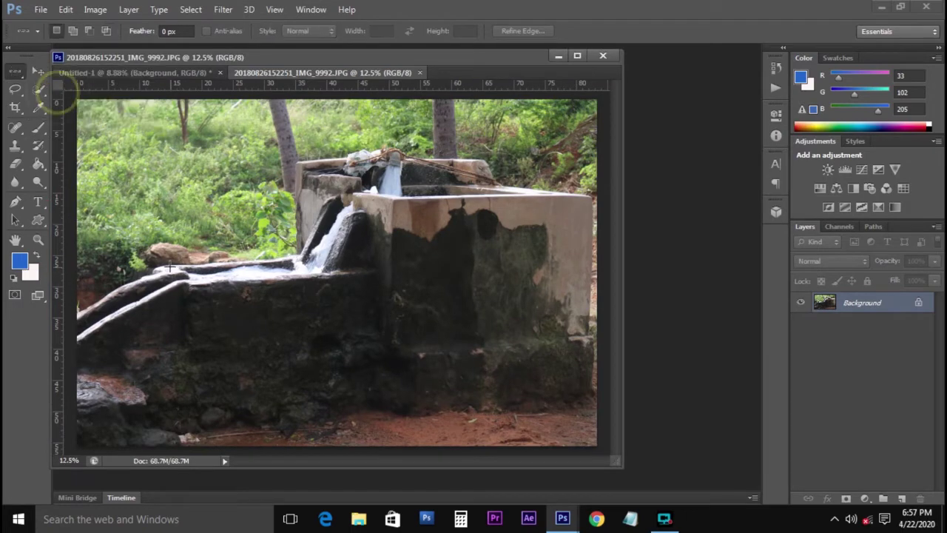
pyautogui.click(293, 254)
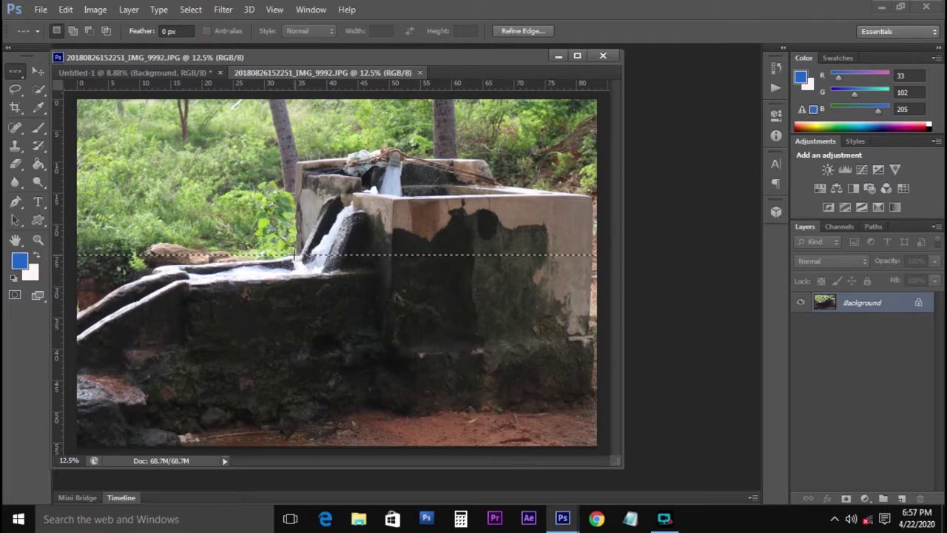
# Free Transform the pixel row to stretch it over the whole image as vertical streaks
pyautogui.hotkey('ctrl', 't')
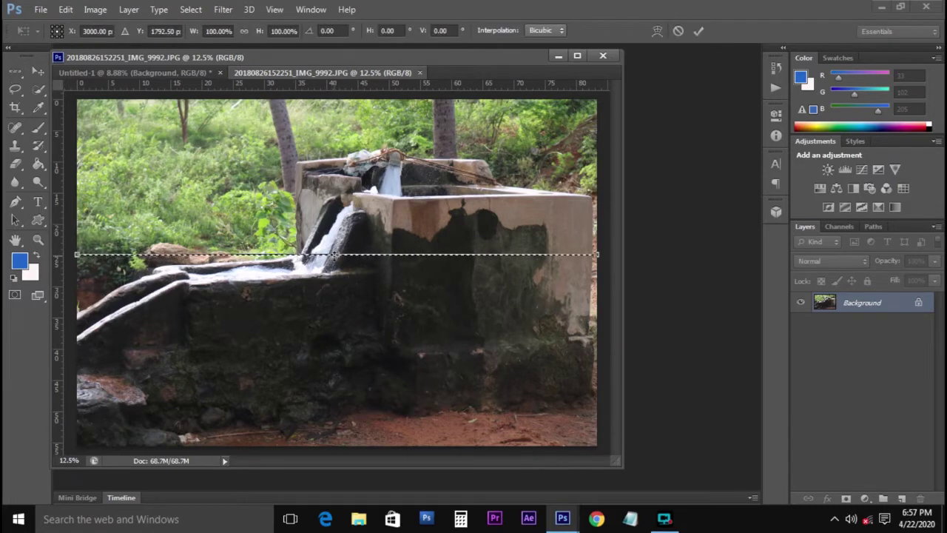
pyautogui.moveTo(338, 252); pyautogui.dragTo(403, 65)
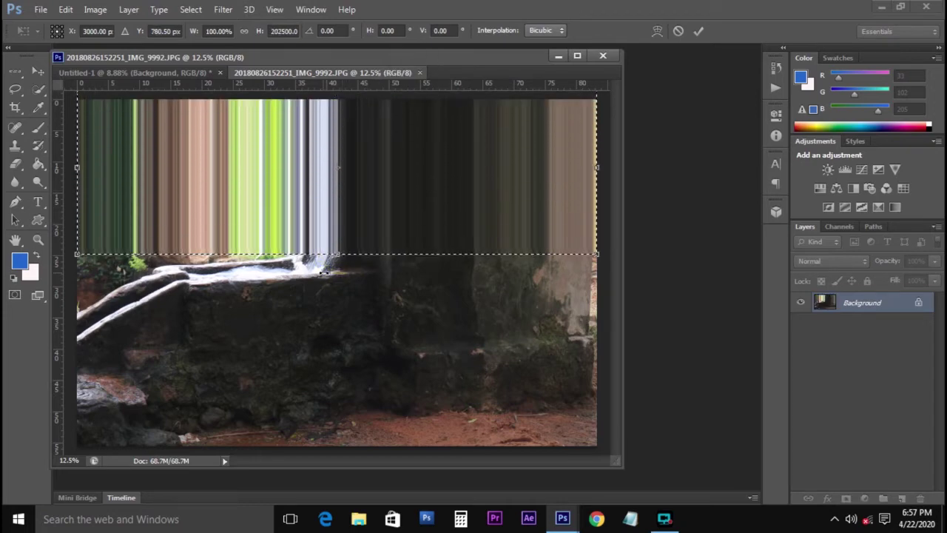
pyautogui.moveTo(334, 256); pyautogui.dragTo(338, 452)
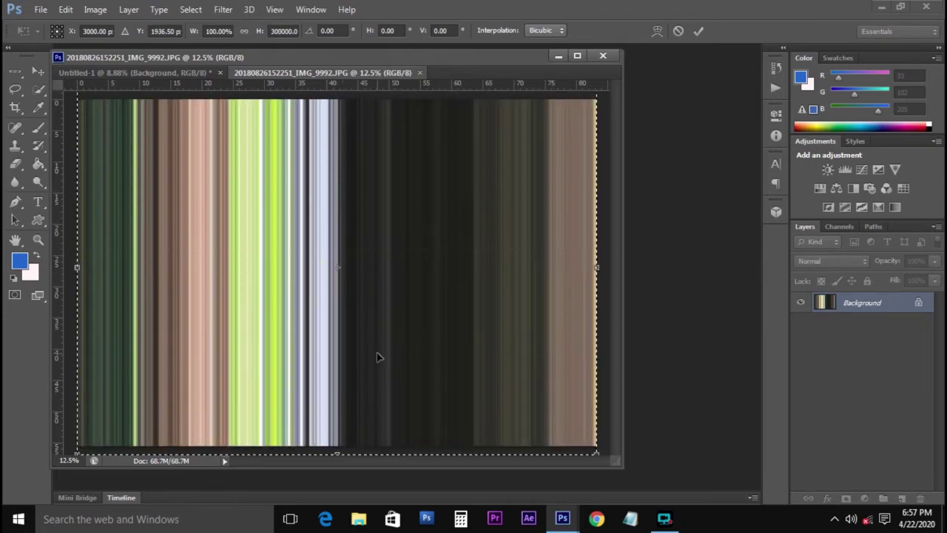
pyautogui.doubleClick(377, 357)
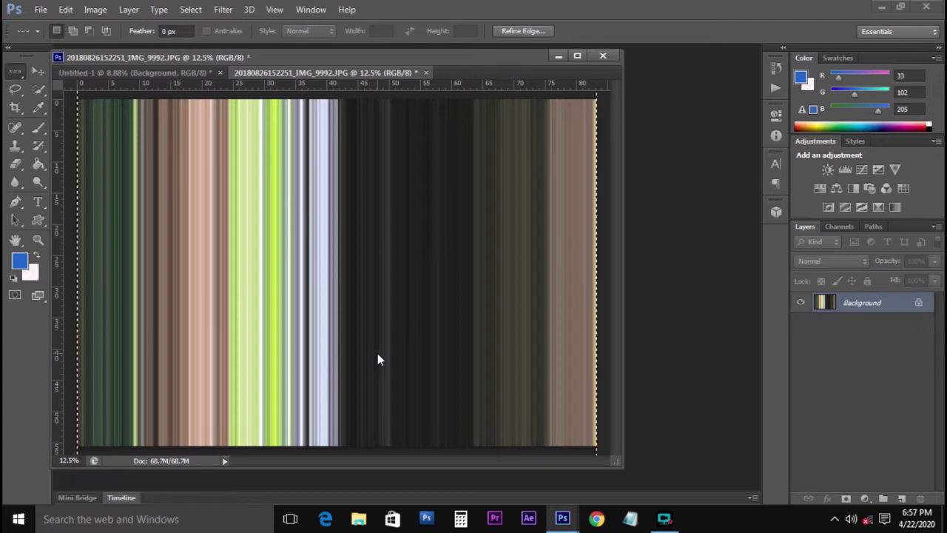
# Deselect and move the streaked image into Untitled-1 as a new layer
pyautogui.hotkey('ctrl', 'd')
pyautogui.moveTo(337, 73); pyautogui.dragTo(408, 99)
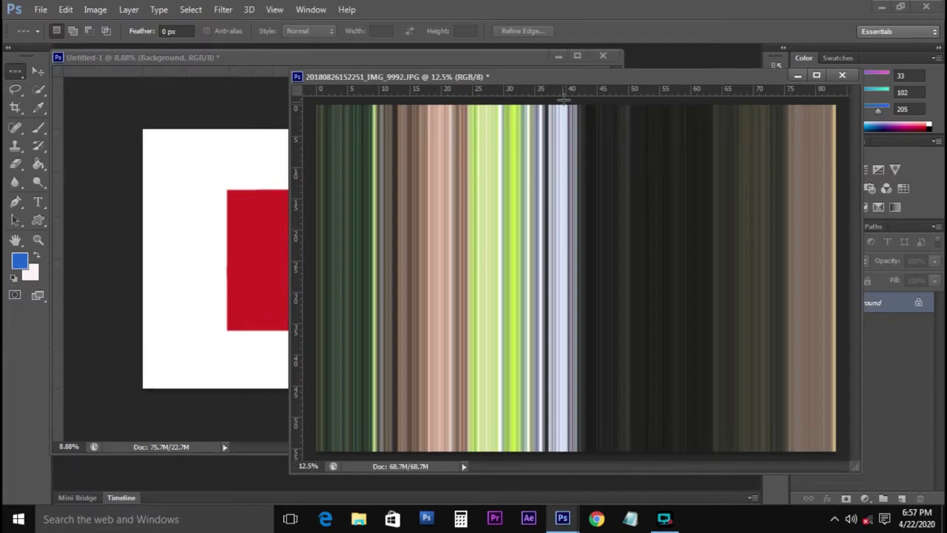
pyautogui.moveTo(575, 78); pyautogui.dragTo(397, 87)
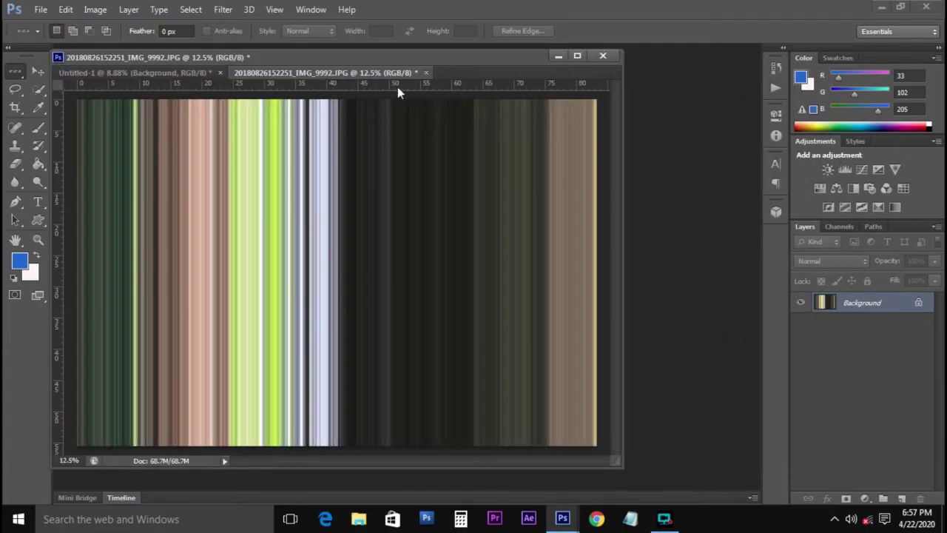
pyautogui.press('c')
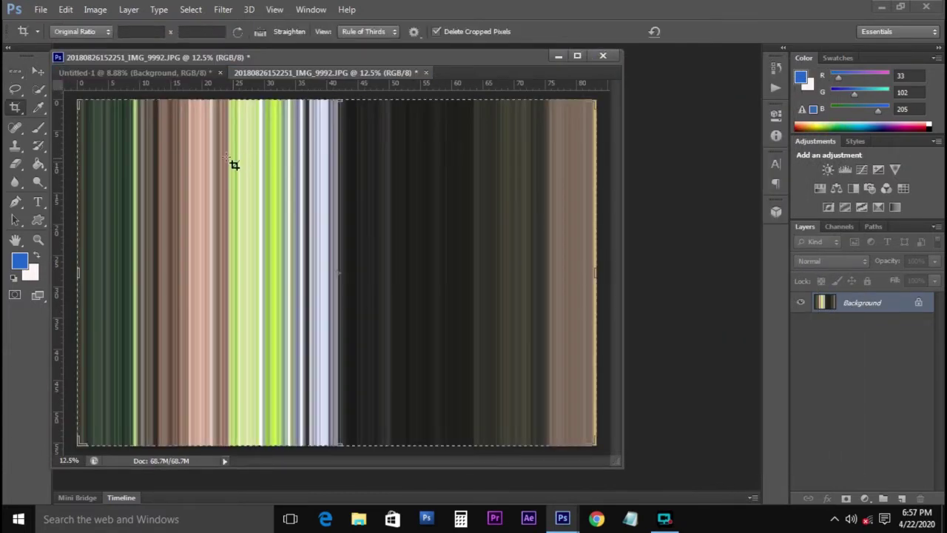
pyautogui.click(38, 70)
pyautogui.moveTo(263, 178); pyautogui.dragTo(269, 208)
# Enlarge Layer 2 so the streaks fill the Untitled-1 canvas
pyautogui.rightClick(495, 357)
pyautogui.click(500, 361)
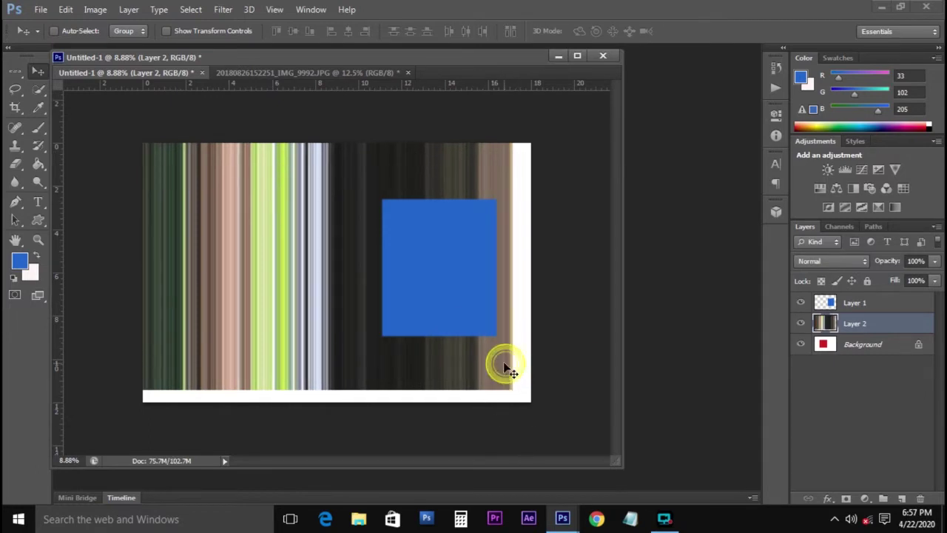
pyautogui.hotkey('ctrl', 't')
pyautogui.moveTo(512, 388); pyautogui.dragTo(542, 409)
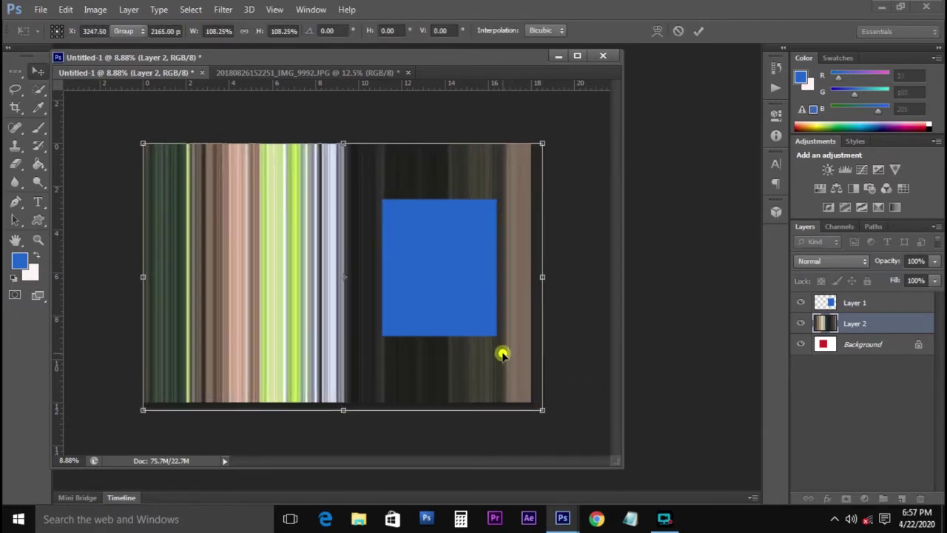
pyautogui.press('Return')
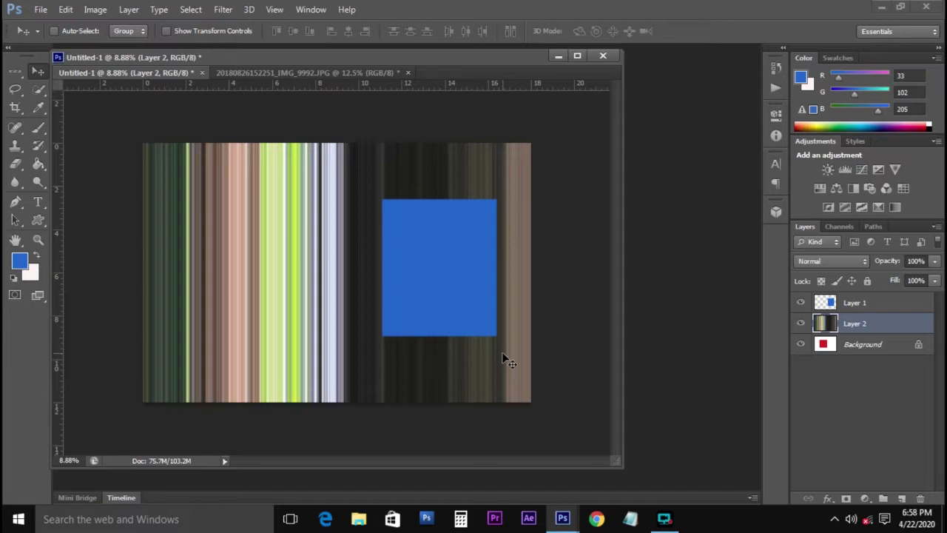
# Keep Layer 2 selected and return to the water tank JPG photo
pyautogui.click(416, 359)
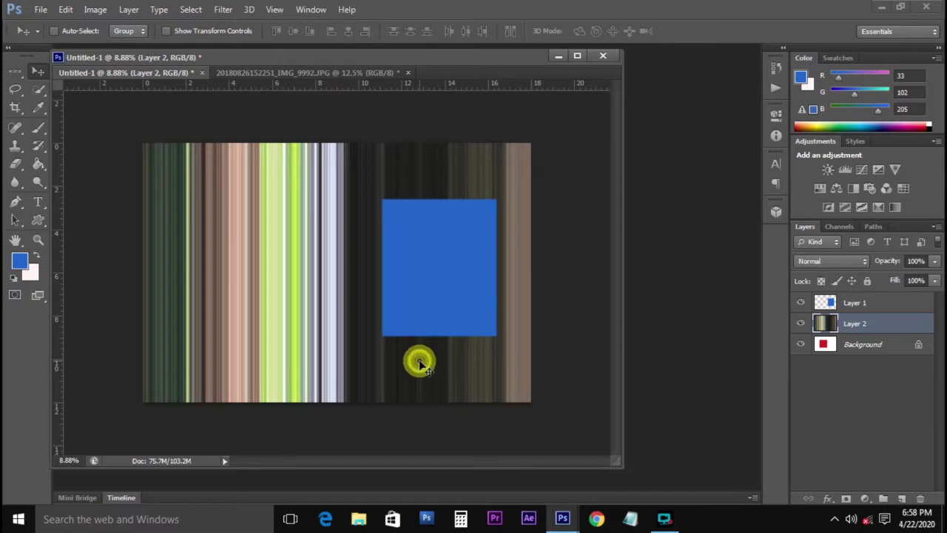
pyautogui.rightClick(244, 331)
pyautogui.click(273, 340)
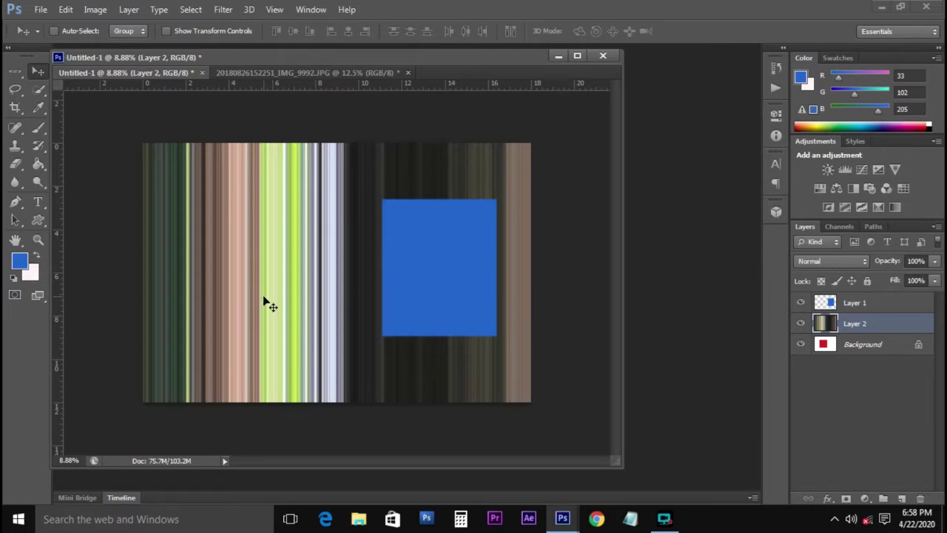
pyautogui.click(252, 72)
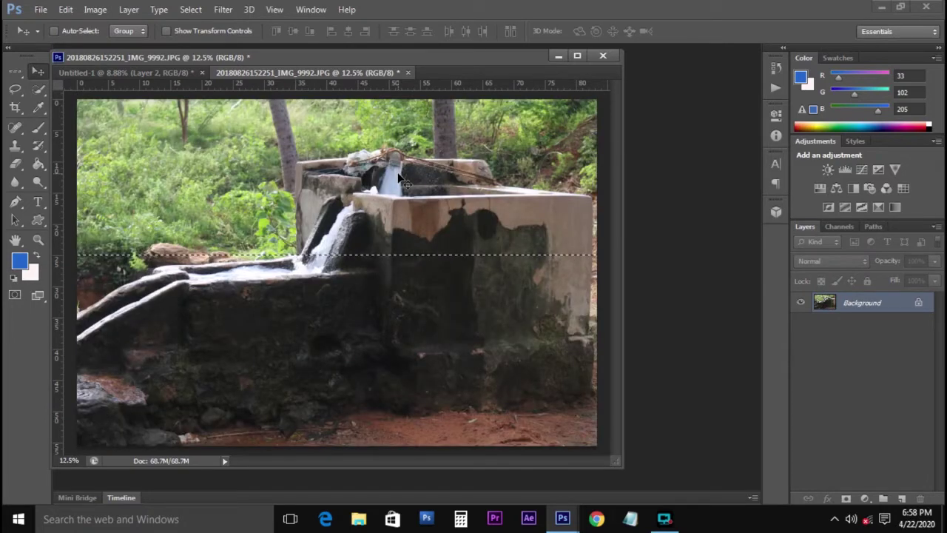
# Stretch a single pixel column 5000% across the photo into horizontal streaks
pyautogui.click(16, 72)
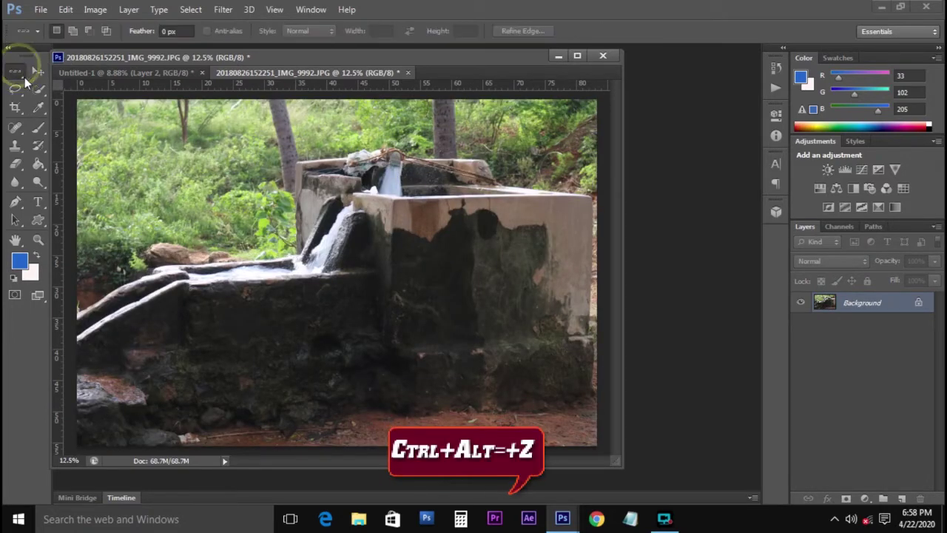
pyautogui.click(43, 107)
pyautogui.click(311, 236)
pyautogui.hotkey('ctrl', 't')
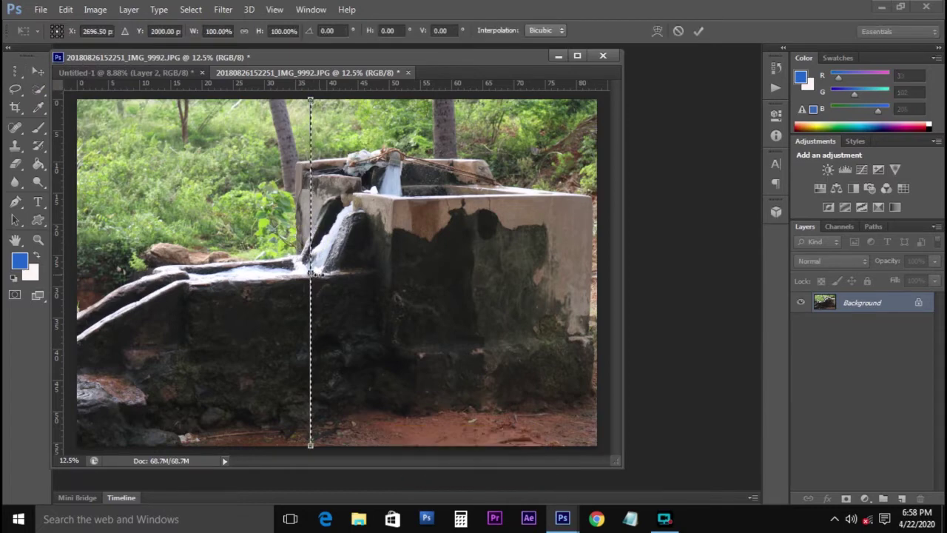
pyautogui.moveTo(314, 272); pyautogui.dragTo(608, 240)
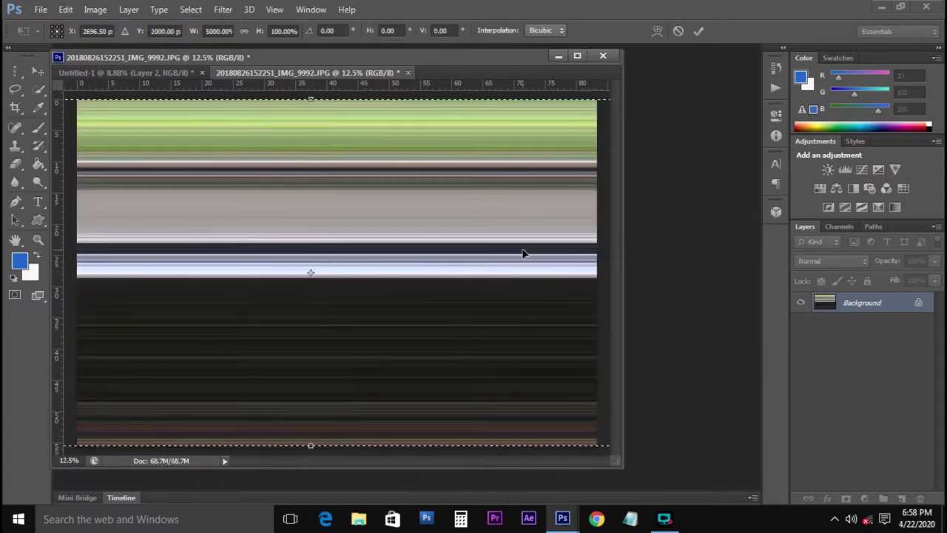
pyautogui.press('Return')
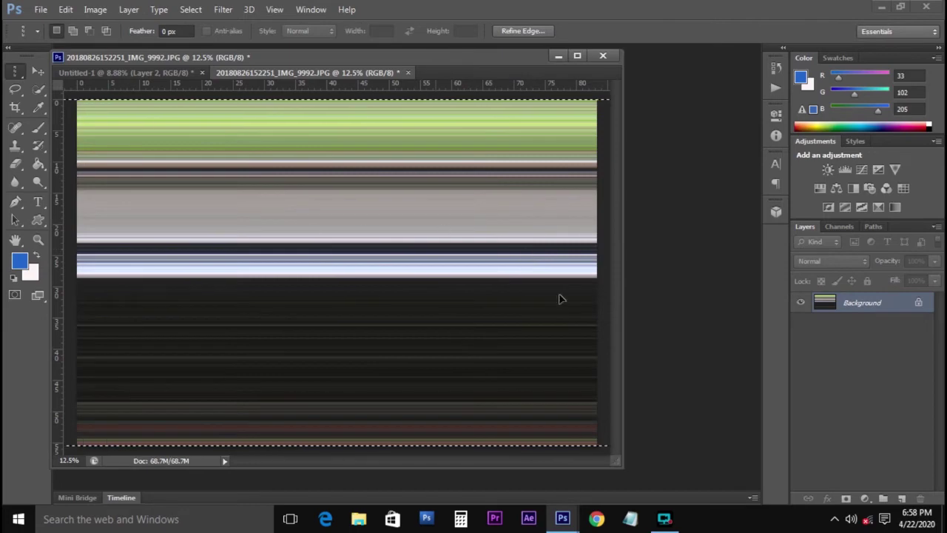
# Deselect and close the water tank photo without saving
pyautogui.hotkey('ctrl', 'd')
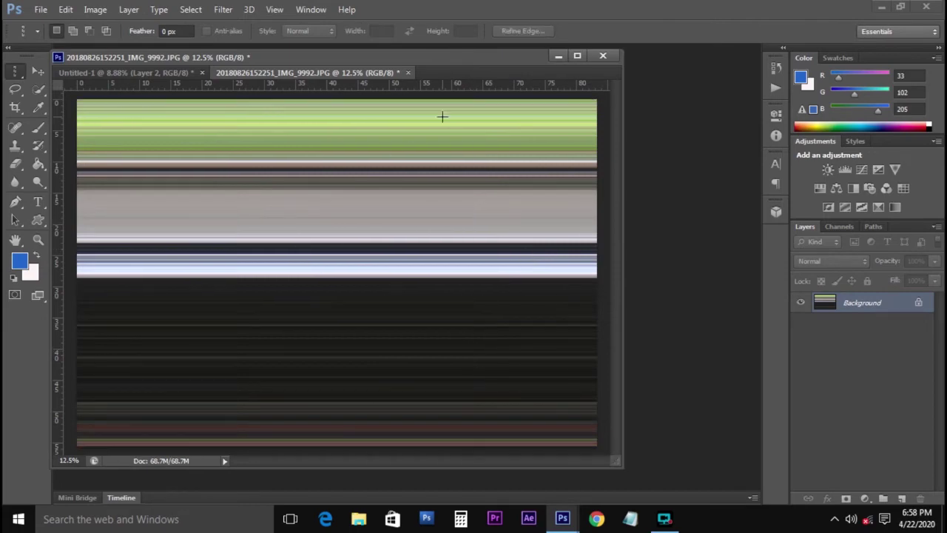
pyautogui.click(408, 72)
pyautogui.click(477, 205)
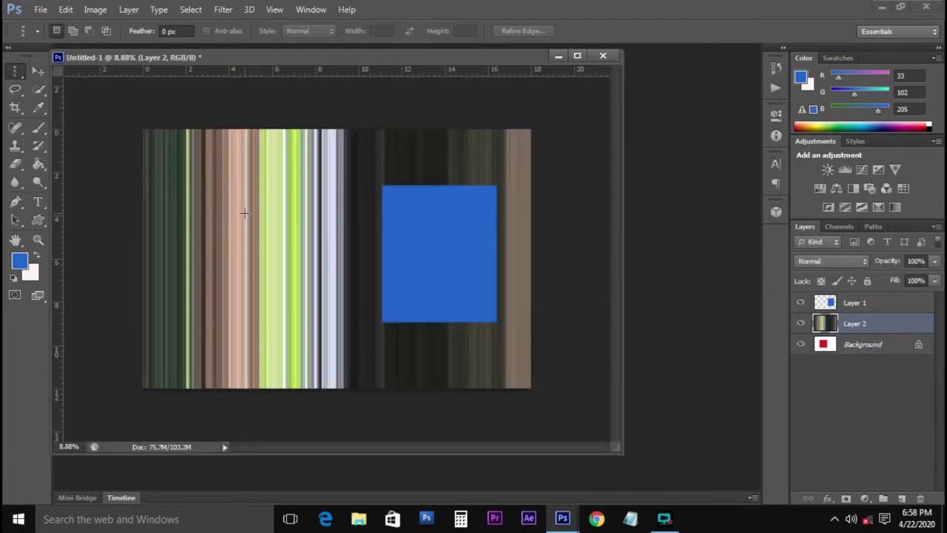
# Delete the streak layer, Layer 2, from Untitled-1
pyautogui.press('v')
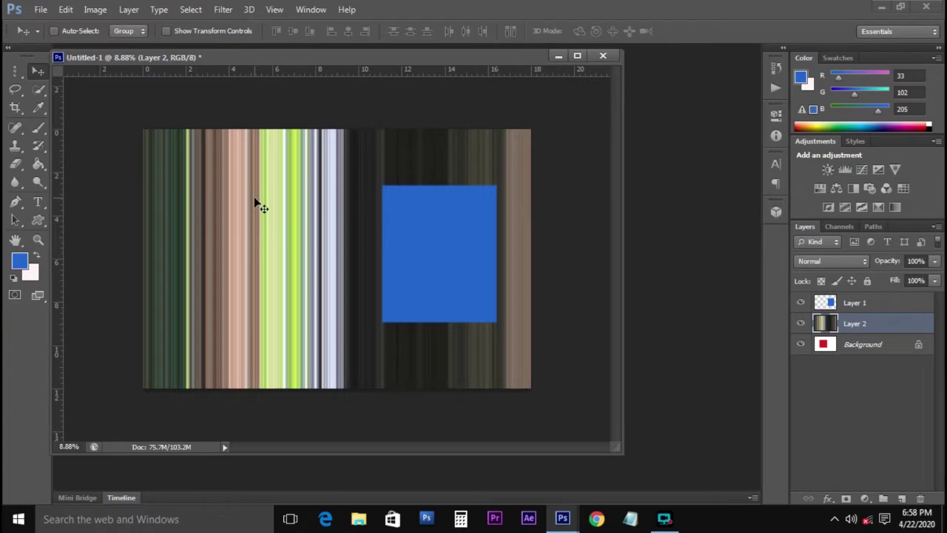
pyautogui.rightClick(252, 193)
pyautogui.click(256, 197)
pyautogui.press('Delete')
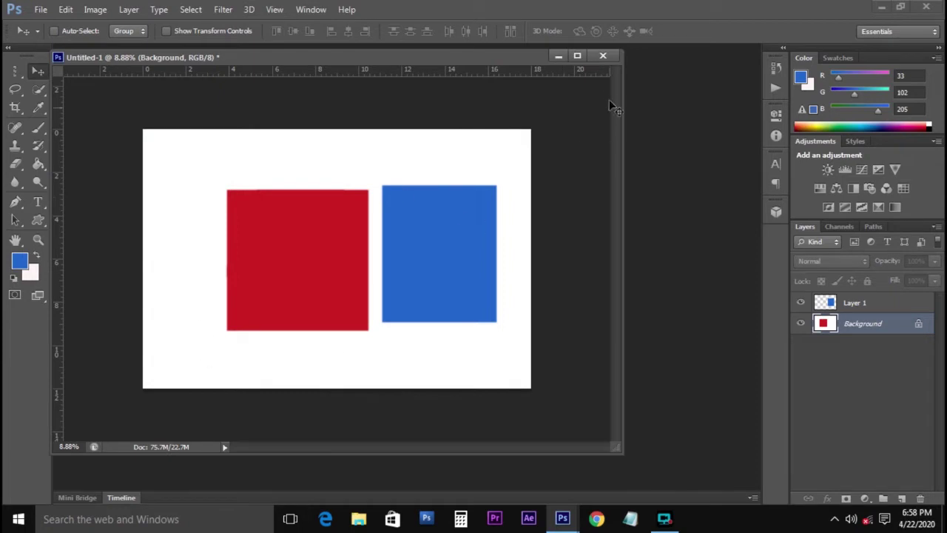
# Create an 18 × 12 inch, 350 ppi Untitled-2 and close Untitled-1 unsaved
pyautogui.hotkey('ctrl', 'n')
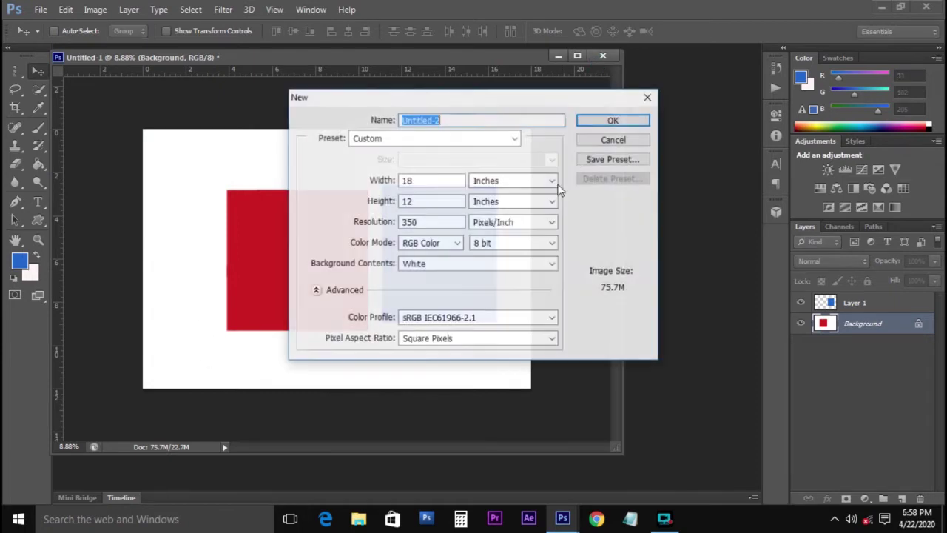
pyautogui.click(605, 121)
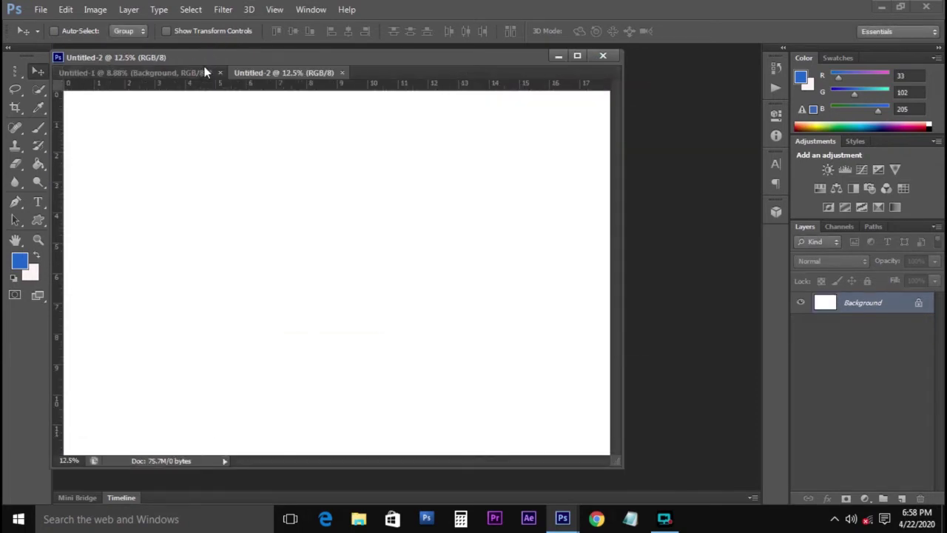
pyautogui.click(222, 73)
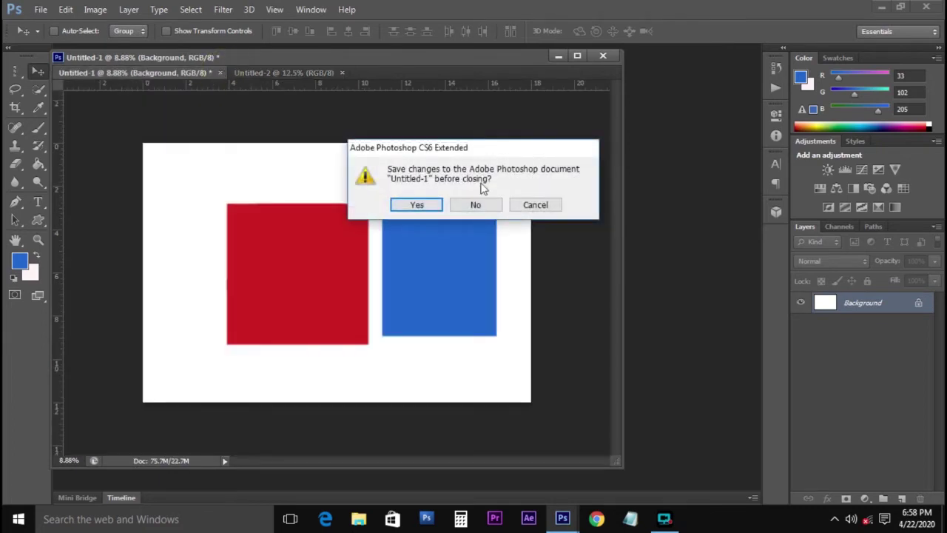
pyautogui.click(483, 205)
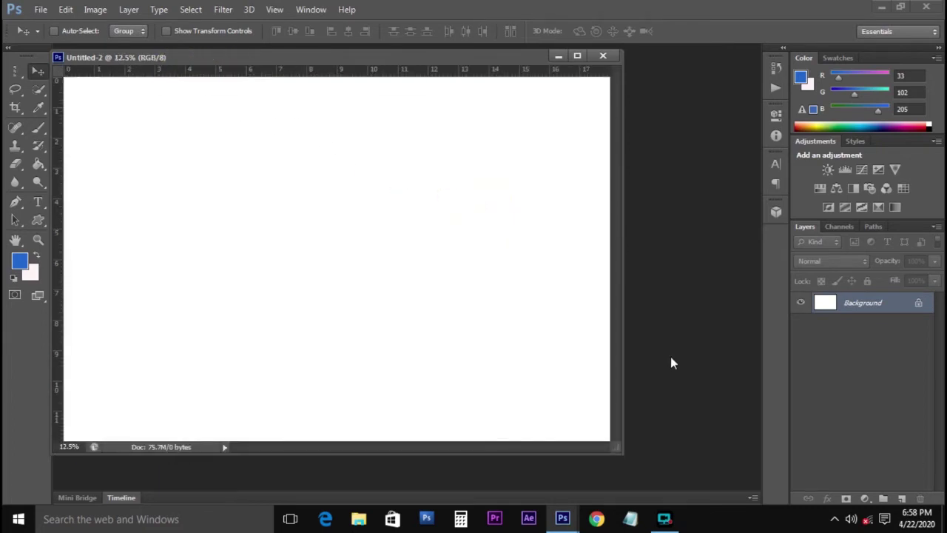
pyautogui.moveTo(338, 56); pyautogui.dragTo(383, 71)
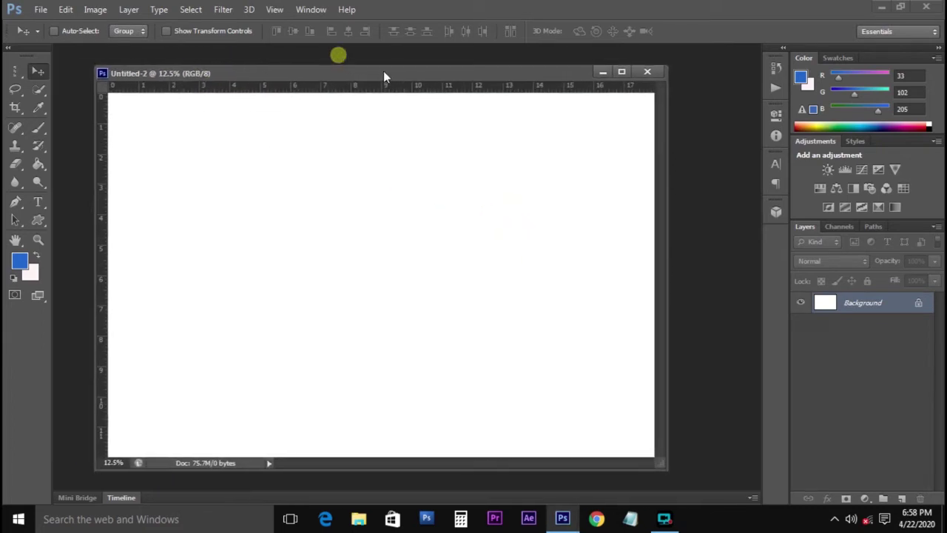
# Open the IMG_0775 family photo and drag it into Untitled-2 as Layer 1
pyautogui.click(39, 70)
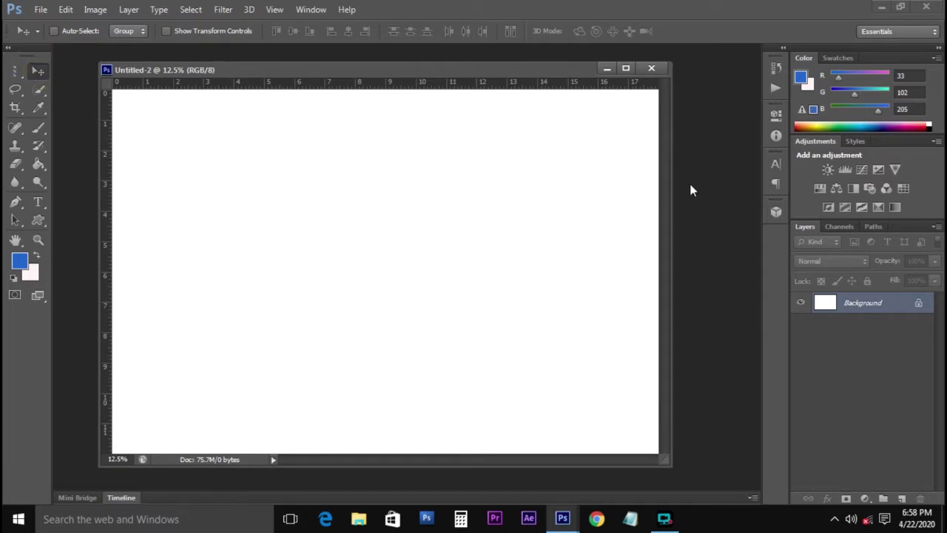
pyautogui.hotkey('ctrl', 'o')
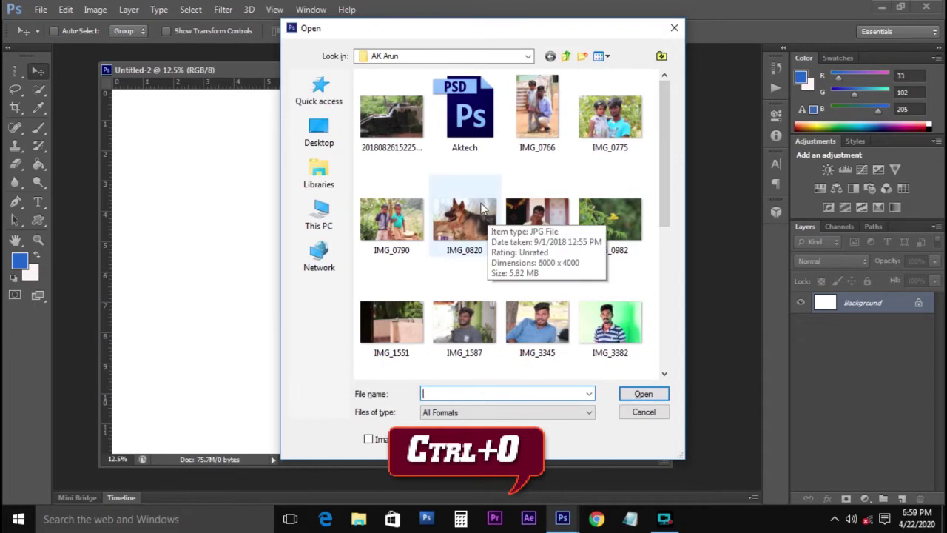
pyautogui.doubleClick(631, 108)
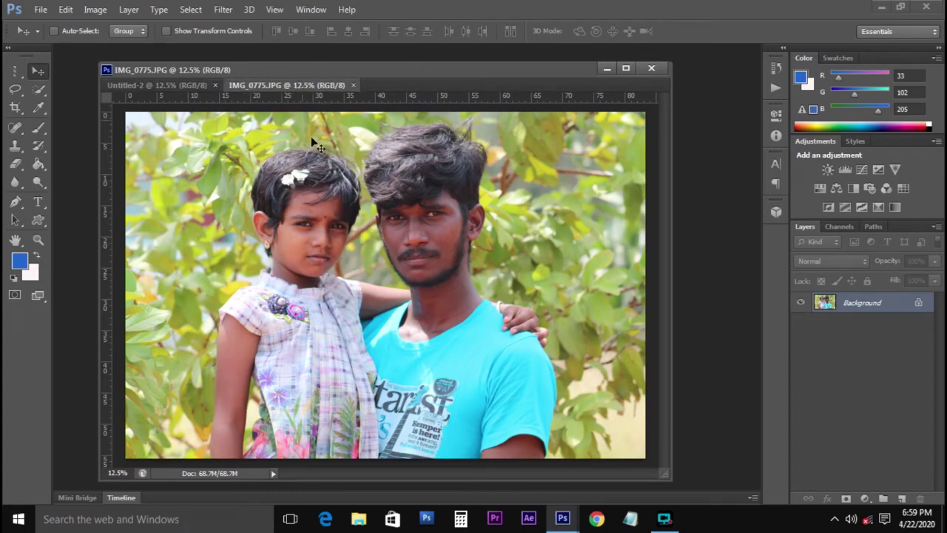
pyautogui.moveTo(407, 211); pyautogui.dragTo(304, 226)
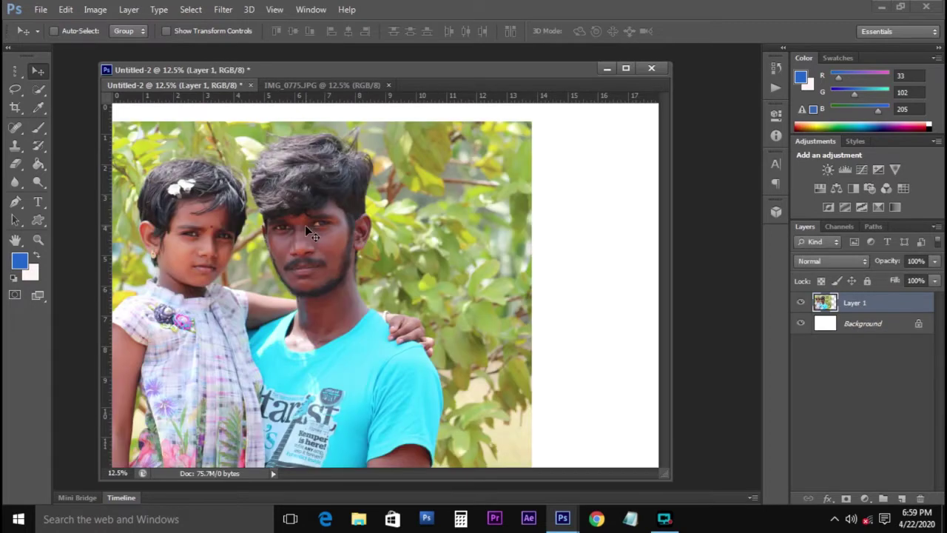
# Shrink the family photo to about half size and move it toward the lower right
pyautogui.hotkey('ctrl', 't')
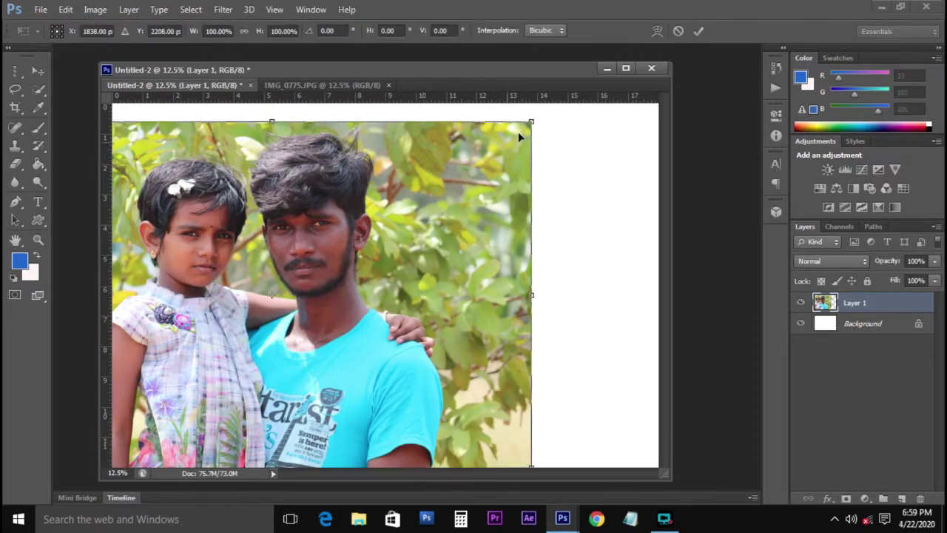
pyautogui.moveTo(528, 124); pyautogui.dragTo(404, 384)
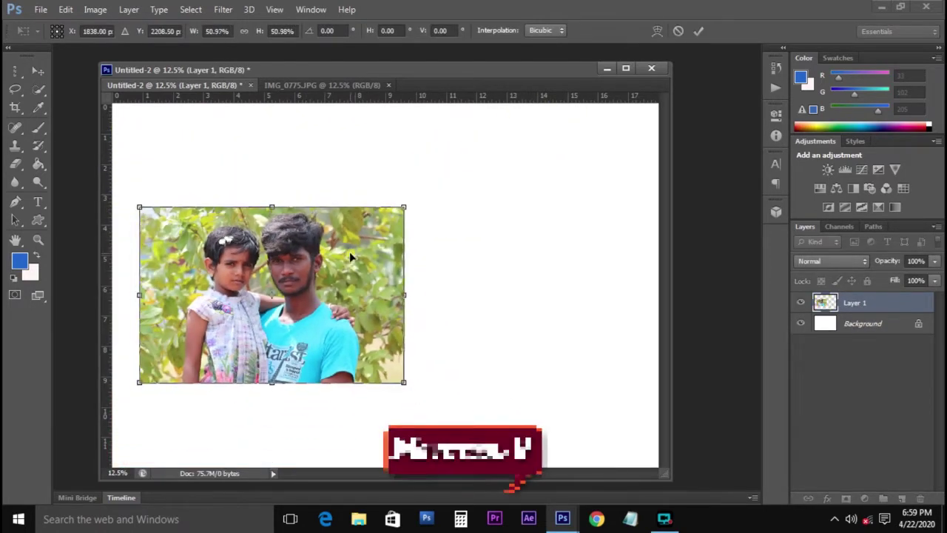
pyautogui.press('Return')
pyautogui.moveTo(308, 241); pyautogui.dragTo(424, 248)
pyautogui.moveTo(423, 284); pyautogui.dragTo(549, 336)
# Reselect Layer 1, retry the resize, and reposition the family photo
pyautogui.rightClick(601, 301)
pyautogui.click(603, 308)
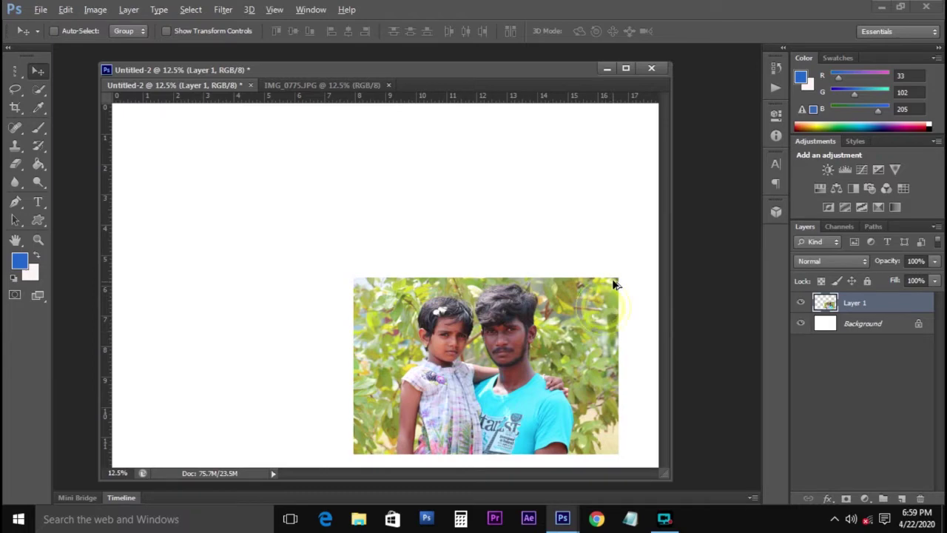
pyautogui.hotkey('ctrl', 't')
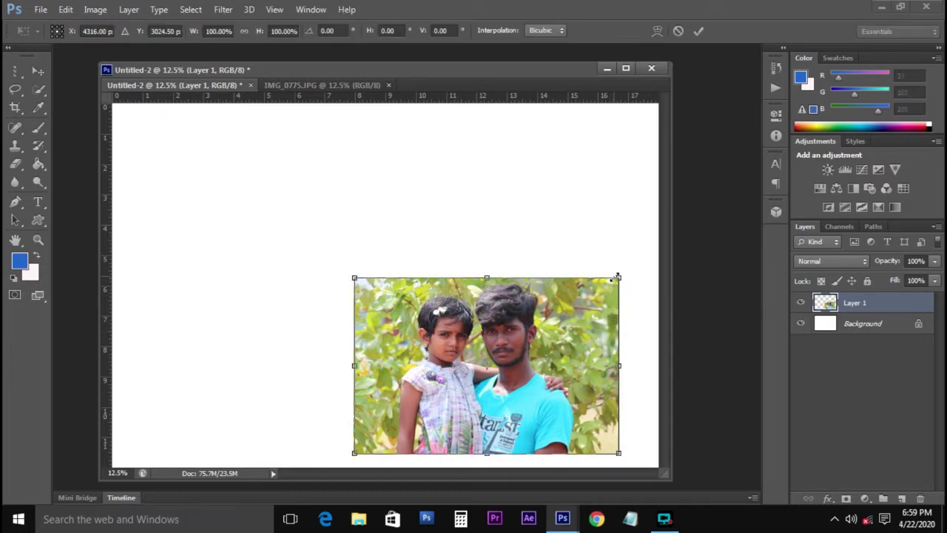
pyautogui.moveTo(605, 287); pyautogui.dragTo(585, 305)
pyautogui.hotkey('ctrl', 'z')
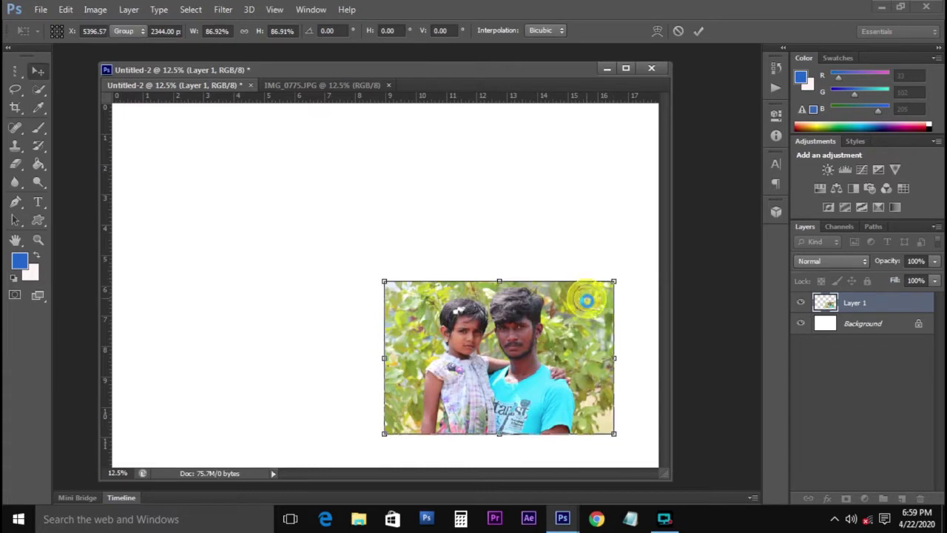
pyautogui.press('Return')
pyautogui.moveTo(574, 304); pyautogui.dragTo(321, 229)
# Make two duplicates of the family photo, then undo them
pyautogui.keyDown('alt'); pyautogui.moveTo(304, 272); pyautogui.dragTo(375, 205); pyautogui.keyUp('alt')
pyautogui.keyDown('alt'); pyautogui.moveTo(336, 221); pyautogui.dragTo(528, 244); pyautogui.keyUp('alt')
pyautogui.hotkey('ctrl', 'alt', 'z')
pyautogui.hotkey('ctrl', 'alt', 'z')
pyautogui.hotkey('ctrl', 'alt', 'z')
pyautogui.hotkey('ctrl', 'alt', 'z')
pyautogui.hotkey('ctrl', 'alt', 'z')
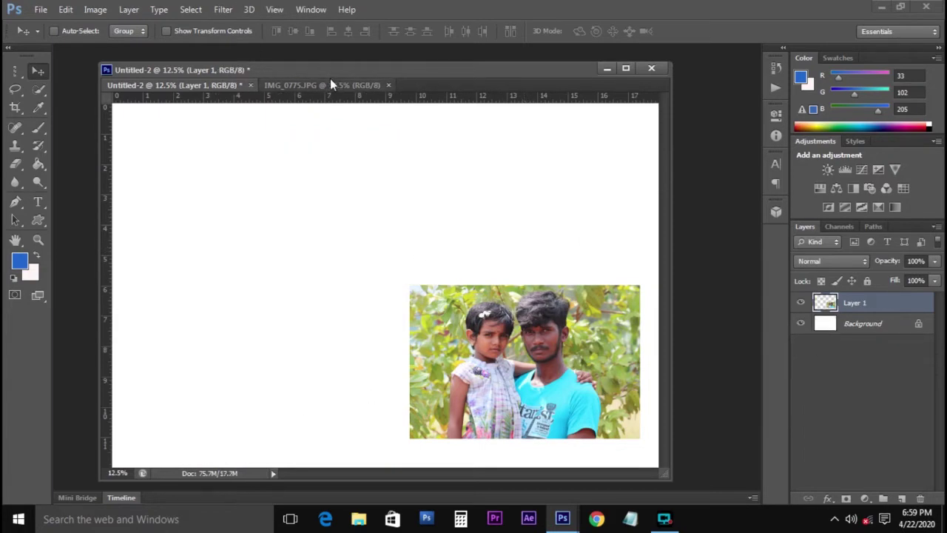
pyautogui.moveTo(342, 80); pyautogui.dragTo(200, 84)
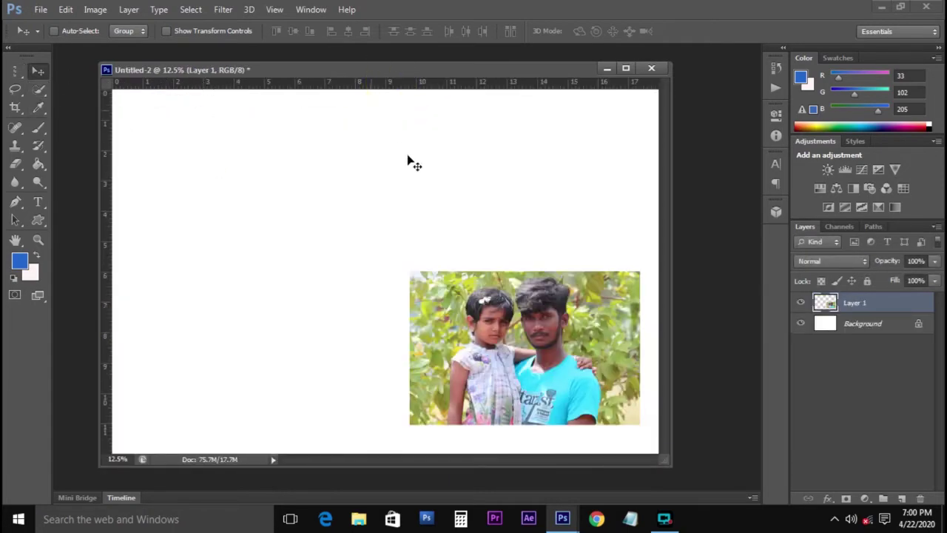
# Open IMG_0869 - Copy.JPG, the photo of the man at the window
pyautogui.doubleClick(683, 144)
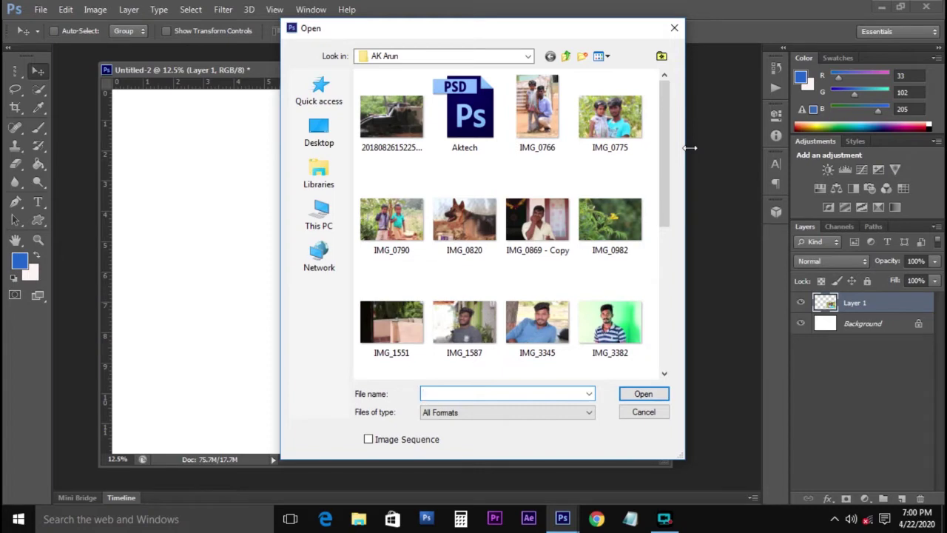
pyautogui.scroll(-2, 566, 178)
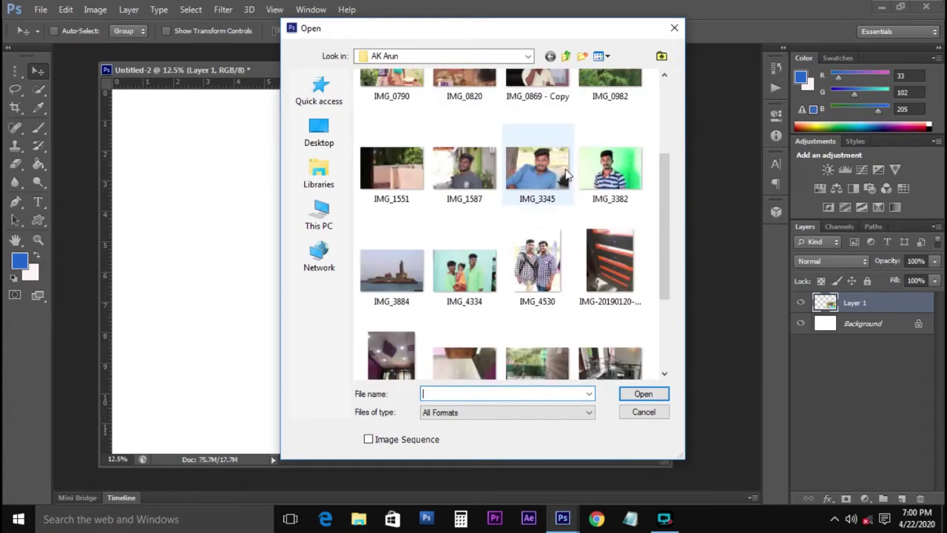
pyautogui.scroll(-2, 566, 175)
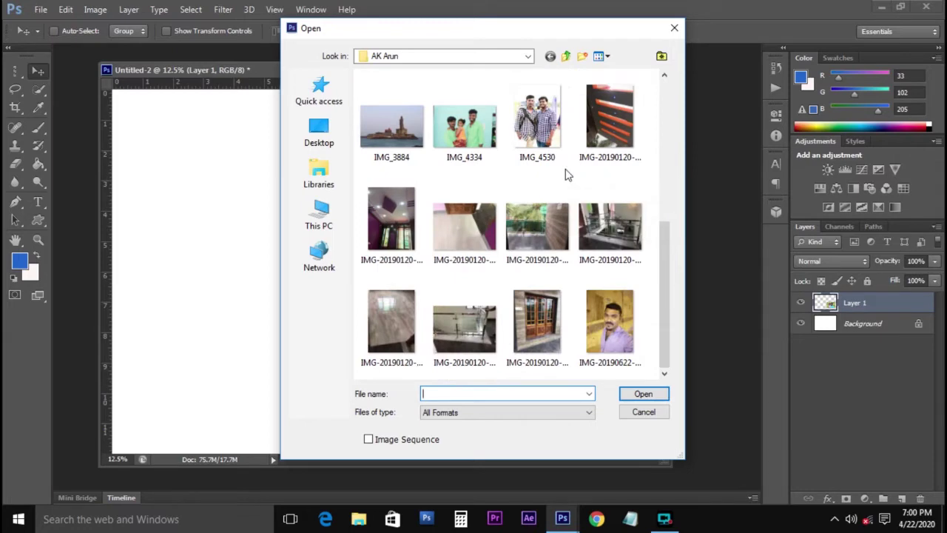
pyautogui.scroll(4, 567, 175)
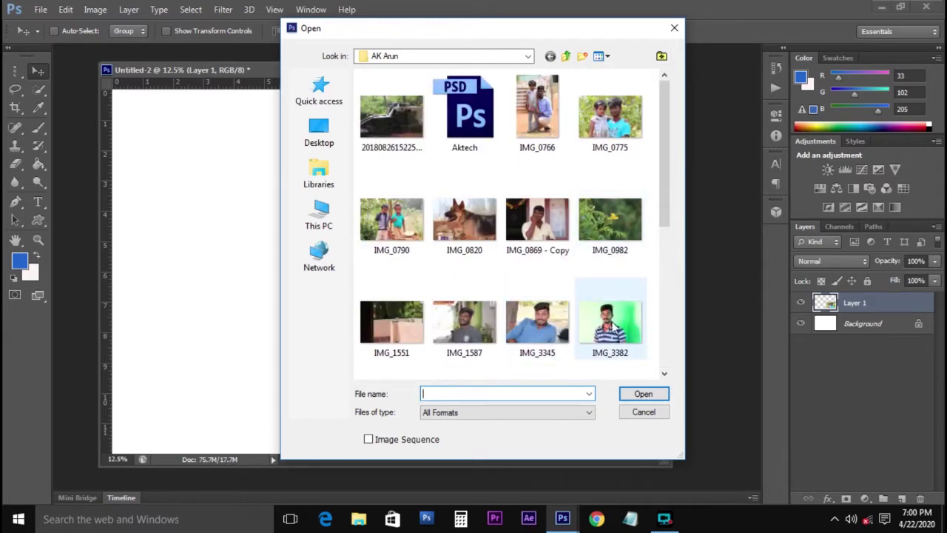
pyautogui.doubleClick(541, 222)
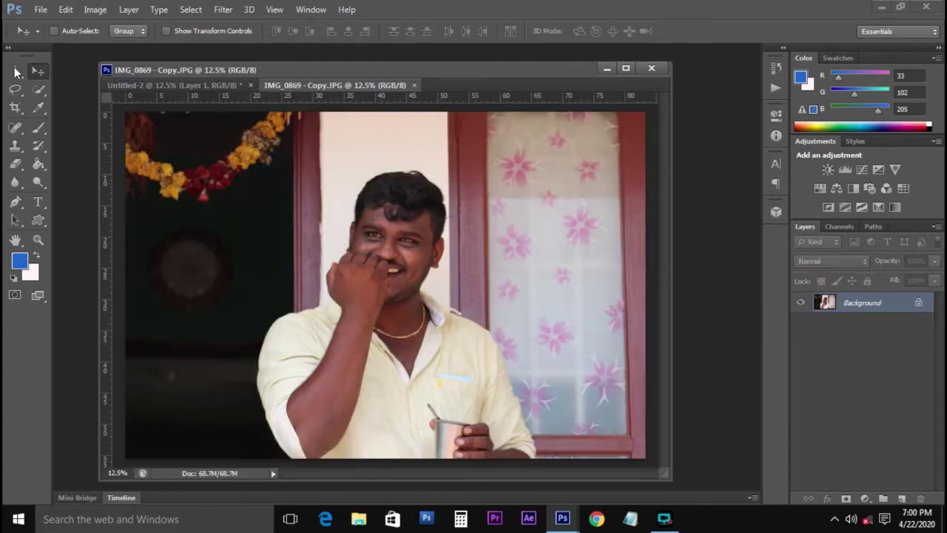
pyautogui.click(14, 90)
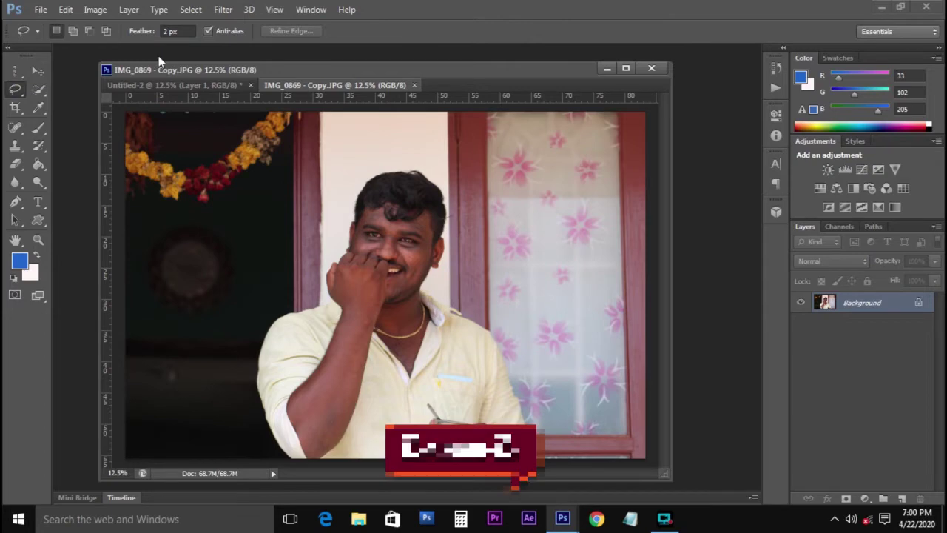
# Choose the Lasso tool and zoom in on the man's upper arm
pyautogui.moveTo(15, 70); pyautogui.dragTo(36, 73)
pyautogui.click(36, 73)
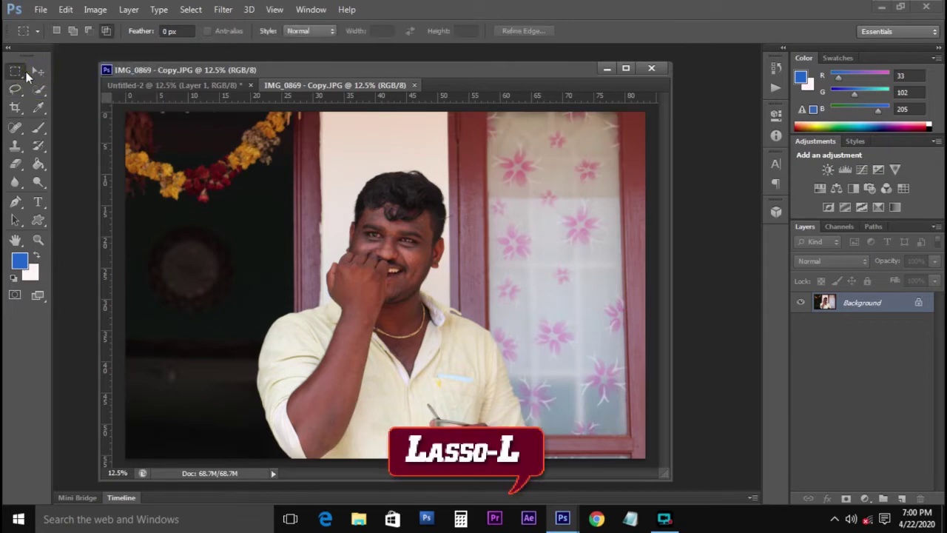
pyautogui.click(15, 90)
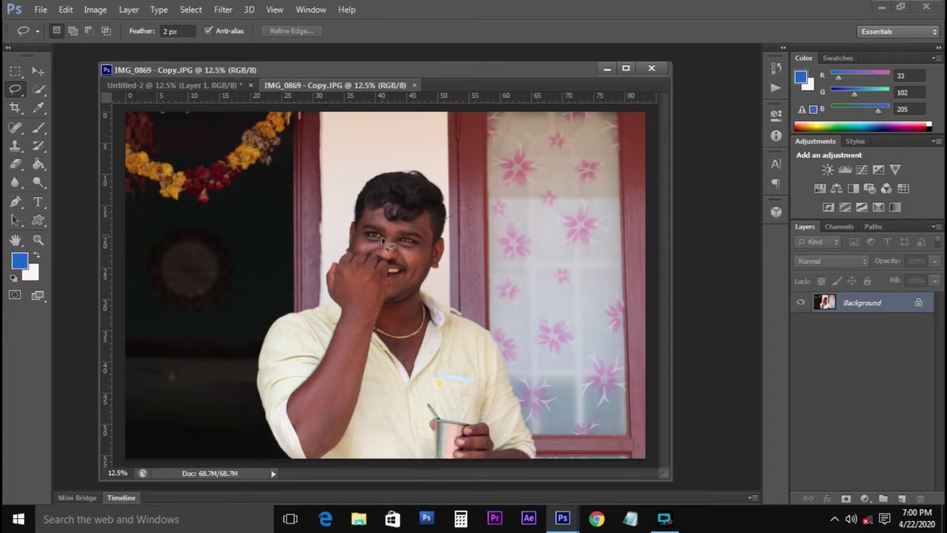
pyautogui.scroll(4, 338, 355)
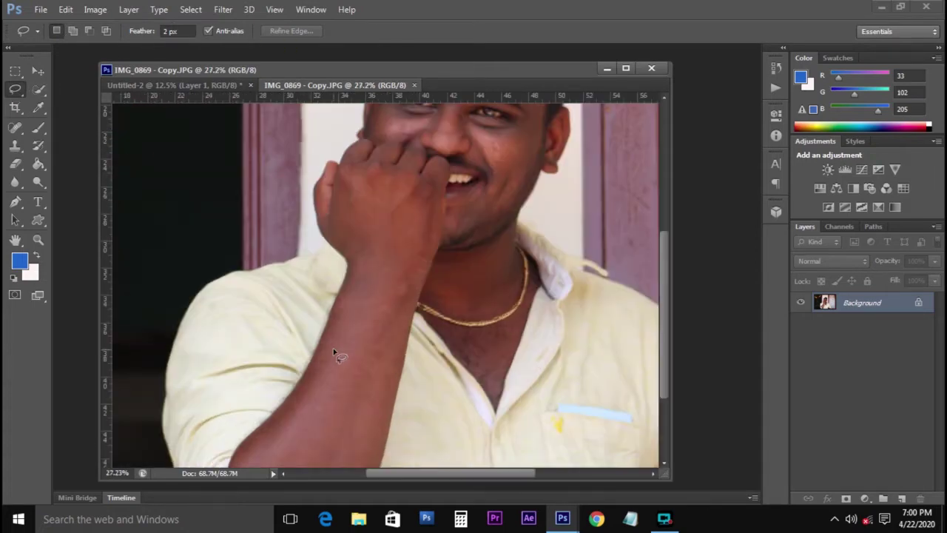
pyautogui.moveTo(329, 347)
pyautogui.mouseDown()
pyautogui.moveTo(327, 232)
pyautogui.moveTo(329, 333)
pyautogui.mouseUp()
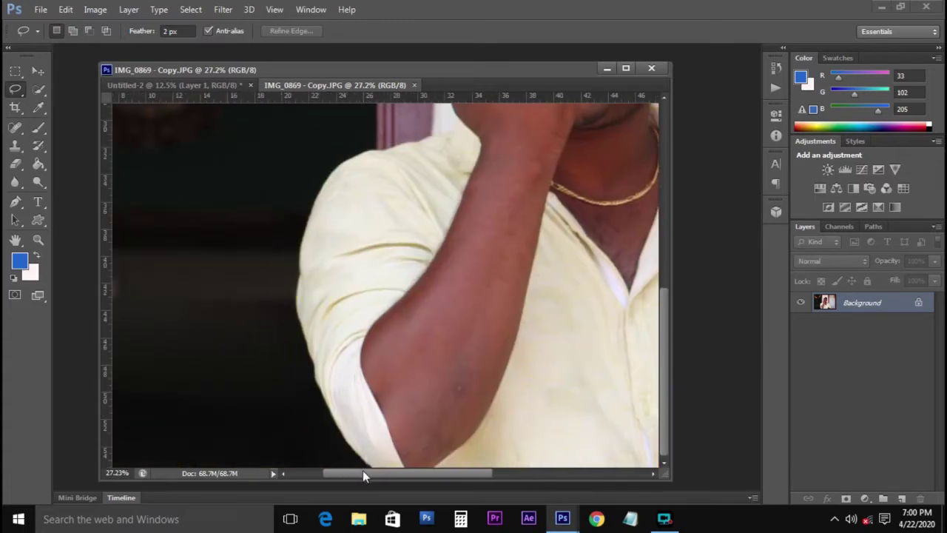
# Trace a freehand selection along the sleeve, face, hair and collar, closing the loop
pyautogui.moveTo(369, 468); pyautogui.dragTo(329, 411)
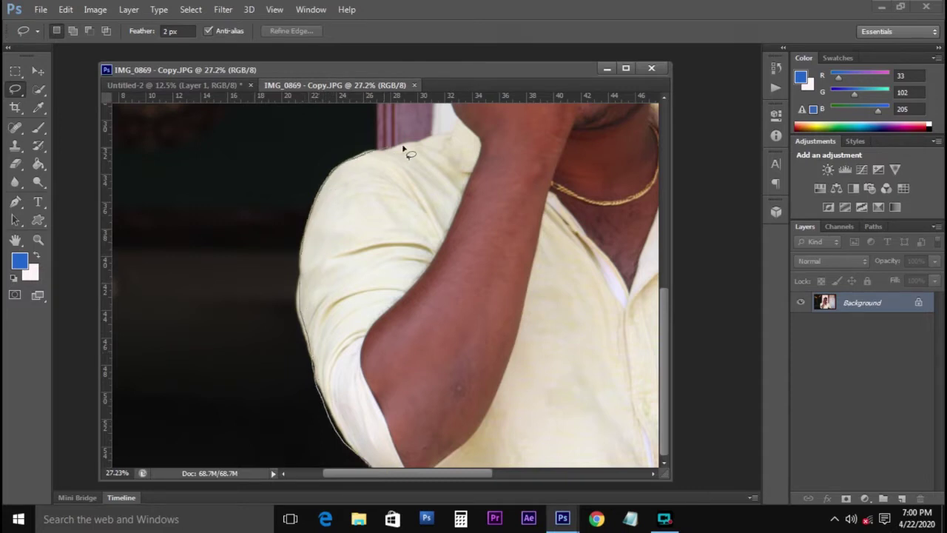
pyautogui.press('space')
pyautogui.moveTo(459, 131)
pyautogui.mouseDown()
pyautogui.moveTo(458, 169)
pyautogui.moveTo(421, 338)
pyautogui.moveTo(397, 386)
pyautogui.mouseUp()
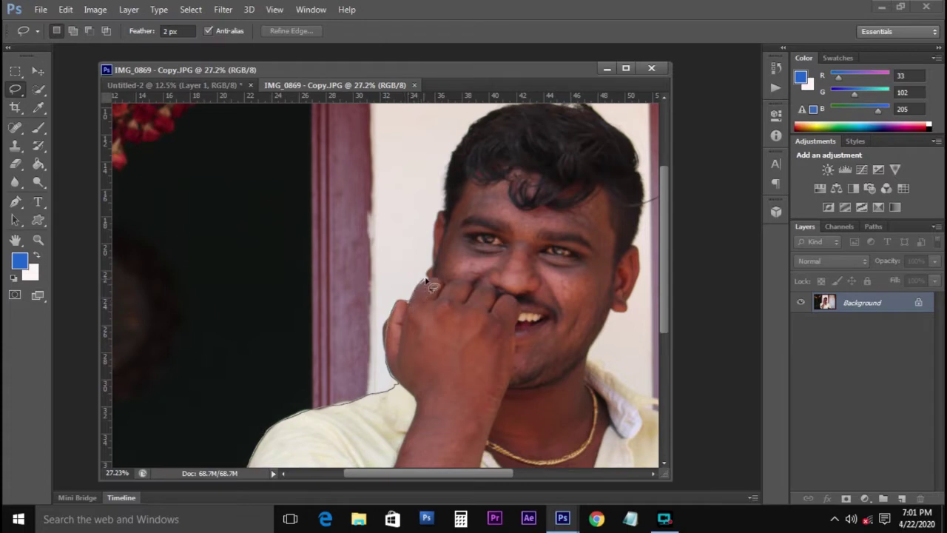
pyautogui.moveTo(438, 238)
pyautogui.mouseDown()
pyautogui.moveTo(455, 154)
pyautogui.moveTo(485, 116)
pyautogui.moveTo(553, 104)
pyautogui.moveTo(620, 126)
pyautogui.mouseUp()
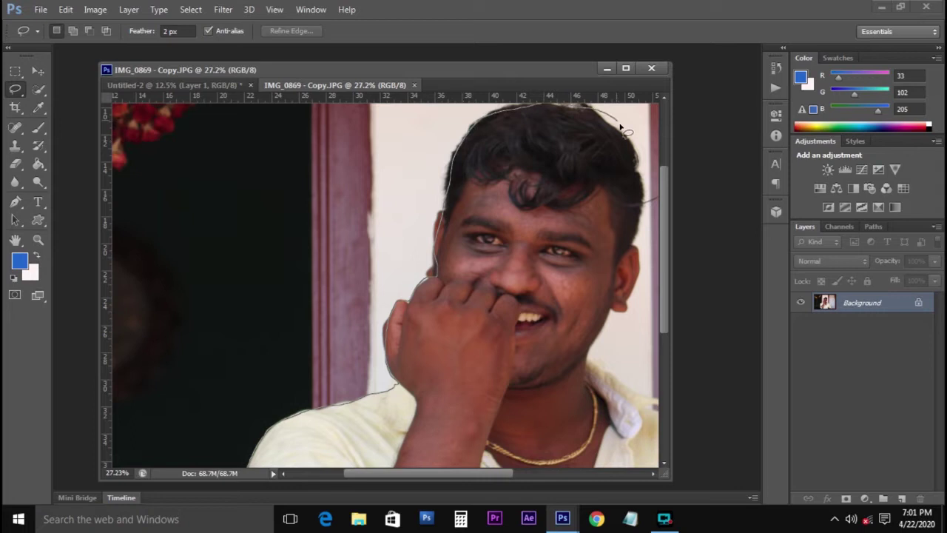
pyautogui.moveTo(632, 252); pyautogui.dragTo(625, 312)
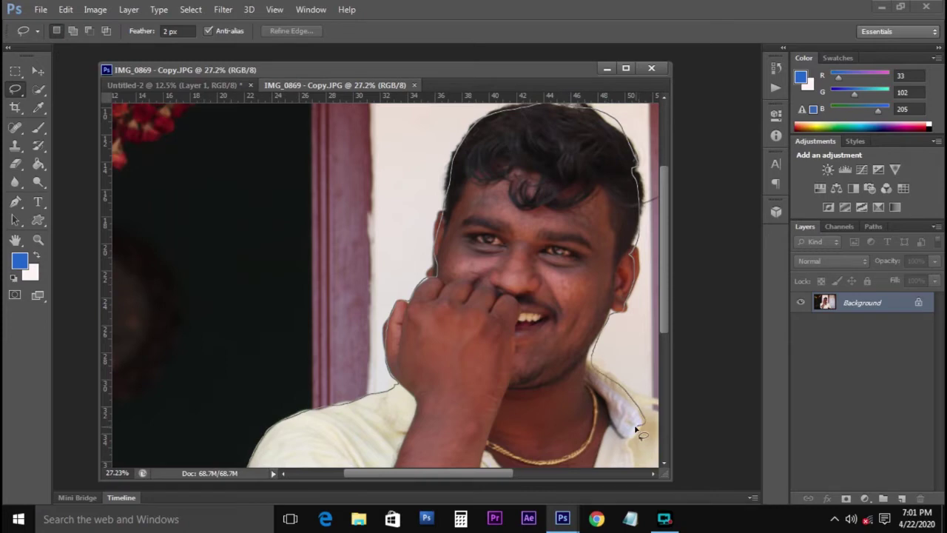
pyautogui.moveTo(616, 416)
pyautogui.mouseDown()
pyautogui.moveTo(489, 309)
pyautogui.moveTo(396, 252)
pyautogui.moveTo(465, 269)
pyautogui.moveTo(547, 364)
pyautogui.moveTo(572, 447)
pyautogui.moveTo(562, 472)
pyautogui.moveTo(199, 467)
pyautogui.moveTo(198, 390)
pyautogui.moveTo(519, 317)
pyautogui.moveTo(572, 264)
pyautogui.mouseUp()
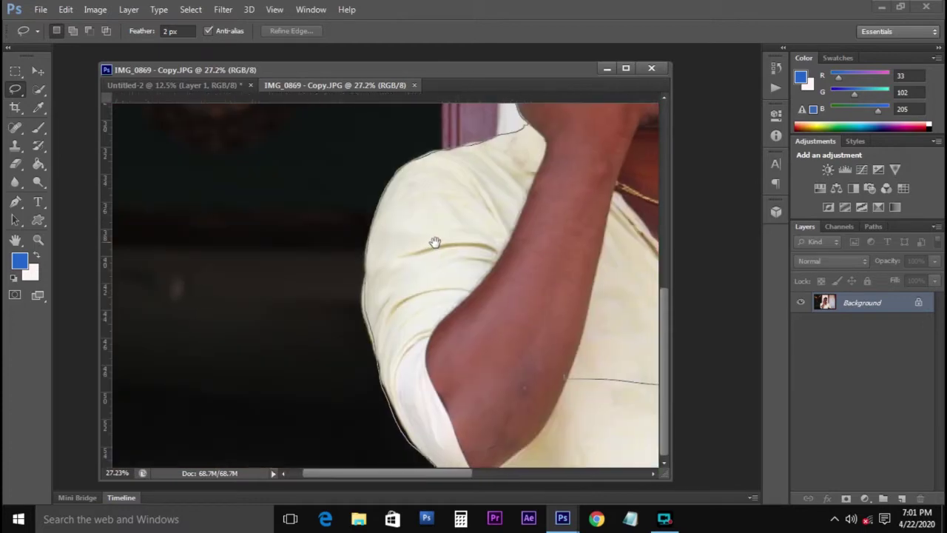
pyautogui.moveTo(444, 427); pyautogui.dragTo(436, 465)
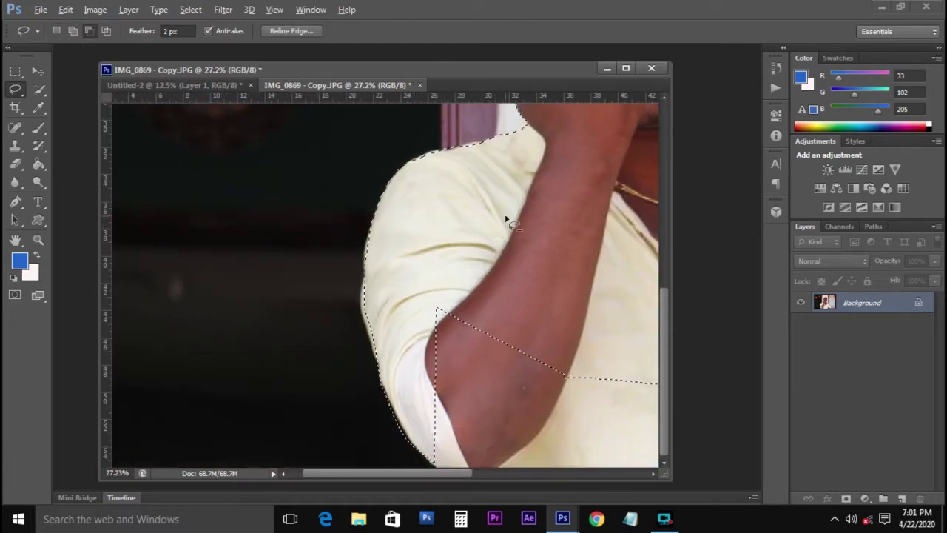
# Return to the Lasso and shift the selection outline over the man
pyautogui.keyDown('alt'); pyautogui.scroll(-1, 507, 220); pyautogui.keyUp('alt')
pyautogui.keyDown('alt'); pyautogui.scroll(-3, 507, 220); pyautogui.keyUp('alt')
pyautogui.keyDown('alt'); pyautogui.scroll(1, 384, 272); pyautogui.keyUp('alt')
pyautogui.scroll(2, 385, 272)
pyautogui.hotkey('alt', 'v')
pyautogui.press('Escape')
pyautogui.press('v')
pyautogui.press('l')
pyautogui.scroll(-2, 418, 235)
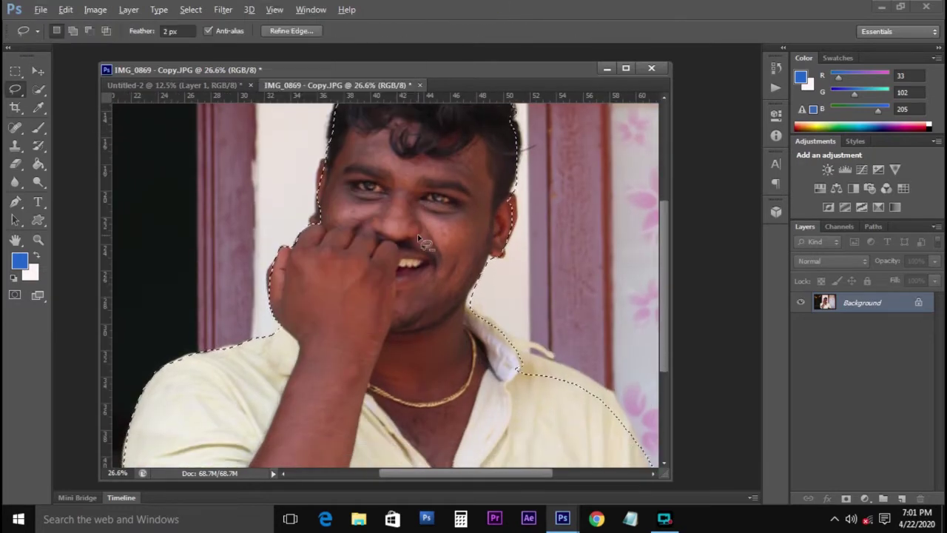
pyautogui.keyDown('alt'); pyautogui.scroll(-1, 417, 235); pyautogui.keyUp('alt')
pyautogui.keyDown('alt'); pyautogui.scroll(-5, 418, 235); pyautogui.keyUp('alt')
pyautogui.moveTo(418, 236)
pyautogui.mouseDown()
pyautogui.moveTo(400, 262)
pyautogui.moveTo(274, 237)
pyautogui.moveTo(426, 244)
pyautogui.moveTo(418, 207)
pyautogui.mouseUp()
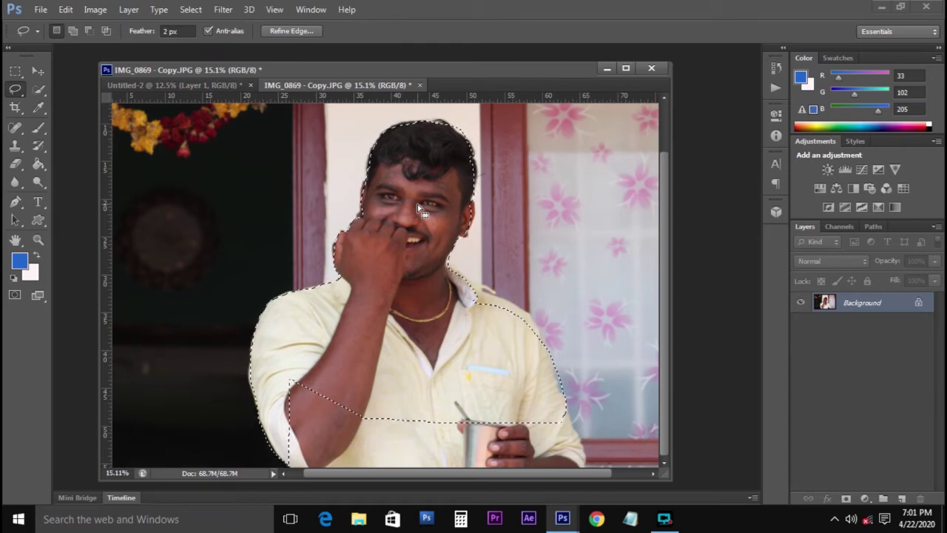
# Drag the selected man into Untitled-2, undo it, and clear the selection
pyautogui.press('v')
pyautogui.press('v')
pyautogui.moveTo(417, 204)
pyautogui.mouseDown()
pyautogui.moveTo(403, 218)
pyautogui.moveTo(260, 163)
pyautogui.moveTo(171, 77)
pyautogui.moveTo(260, 219)
pyautogui.mouseUp()
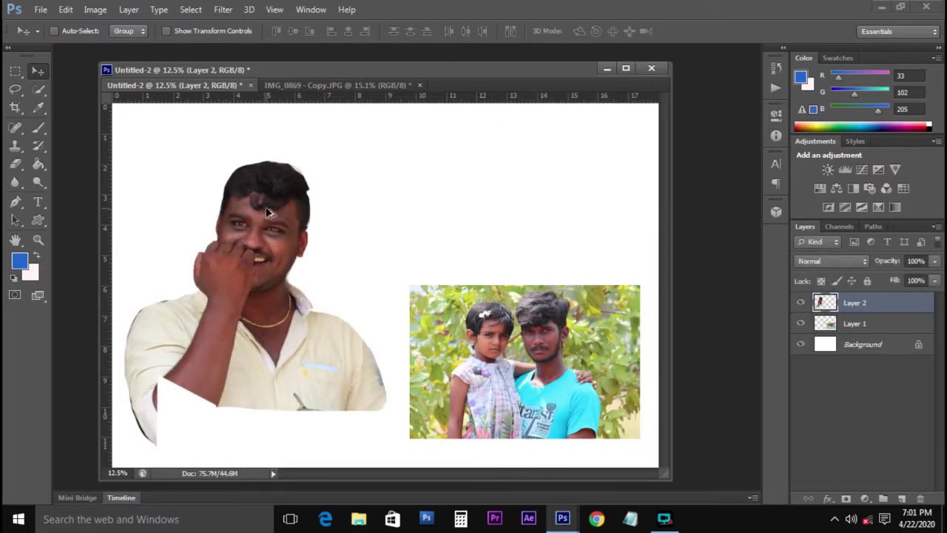
pyautogui.hotkey('ctrl', 'z')
pyautogui.click(321, 85)
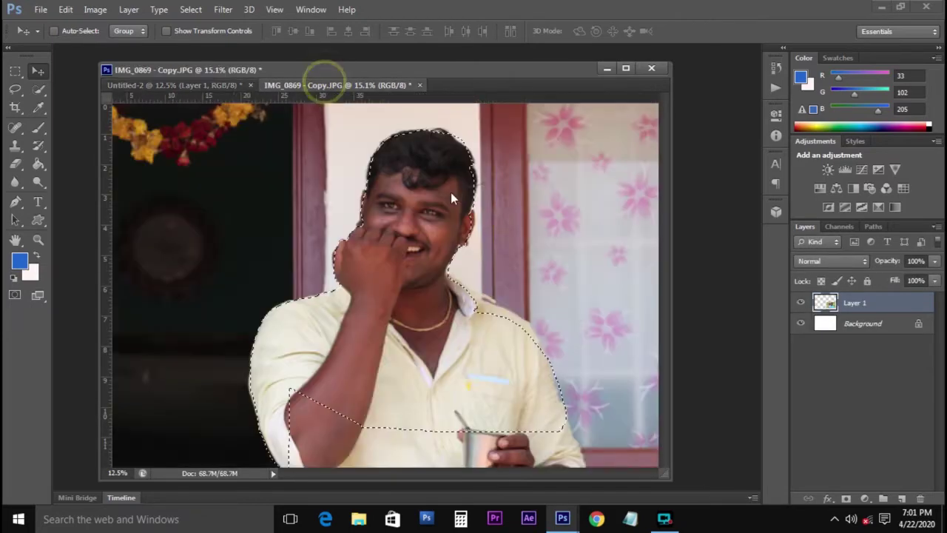
pyautogui.hotkey('ctrl', 'd')
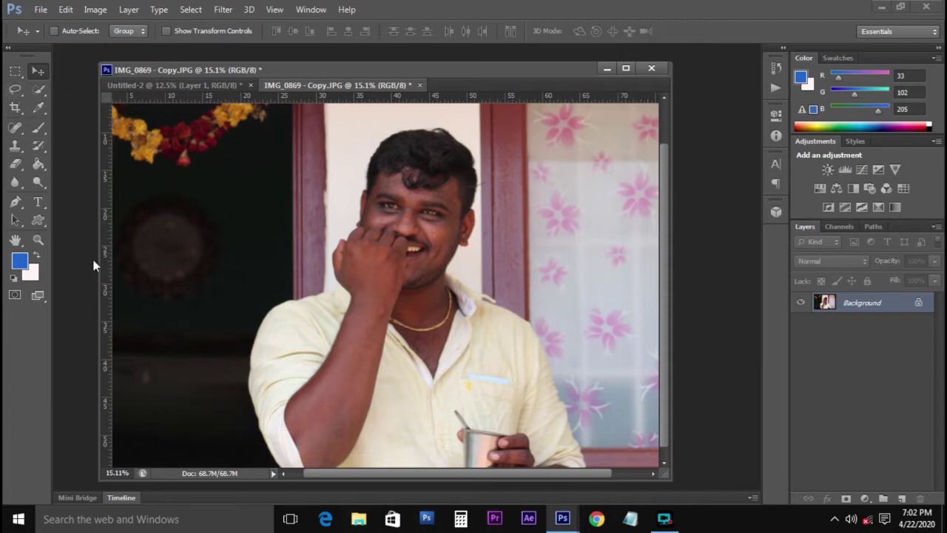
# Select the Polygonal Lasso and close IMG_0869 - Copy without saving
pyautogui.rightClick(15, 91)
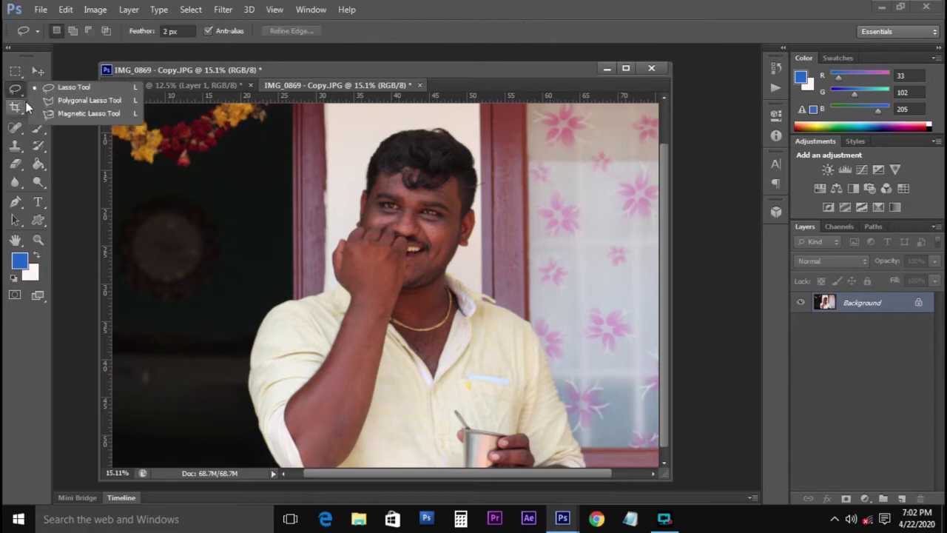
pyautogui.click(41, 102)
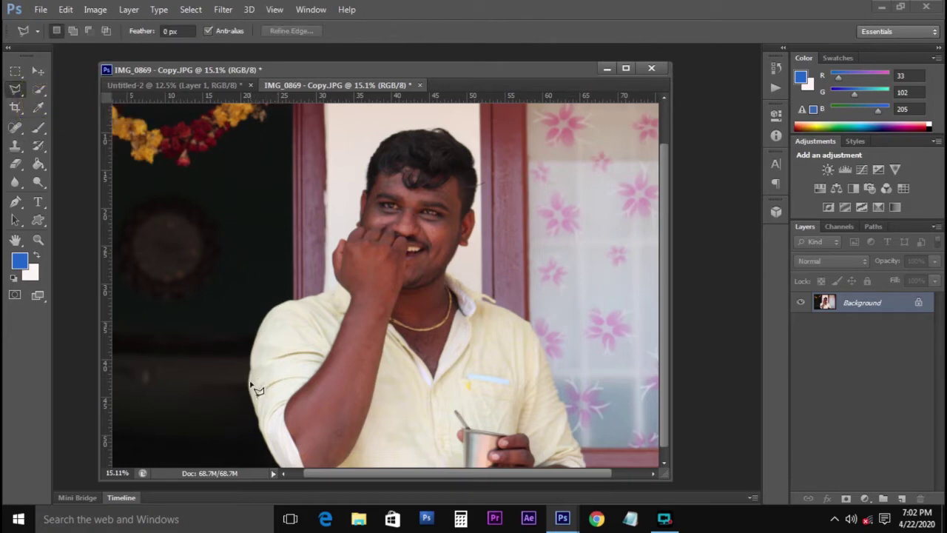
pyautogui.click(419, 87)
pyautogui.click(485, 205)
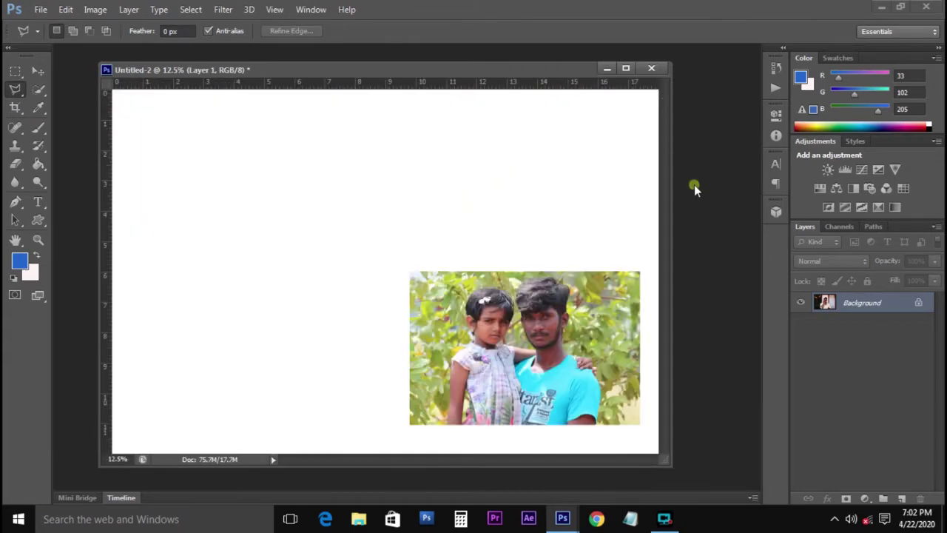
# Open the wooden window photo IMG-20190120-WA0034 and fit it to the screen
pyautogui.doubleClick(694, 191)
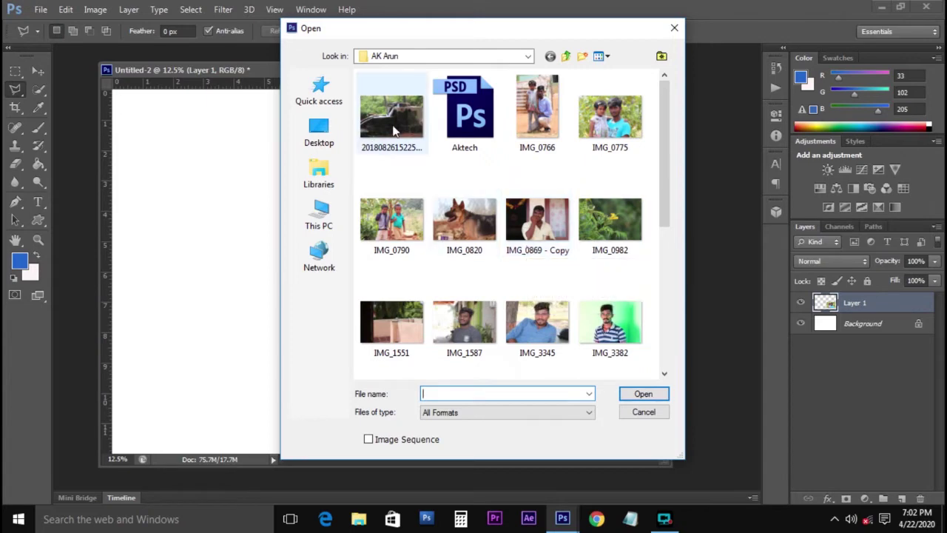
pyautogui.scroll(-3, 394, 131)
pyautogui.scroll(-2, 394, 131)
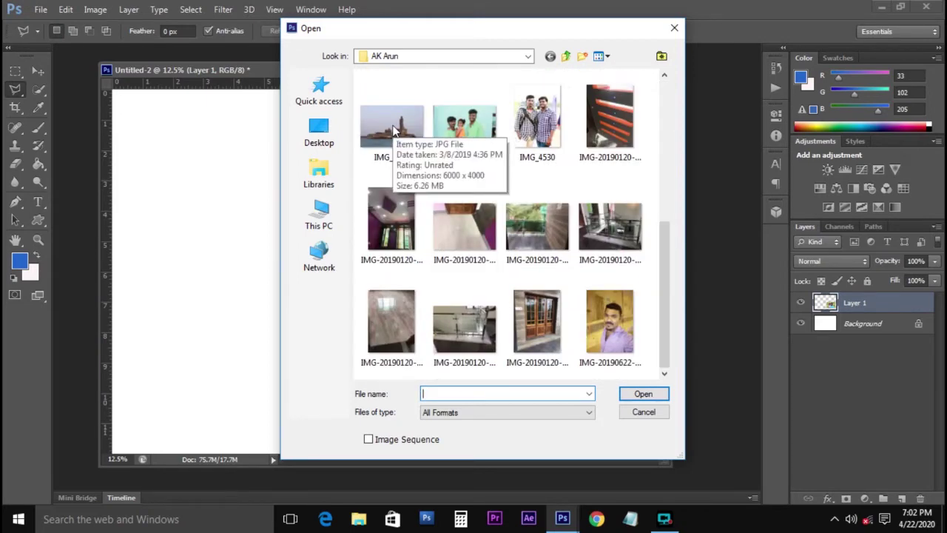
pyautogui.doubleClick(537, 307)
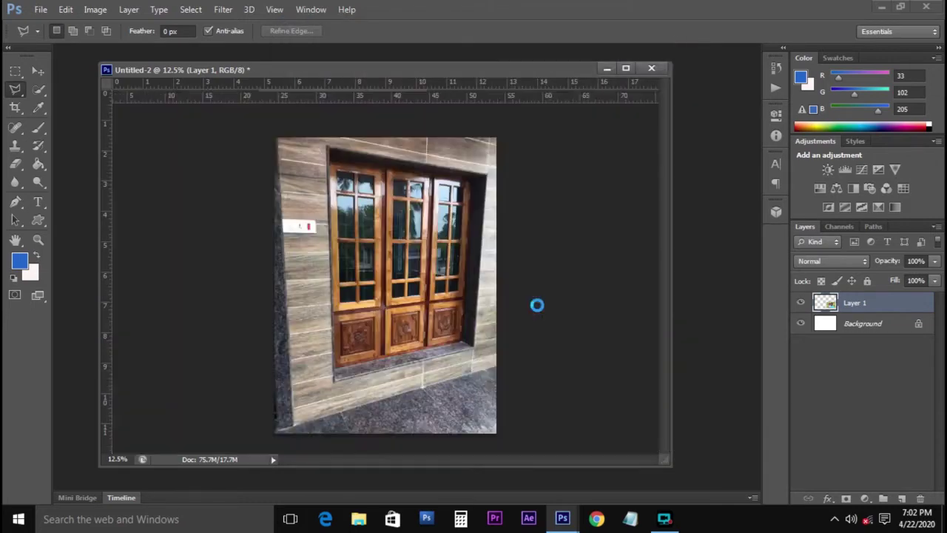
pyautogui.hotkey('ctrl', '0')
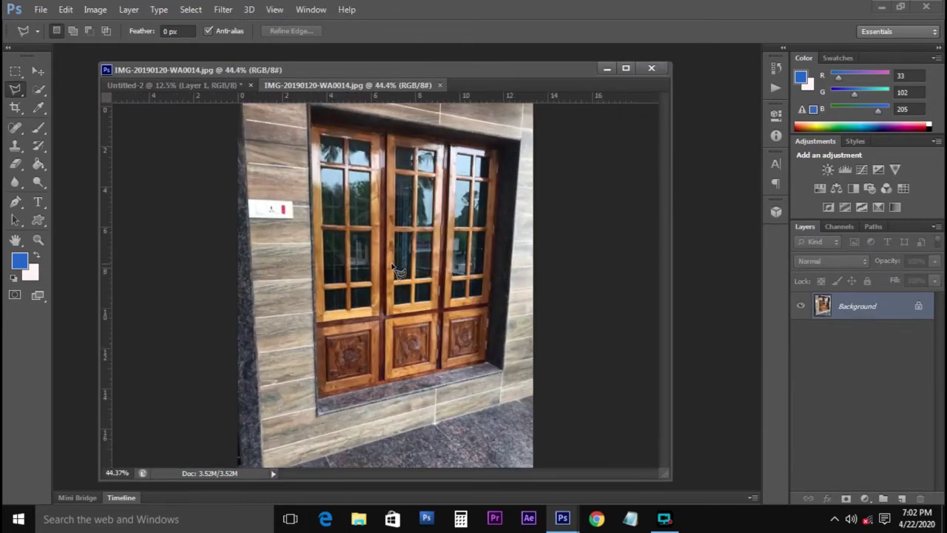
pyautogui.scroll(1, 392, 270)
# Select the window with a four-corner polygonal lasso outline
pyautogui.click(311, 433)
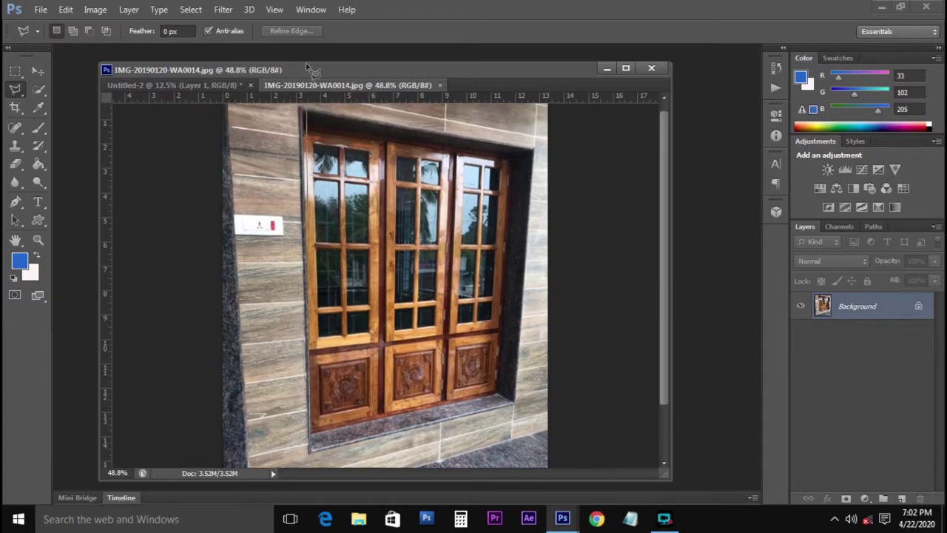
pyautogui.click(298, 118)
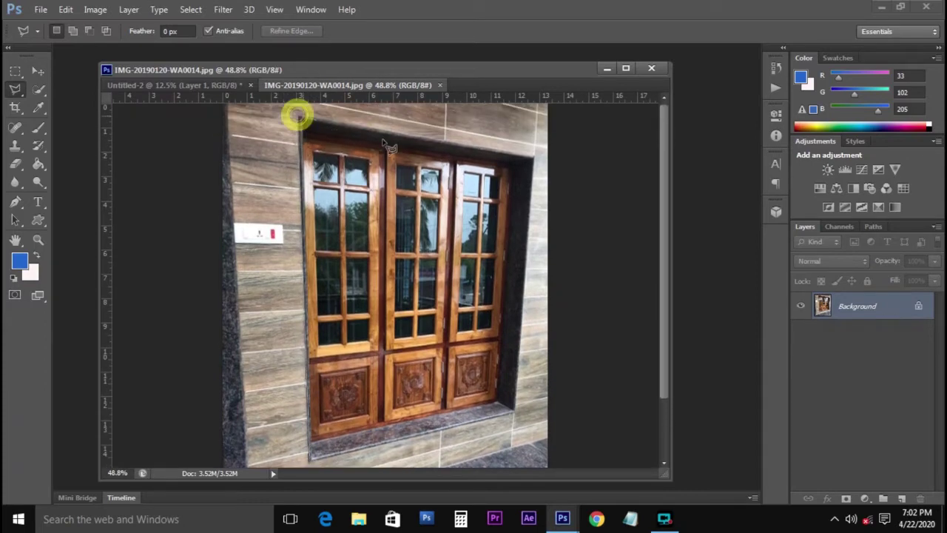
pyautogui.click(533, 157)
pyautogui.click(513, 407)
pyautogui.doubleClick(309, 455)
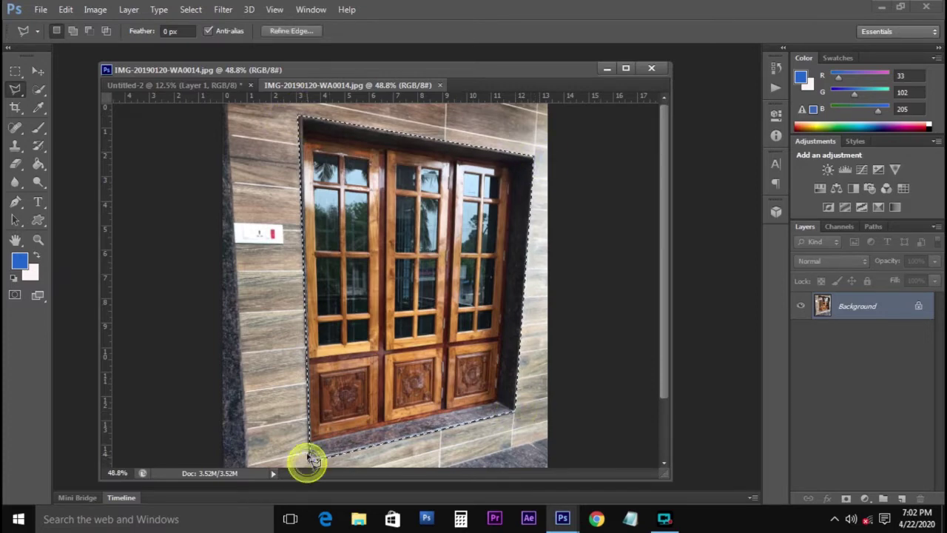
# Move the window cutout into Untitled-2, then enlarge and skew it on the left
pyautogui.press('v')
pyautogui.moveTo(436, 226); pyautogui.dragTo(354, 252)
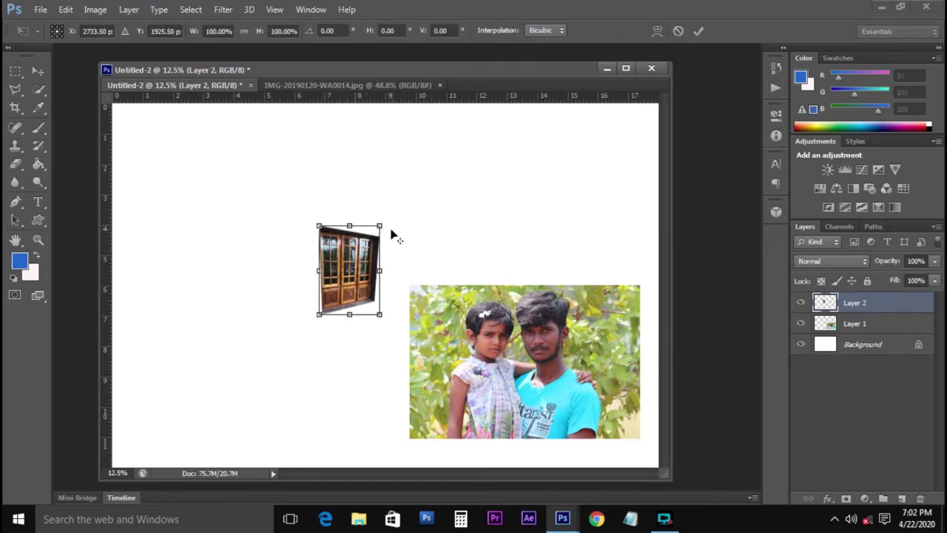
pyautogui.moveTo(385, 221); pyautogui.dragTo(270, 288)
pyautogui.press('Return')
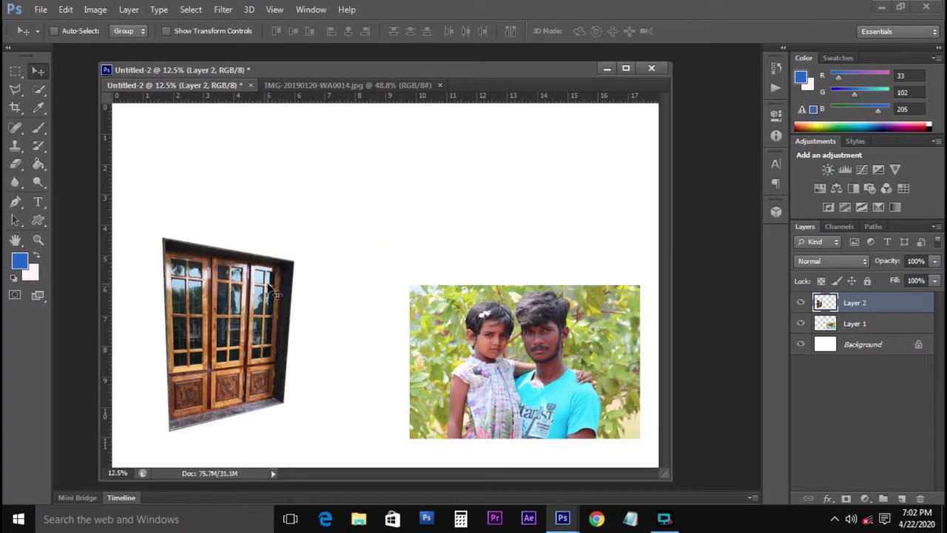
# Close the window photo, switch to the Magnetic Lasso, and bring up the Open dialog
pyautogui.click(360, 87)
pyautogui.click(440, 86)
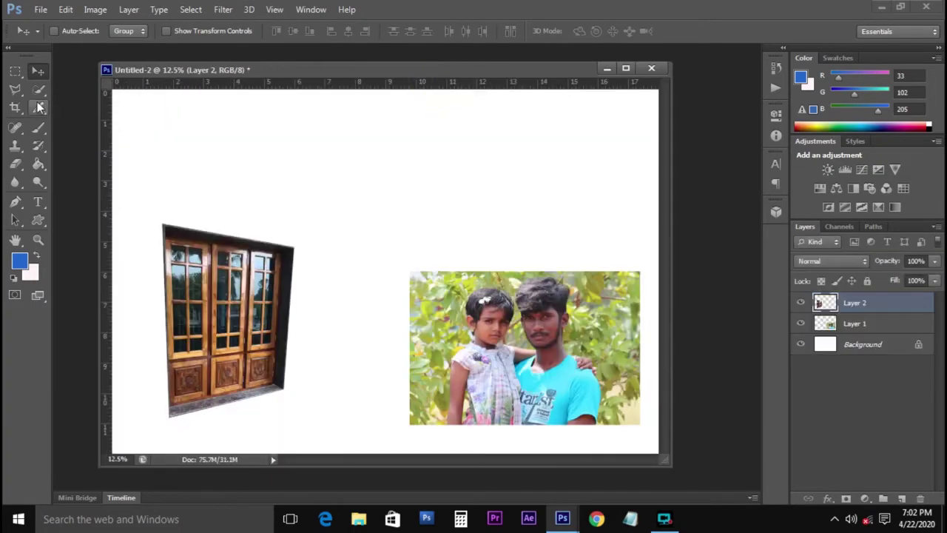
pyautogui.click(15, 89)
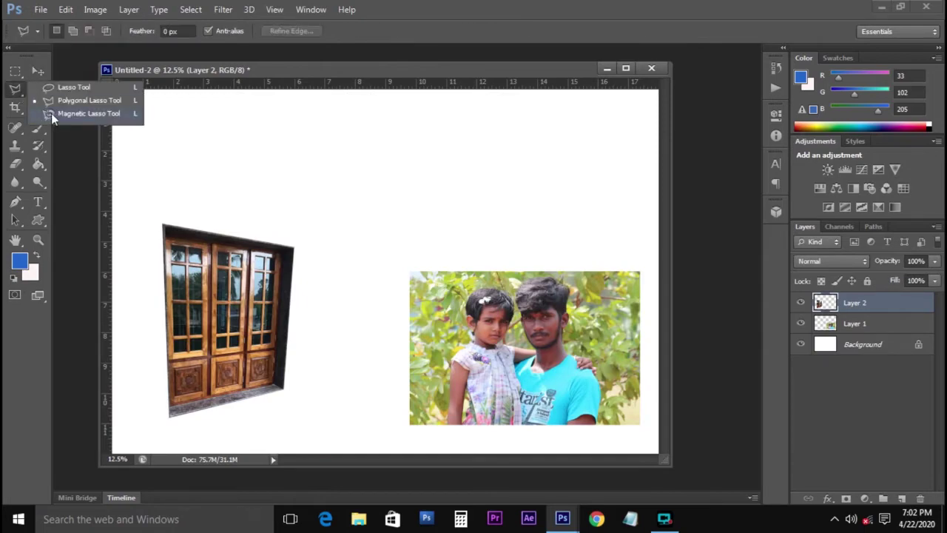
pyautogui.click(51, 114)
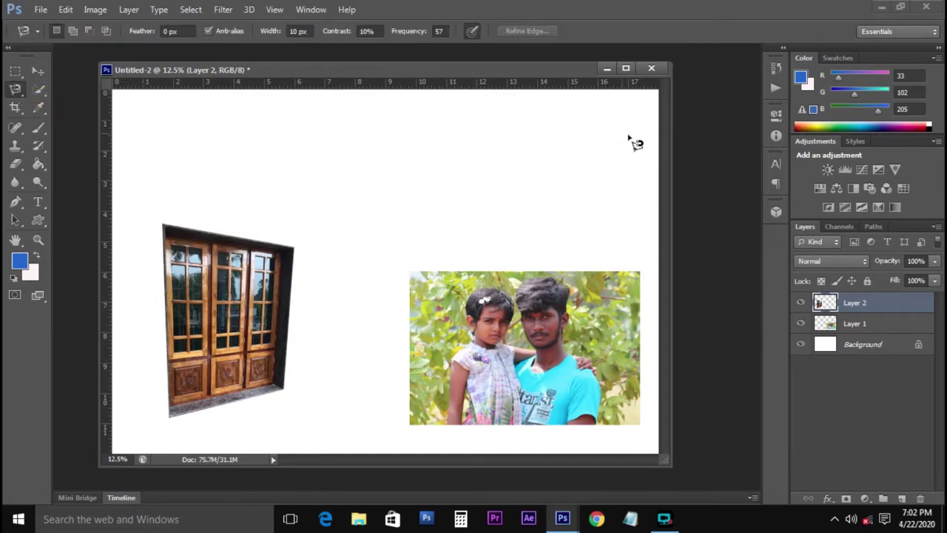
pyautogui.hotkey('ctrl', 'o')
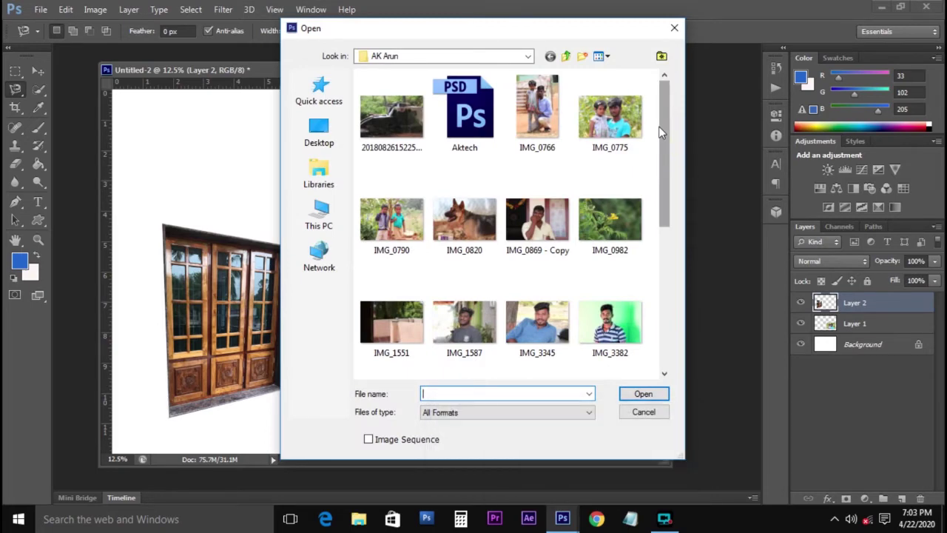
# Open IMG_3345, zoom in on the man's blue shirt, and start tracing at his arm edge
pyautogui.doubleClick(530, 327)
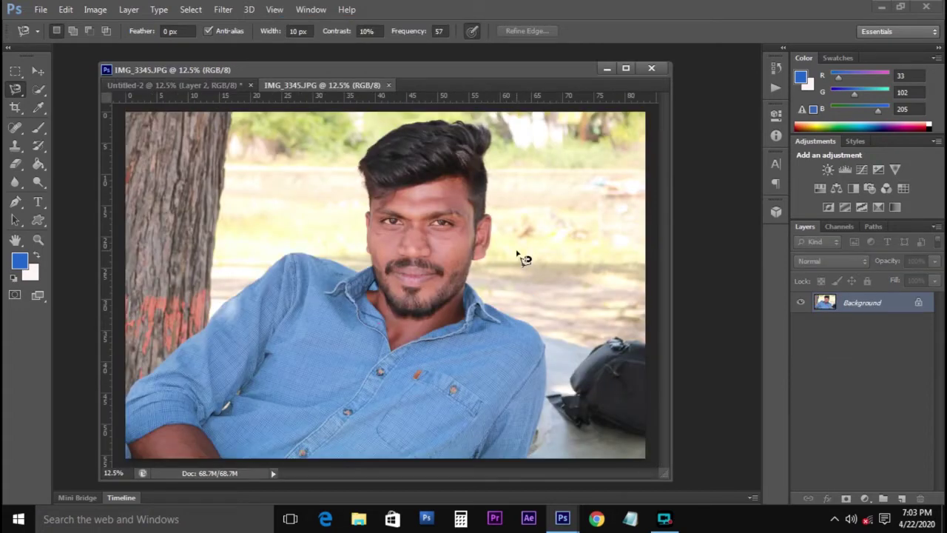
pyautogui.scroll(5, 181, 363)
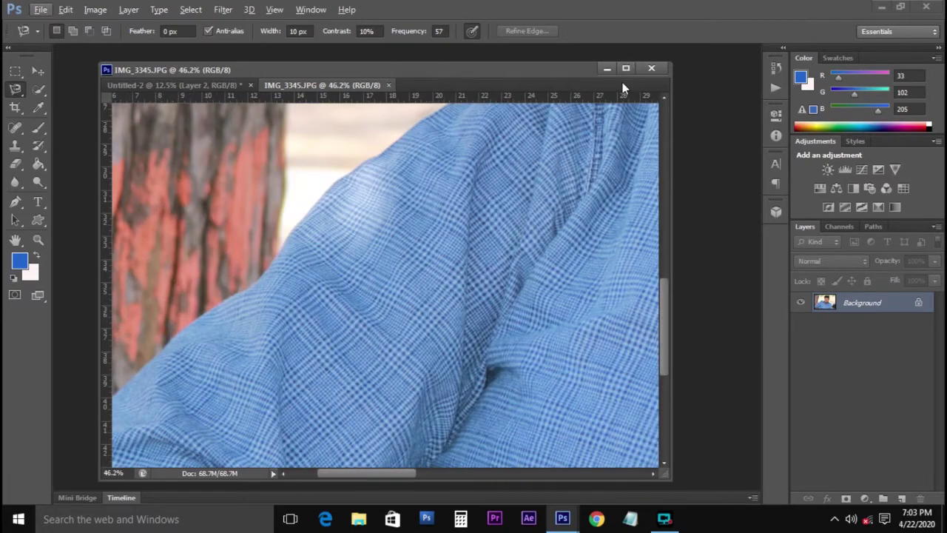
pyautogui.click(625, 68)
pyautogui.scroll(-3, 235, 291)
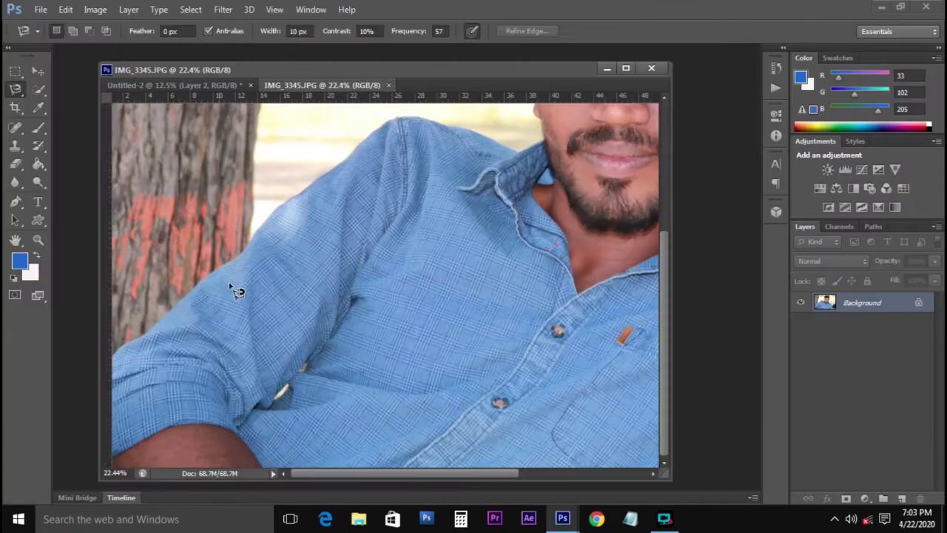
pyautogui.scroll(3, 235, 291)
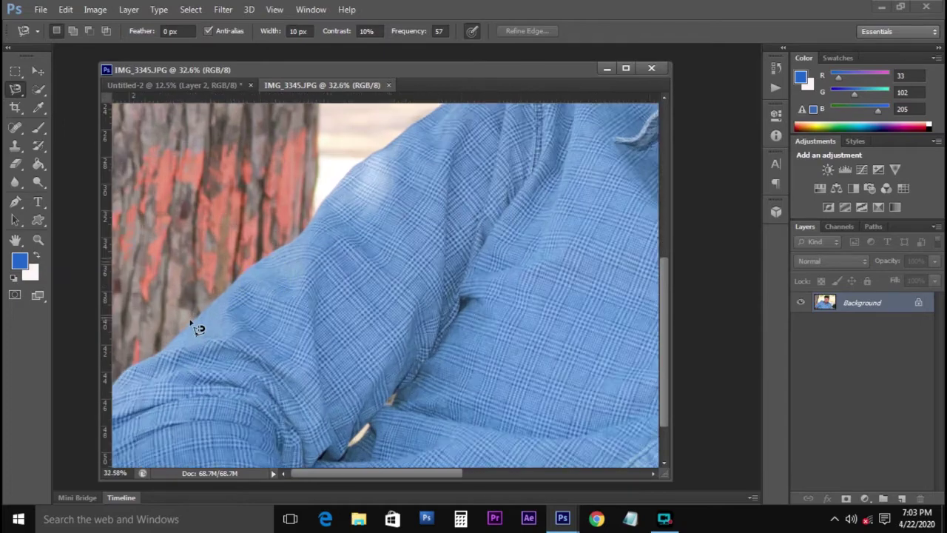
pyautogui.scroll(3, 200, 326)
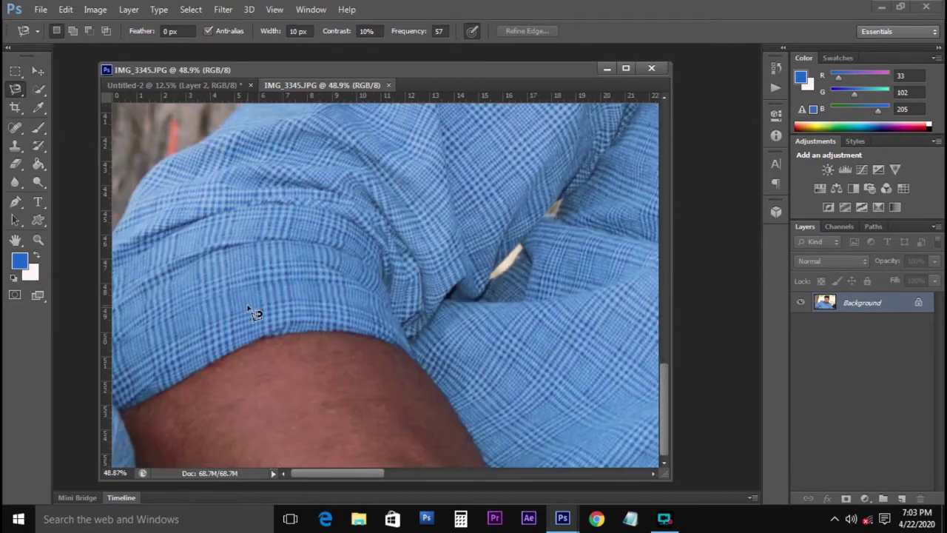
pyautogui.scroll(-3, 251, 312)
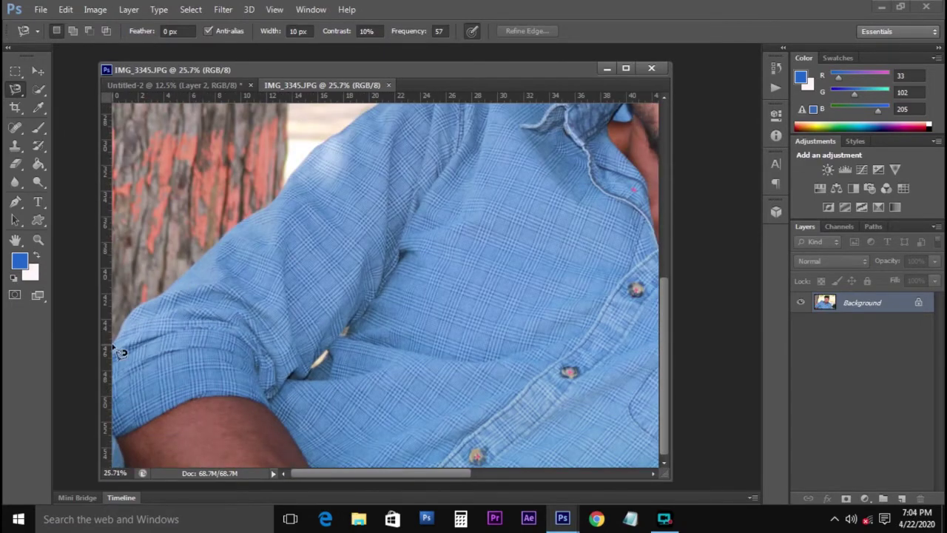
pyautogui.click(113, 345)
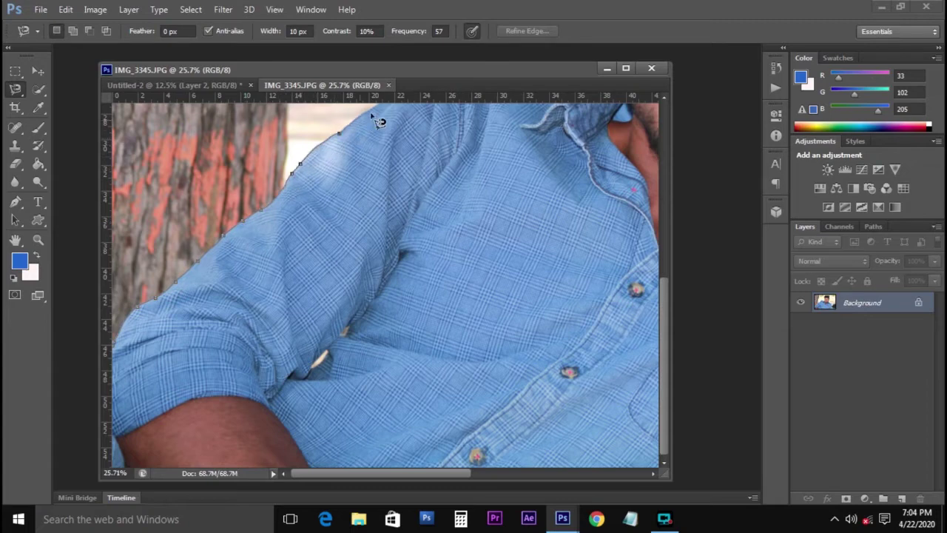
# Extend the magnetic outline up the man's shoulder, jaw and cheek toward his hair
pyautogui.scroll(2, 366, 219)
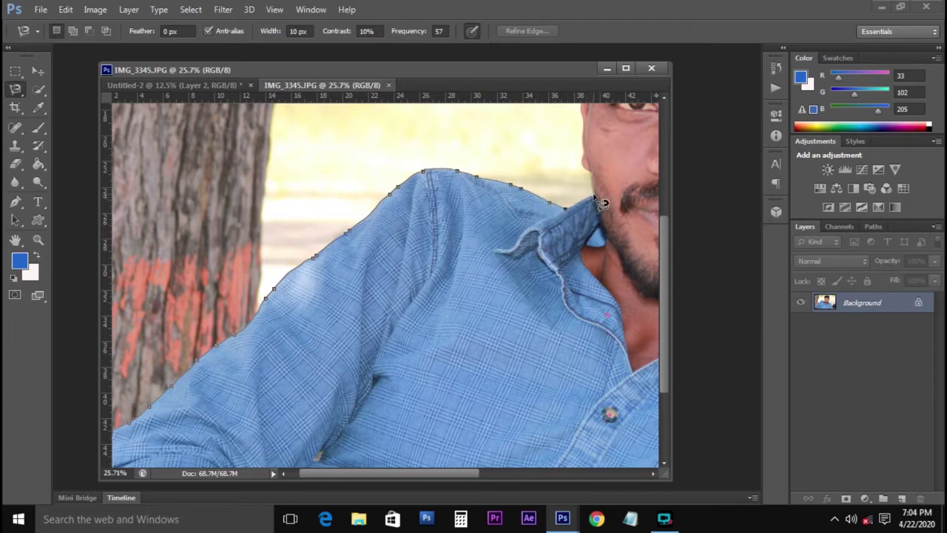
pyautogui.moveTo(602, 196)
pyautogui.mouseDown()
pyautogui.moveTo(402, 281)
pyautogui.moveTo(381, 301)
pyautogui.mouseUp()
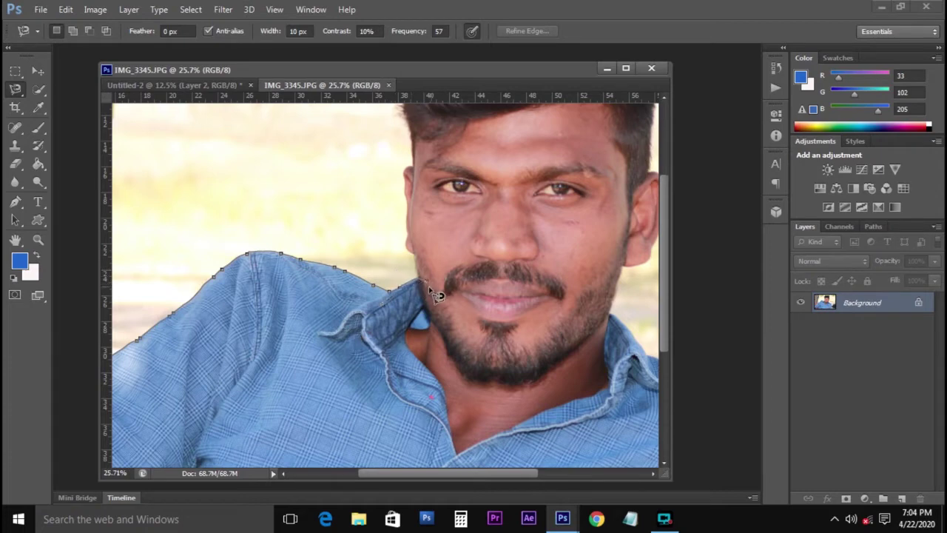
pyautogui.press('BackSpace')
pyautogui.scroll(1, 418, 259)
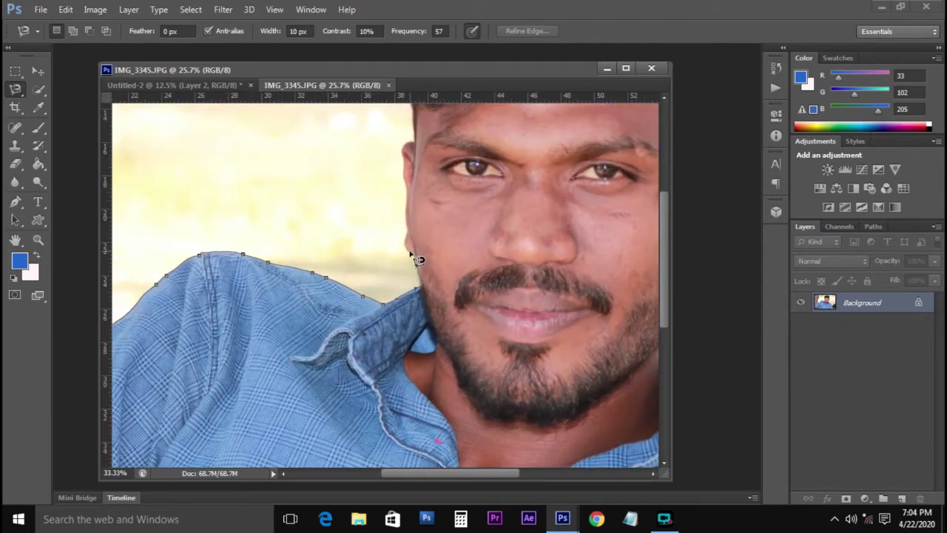
pyautogui.moveTo(407, 244); pyautogui.dragTo(406, 156)
pyautogui.moveTo(449, 132)
pyautogui.mouseDown()
pyautogui.moveTo(432, 244)
pyautogui.moveTo(396, 372)
pyautogui.moveTo(392, 338)
pyautogui.moveTo(347, 231)
pyautogui.moveTo(352, 196)
pyautogui.moveTo(402, 145)
pyautogui.moveTo(499, 106)
pyautogui.moveTo(398, 187)
pyautogui.moveTo(333, 199)
pyautogui.moveTo(471, 131)
pyautogui.moveTo(466, 138)
pyautogui.moveTo(463, 127)
pyautogui.moveTo(420, 139)
pyautogui.moveTo(460, 128)
pyautogui.moveTo(574, 148)
pyautogui.moveTo(587, 171)
pyautogui.moveTo(571, 218)
pyautogui.mouseUp()
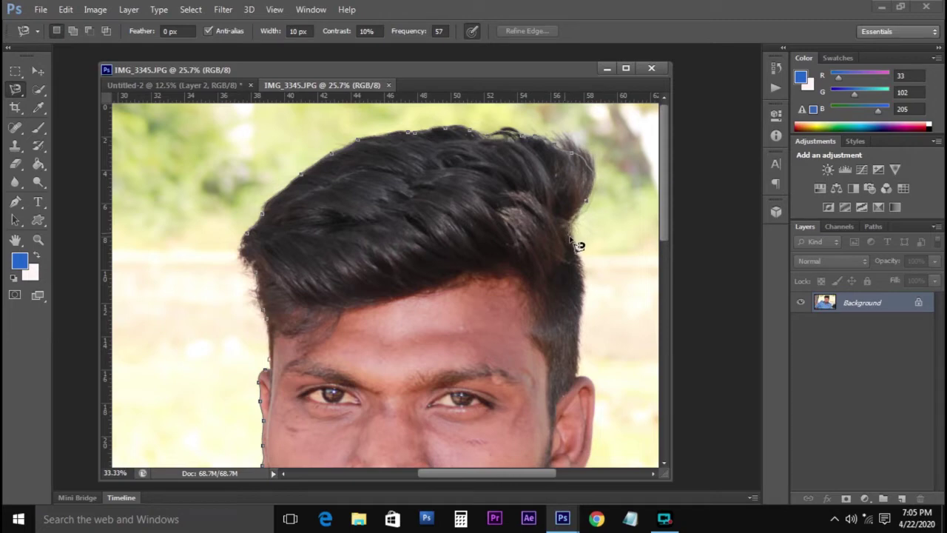
# Trace the outline down the hair's right edge, around the ear, and along the collar
pyautogui.click(566, 224)
pyautogui.moveTo(589, 278); pyautogui.dragTo(583, 382)
pyautogui.moveTo(514, 282); pyautogui.dragTo(473, 202)
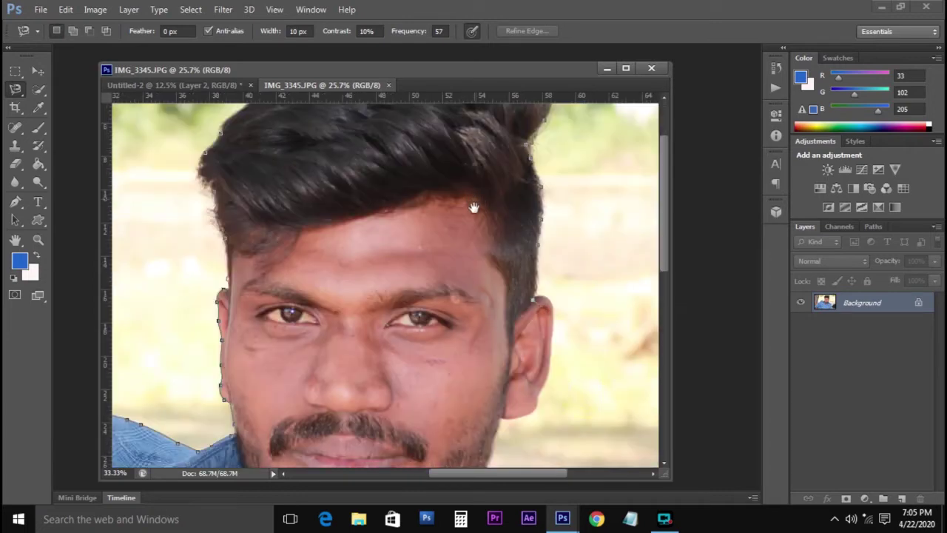
pyautogui.moveTo(491, 291); pyautogui.dragTo(433, 190)
pyautogui.moveTo(443, 151)
pyautogui.mouseDown()
pyautogui.moveTo(446, 141)
pyautogui.moveTo(450, 209)
pyautogui.moveTo(436, 244)
pyautogui.mouseUp()
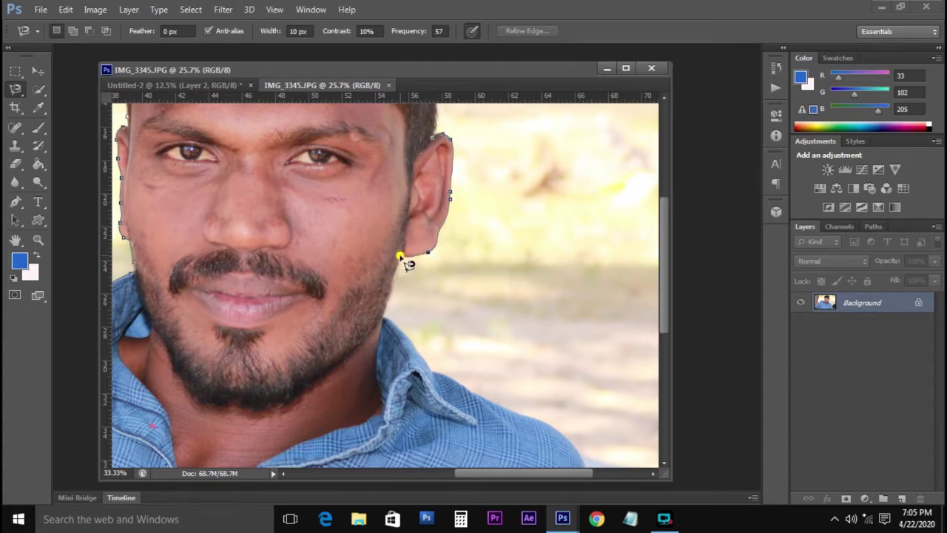
pyautogui.click(383, 317)
pyautogui.moveTo(434, 375); pyautogui.dragTo(567, 446)
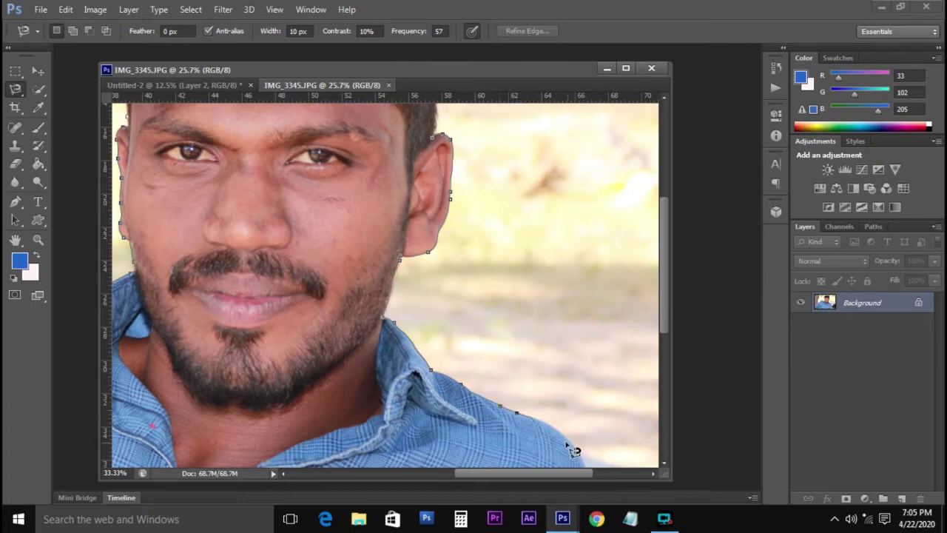
# Retrace the shoulder and shirt edge, removing stray anchor points
pyautogui.press('BackSpace')
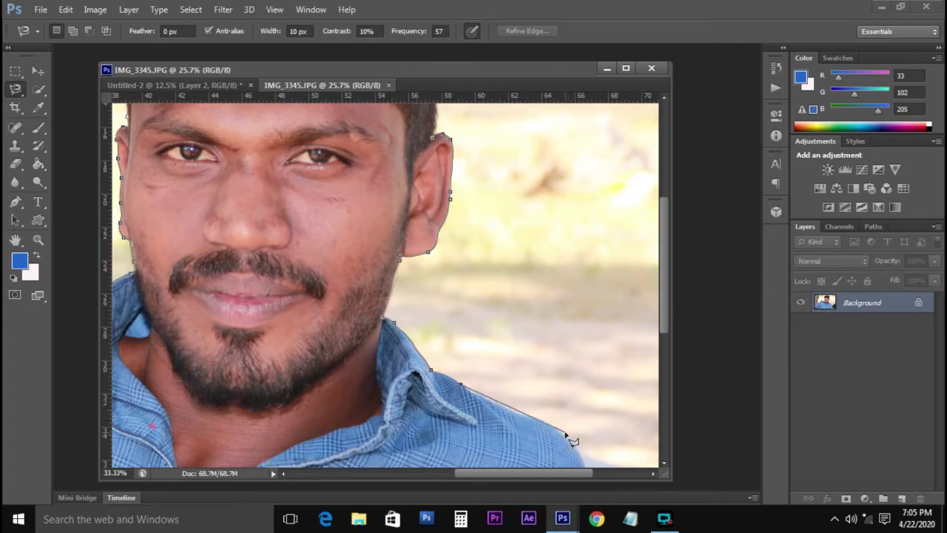
pyautogui.moveTo(480, 404)
pyautogui.mouseDown()
pyautogui.moveTo(570, 440)
pyautogui.moveTo(506, 353)
pyautogui.moveTo(432, 220)
pyautogui.moveTo(498, 369)
pyautogui.moveTo(461, 203)
pyautogui.moveTo(484, 224)
pyautogui.mouseUp()
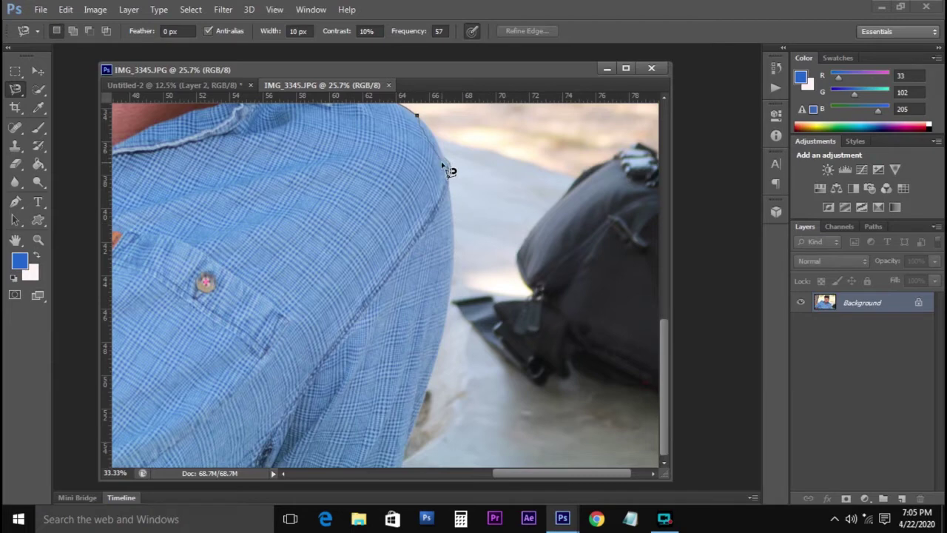
pyautogui.moveTo(433, 142); pyautogui.dragTo(452, 181)
pyautogui.press('BackSpace')
pyautogui.press('BackSpace')
pyautogui.moveTo(437, 139)
pyautogui.mouseDown()
pyautogui.moveTo(452, 203)
pyautogui.moveTo(448, 318)
pyautogui.mouseUp()
pyautogui.press('BackSpace')
pyautogui.press('BackSpace')
pyautogui.press('BackSpace')
# Anchor the outline down and across the lower shirt, then close it into a selection
pyautogui.click(454, 232)
pyautogui.click(452, 273)
pyautogui.click(444, 319)
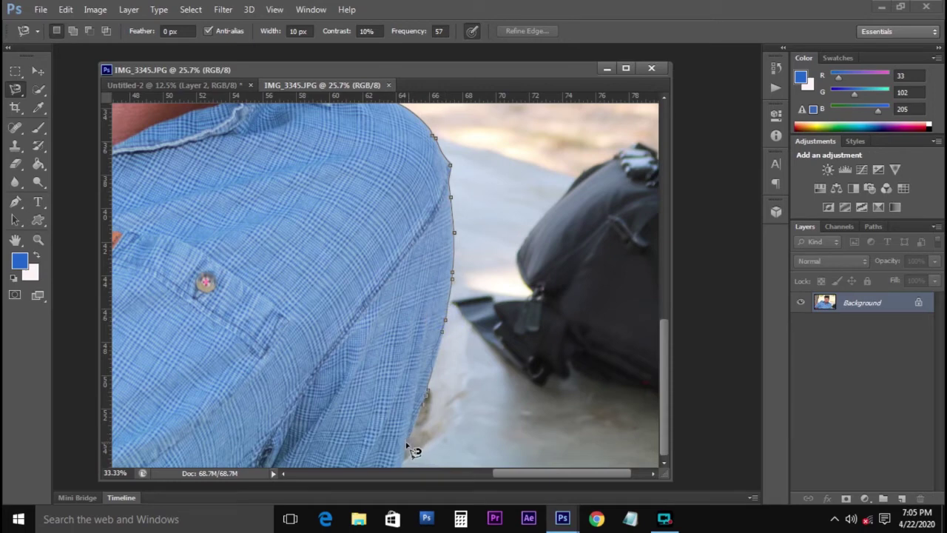
pyautogui.moveTo(457, 233); pyautogui.dragTo(487, 233)
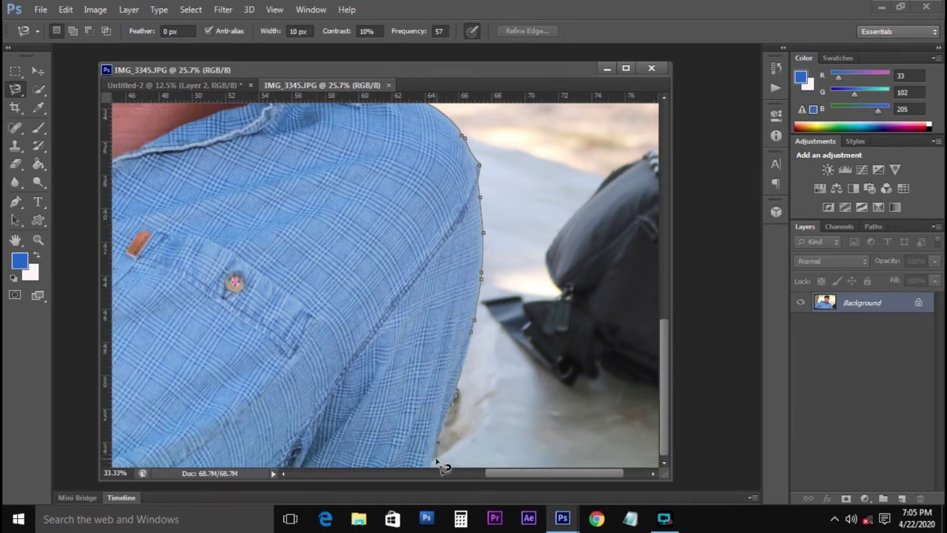
pyautogui.moveTo(355, 422); pyautogui.dragTo(554, 377)
pyautogui.moveTo(291, 327); pyautogui.dragTo(577, 276)
pyautogui.click(274, 355)
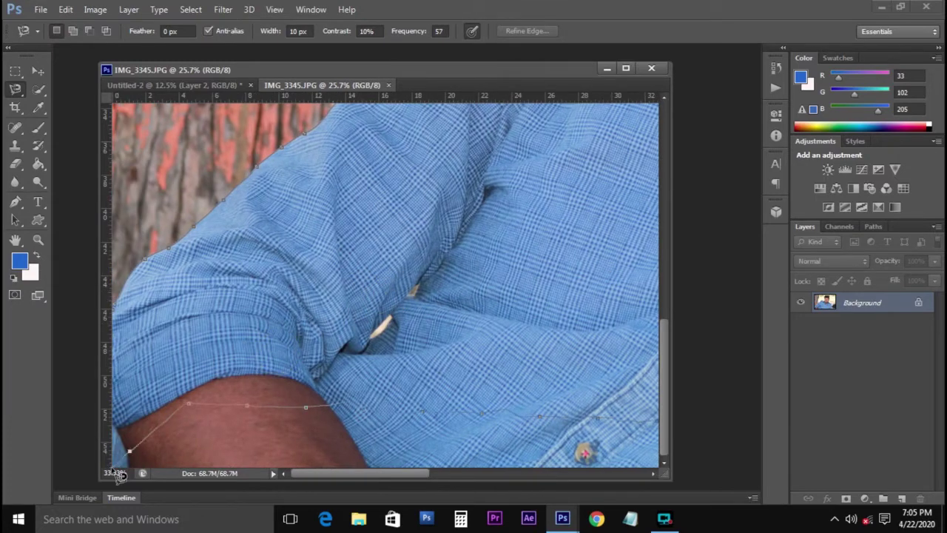
pyautogui.doubleClick(111, 310)
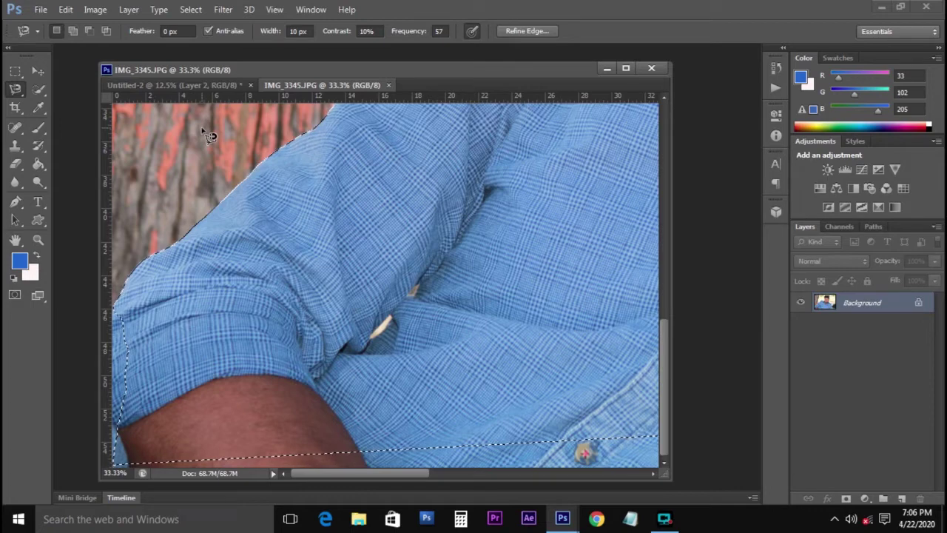
# Move the selected blue-shirt man into Untitled-2 and shift him down and left
pyautogui.press('v')
pyautogui.click(318, 203)
pyautogui.moveTo(229, 127); pyautogui.dragTo(306, 218)
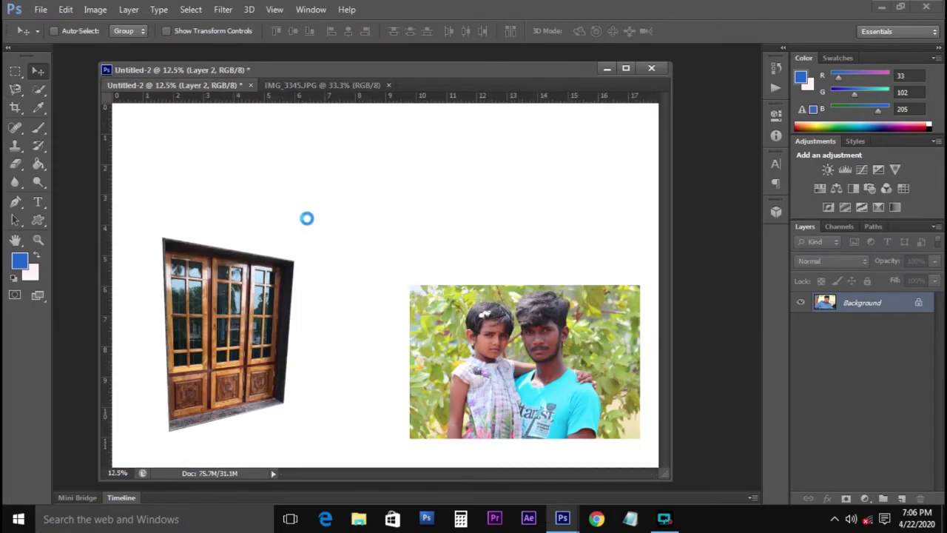
pyautogui.moveTo(384, 167); pyautogui.dragTo(311, 299)
pyautogui.scroll(2, 223, 345)
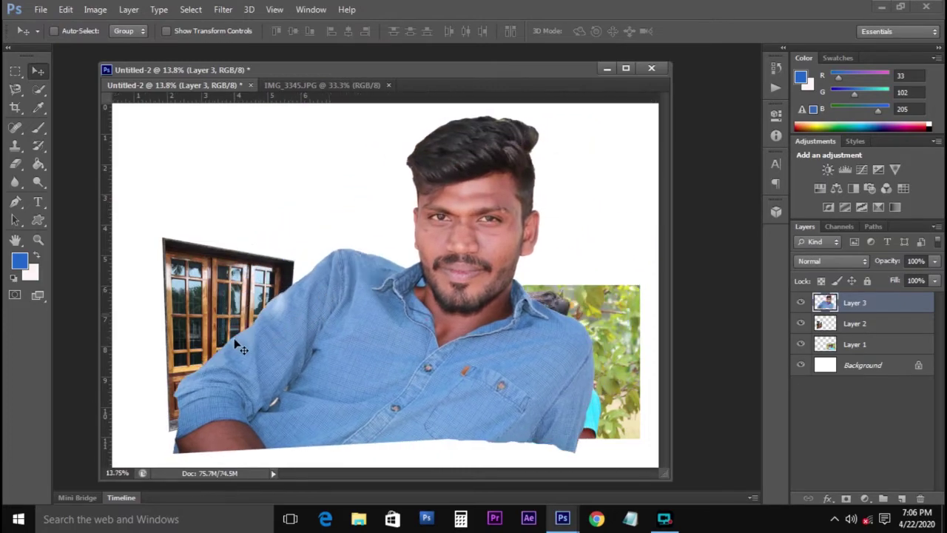
pyautogui.scroll(5, 223, 346)
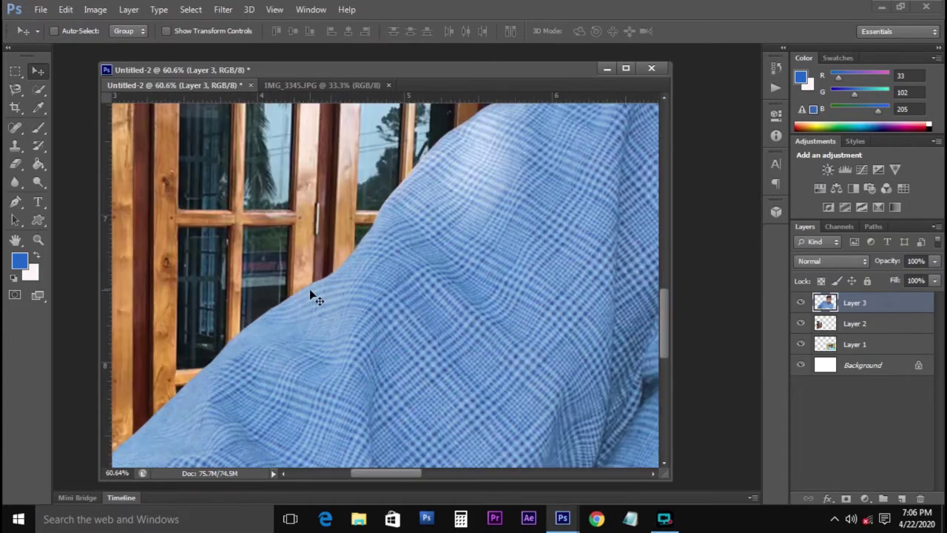
pyautogui.scroll(-7, 311, 294)
# Delete the man's Layer 3 from Untitled-2 and return to IMG_3345.JPG with the Magnetic Lasso
pyautogui.rightClick(509, 186)
pyautogui.click(541, 192)
pyautogui.press('Delete')
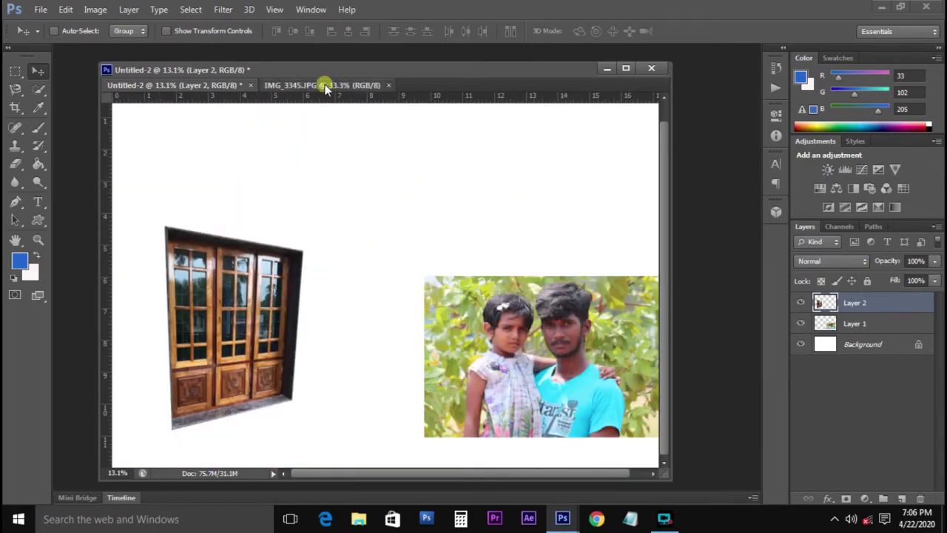
pyautogui.click(326, 87)
pyautogui.scroll(-4, 322, 214)
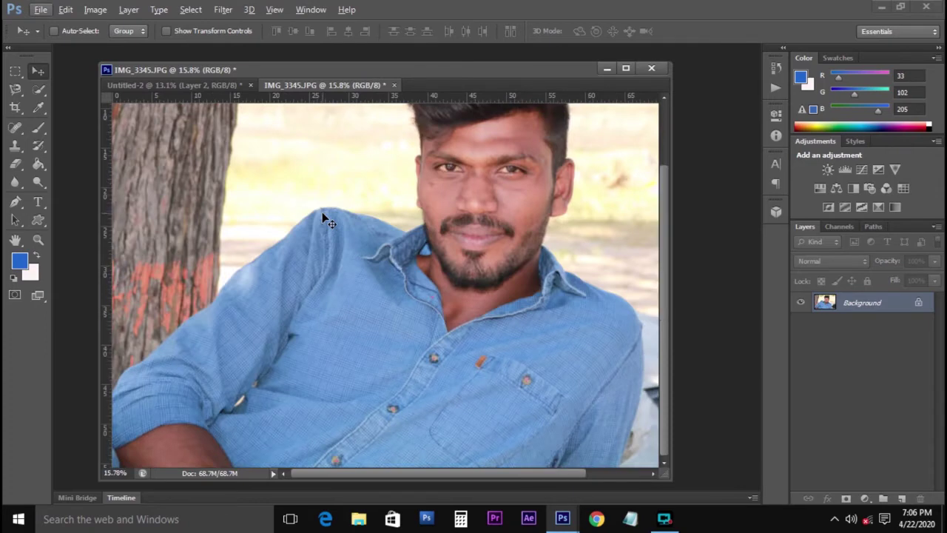
pyautogui.scroll(-1, 322, 212)
pyautogui.click(16, 89)
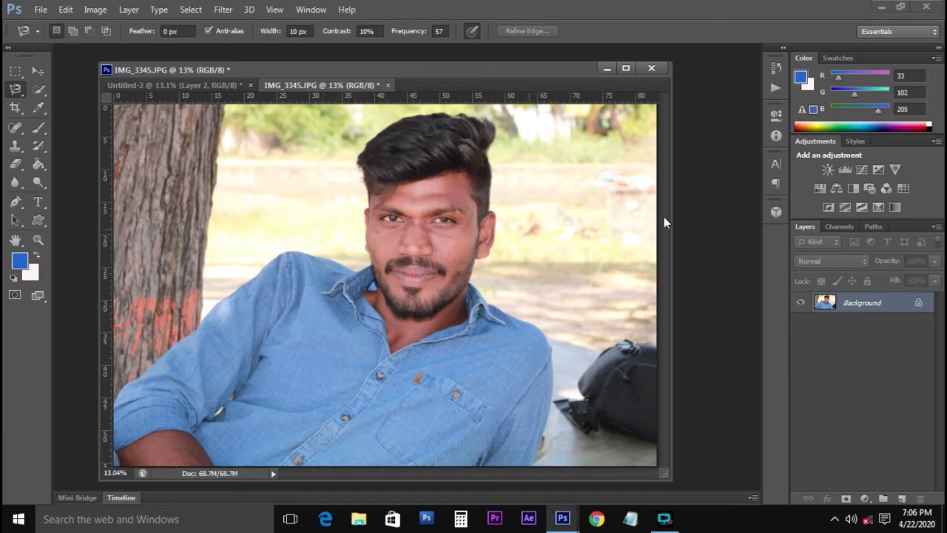
# Close IMG_3345.JPG without saving its changes
pyautogui.click(46, 90)
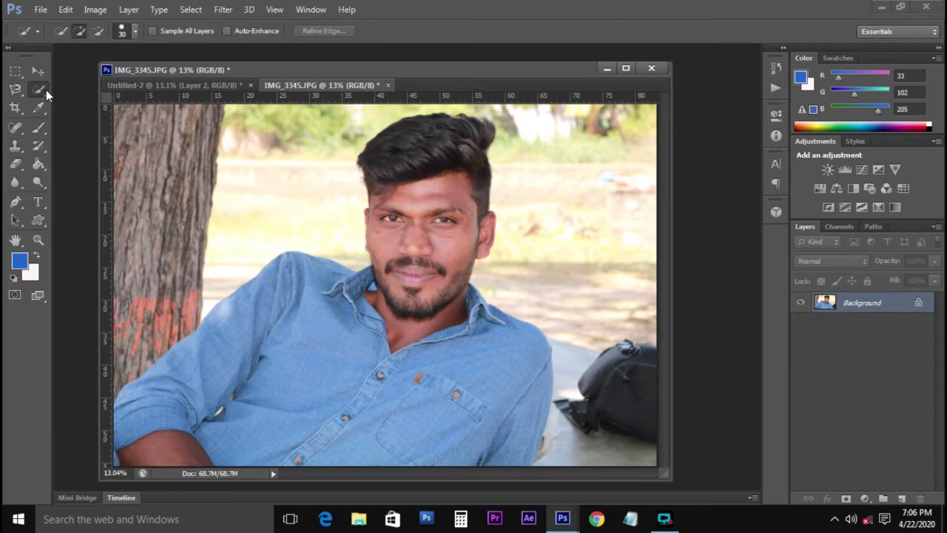
pyautogui.click(388, 85)
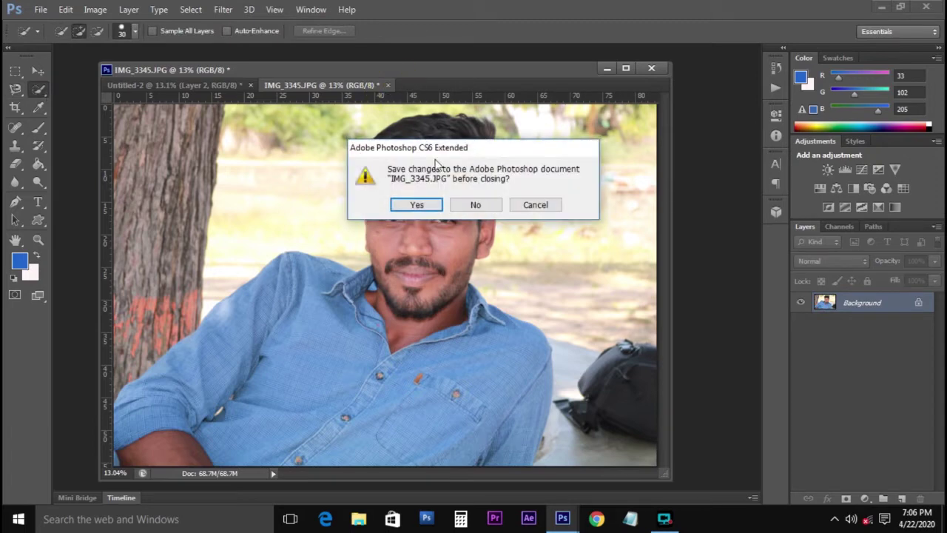
pyautogui.click(472, 203)
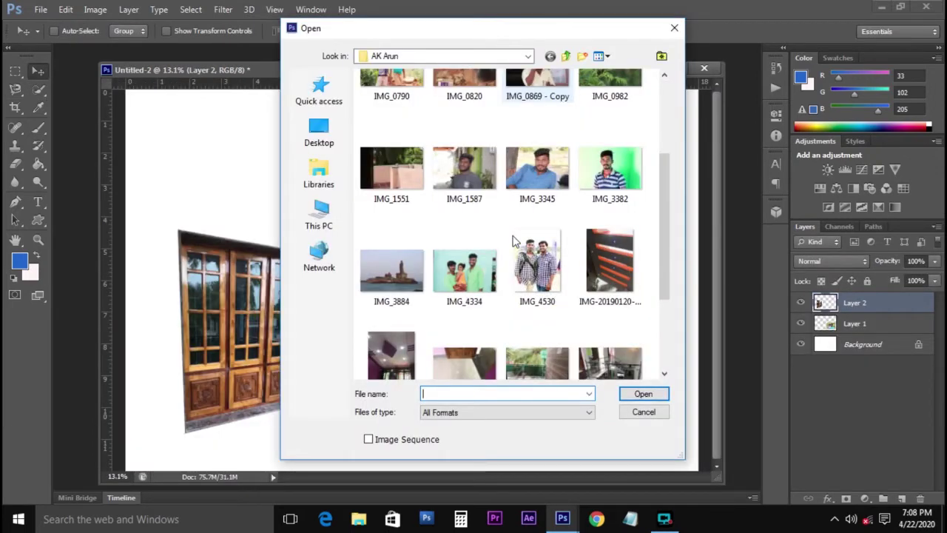
# Open the green-background photo IMG_3382
pyautogui.scroll(-3, 512, 237)
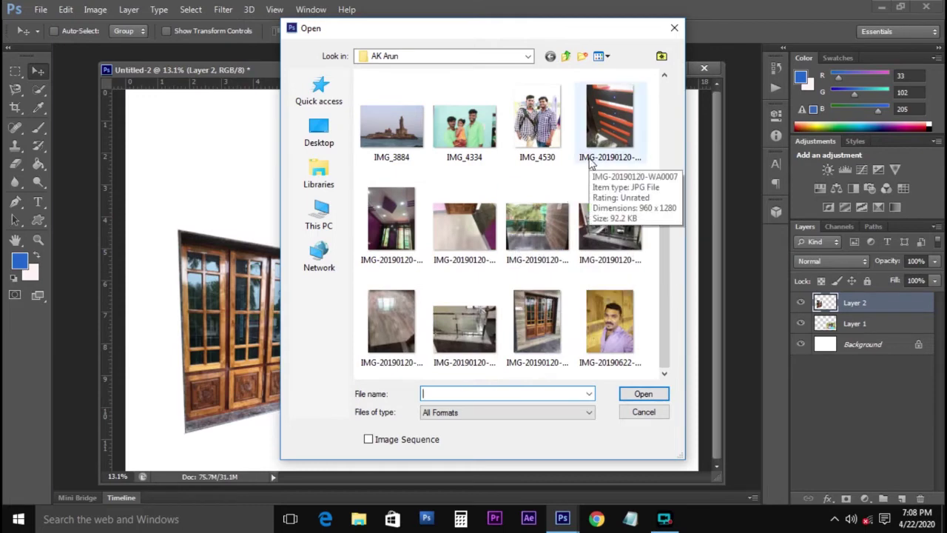
pyautogui.scroll(2, 595, 170)
pyautogui.click(596, 187)
pyautogui.doubleClick(596, 187)
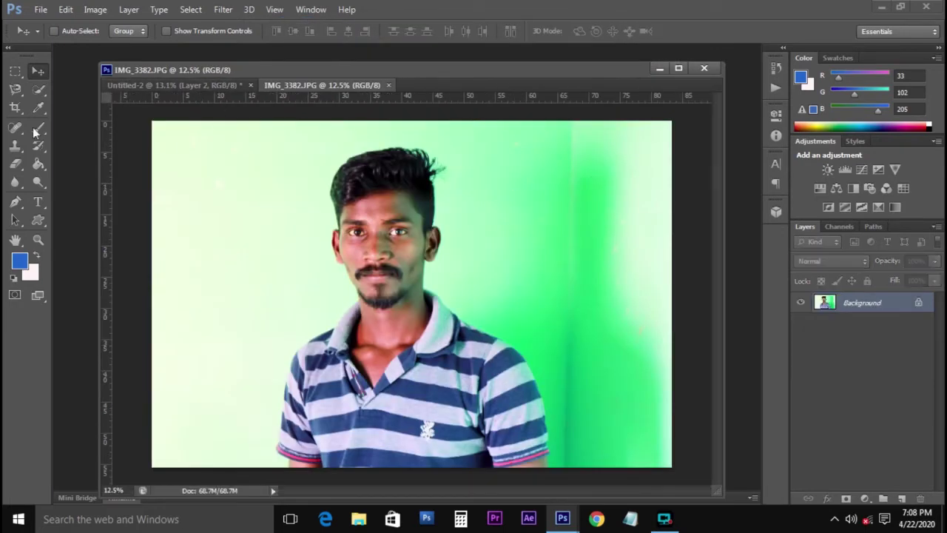
# Select the green background on both sides with a 1200 Quick Selection brush
pyautogui.click(39, 89)
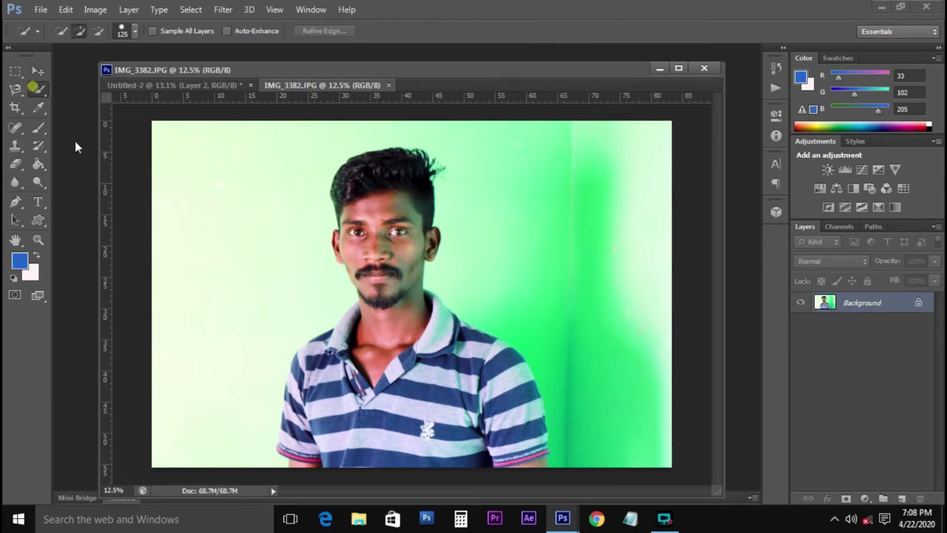
pyautogui.press(']')
pyautogui.press(']')
pyautogui.press(']')
pyautogui.press(']')
pyautogui.press(']')
pyautogui.press(']')
pyautogui.press(']')
pyautogui.press(']')
pyautogui.press(']')
pyautogui.press(']')
pyautogui.press(']')
pyautogui.press(']')
pyautogui.press(']')
pyautogui.click(247, 213)
pyautogui.click(238, 267)
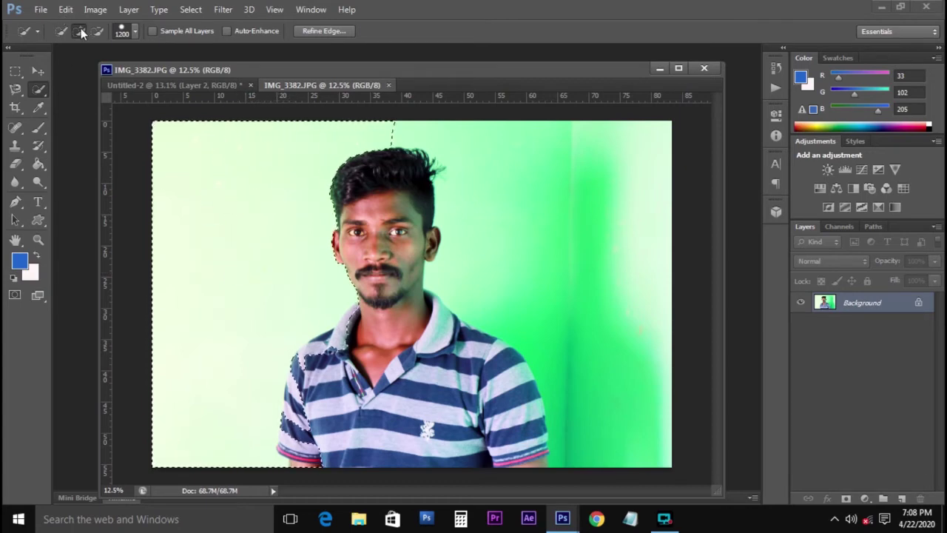
pyautogui.click(60, 30)
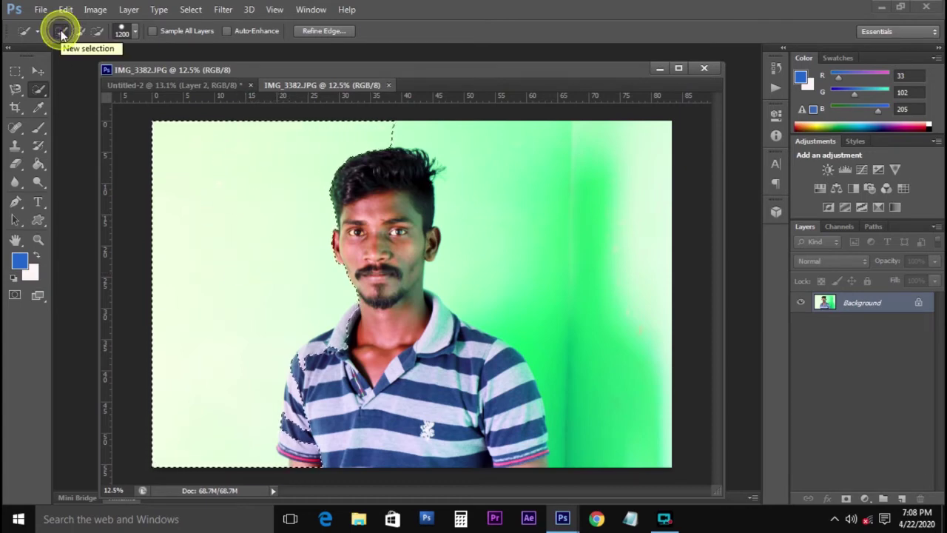
pyautogui.hotkey('ctrl', 'd')
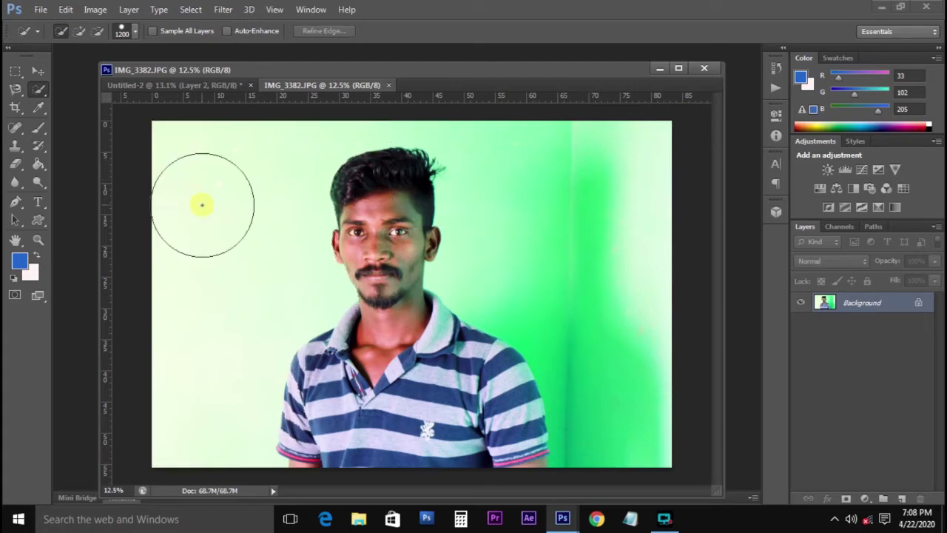
pyautogui.click(208, 274)
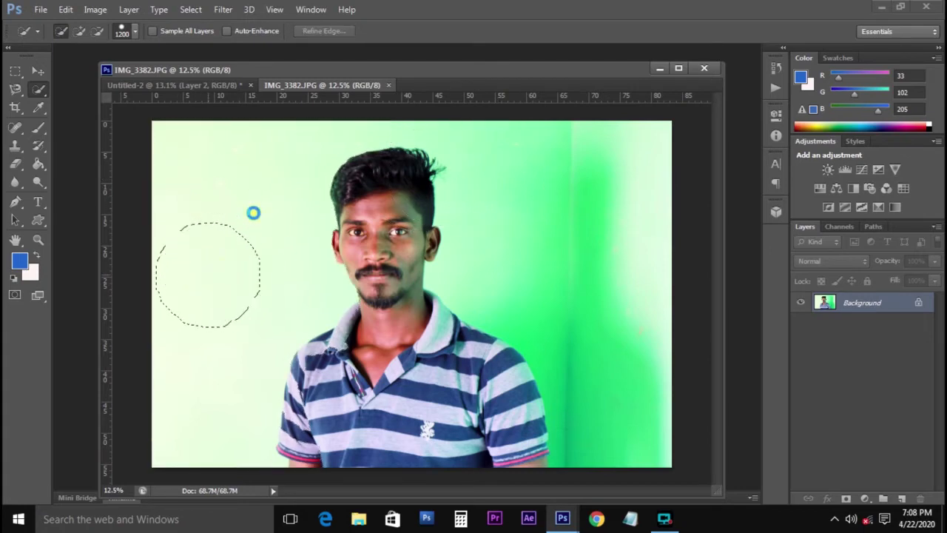
pyautogui.click(253, 213)
pyautogui.click(517, 191)
pyautogui.moveTo(517, 190); pyautogui.dragTo(539, 242)
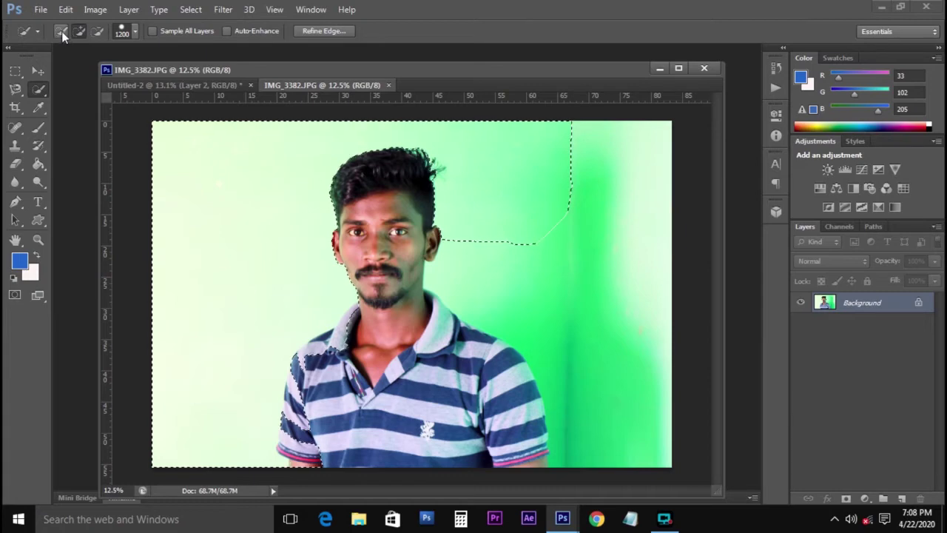
pyautogui.moveTo(480, 179)
pyautogui.mouseDown()
pyautogui.moveTo(520, 254)
pyautogui.moveTo(573, 290)
pyautogui.moveTo(597, 359)
pyautogui.moveTo(615, 231)
pyautogui.mouseUp()
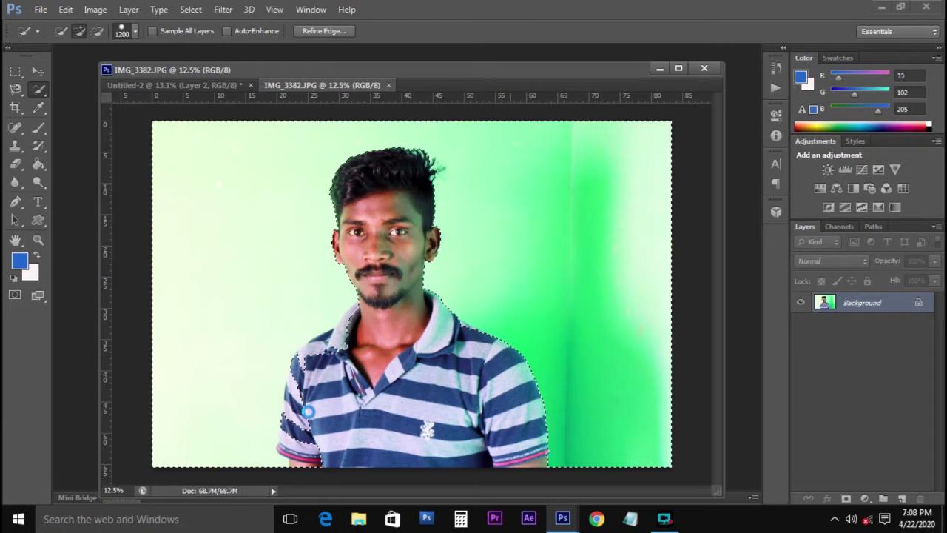
pyautogui.scroll(5, 308, 411)
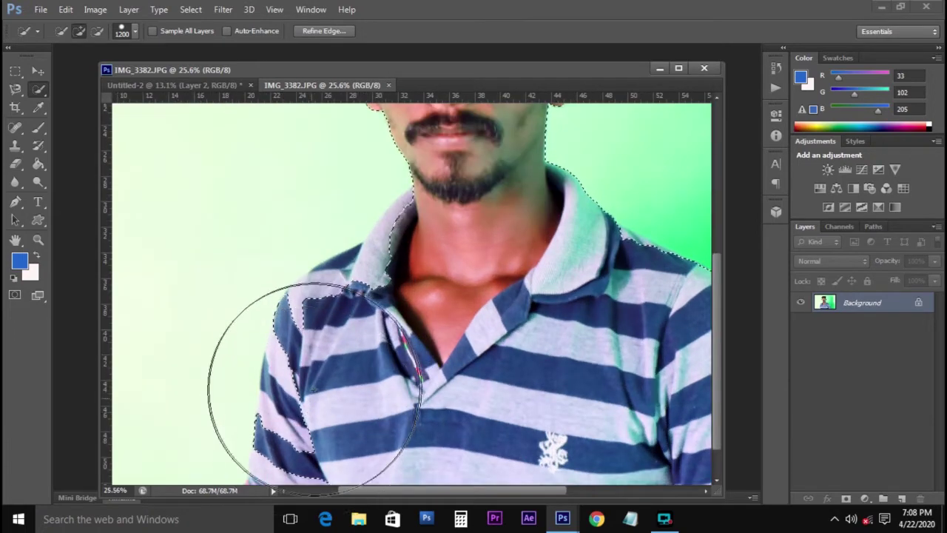
# Reselect the shirt's left edge, collar, shoulder and sleeve with a 400 brush
pyautogui.hotkey('ctrl', 'd')
pyautogui.moveTo(328, 374); pyautogui.dragTo(407, 332)
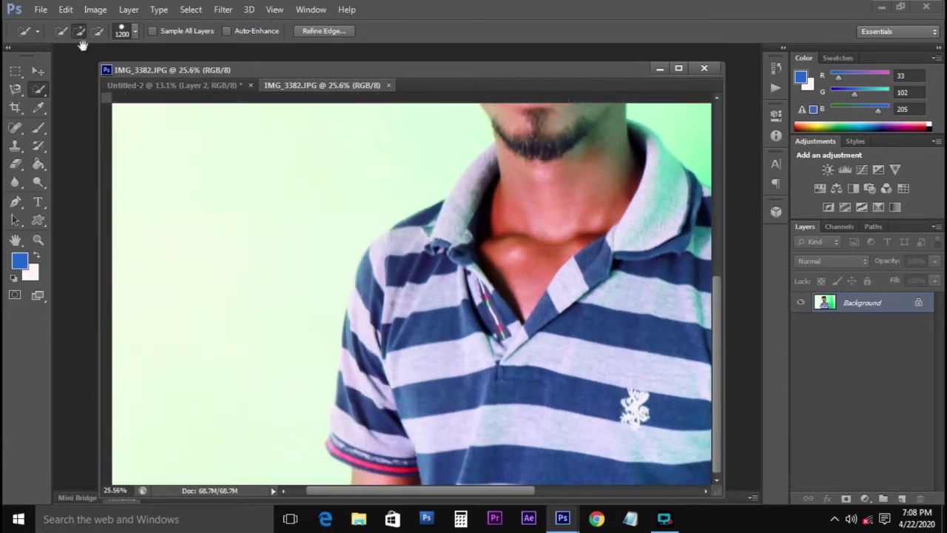
pyautogui.hotkey('ctrl', 'r')
pyautogui.moveTo(300, 133); pyautogui.dragTo(409, 315)
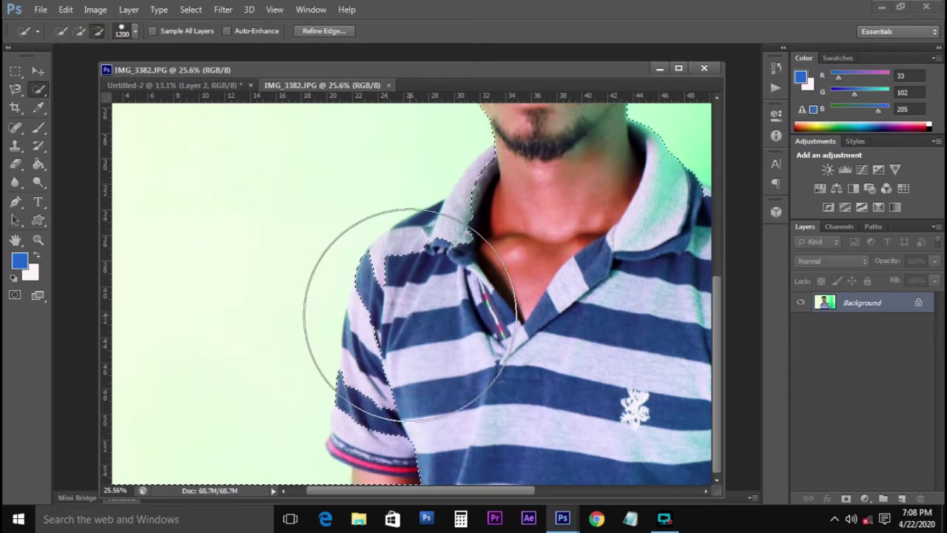
pyautogui.press('[')
pyautogui.press('[')
pyautogui.press('[')
pyautogui.press('[')
pyautogui.press('[')
pyautogui.press('[')
pyautogui.press('[')
pyautogui.press('[')
pyautogui.press('[')
pyautogui.press('[')
pyautogui.click(455, 223)
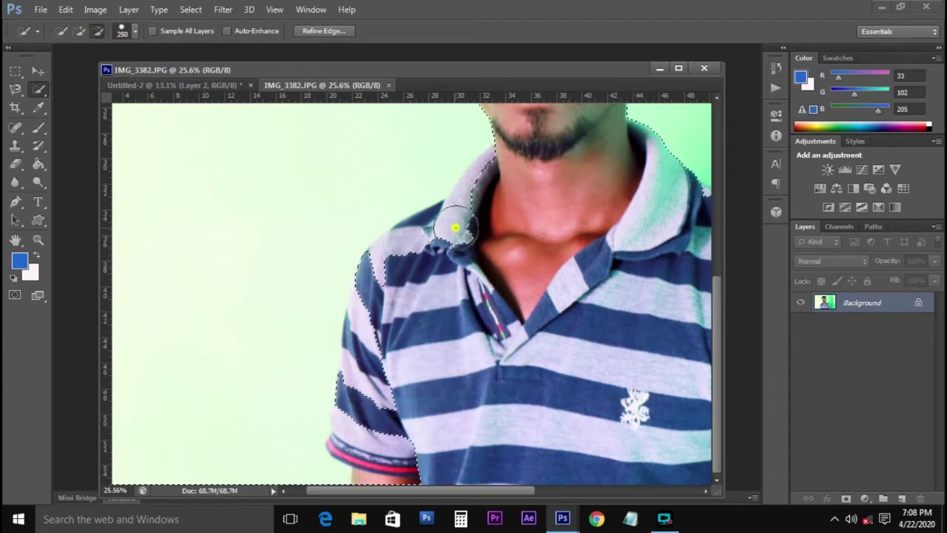
pyautogui.click(467, 188)
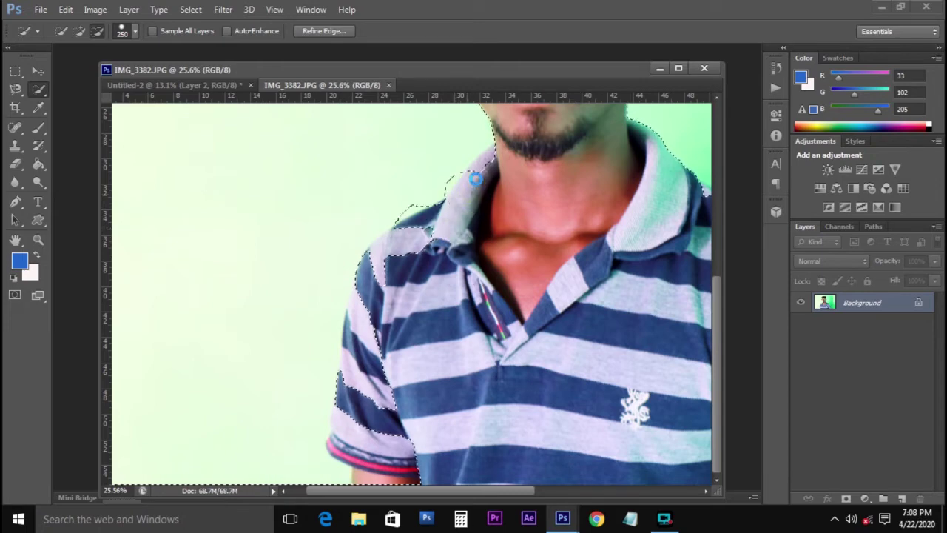
pyautogui.moveTo(385, 275)
pyautogui.mouseDown()
pyautogui.moveTo(362, 436)
pyautogui.moveTo(370, 379)
pyautogui.moveTo(358, 377)
pyautogui.moveTo(361, 416)
pyautogui.moveTo(379, 401)
pyautogui.moveTo(337, 443)
pyautogui.moveTo(353, 462)
pyautogui.moveTo(369, 459)
pyautogui.moveTo(367, 473)
pyautogui.moveTo(396, 477)
pyautogui.mouseUp()
pyautogui.click(386, 468)
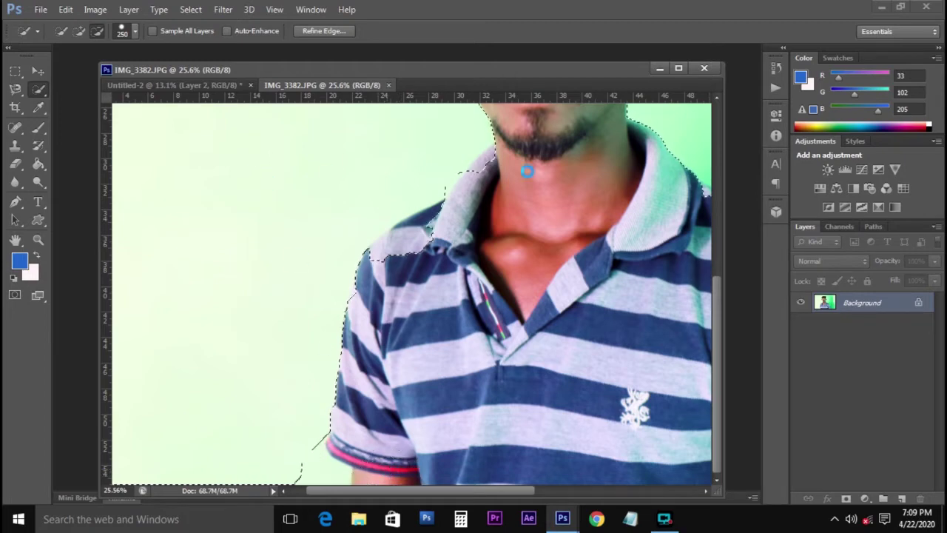
pyautogui.click(420, 233)
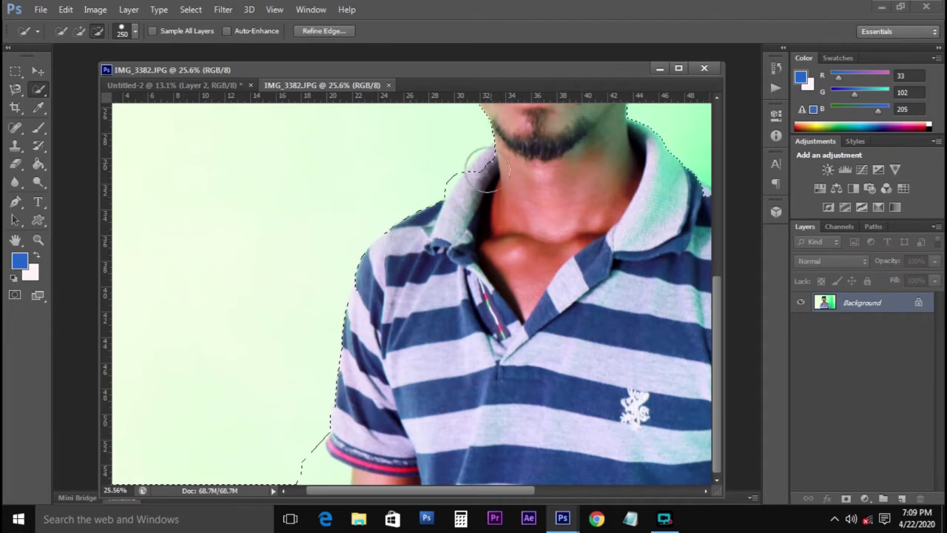
# Refine the selection along the neck, shoulder and lower arm with 125 and 80 brushes
pyautogui.press('[')
pyautogui.press('[')
pyautogui.press('[')
pyautogui.click(485, 157)
pyautogui.click(492, 151)
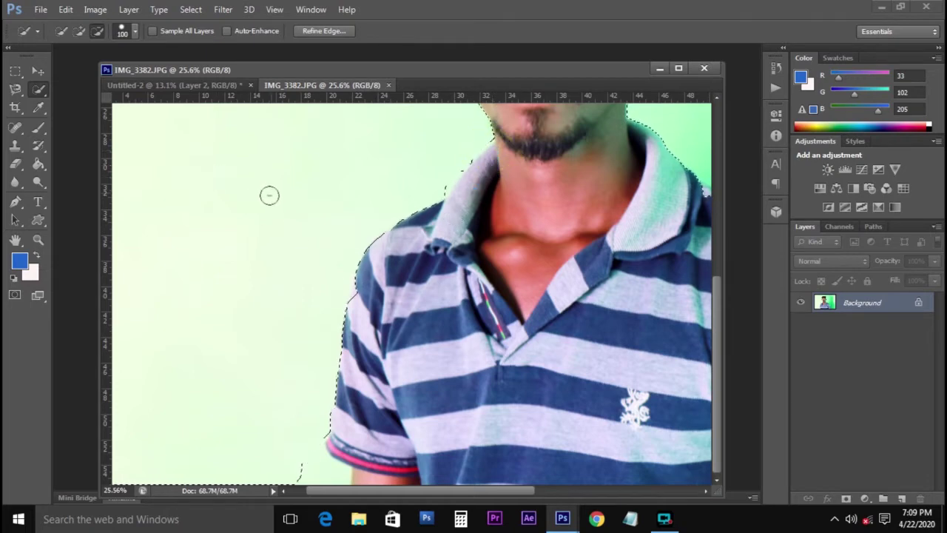
pyautogui.click(77, 31)
pyautogui.press(']')
pyautogui.press(']')
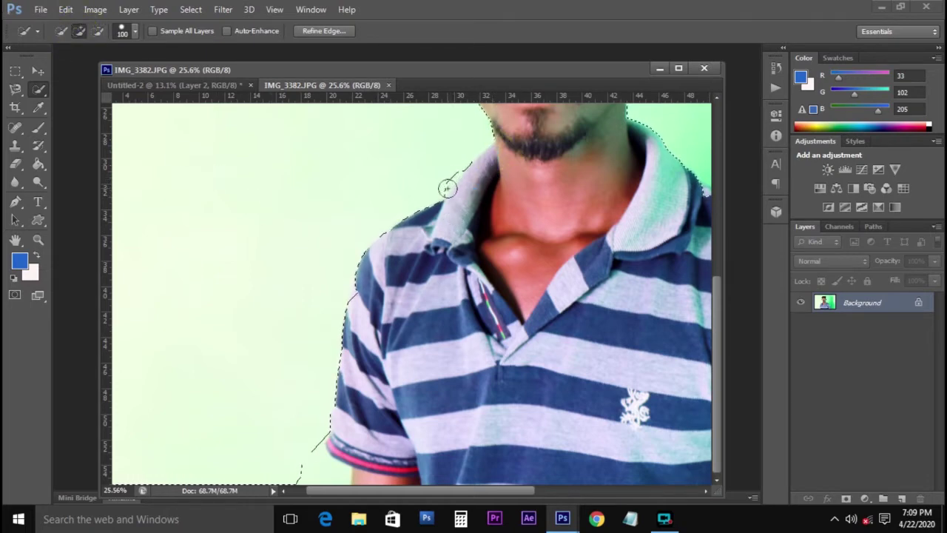
pyautogui.press('[')
pyautogui.press('[')
pyautogui.press('[')
pyautogui.press('[')
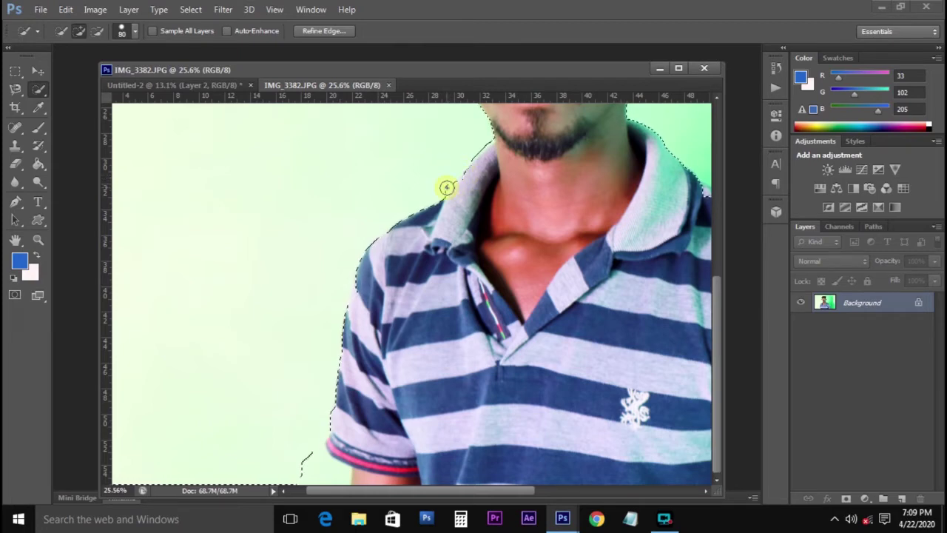
pyautogui.moveTo(442, 268); pyautogui.dragTo(444, 198)
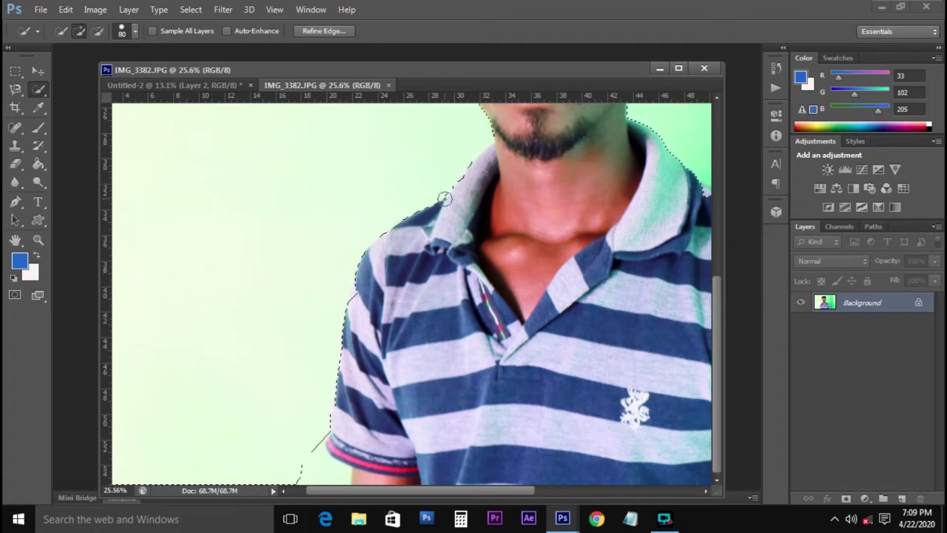
pyautogui.moveTo(362, 365); pyautogui.dragTo(316, 471)
pyautogui.click(330, 461)
pyautogui.moveTo(330, 462)
pyautogui.mouseDown()
pyautogui.moveTo(341, 468)
pyautogui.moveTo(336, 460)
pyautogui.mouseUp()
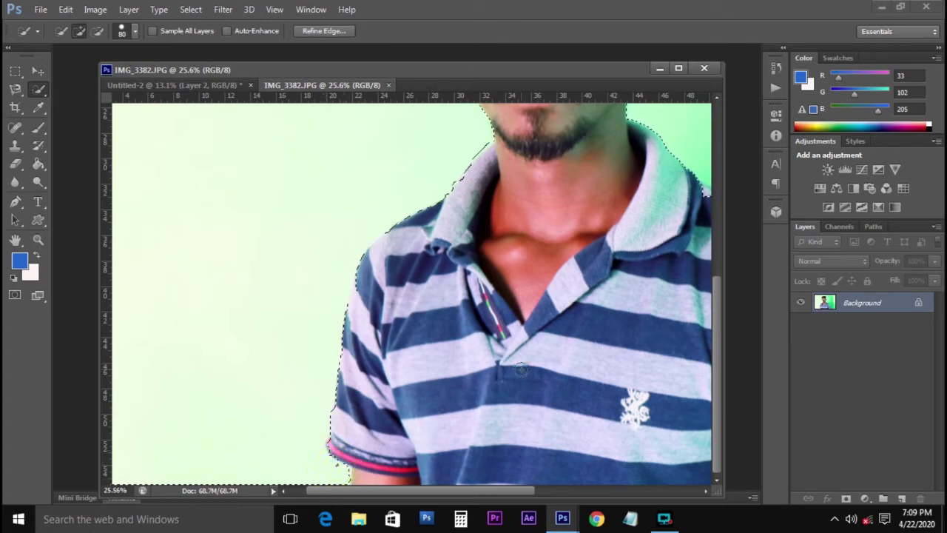
# Undo the dragged-in man and paste the copied image into Untitled-2 instead
pyautogui.press('v')
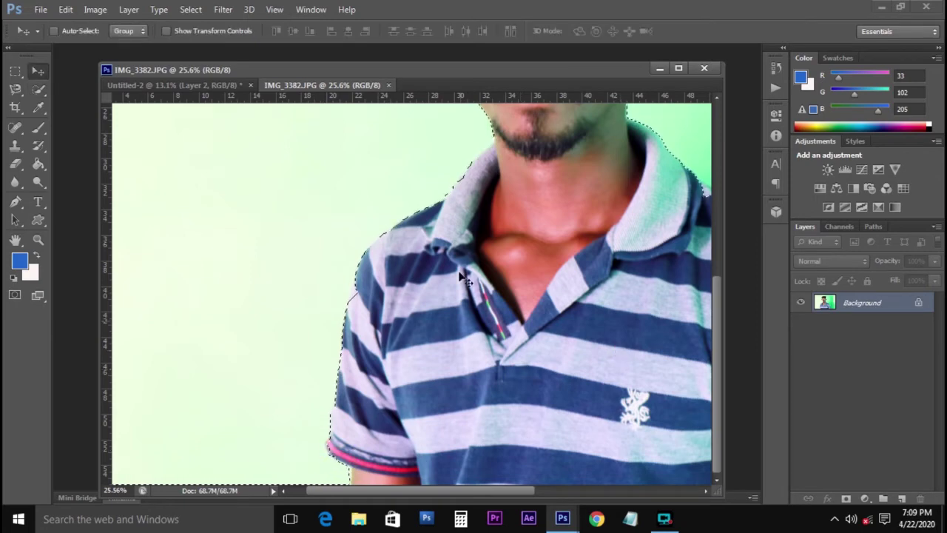
pyautogui.moveTo(536, 239); pyautogui.dragTo(291, 222)
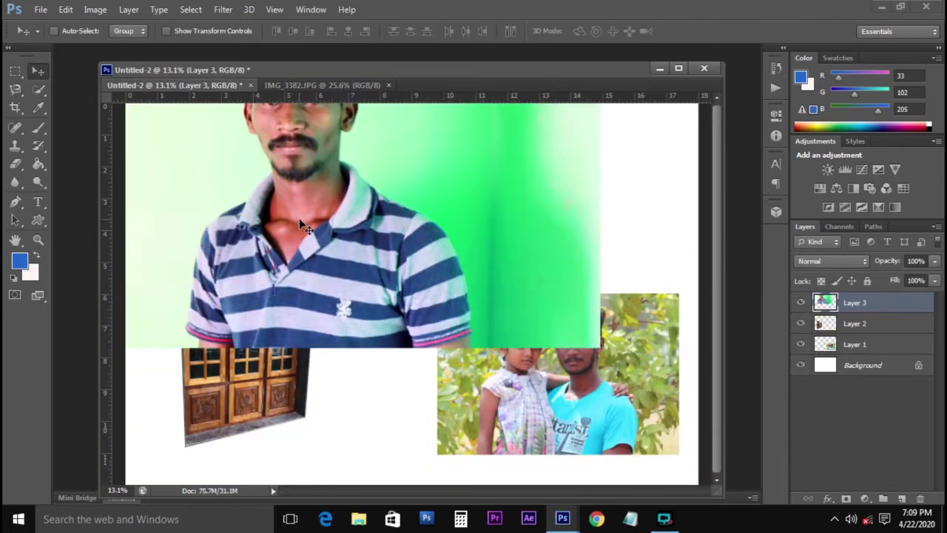
pyautogui.hotkey('ctrl', 'z')
pyautogui.click(333, 85)
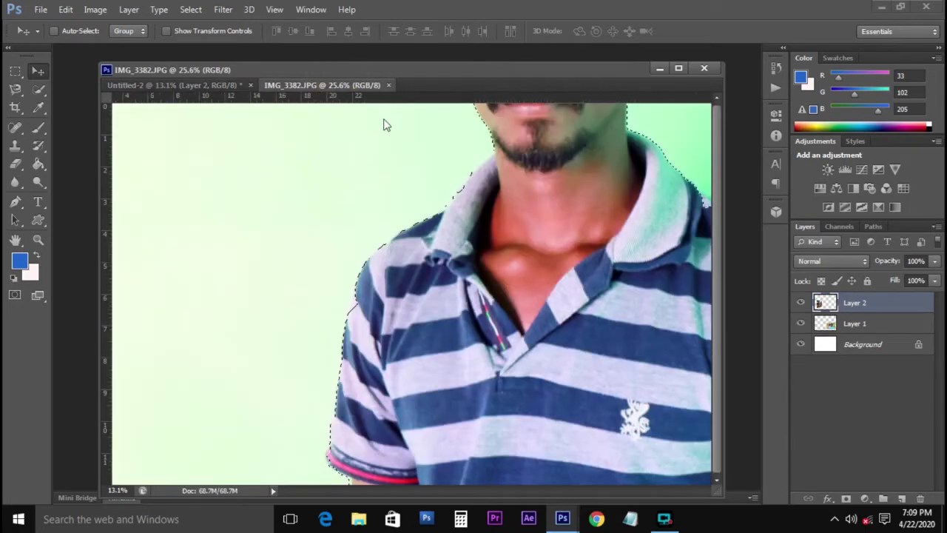
pyautogui.scroll(-5, 527, 259)
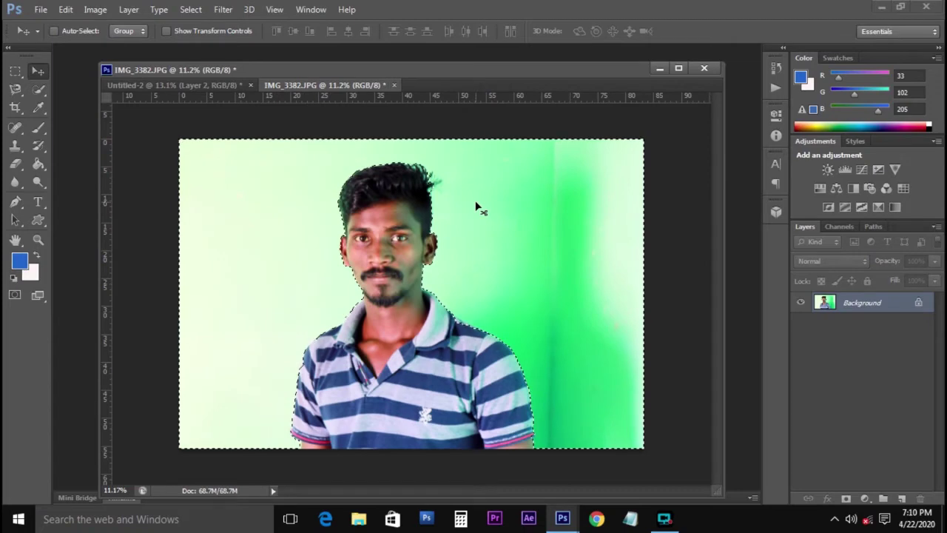
pyautogui.click(222, 84)
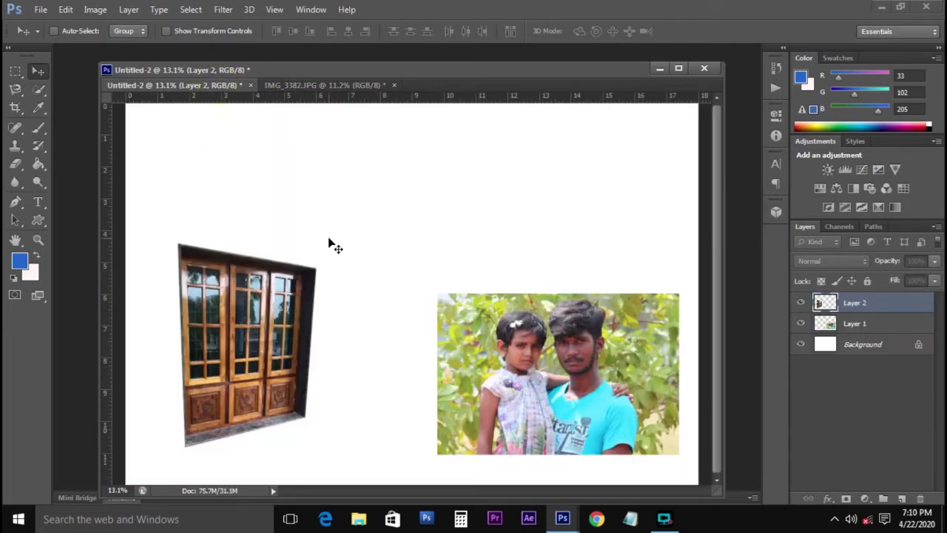
pyautogui.hotkey('ctrl', 'v')
# Scale Layer 3's green backdrop to about 45% and move it above the family photo
pyautogui.rightClick(534, 226)
pyautogui.click(550, 233)
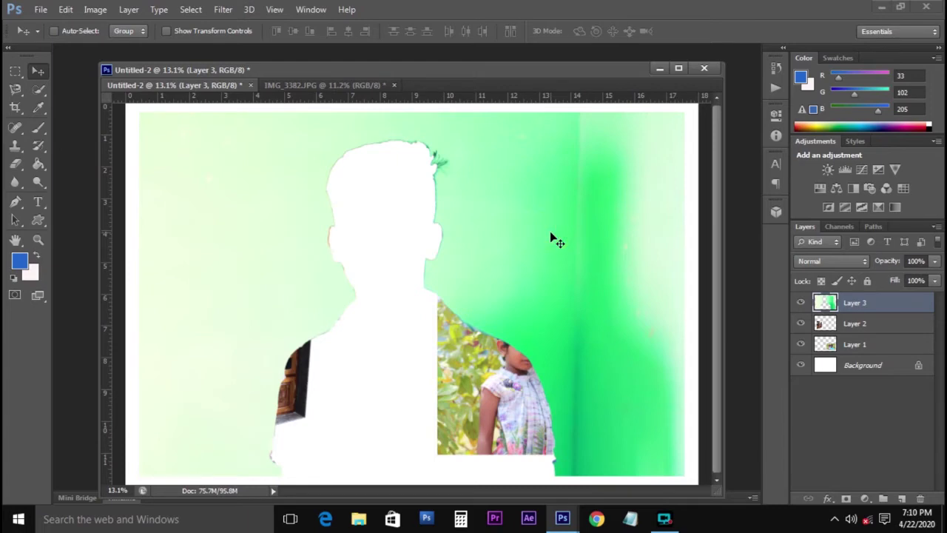
pyautogui.rightClick(546, 204)
pyautogui.click(561, 210)
pyautogui.hotkey('ctrl', 't')
pyautogui.moveTo(682, 112); pyautogui.dragTo(534, 213)
pyautogui.click(485, 246)
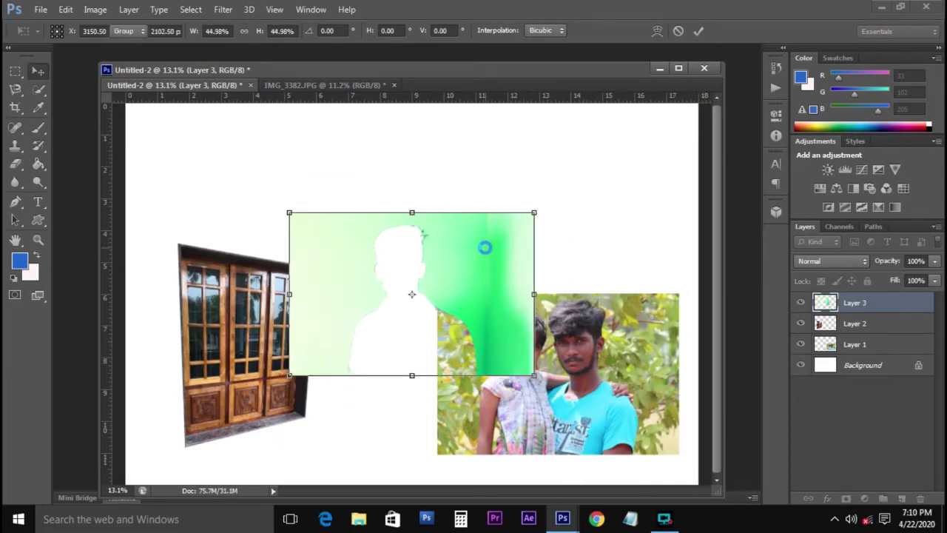
pyautogui.moveTo(465, 260); pyautogui.dragTo(469, 192)
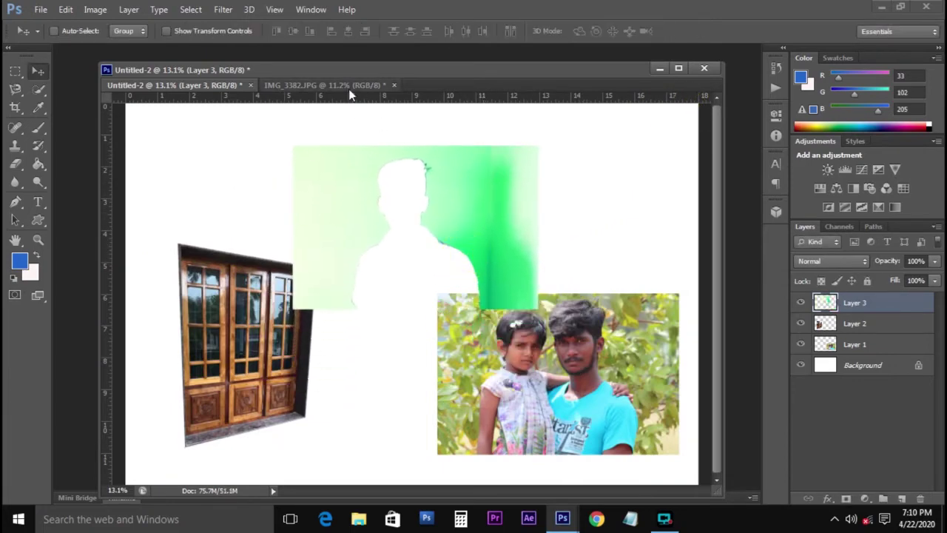
pyautogui.click(352, 86)
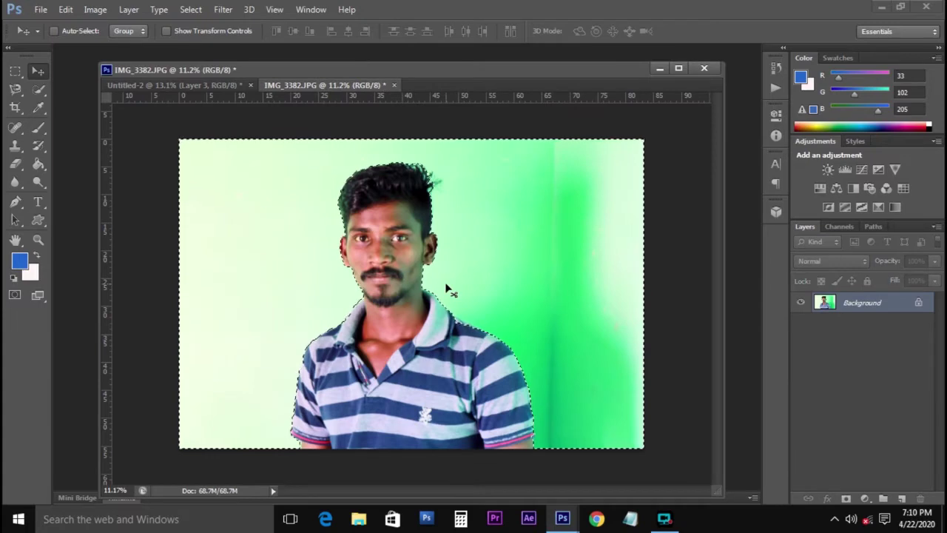
# Invert the selection, bring the man into Untitled-2 as Layer 4, scale to ~43%, move left
pyautogui.hotkey('ctrl', 'shift', 'i')
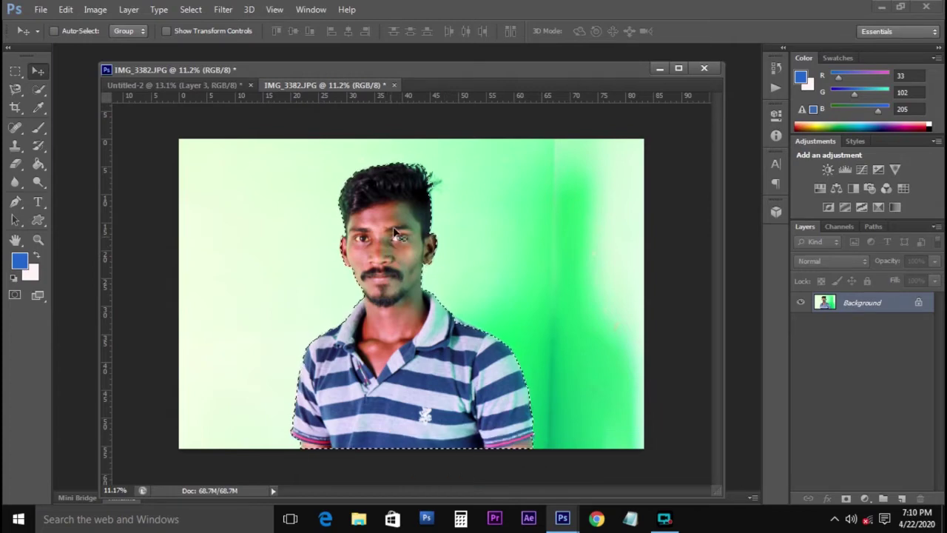
pyautogui.moveTo(324, 230); pyautogui.dragTo(412, 250)
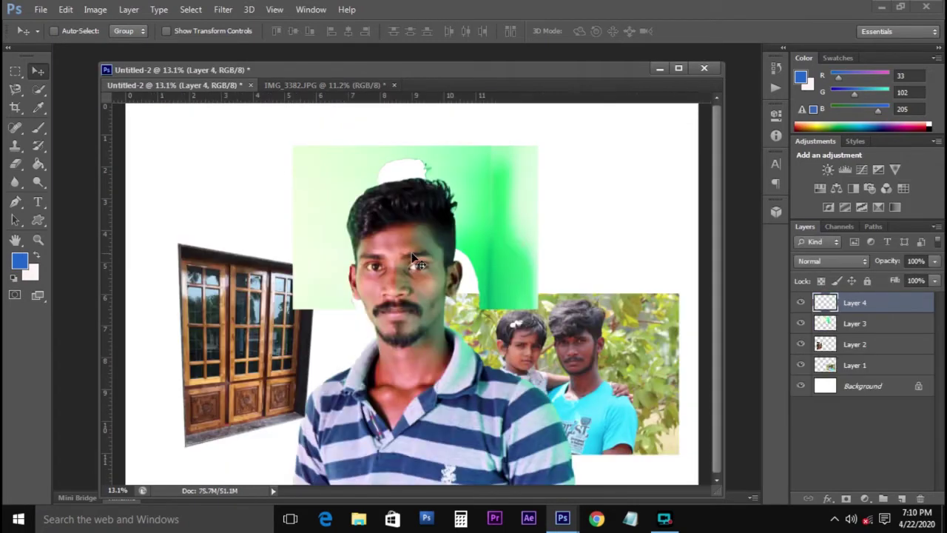
pyautogui.rightClick(426, 224)
pyautogui.click(435, 223)
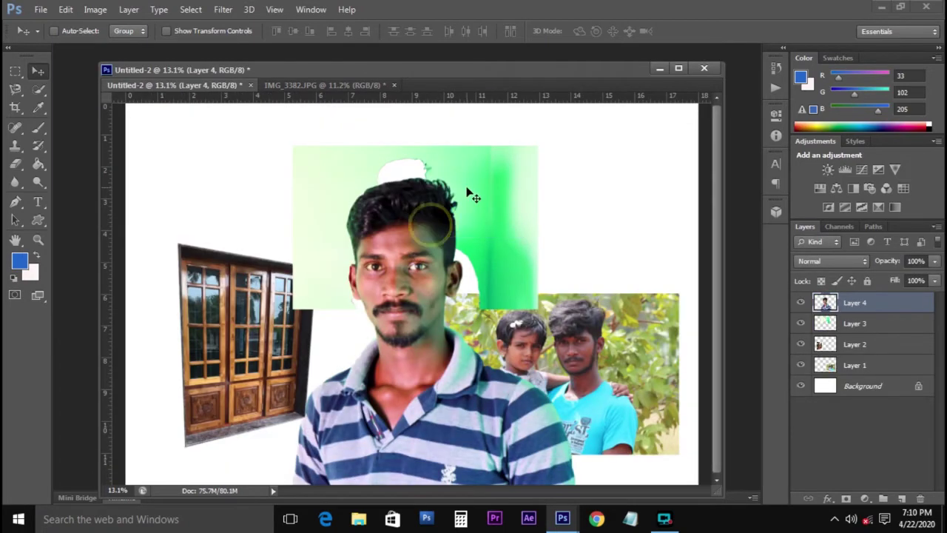
pyautogui.hotkey('ctrl', 't')
pyautogui.moveTo(579, 175); pyautogui.dragTo(481, 275)
pyautogui.press('Return')
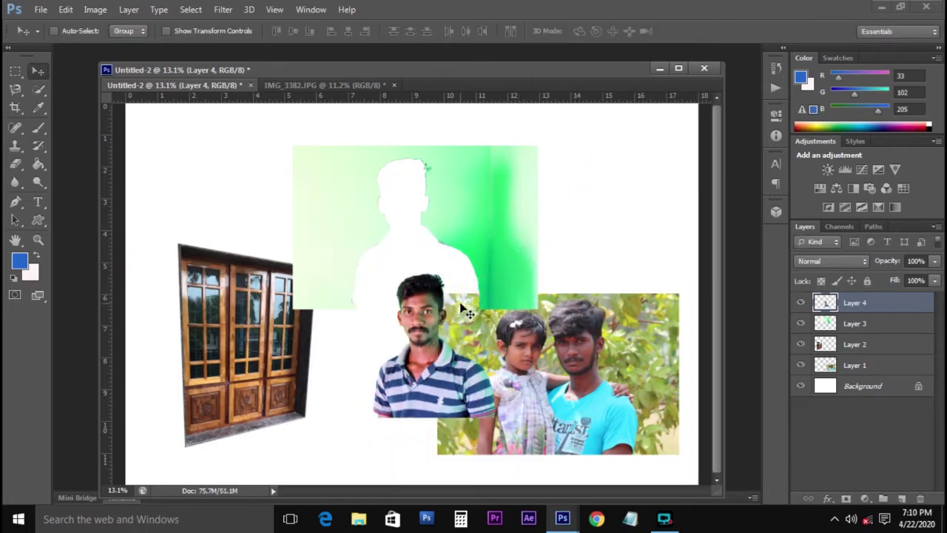
pyautogui.moveTo(461, 311); pyautogui.dragTo(415, 311)
pyautogui.click(350, 83)
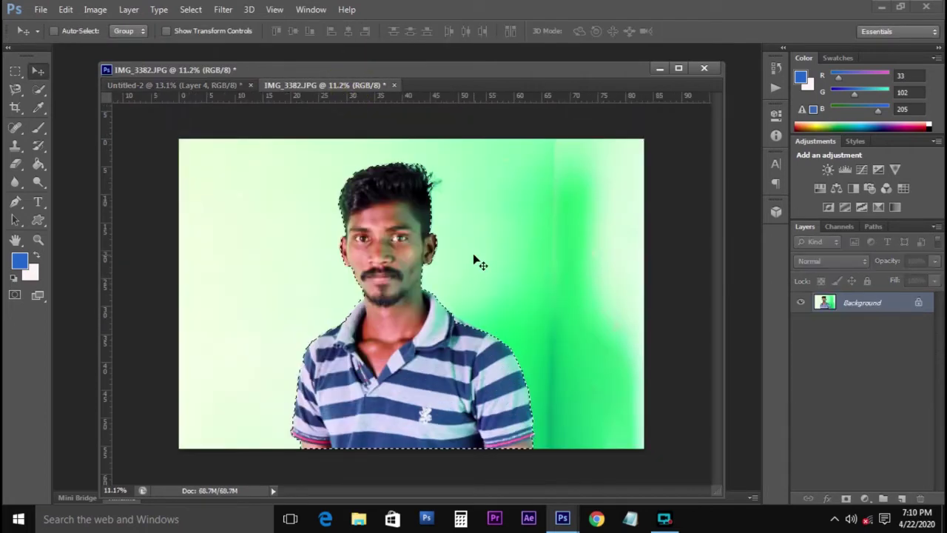
# Invert the man's selection and back, then deselect it entirely
pyautogui.hotkey('ctrl', 'shift', 'i')
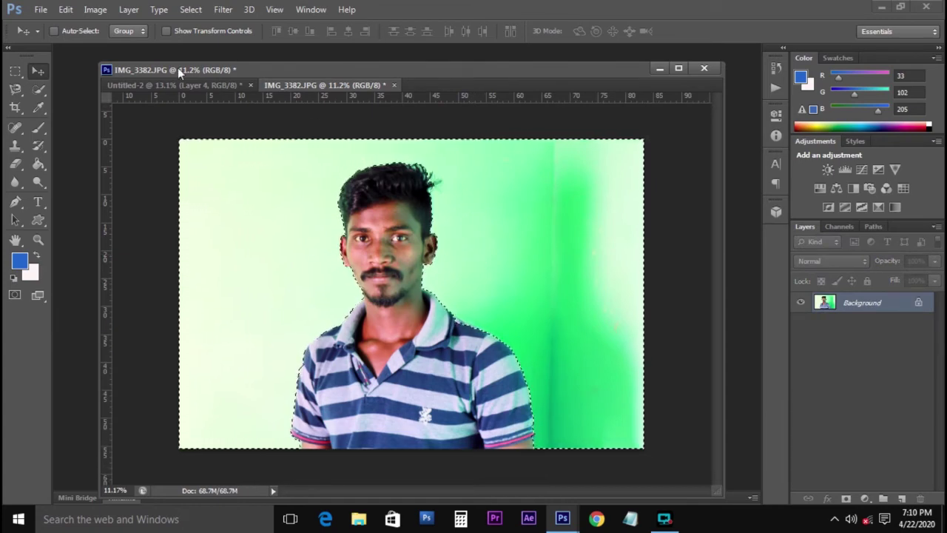
pyautogui.hotkey('ctrl', 'shift', 'i')
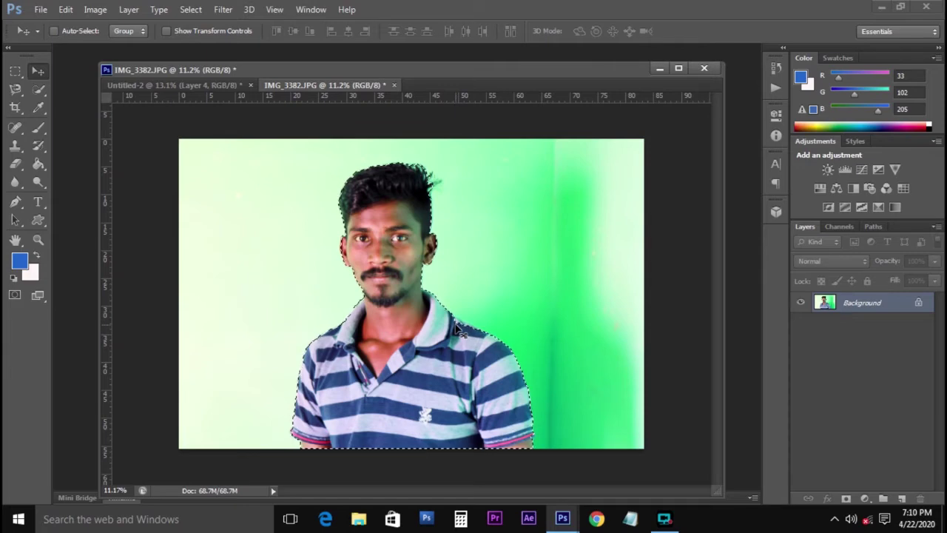
pyautogui.hotkey('ctrl', 'd')
# Magic Wand-select the green backdrop at tolerance 30, adding areas near the hair and right strip
pyautogui.click(36, 89)
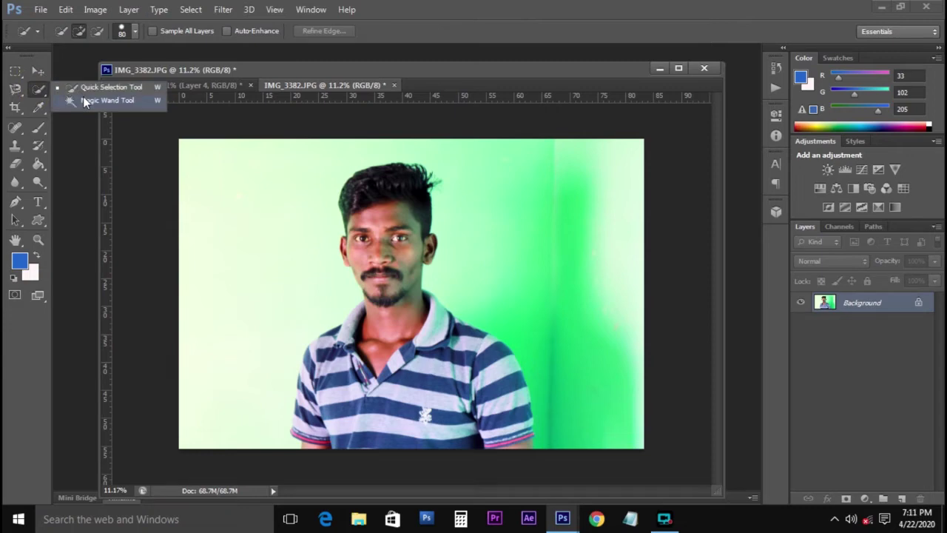
pyautogui.click(104, 99)
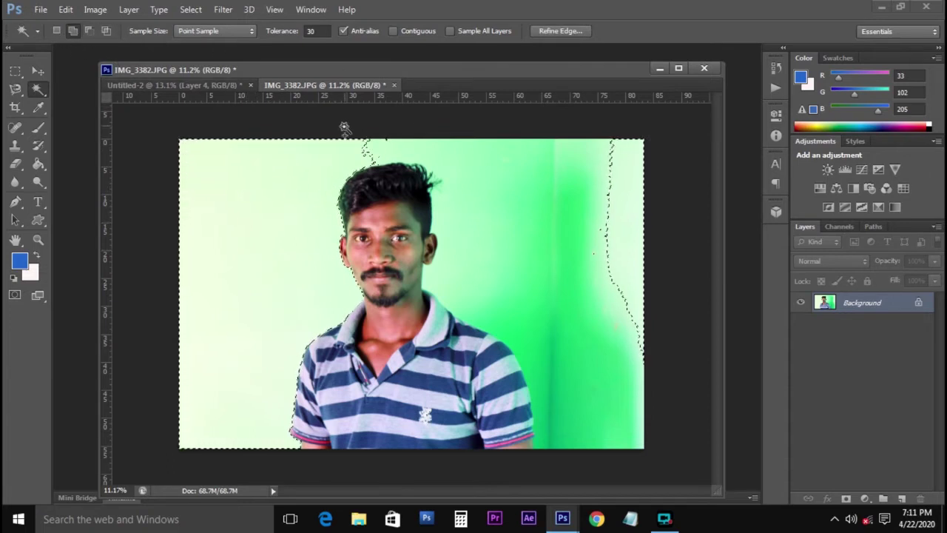
pyautogui.click(368, 151)
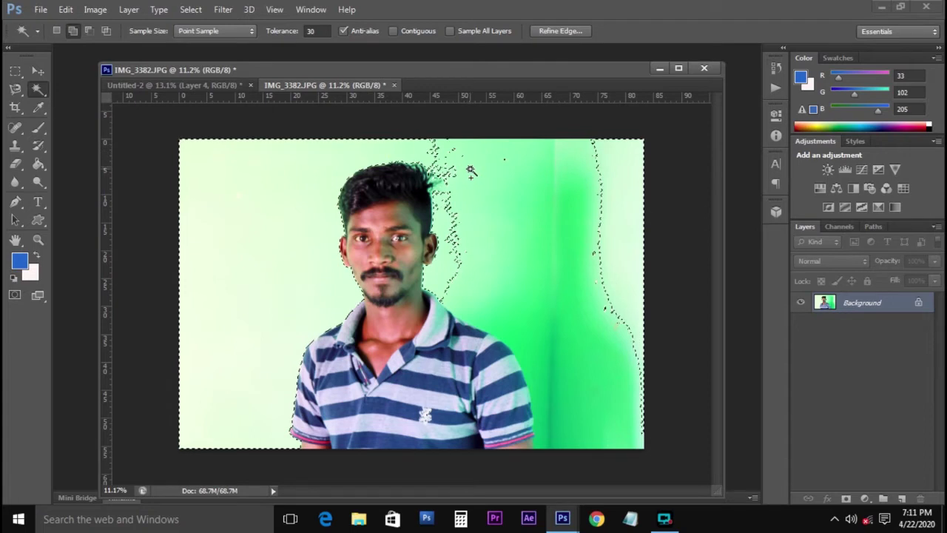
pyautogui.click(57, 30)
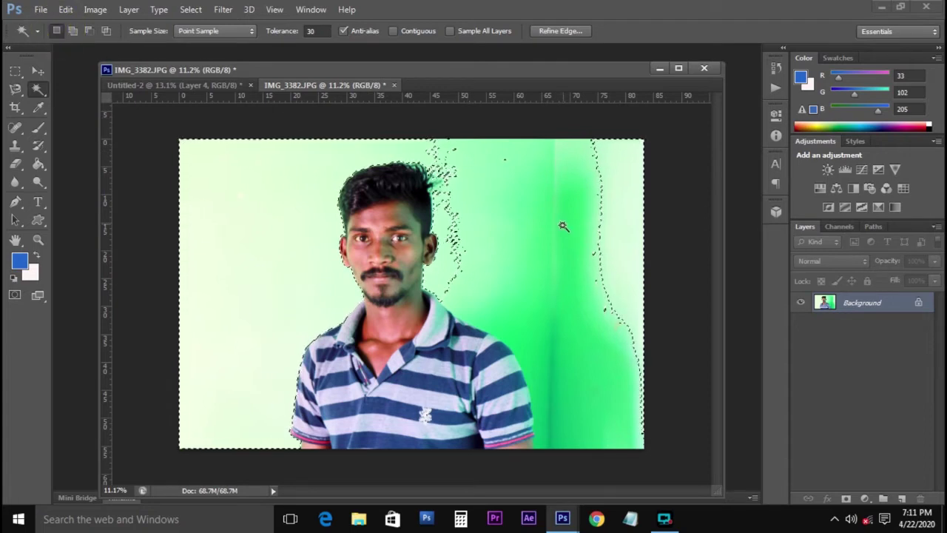
pyautogui.keyDown('shift'); pyautogui.click(455, 199); pyautogui.keyUp('shift')
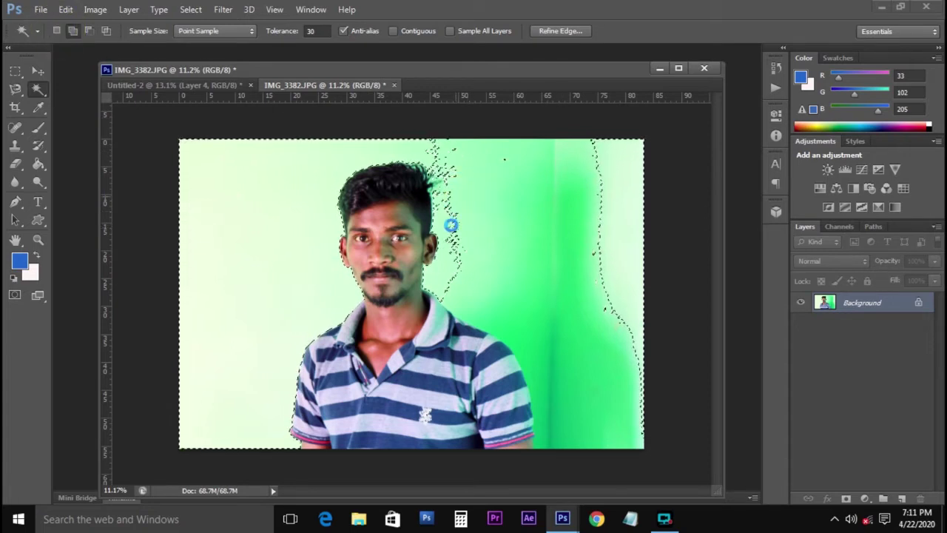
pyautogui.click(451, 230)
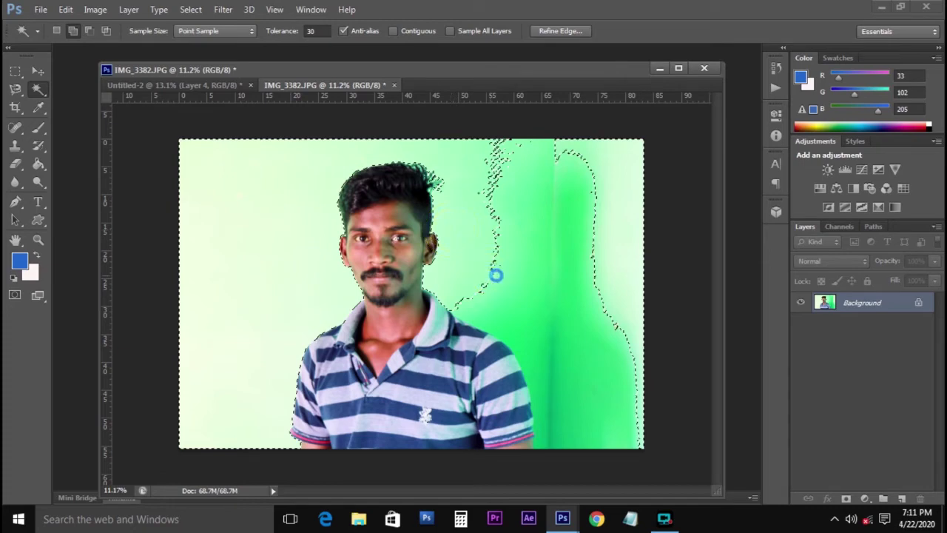
pyautogui.click(516, 228)
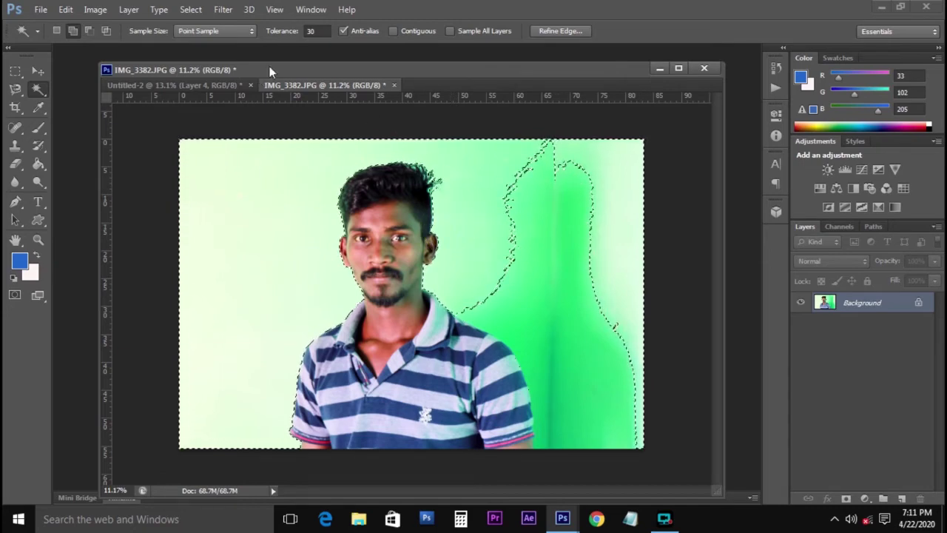
pyautogui.doubleClick(322, 30)
# At tolerance 40, reselect the whole green backdrop, then set the wand to Subtract from selection
pyautogui.write('40')
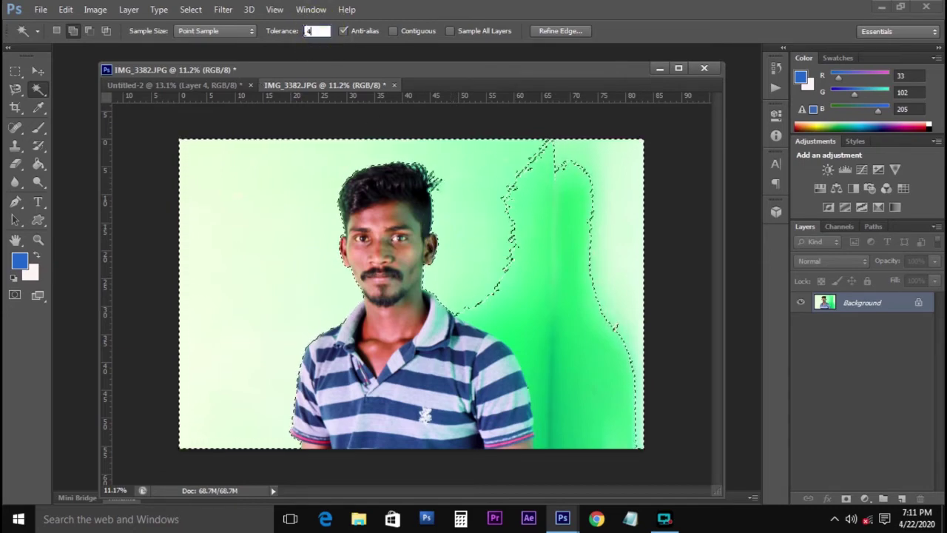
pyautogui.click(572, 255)
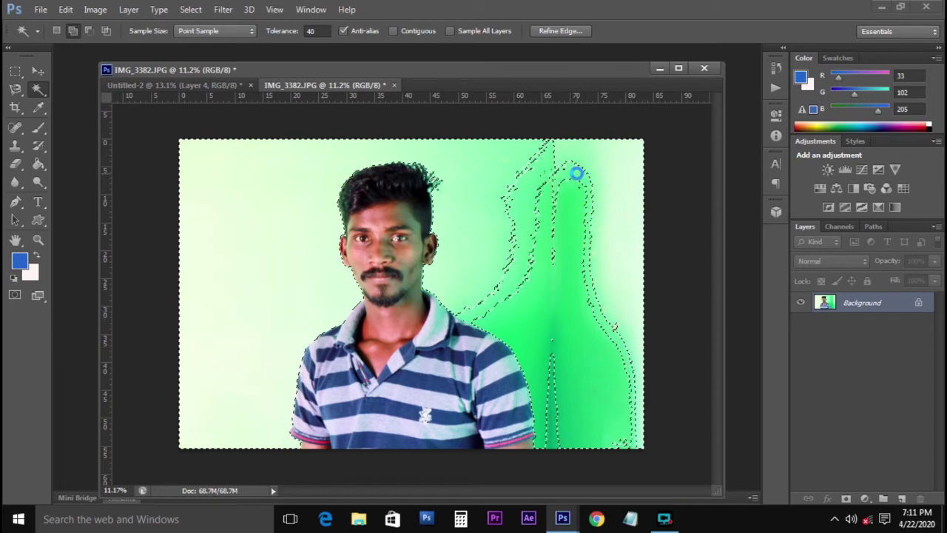
pyautogui.click(525, 152)
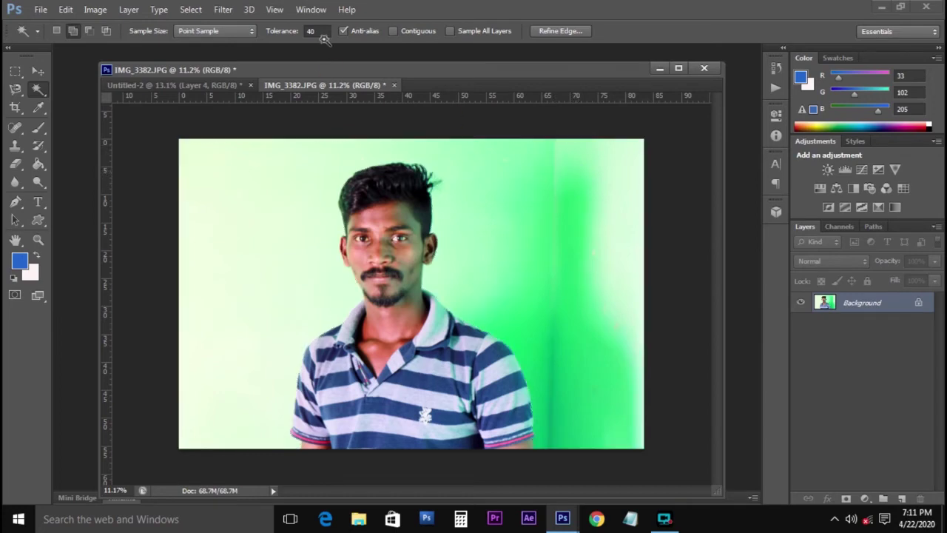
pyautogui.click(551, 319)
pyautogui.keyDown('shift'); pyautogui.click(552, 375); pyautogui.keyUp('shift')
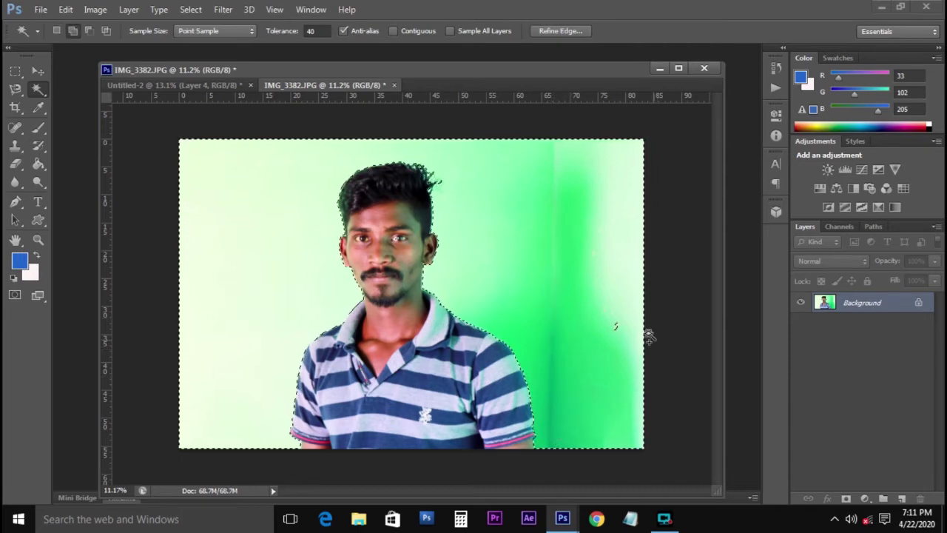
pyautogui.click(617, 327)
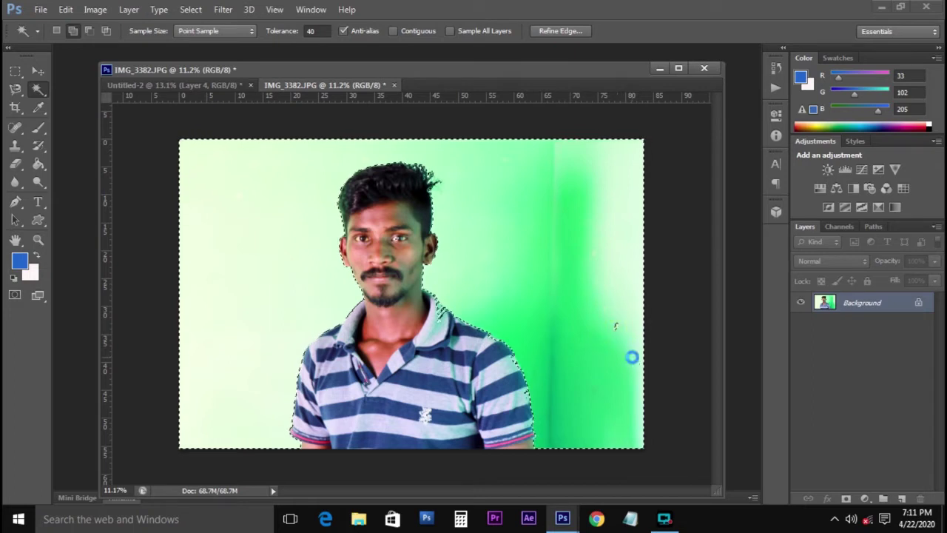
pyautogui.press('alt')
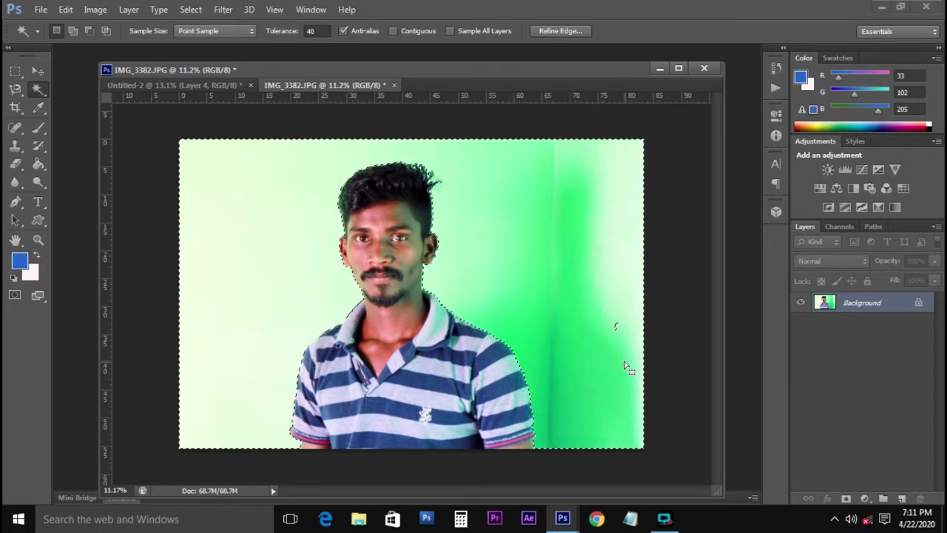
pyautogui.click(79, 33)
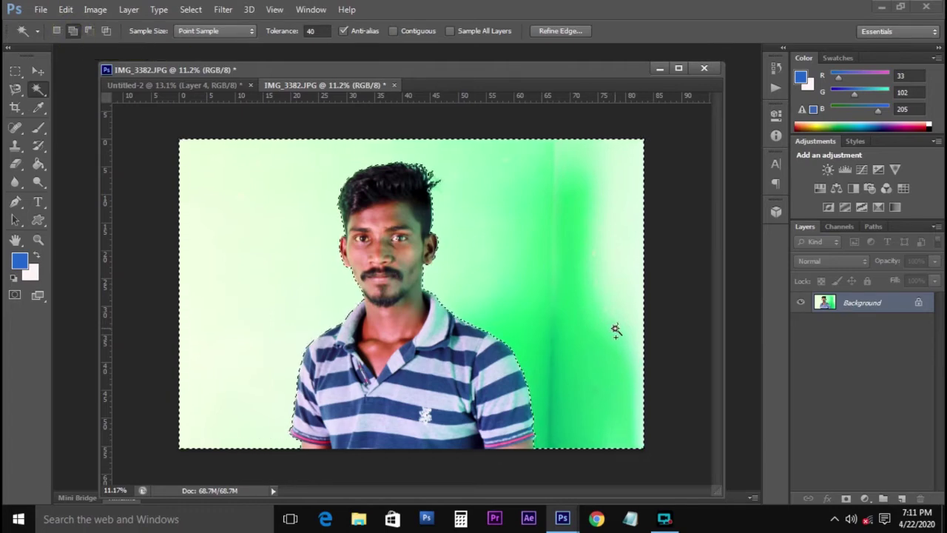
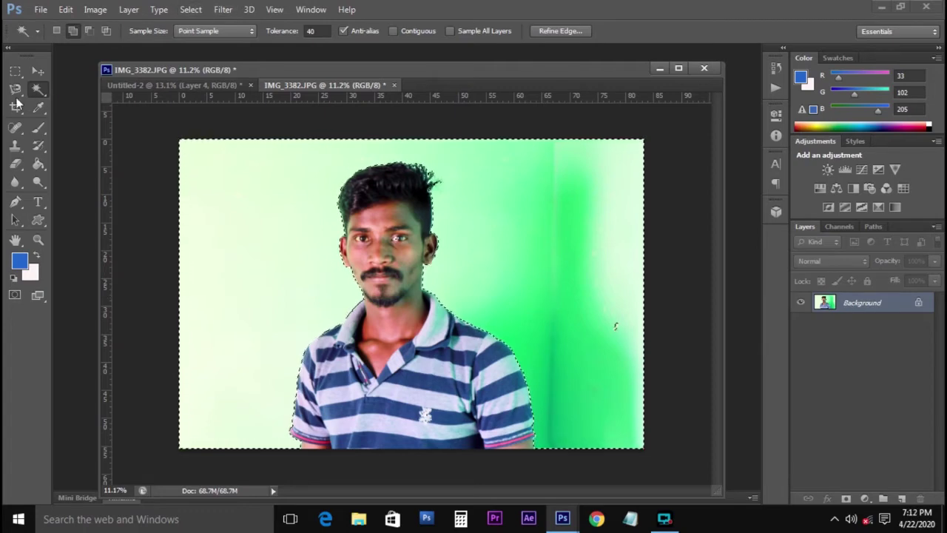
# Select the green backdrop in IMG_3382.JPG and drag it into Untitled-2 as Layer 5
pyautogui.click(16, 91)
pyautogui.click(48, 88)
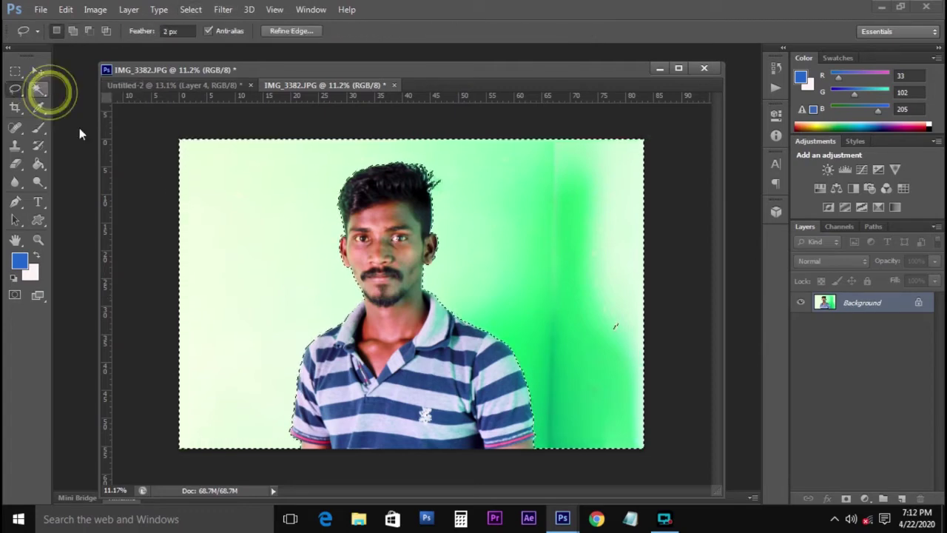
pyautogui.moveTo(599, 344)
pyautogui.mouseDown()
pyautogui.moveTo(624, 335)
pyautogui.moveTo(617, 312)
pyautogui.moveTo(596, 342)
pyautogui.mouseUp()
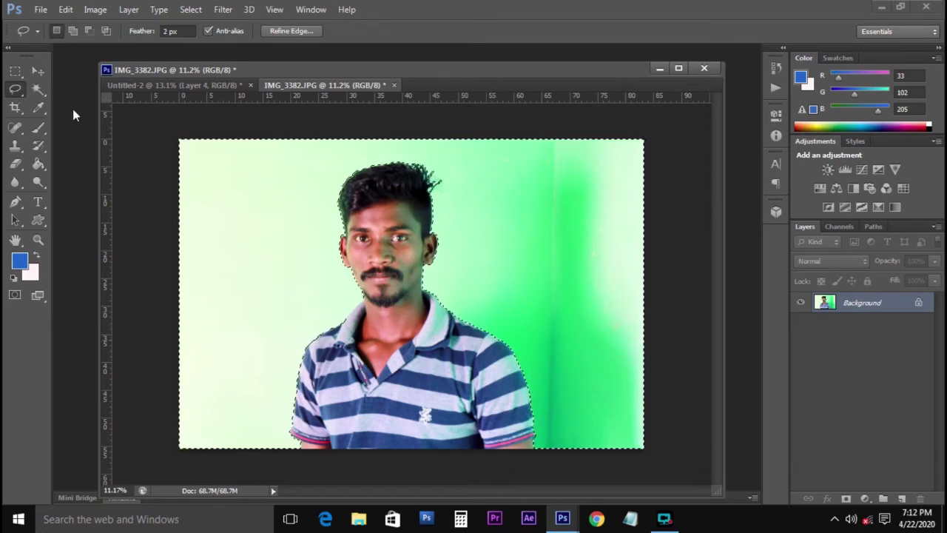
pyautogui.click(38, 90)
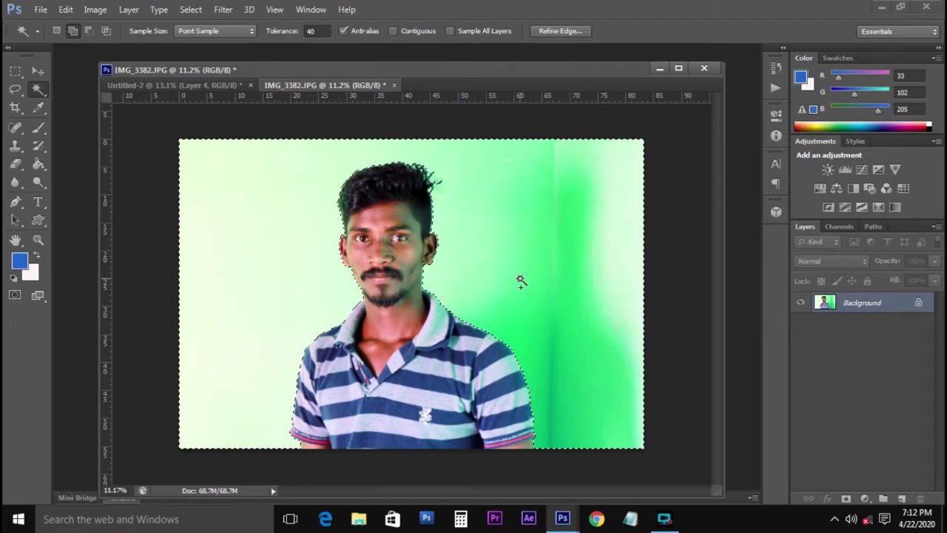
pyautogui.press('v')
pyautogui.moveTo(528, 249); pyautogui.dragTo(417, 256)
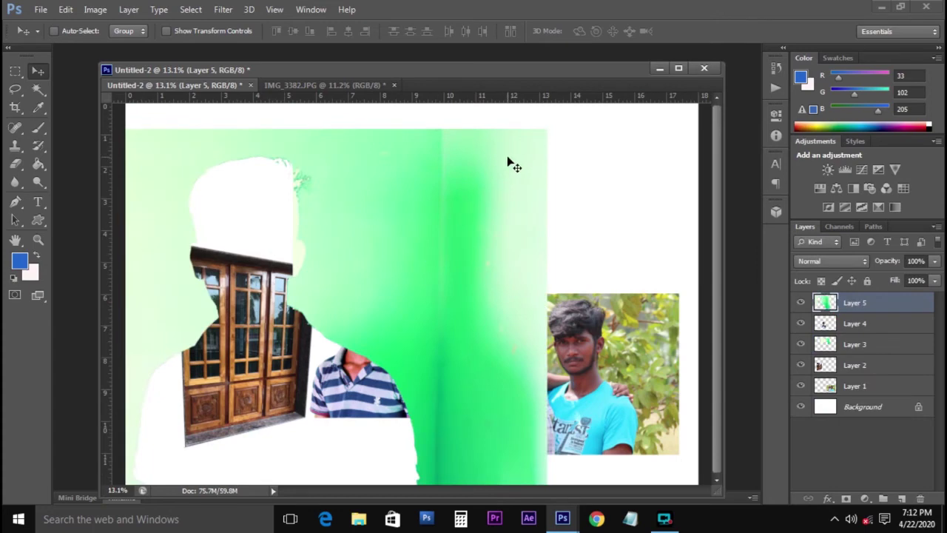
# Scale the green backdrop layer to about 44% and move it down and right
pyautogui.hotkey('ctrl', 't')
pyautogui.moveTo(552, 126); pyautogui.dragTo(380, 259)
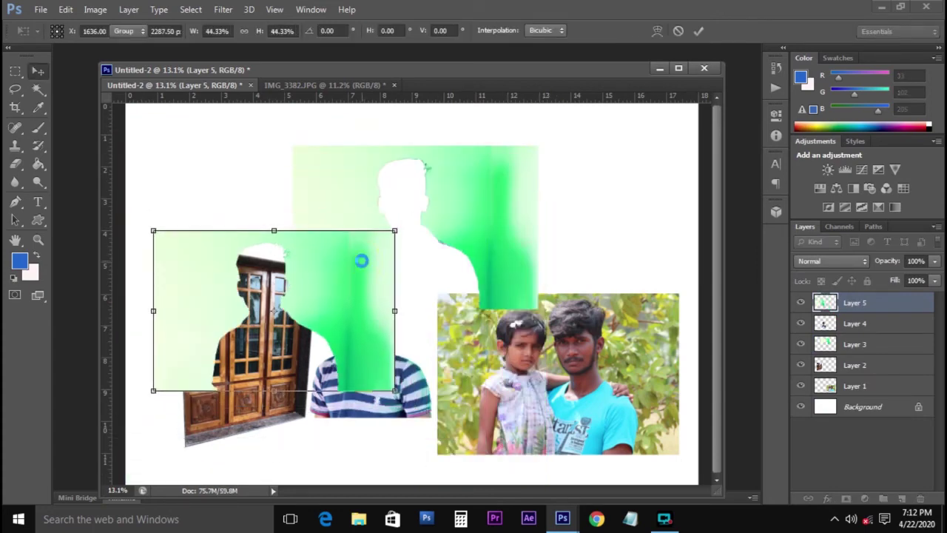
pyautogui.press('Return')
pyautogui.moveTo(362, 260); pyautogui.dragTo(318, 345)
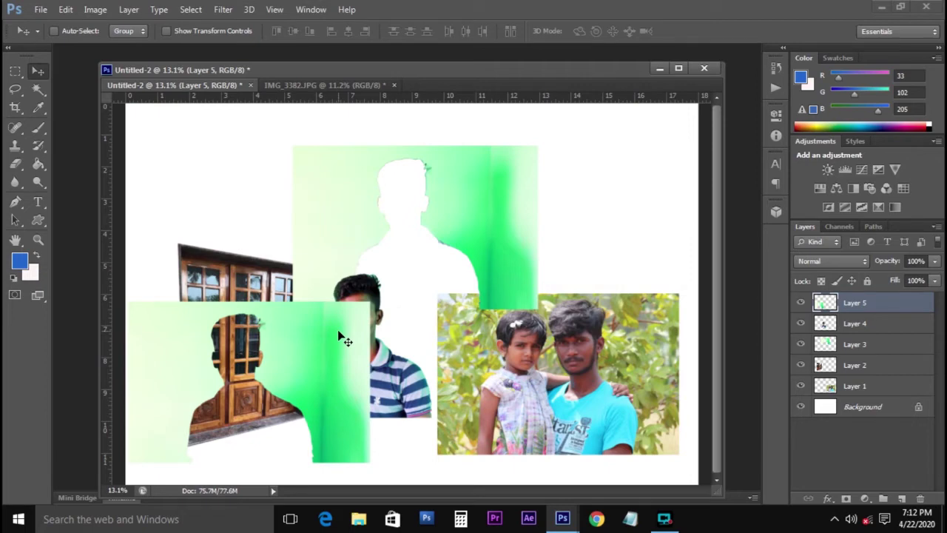
# Pick Layer 5 from the canvas, delete it, and return to Untitled-2
pyautogui.rightClick(332, 335)
pyautogui.rightClick(302, 338)
pyautogui.click(319, 346)
pyautogui.press('Delete')
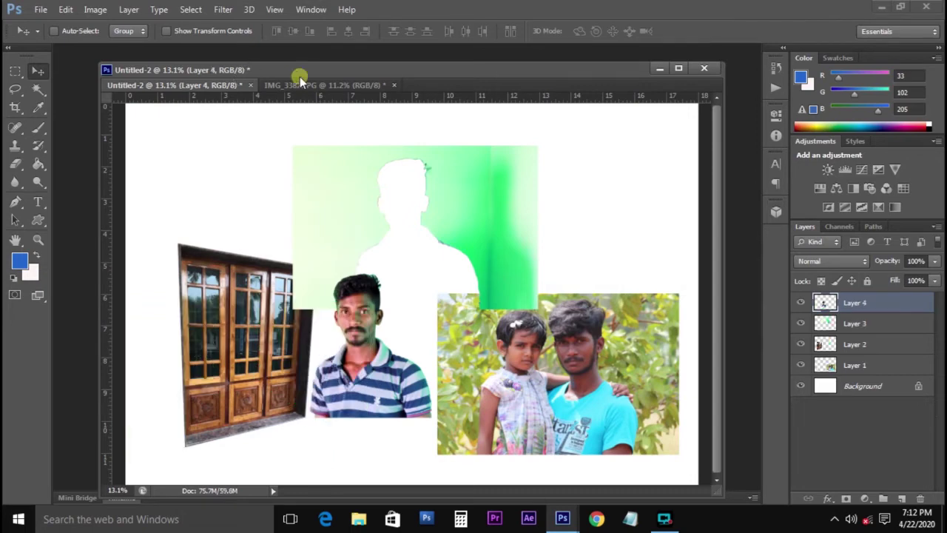
pyautogui.click(303, 83)
pyautogui.click(525, 338)
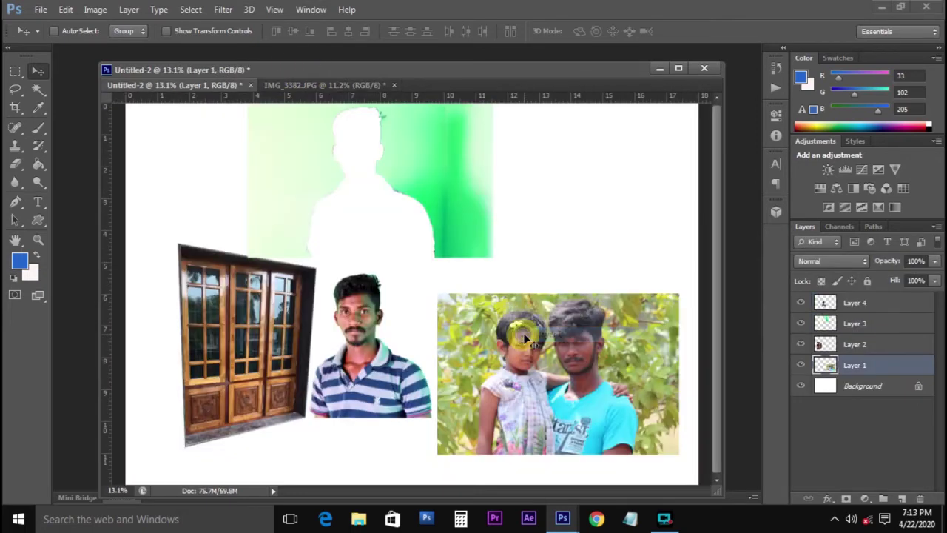
# Zoom onto the girl-and-man photo and Magic Wand the foliage right of the man
pyautogui.scroll(5, 525, 339)
pyautogui.moveTo(508, 310); pyautogui.dragTo(422, 228)
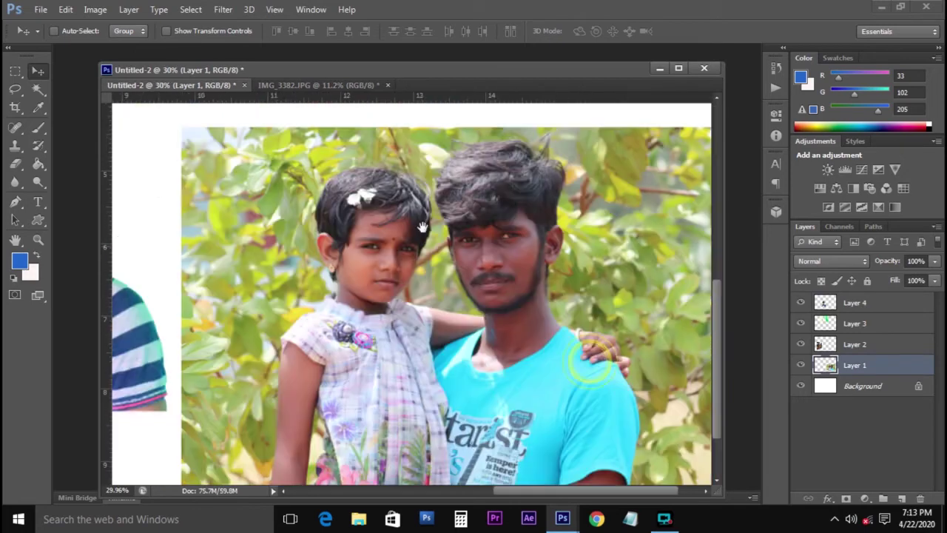
pyautogui.click(38, 89)
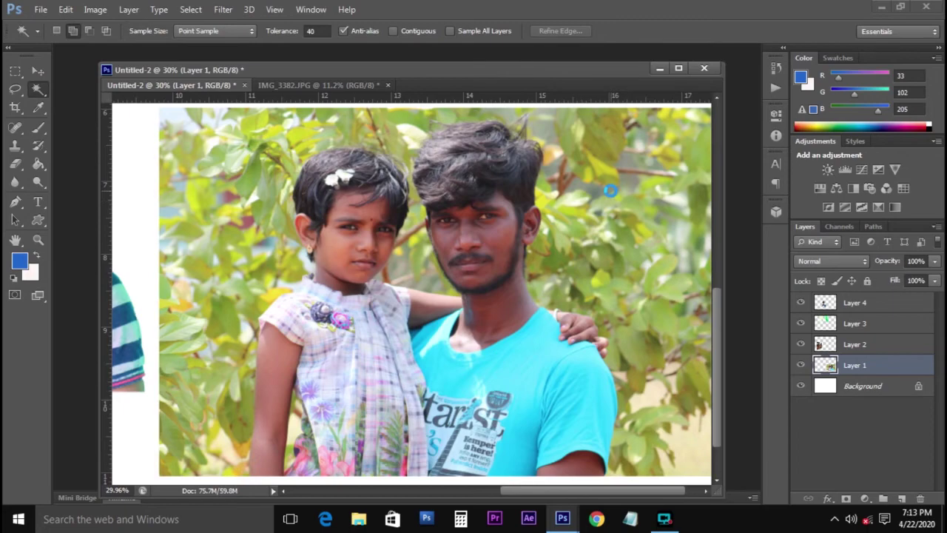
pyautogui.click(608, 191)
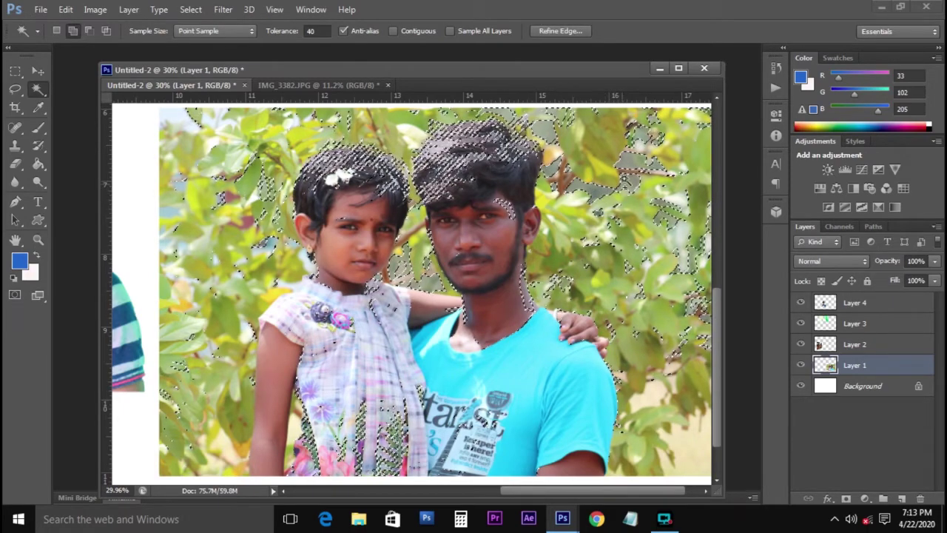
pyautogui.click(574, 214)
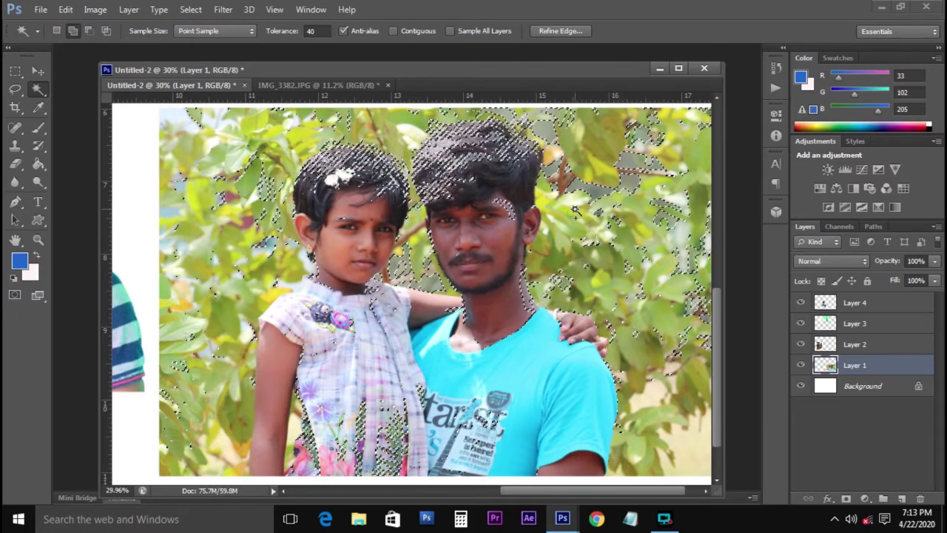
pyautogui.click(56, 30)
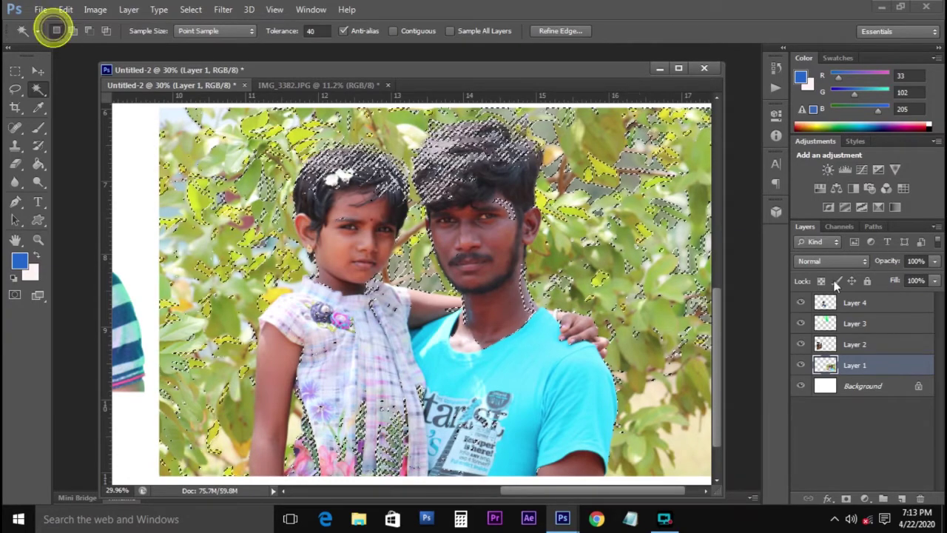
pyautogui.click(567, 234)
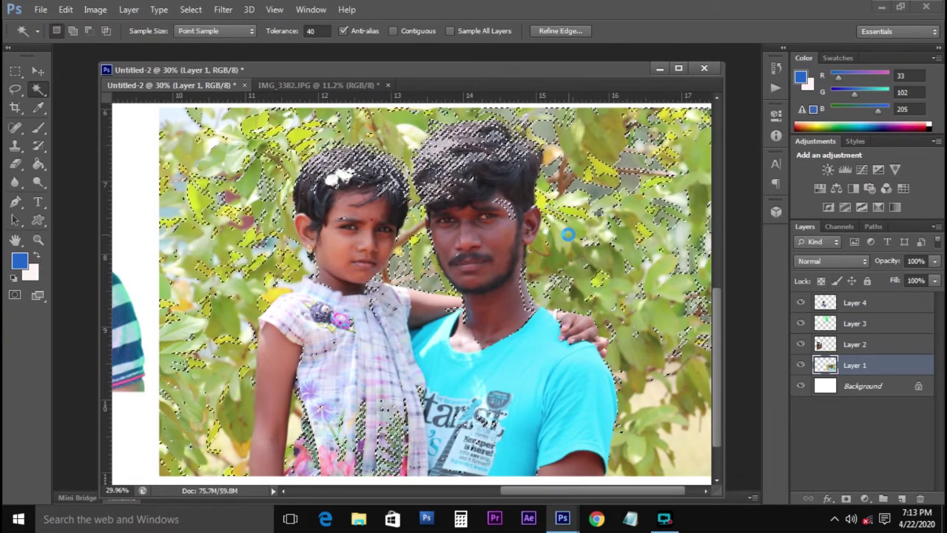
pyautogui.click(581, 248)
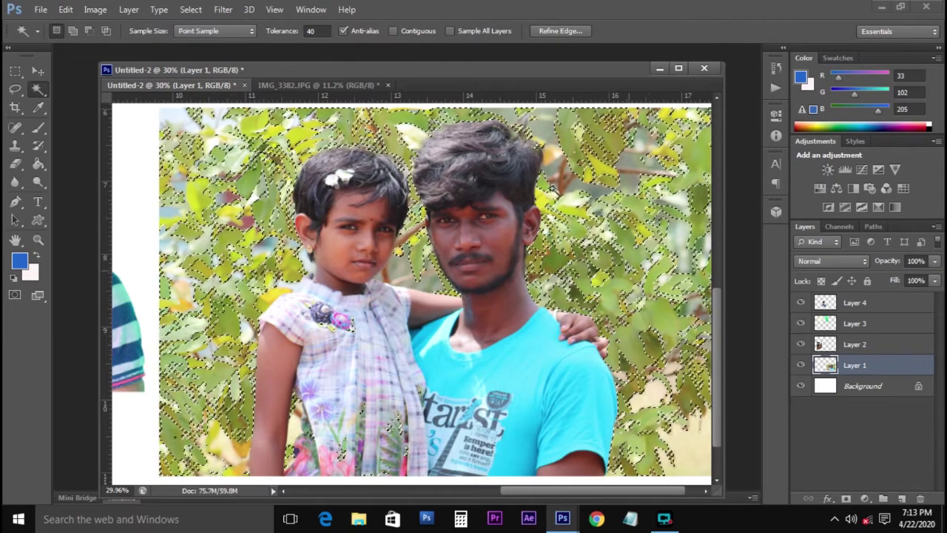
pyautogui.click(392, 32)
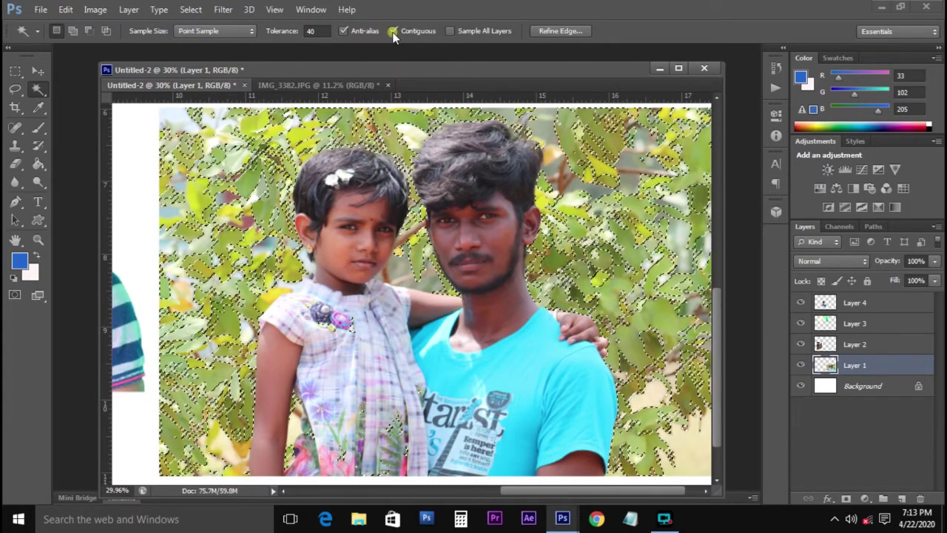
# Clear and reselect the right-side leaves, comparing Contiguous on and off
pyautogui.hotkey('ctrl', 'd')
pyautogui.click(641, 210)
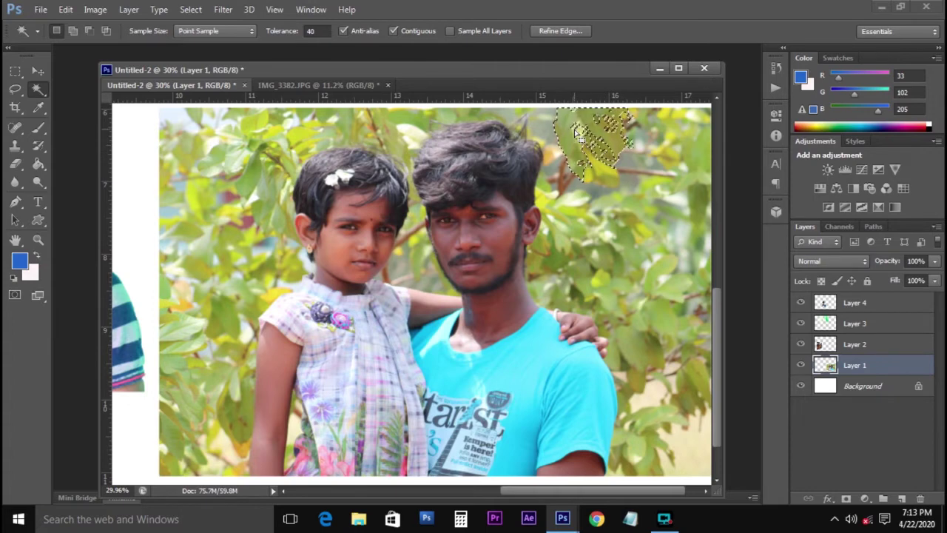
pyautogui.click(619, 236)
pyautogui.click(687, 379)
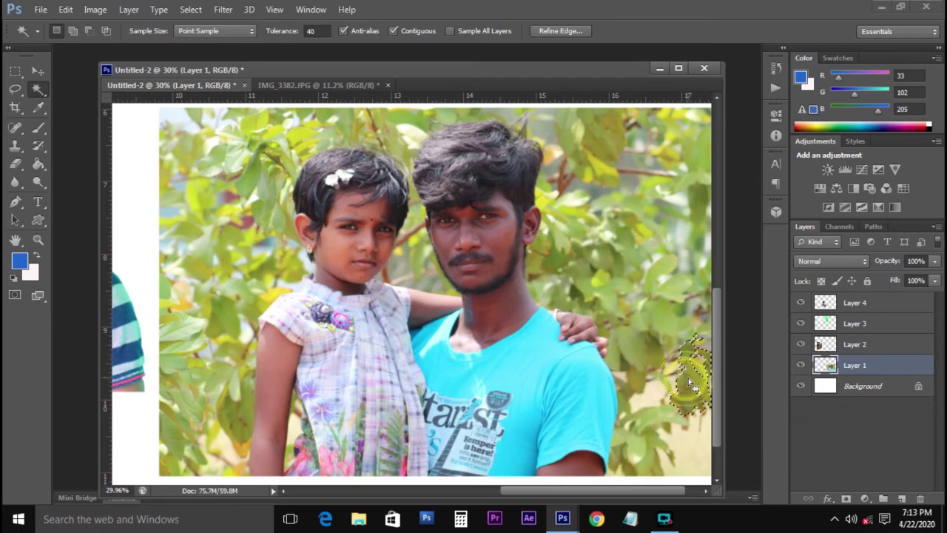
pyautogui.click(393, 31)
pyautogui.click(596, 241)
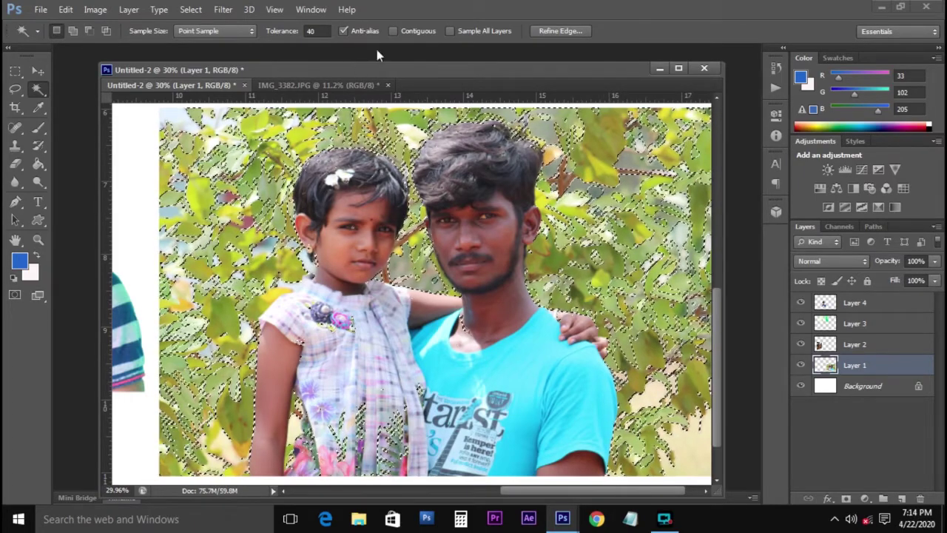
pyautogui.click(393, 31)
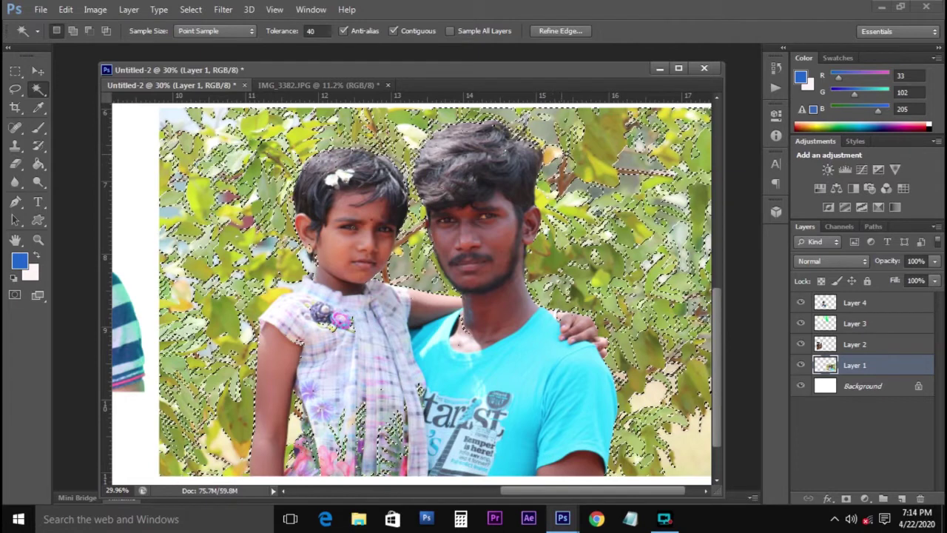
# Try more Magic Wand leaf selections, clear them, and switch to Quick Selection
pyautogui.click(602, 135)
pyautogui.click(567, 120)
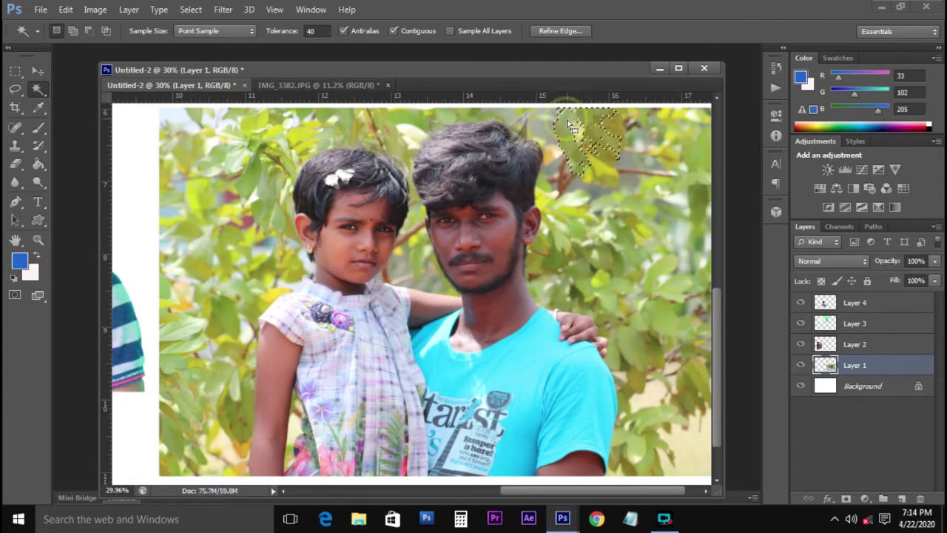
pyautogui.click(584, 207)
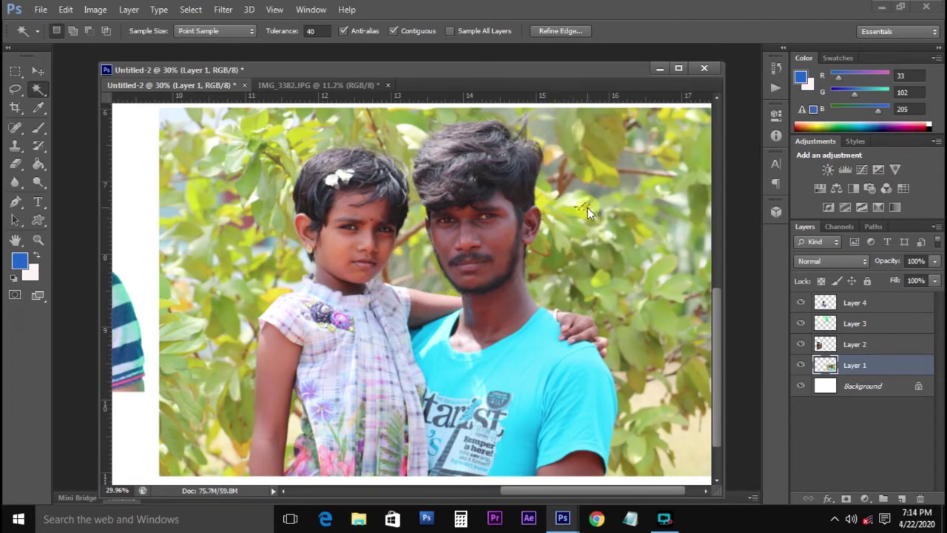
pyautogui.click(605, 209)
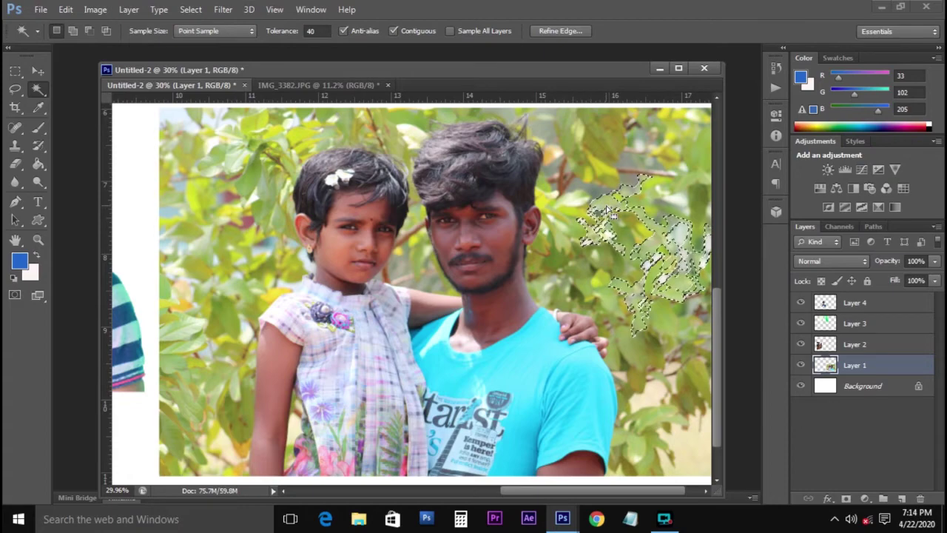
pyautogui.click(393, 30)
pyautogui.click(600, 263)
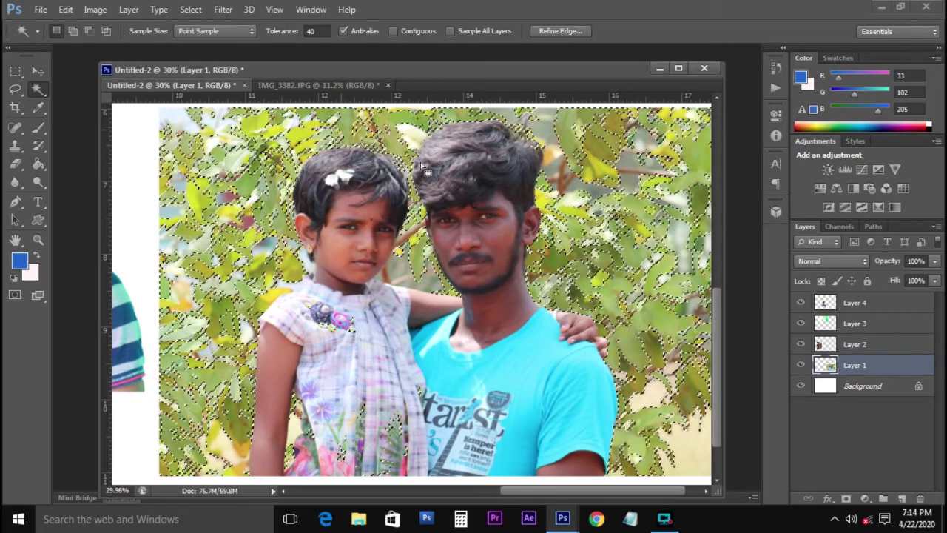
pyautogui.hotkey('ctrl', 'd')
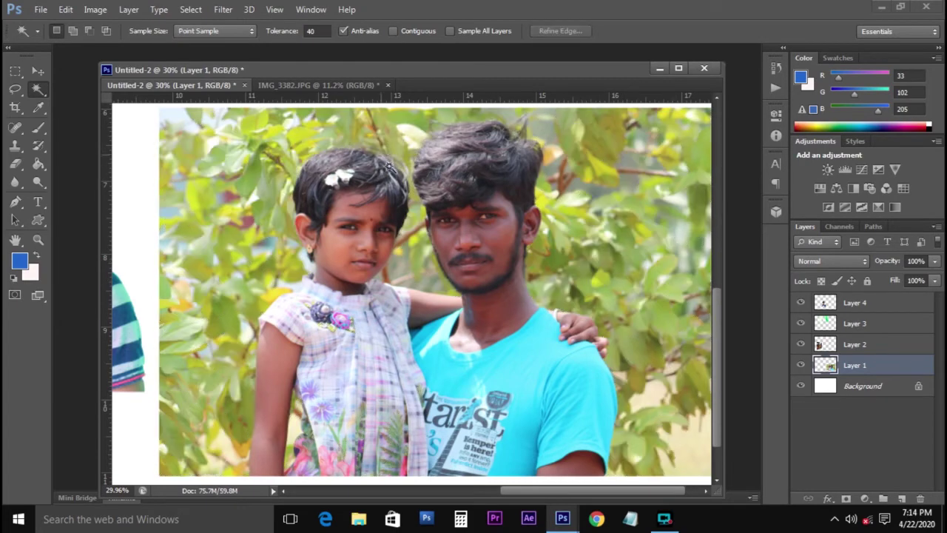
pyautogui.rightClick(36, 93)
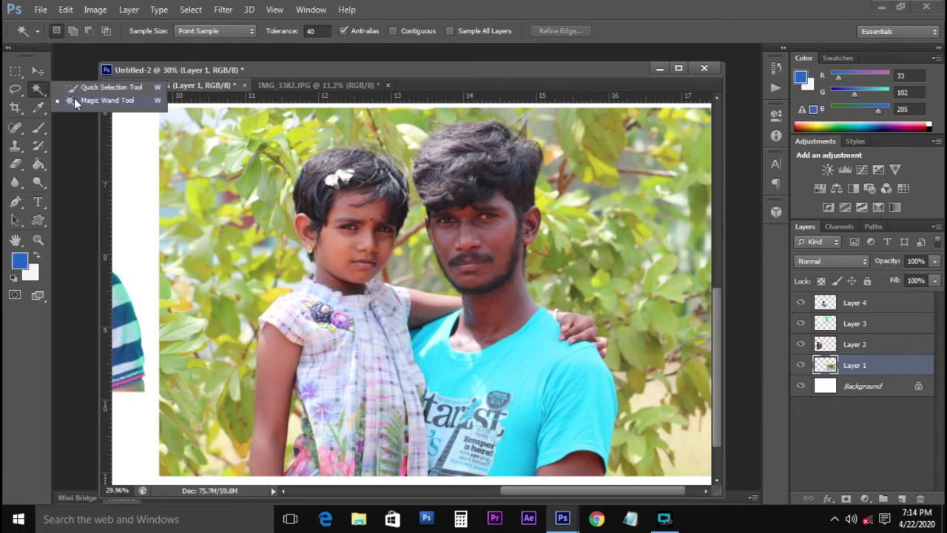
pyautogui.click(83, 87)
# Quick-select the foliage above the man's head and down the right edge to the bottom
pyautogui.click(601, 197)
pyautogui.moveTo(574, 180)
pyautogui.mouseDown()
pyautogui.moveTo(546, 130)
pyautogui.moveTo(640, 163)
pyautogui.moveTo(649, 187)
pyautogui.moveTo(689, 198)
pyautogui.mouseUp()
pyautogui.moveTo(680, 231)
pyautogui.mouseDown()
pyautogui.moveTo(679, 254)
pyautogui.moveTo(645, 284)
pyautogui.moveTo(603, 258)
pyautogui.moveTo(635, 307)
pyautogui.moveTo(617, 301)
pyautogui.mouseUp()
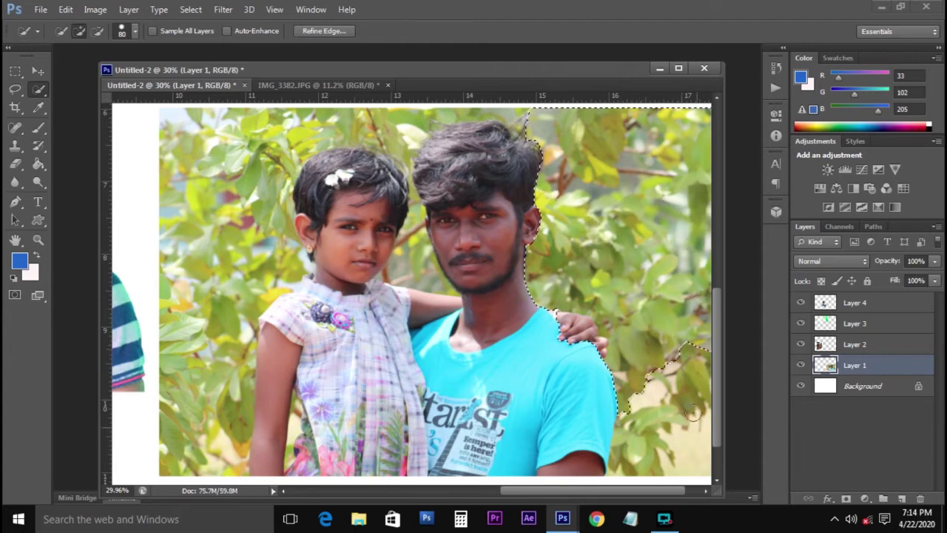
pyautogui.click(678, 360)
pyautogui.moveTo(677, 360)
pyautogui.mouseDown()
pyautogui.moveTo(694, 441)
pyautogui.moveTo(693, 431)
pyautogui.mouseUp()
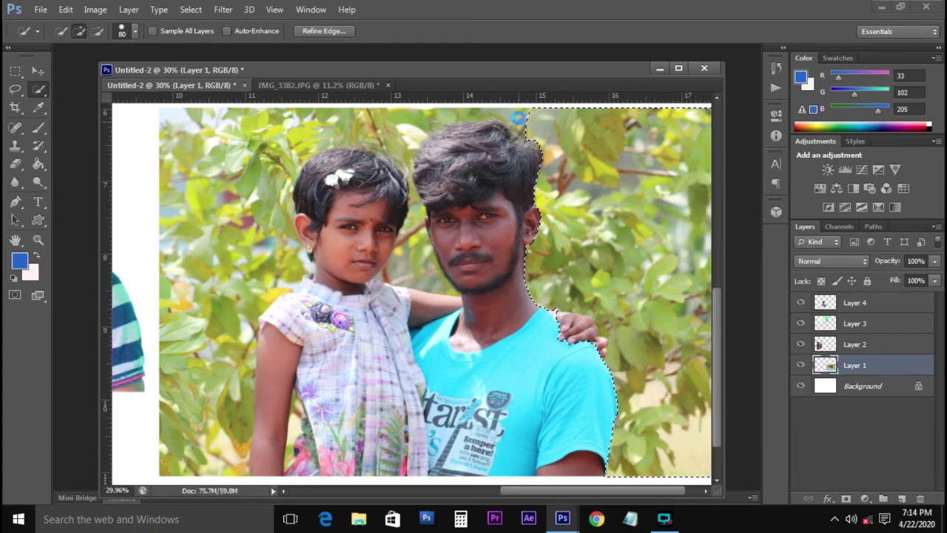
# Extend the selection along the top of the man's hair and above the girl's head
pyautogui.click(468, 123)
pyautogui.moveTo(459, 126); pyautogui.dragTo(439, 120)
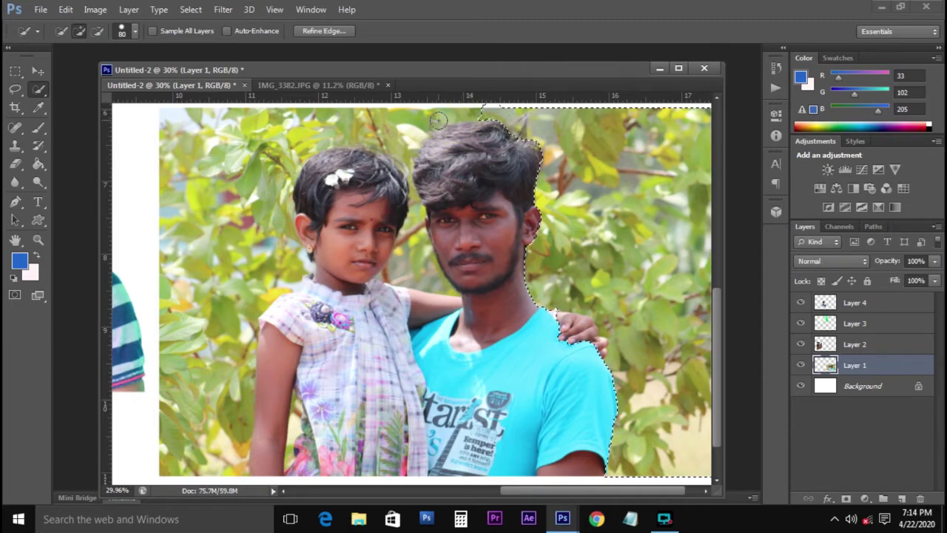
pyautogui.click(438, 119)
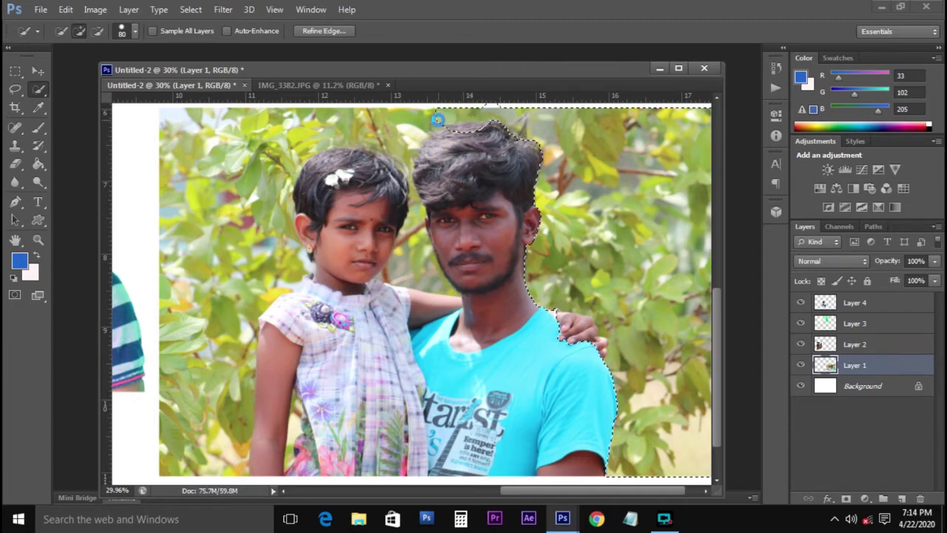
pyautogui.click(438, 120)
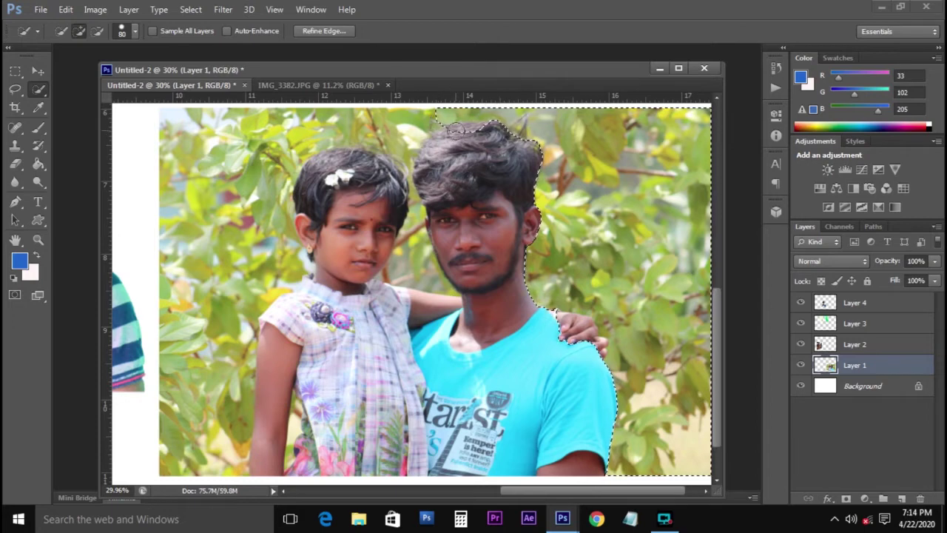
pyautogui.click(408, 124)
pyautogui.click(345, 124)
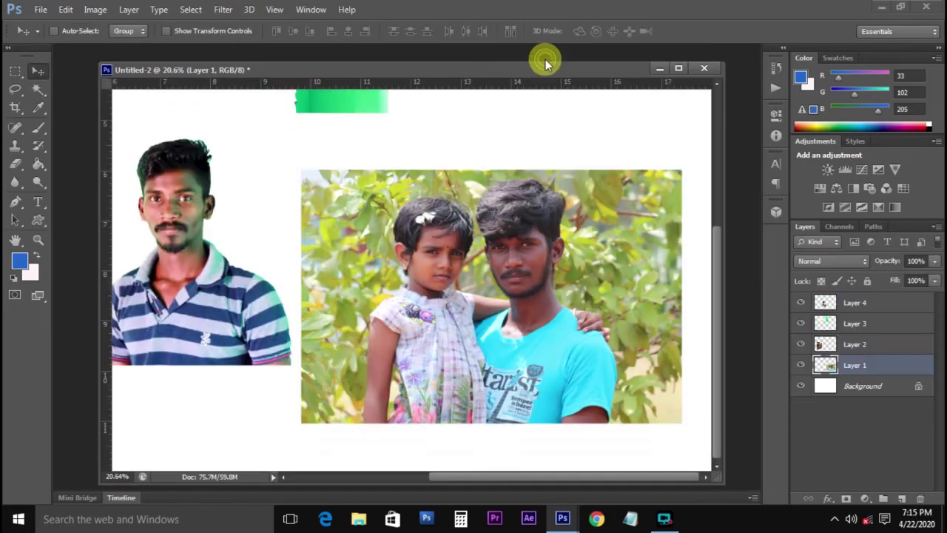
pyautogui.hotkey('ctrl', 'o')
# Open IMG-20190622-WA0021.jpg, try a free crop, and undo it
pyautogui.scroll(-6, 592, 296)
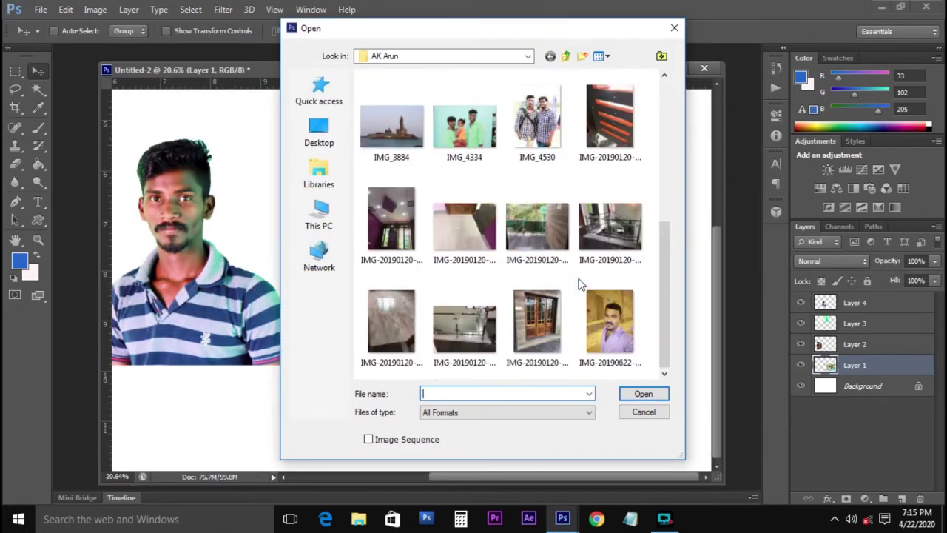
pyautogui.doubleClick(620, 313)
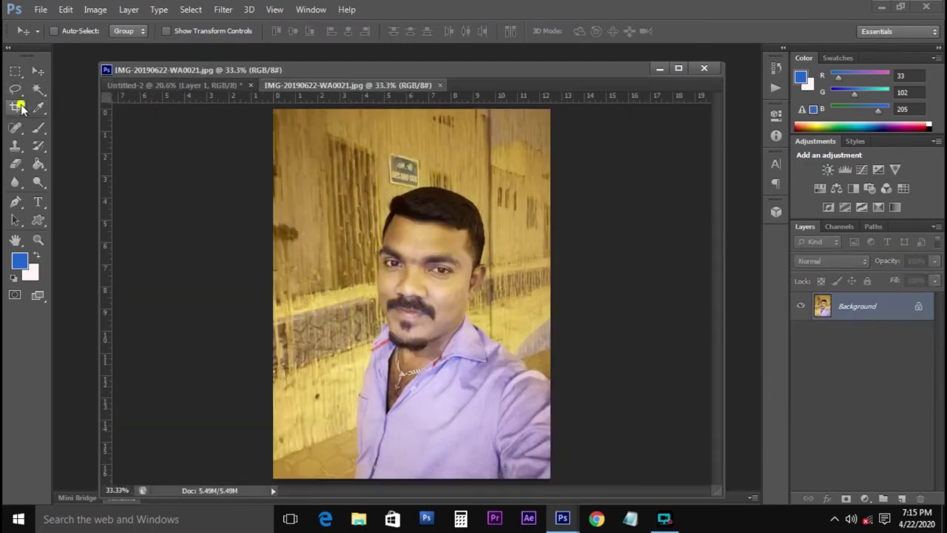
pyautogui.click(15, 107)
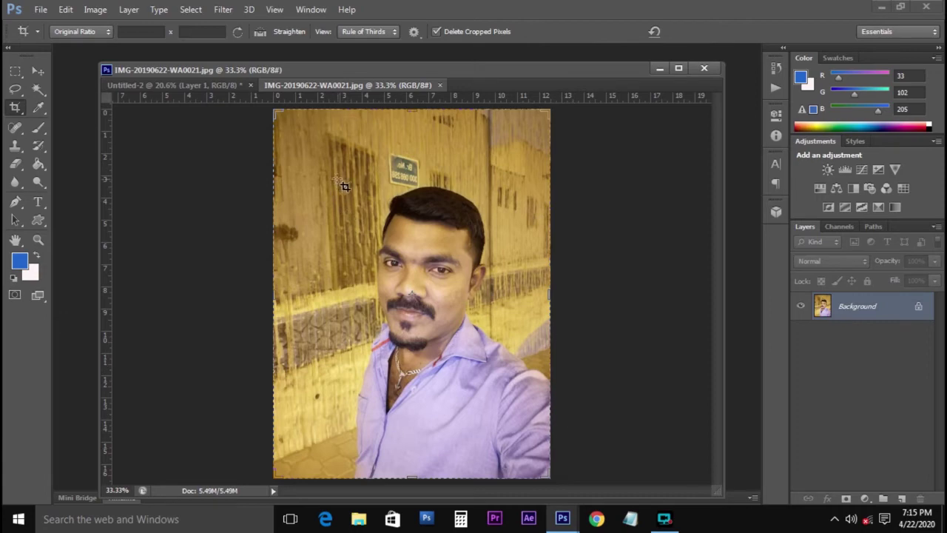
pyautogui.moveTo(317, 165); pyautogui.dragTo(578, 462)
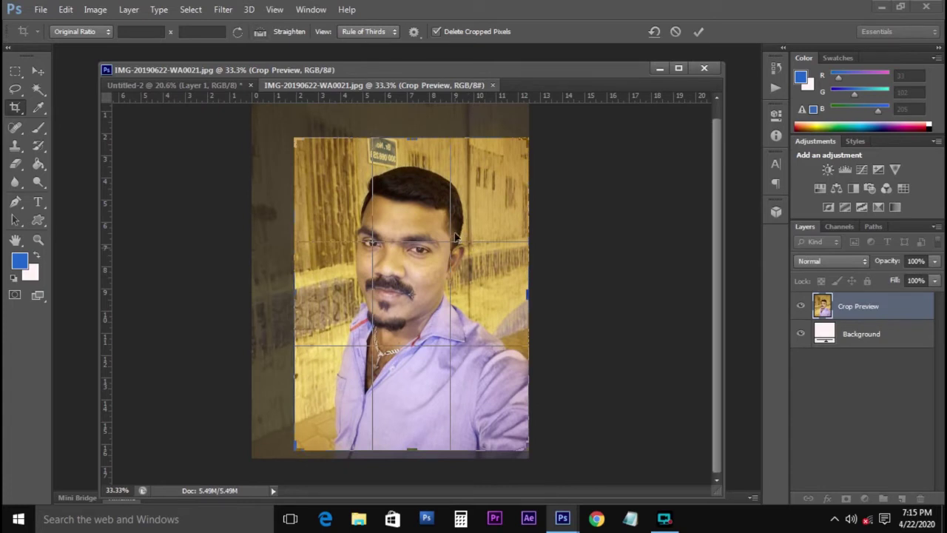
pyautogui.doubleClick(444, 225)
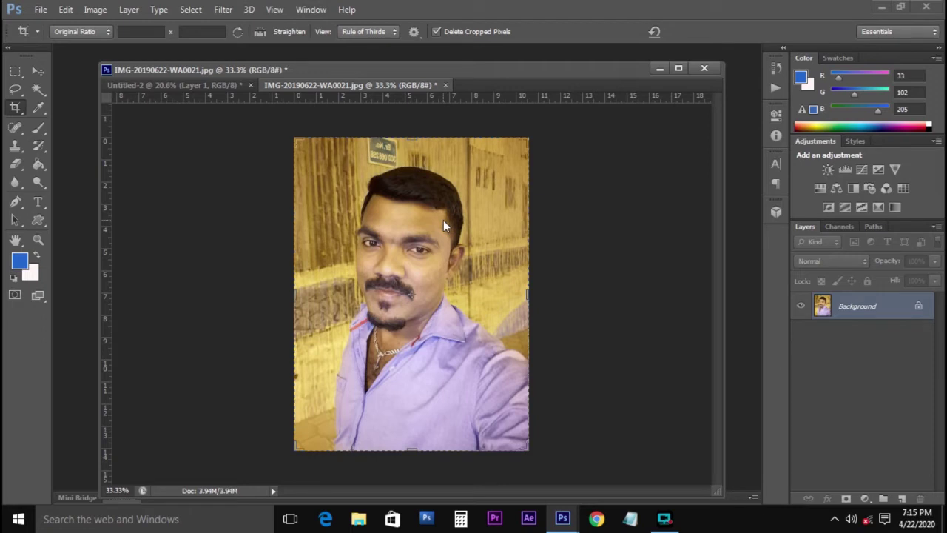
pyautogui.hotkey('ctrl', 'z')
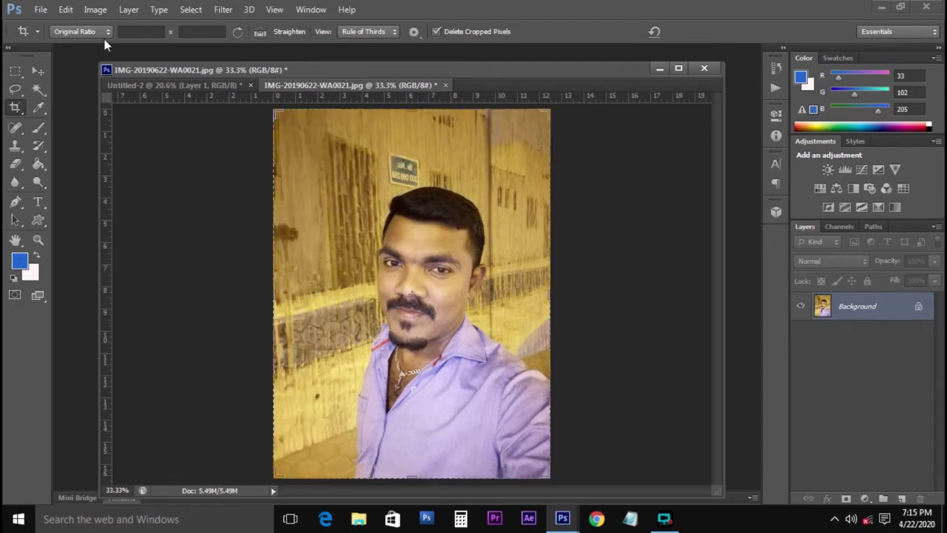
# Crop the selfie to a 1 x 1 square ratio, correcting a mistyped height value
pyautogui.click(145, 29)
pyautogui.write('1')
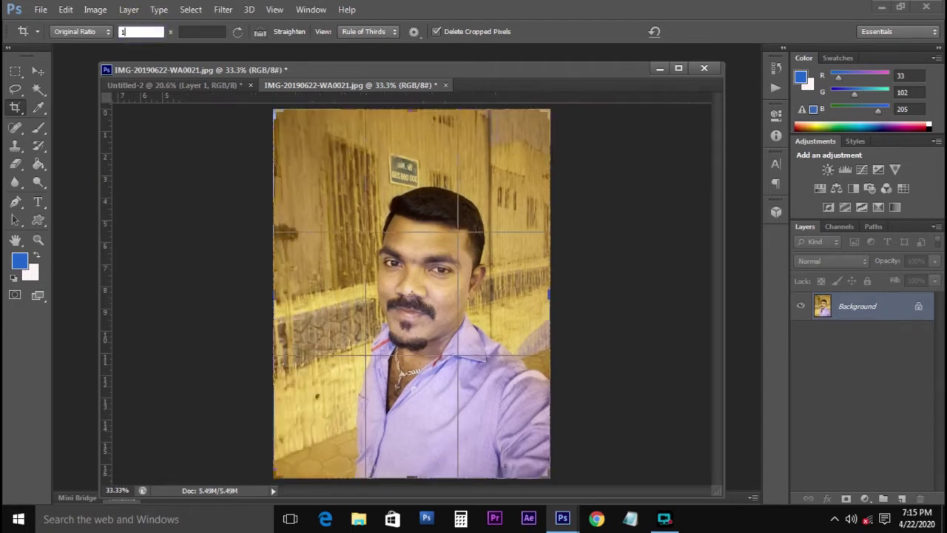
pyautogui.click(192, 32)
pyautogui.write('1')
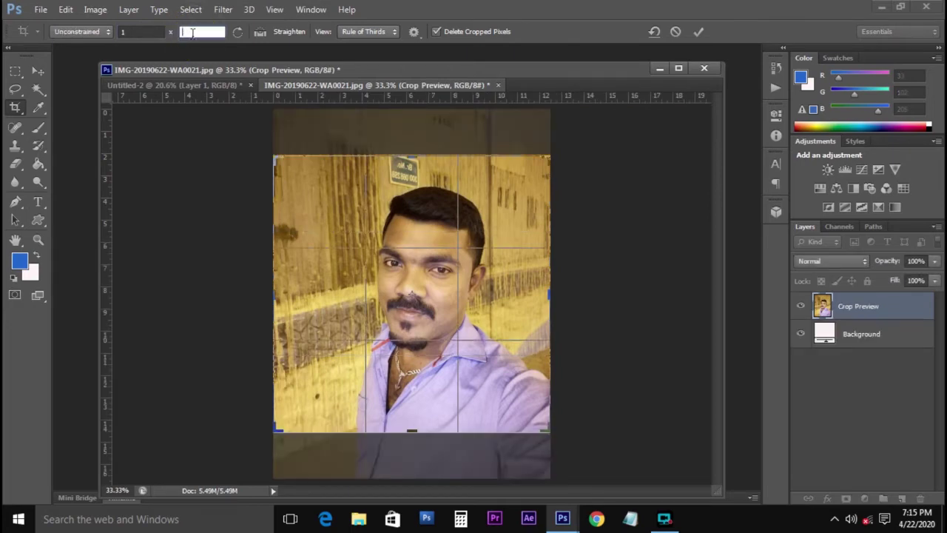
pyautogui.write('2')
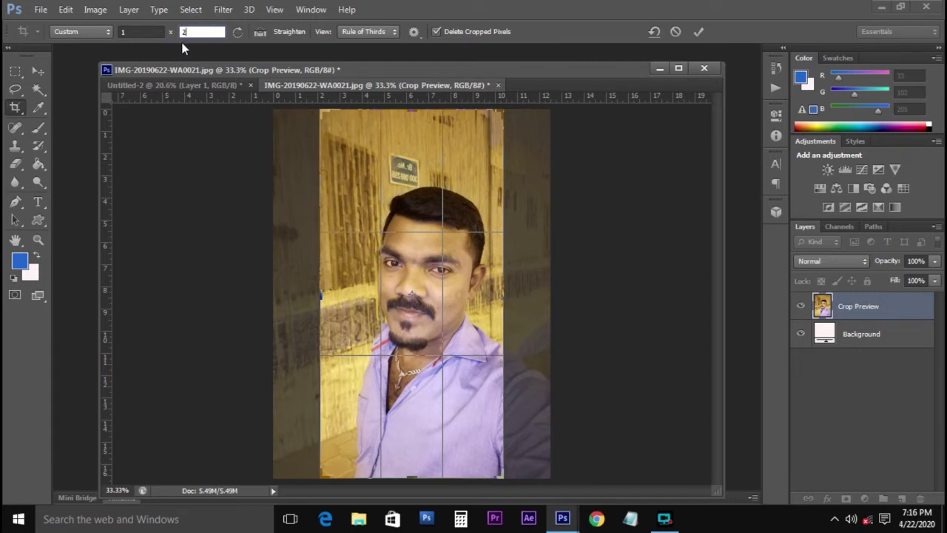
pyautogui.moveTo(191, 30); pyautogui.dragTo(180, 32)
pyautogui.click(130, 32)
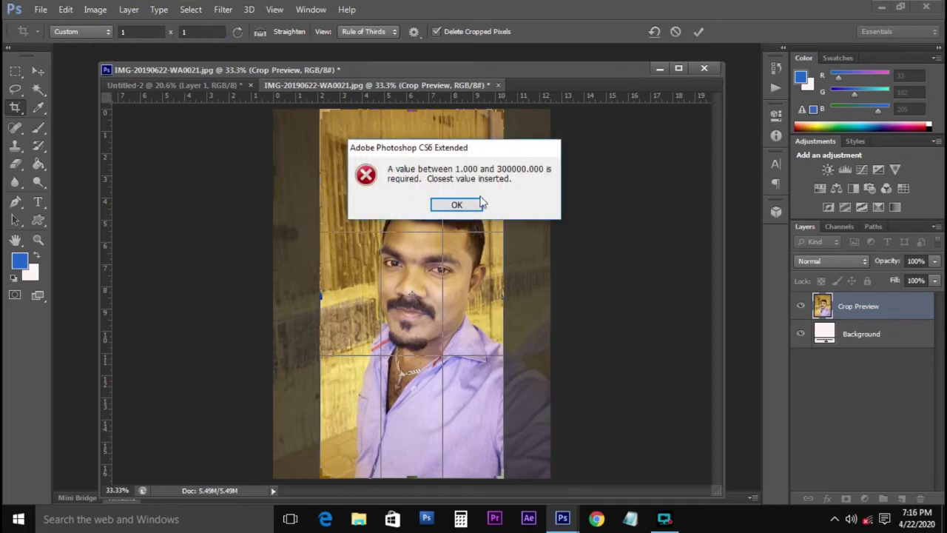
pyautogui.click(457, 205)
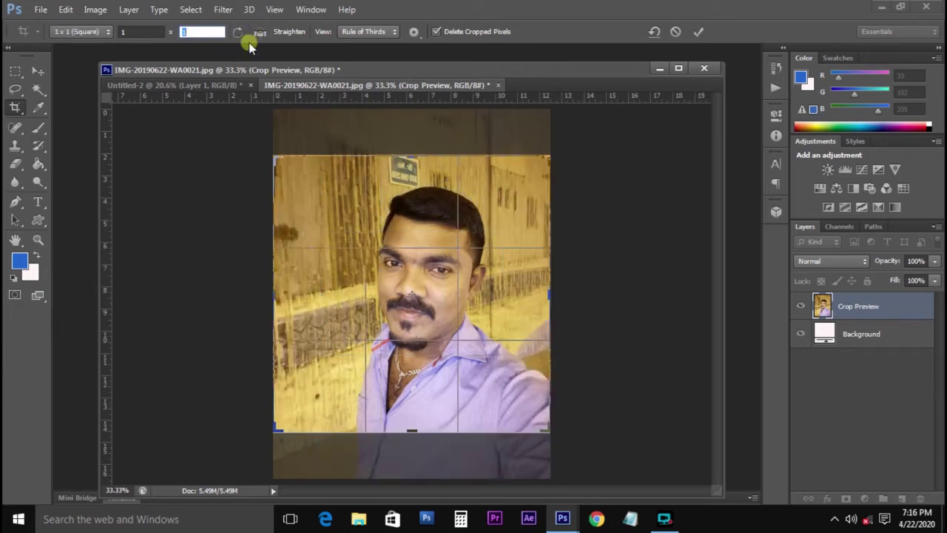
pyautogui.doubleClick(540, 304)
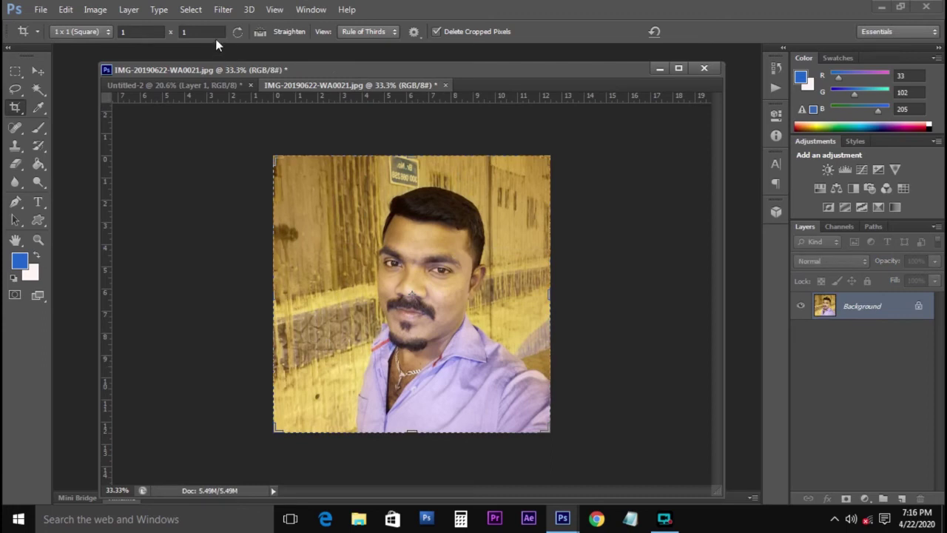
# Clear the crop width and height ratio fields so the crop is unconstrained
pyautogui.click(194, 33)
pyautogui.press('BackSpace')
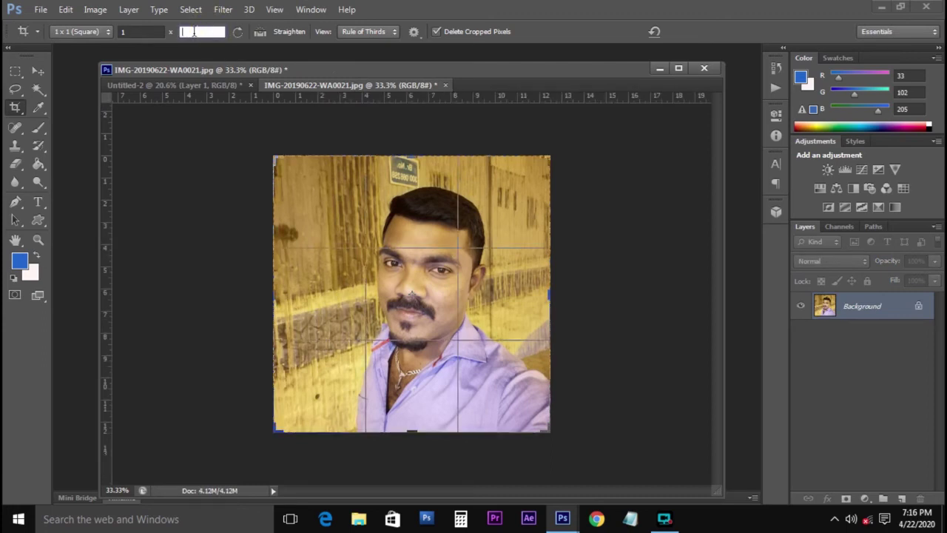
pyautogui.click(119, 37)
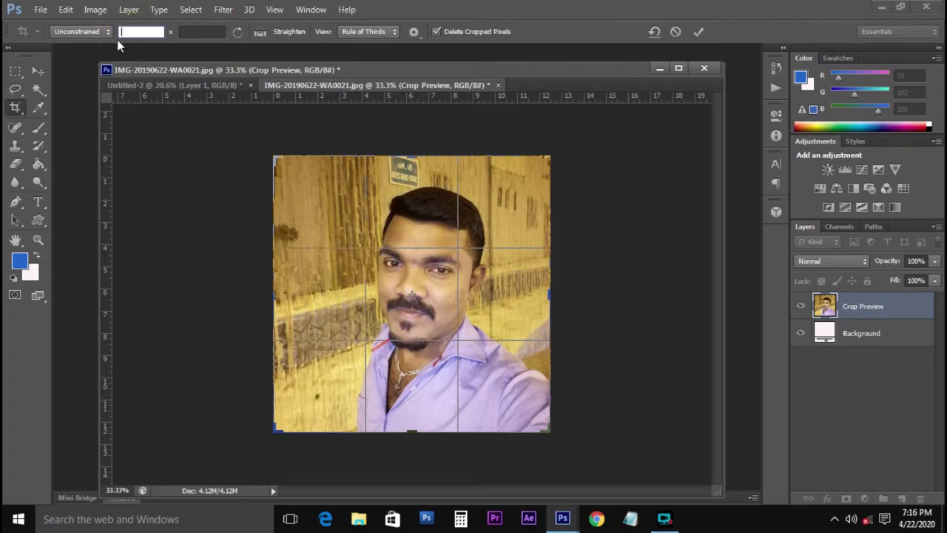
pyautogui.click(350, 196)
# Try a straightened crop on the selfie, then cancel it with Esc
pyautogui.click(260, 33)
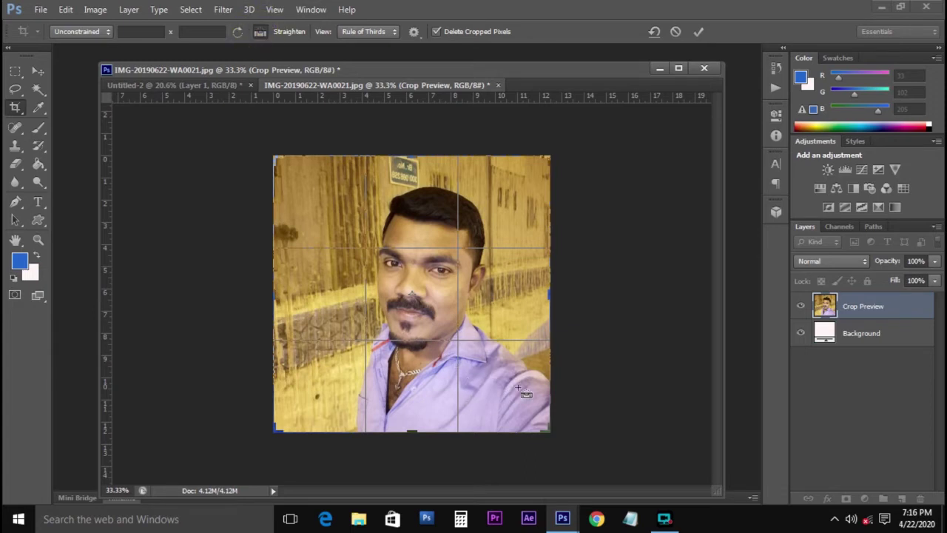
pyautogui.moveTo(506, 370); pyautogui.dragTo(384, 428)
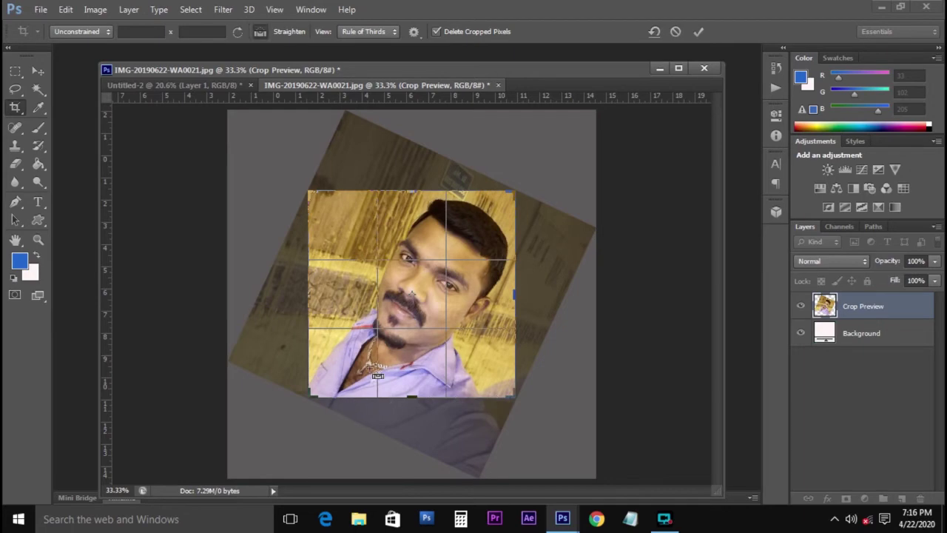
pyautogui.doubleClick(444, 301)
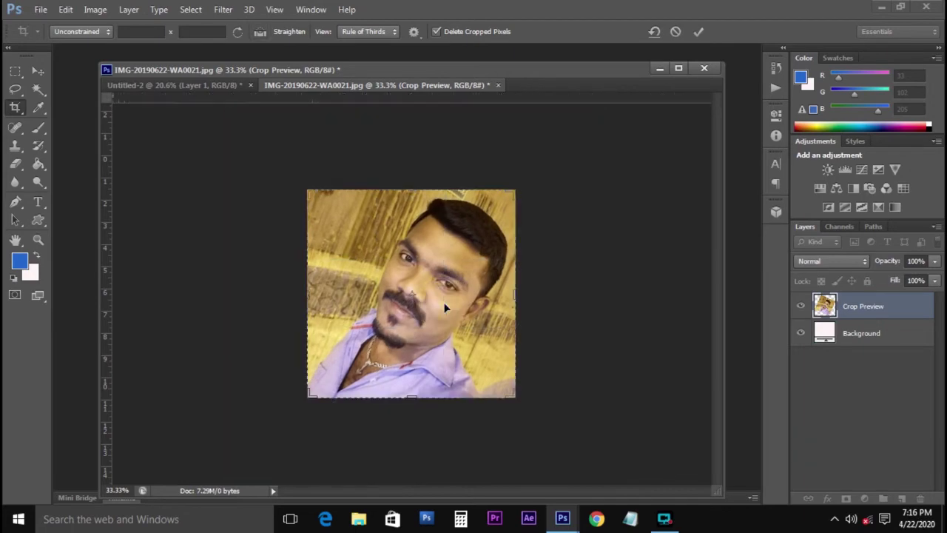
pyautogui.moveTo(376, 392); pyautogui.dragTo(432, 376)
pyautogui.click(424, 294)
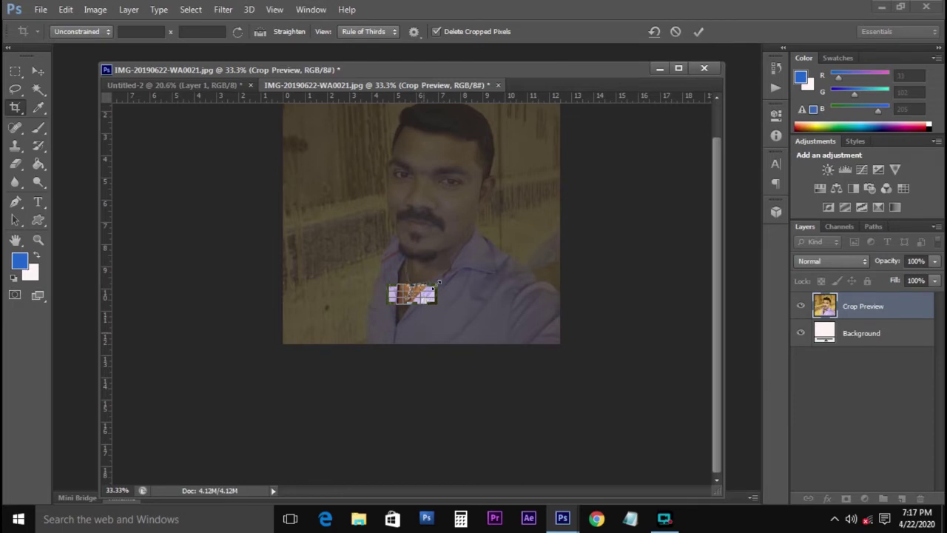
pyautogui.press('Escape')
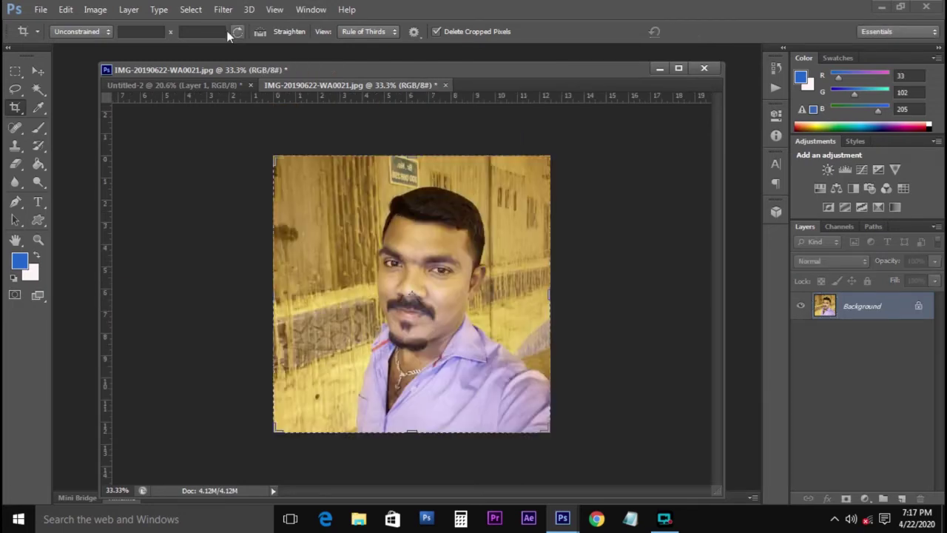
pyautogui.click(259, 31)
pyautogui.click(382, 381)
pyautogui.moveTo(457, 398); pyautogui.dragTo(494, 409)
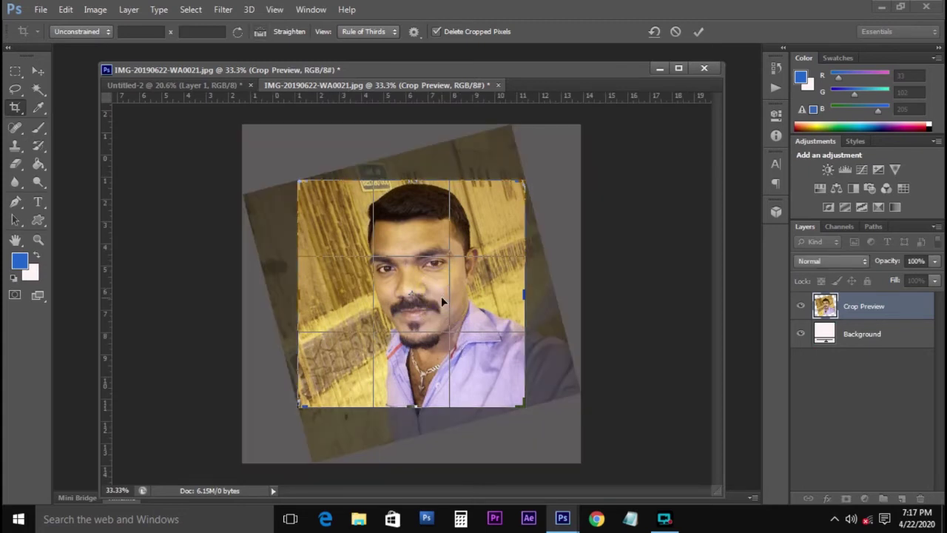
pyautogui.moveTo(444, 278); pyautogui.dragTo(444, 281)
pyautogui.press('Return')
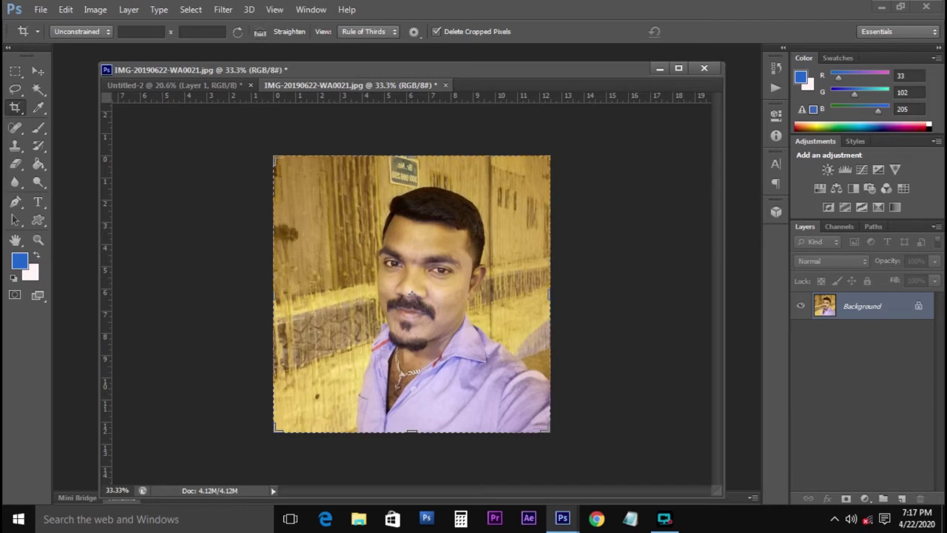
pyautogui.click(394, 31)
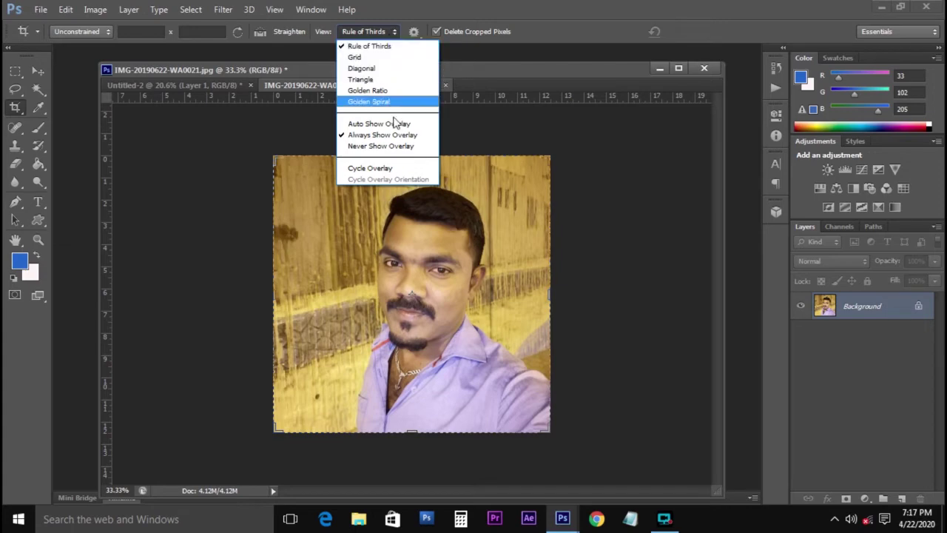
pyautogui.click(397, 31)
pyautogui.click(418, 34)
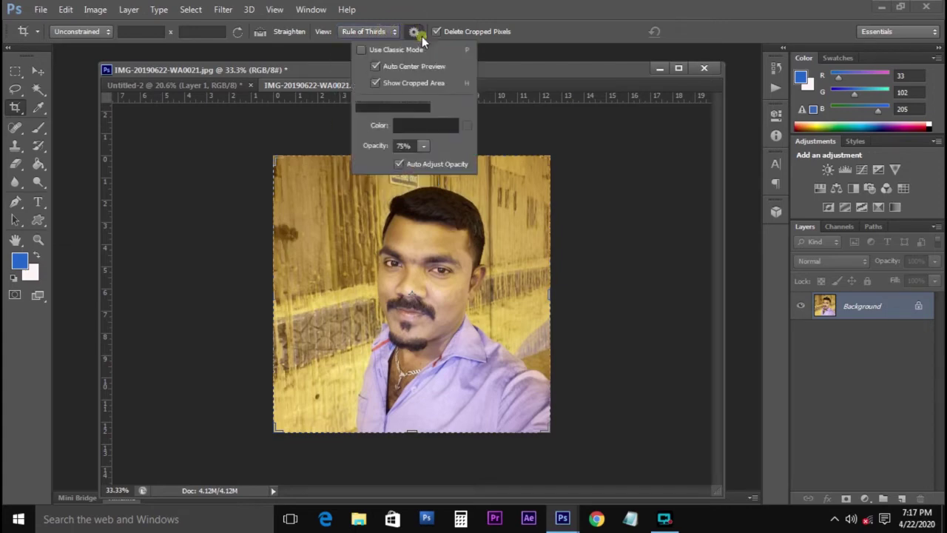
pyautogui.click(422, 37)
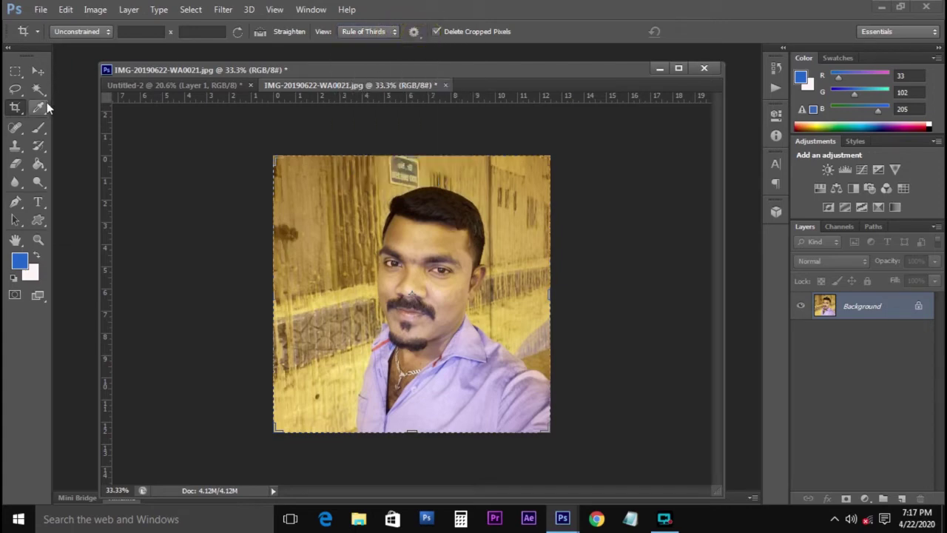
# Sample colours across the selfie with the Eyedropper, ending on the gold wall (205, 171, 81)
pyautogui.rightClick(16, 110)
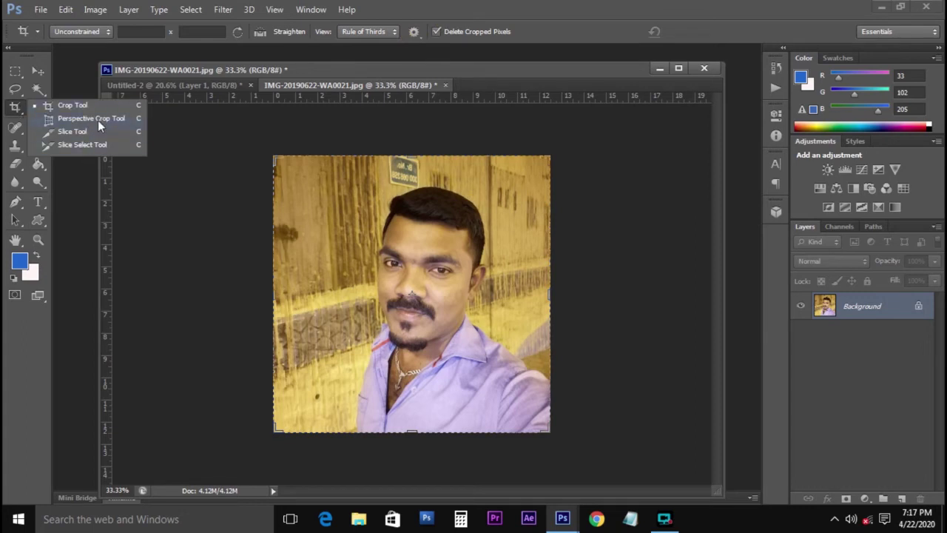
pyautogui.click(27, 109)
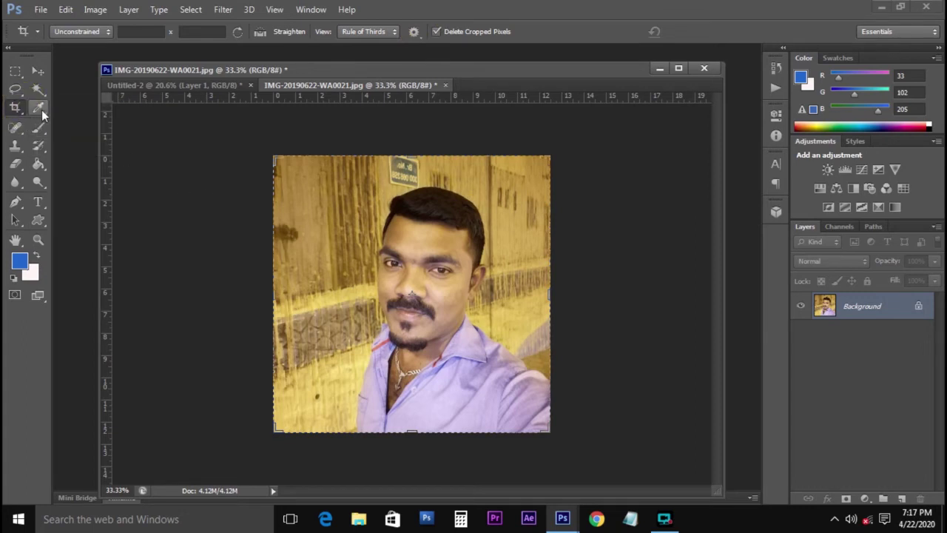
pyautogui.click(41, 109)
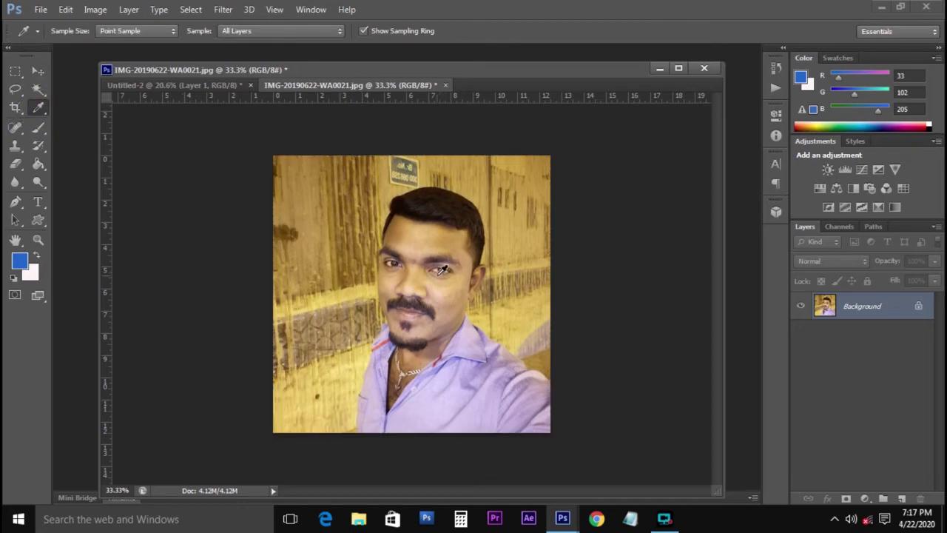
pyautogui.scroll(4, 446, 266)
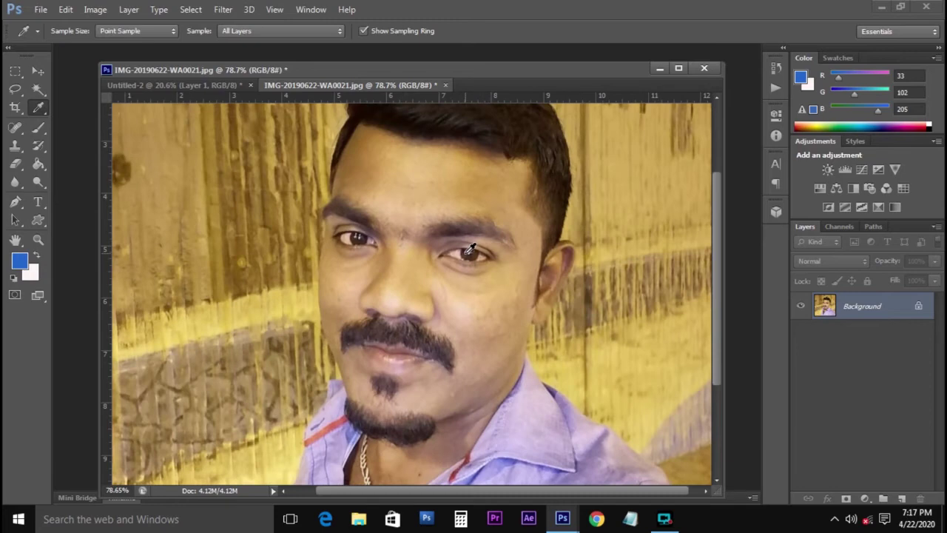
pyautogui.click(468, 254)
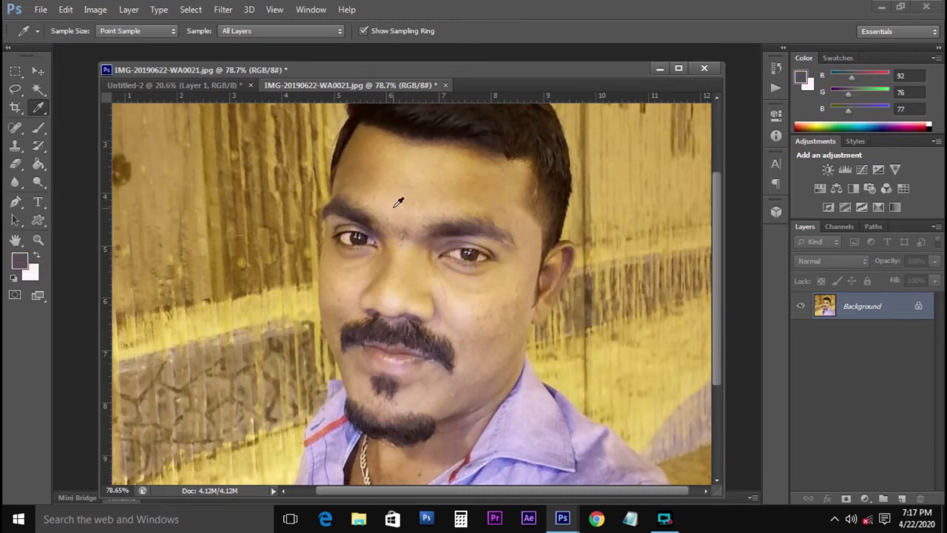
pyautogui.click(396, 204)
pyautogui.click(378, 275)
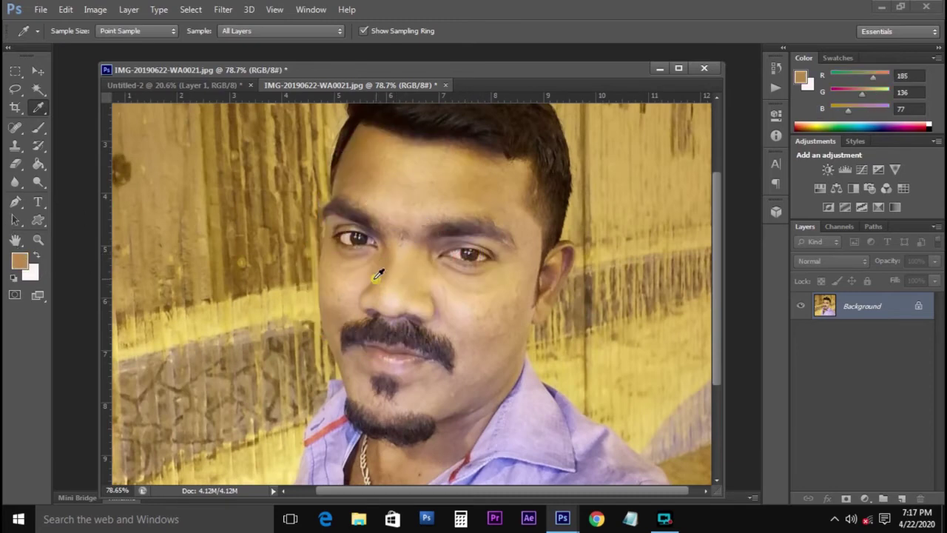
pyautogui.click(417, 358)
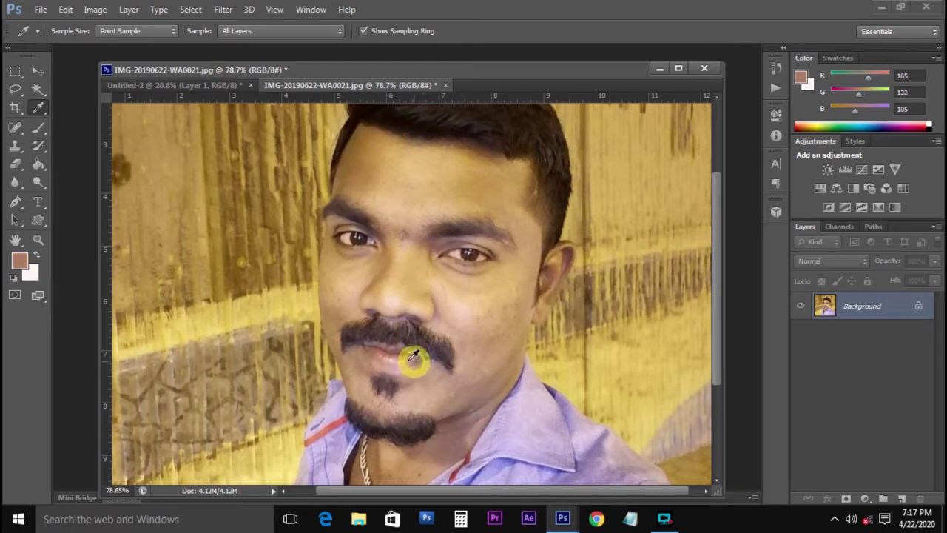
pyautogui.click(359, 329)
pyautogui.click(550, 268)
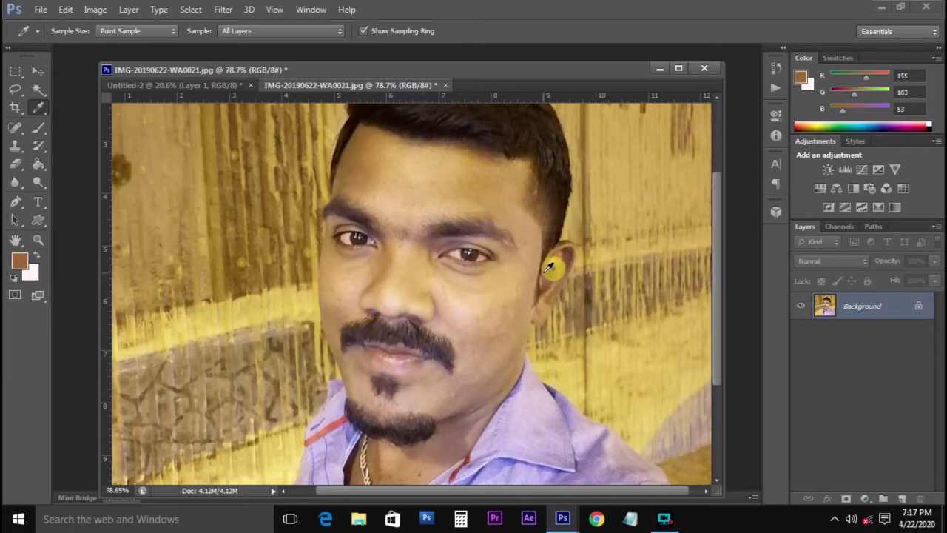
pyautogui.click(511, 157)
pyautogui.click(598, 184)
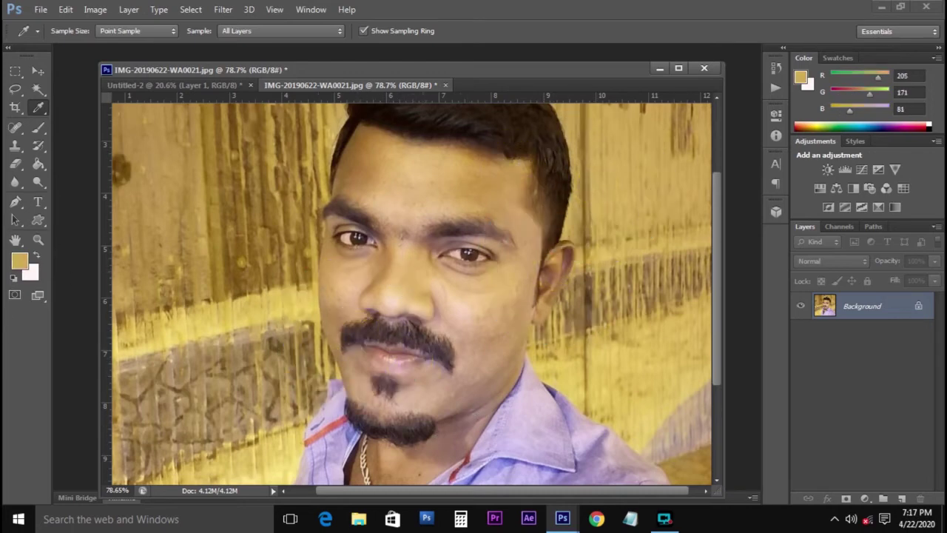
# Look through the sampling tools list, then close the selfie document
pyautogui.rightClick(47, 115)
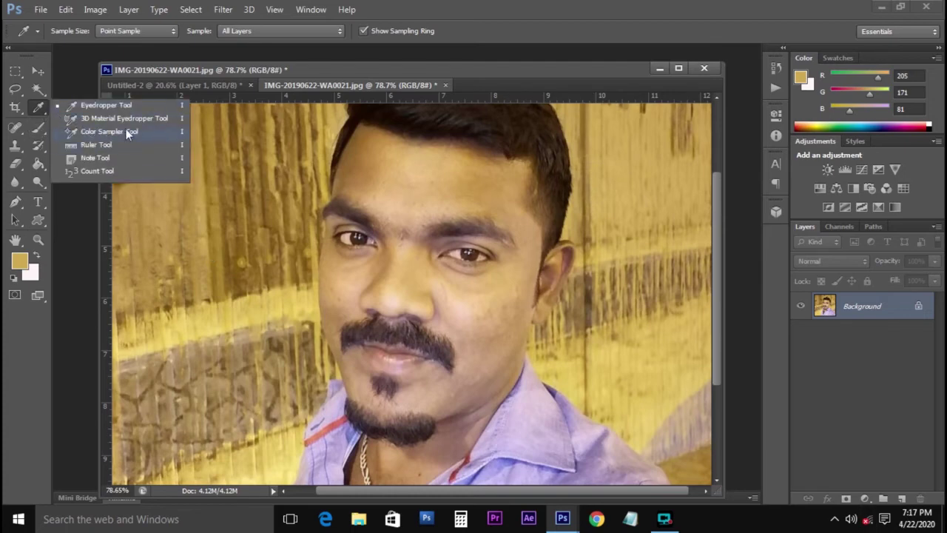
pyautogui.click(34, 112)
pyautogui.rightClick(35, 111)
pyautogui.click(37, 108)
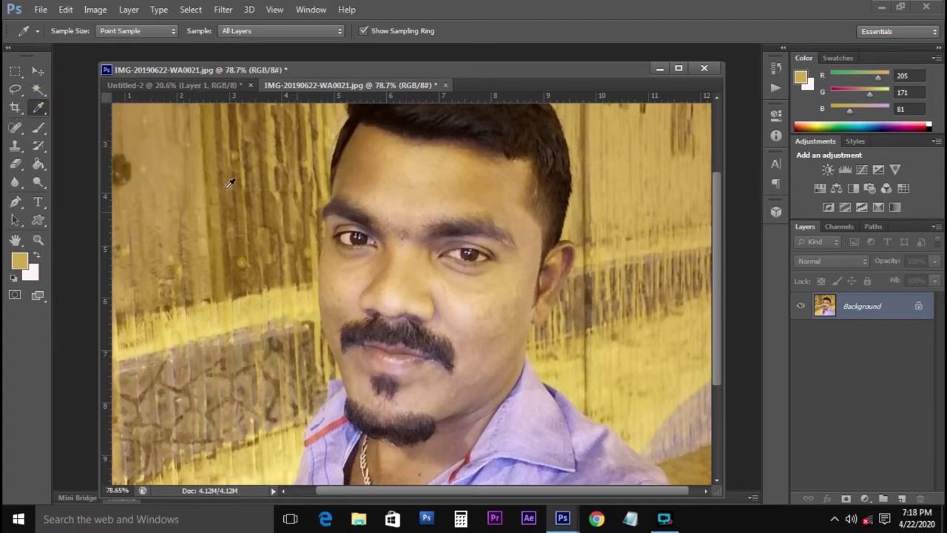
pyautogui.click(445, 85)
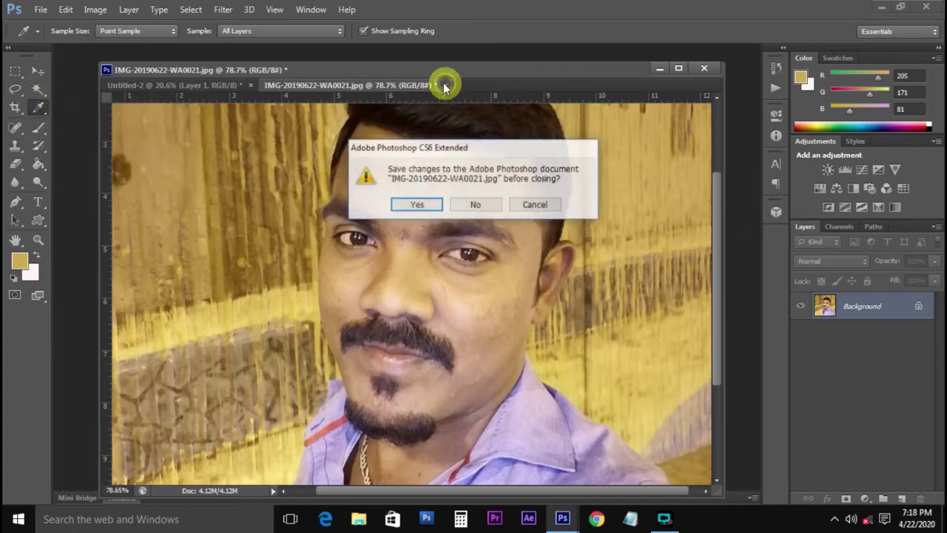
# Close the selfie without saving and open IMG_3345.JPG from the Open dialog
pyautogui.click(479, 201)
pyautogui.doubleClick(749, 169)
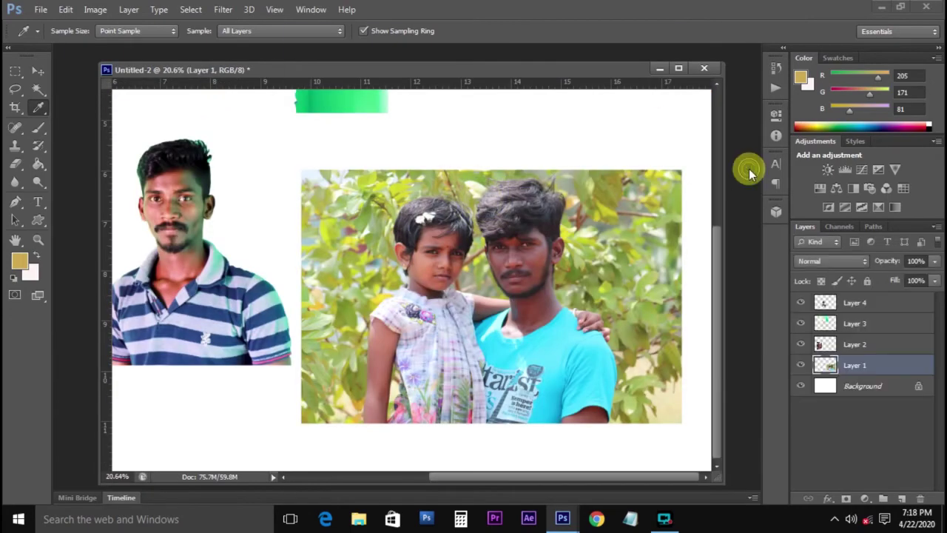
pyautogui.scroll(-3, 518, 218)
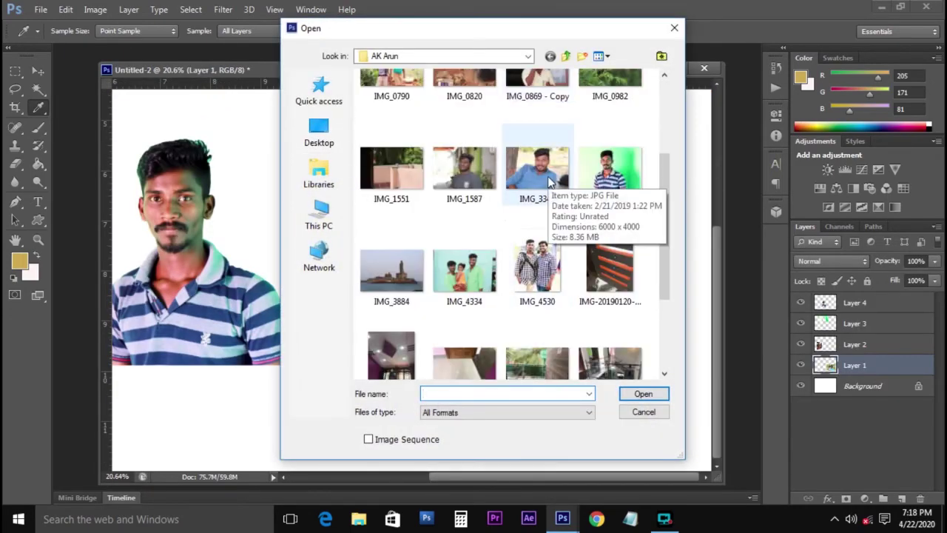
pyautogui.doubleClick(548, 180)
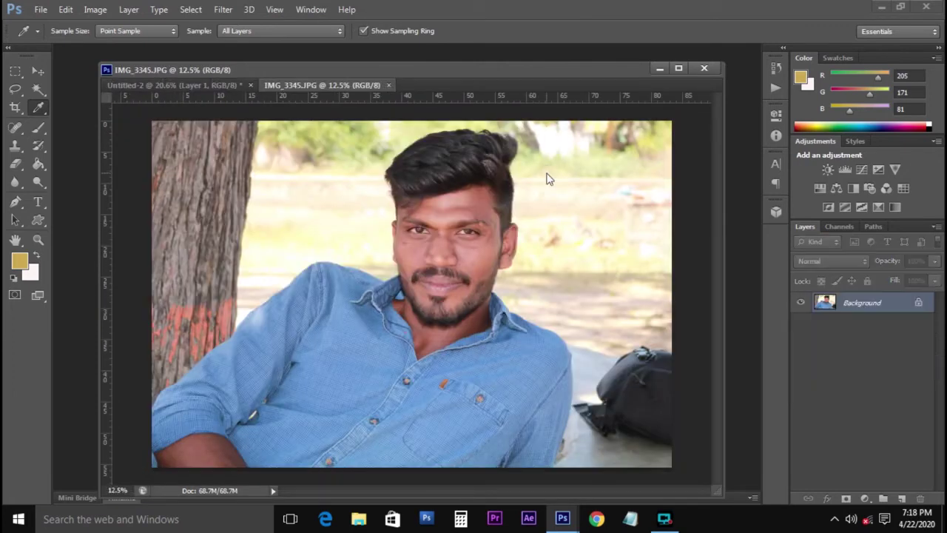
pyautogui.click(17, 127)
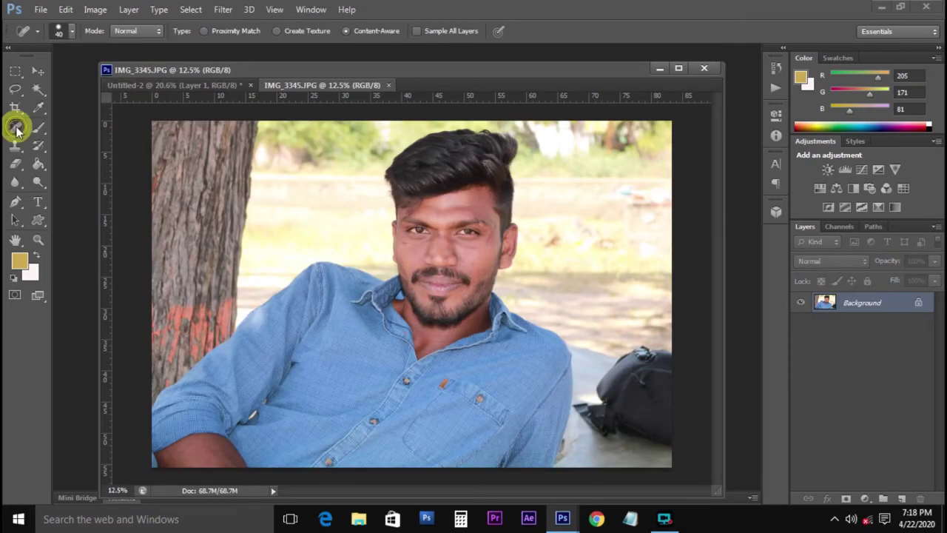
# Spot-heal the marks on the man's right cheek beside the nose
pyautogui.rightClick(19, 130)
pyautogui.click(57, 131)
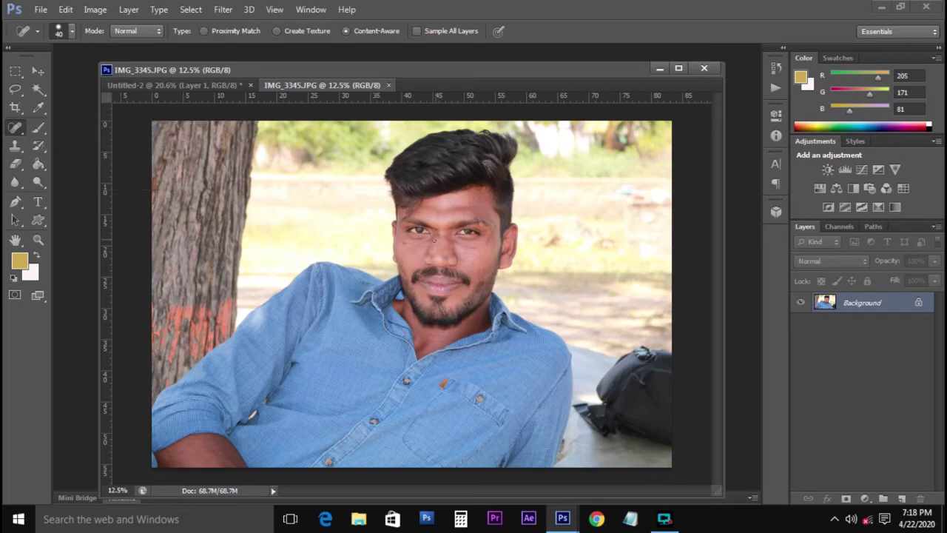
pyautogui.scroll(5, 435, 240)
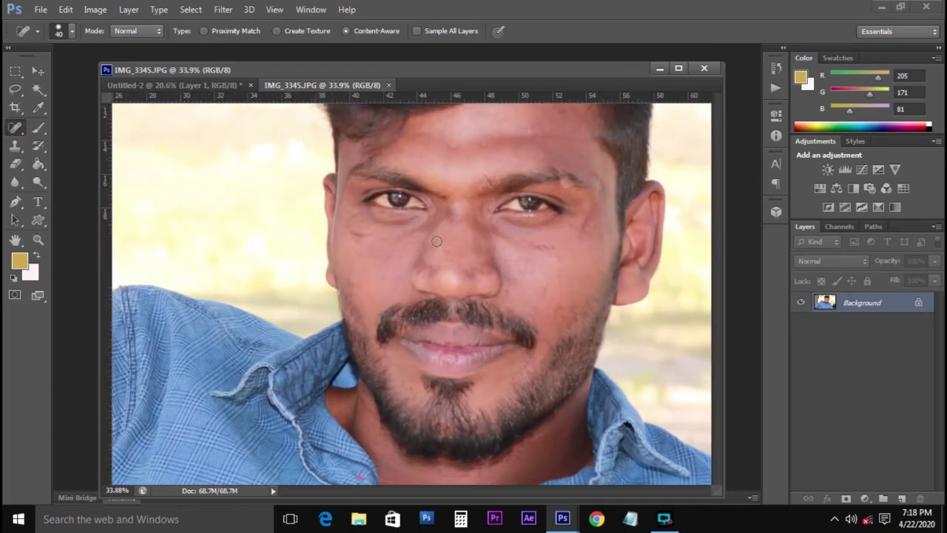
pyautogui.scroll(3, 436, 242)
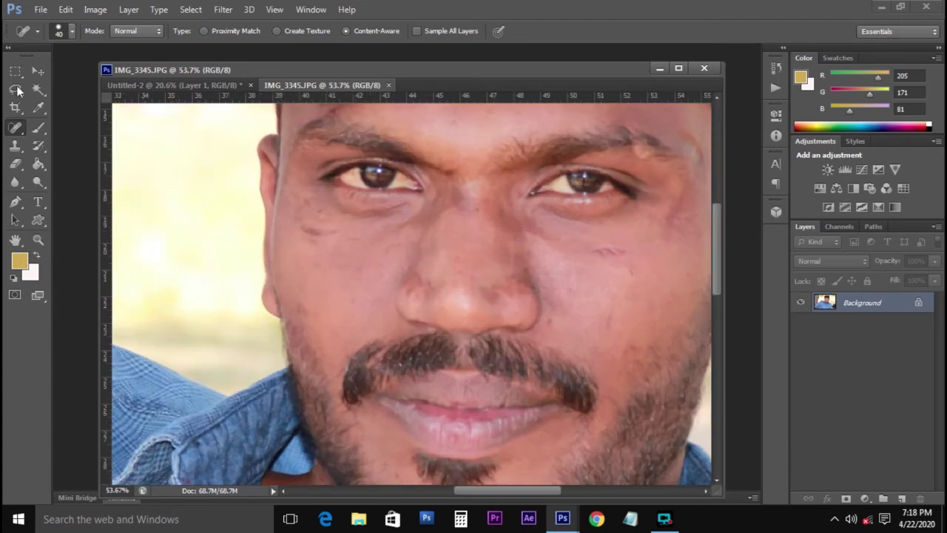
pyautogui.moveTo(617, 256)
pyautogui.mouseDown()
pyautogui.moveTo(588, 253)
pyautogui.moveTo(620, 248)
pyautogui.moveTo(610, 330)
pyautogui.moveTo(617, 297)
pyautogui.mouseUp()
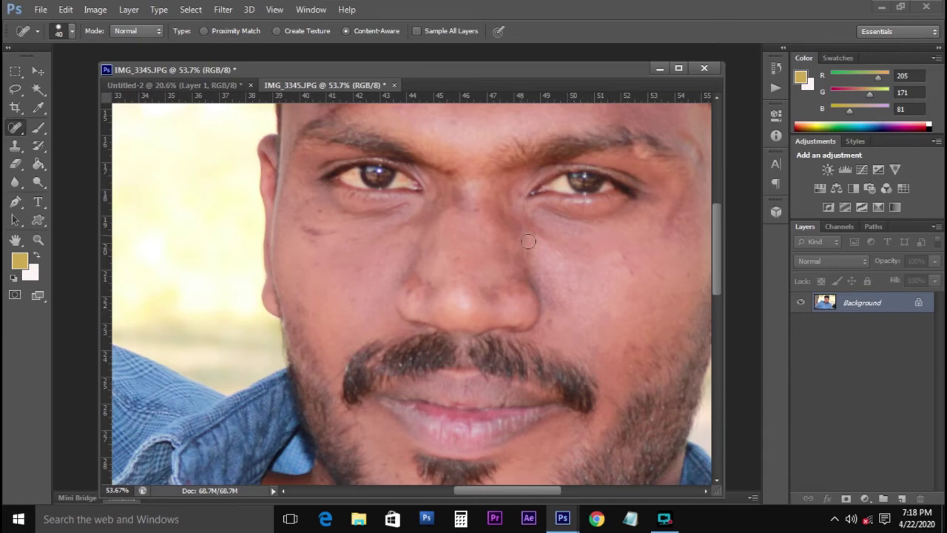
pyautogui.moveTo(657, 244)
pyautogui.mouseDown()
pyautogui.moveTo(678, 200)
pyautogui.moveTo(684, 220)
pyautogui.moveTo(650, 243)
pyautogui.mouseUp()
# Spot-heal the temple mark beside the eyebrow and the blemish along the hairline
pyautogui.scroll(2, 614, 238)
pyautogui.hscroll(5, 555, 239)
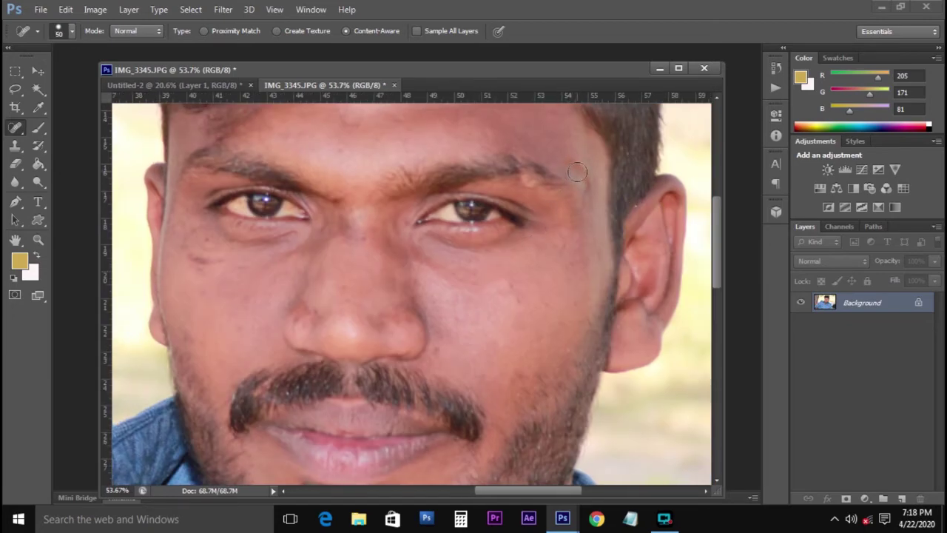
pyautogui.moveTo(577, 172)
pyautogui.mouseDown()
pyautogui.moveTo(566, 213)
pyautogui.moveTo(592, 161)
pyautogui.moveTo(570, 208)
pyautogui.mouseUp()
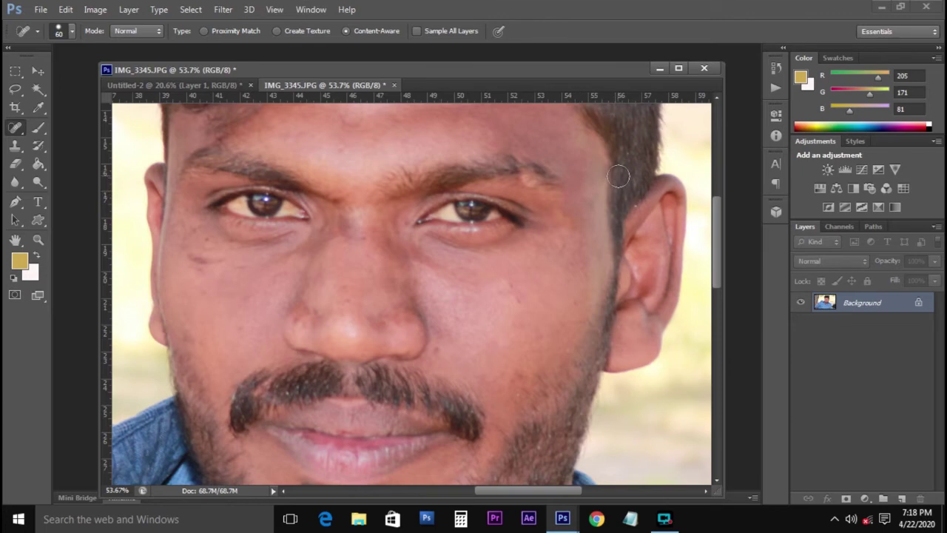
pyautogui.scroll(2, 616, 177)
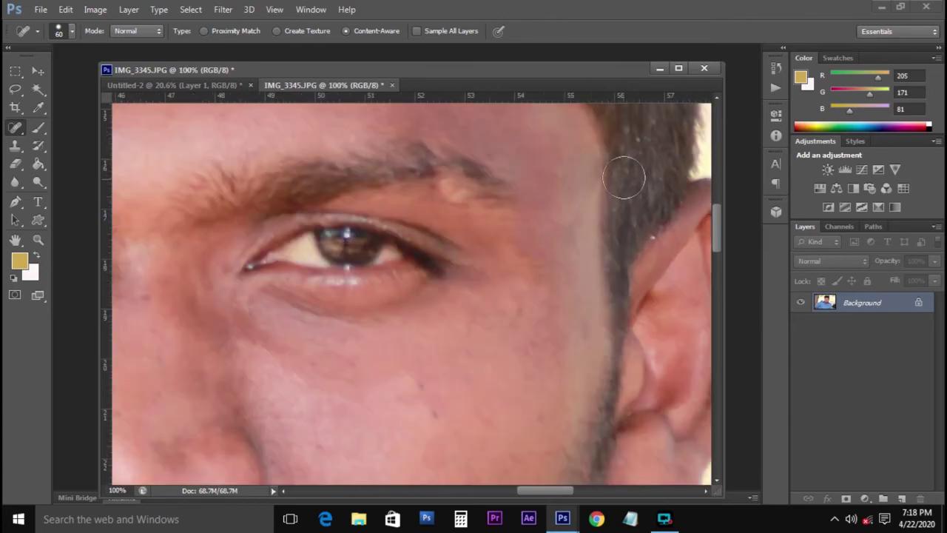
pyautogui.moveTo(624, 178)
pyautogui.mouseDown()
pyautogui.moveTo(615, 165)
pyautogui.moveTo(608, 214)
pyautogui.mouseUp()
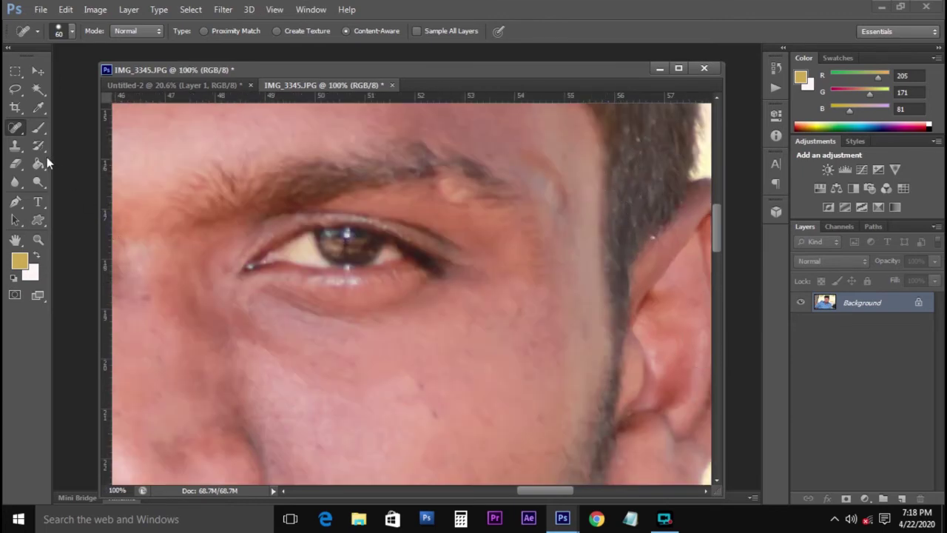
pyautogui.rightClick(17, 130)
# Heal the temple above the eyebrow with the Healing Brush sampled from cheek skin
pyautogui.click(81, 138)
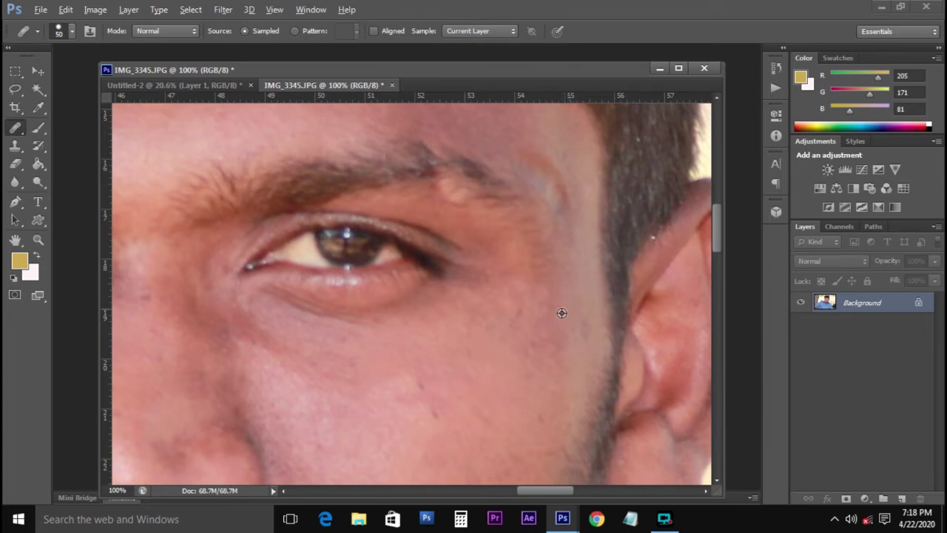
pyautogui.keyDown('alt'); pyautogui.click(477, 338); pyautogui.keyUp('alt')
pyautogui.moveTo(562, 213); pyautogui.dragTo(527, 148)
pyautogui.keyDown('alt'); pyautogui.click(501, 342); pyautogui.keyUp('alt')
pyautogui.click(480, 117)
pyautogui.click(511, 134)
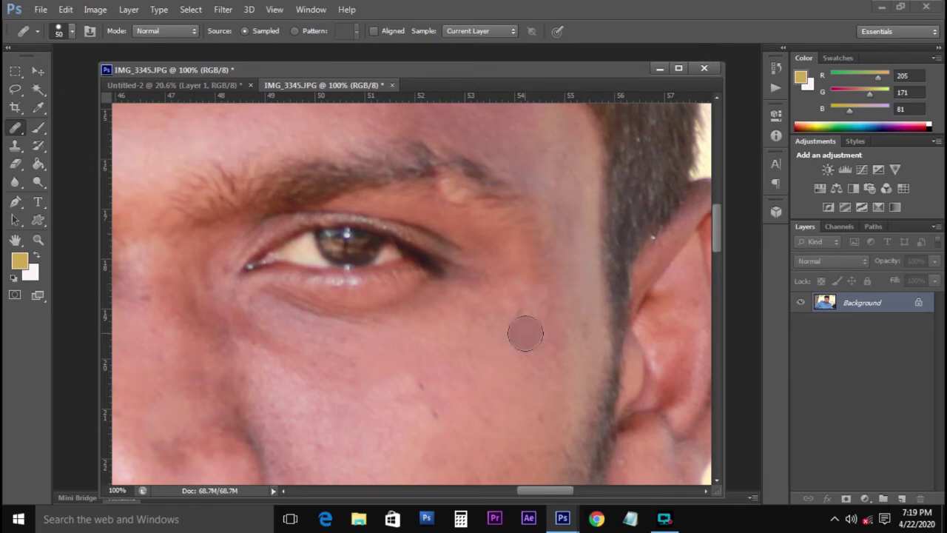
# Resample clean cheek skin and heal the blemishes beside and under the eye, then zoom out
pyautogui.moveTo(474, 343); pyautogui.dragTo(520, 197)
pyautogui.moveTo(444, 400); pyautogui.dragTo(463, 230)
pyautogui.moveTo(118, 119); pyautogui.dragTo(482, 270)
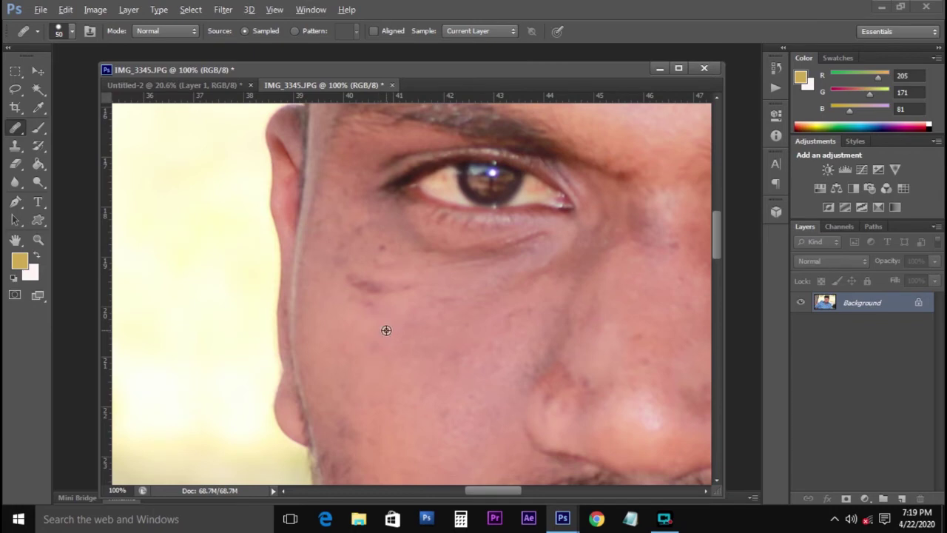
pyautogui.keyDown('alt'); pyautogui.click(404, 348); pyautogui.keyUp('alt')
pyautogui.keyDown('alt'); pyautogui.click(389, 368); pyautogui.keyUp('alt')
pyautogui.click(402, 295)
pyautogui.click(365, 254)
pyautogui.click(372, 260)
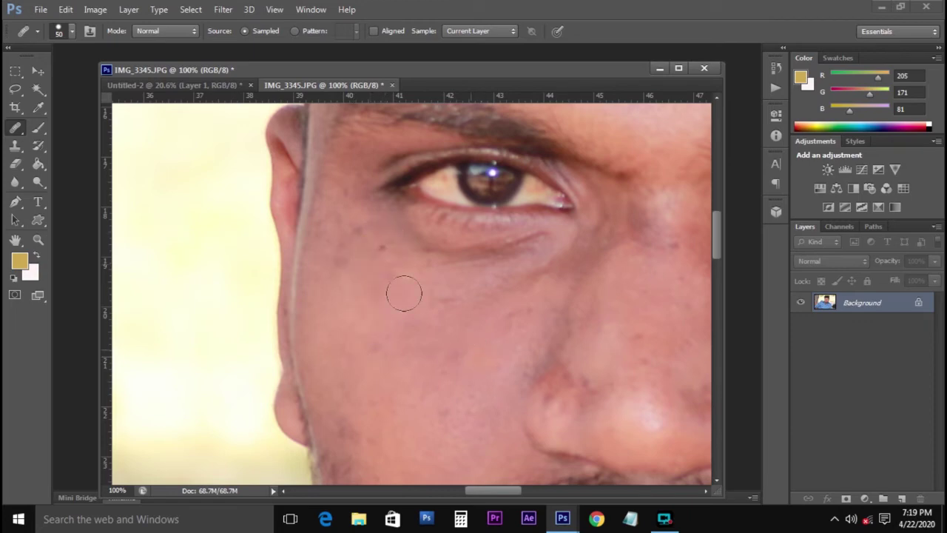
pyautogui.click(425, 229)
pyautogui.scroll(-2, 425, 230)
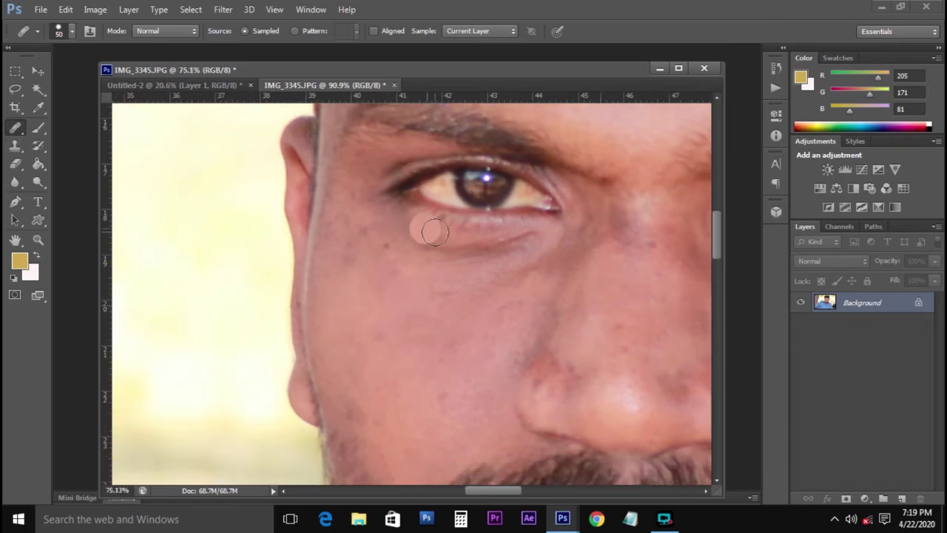
pyautogui.rightClick(26, 131)
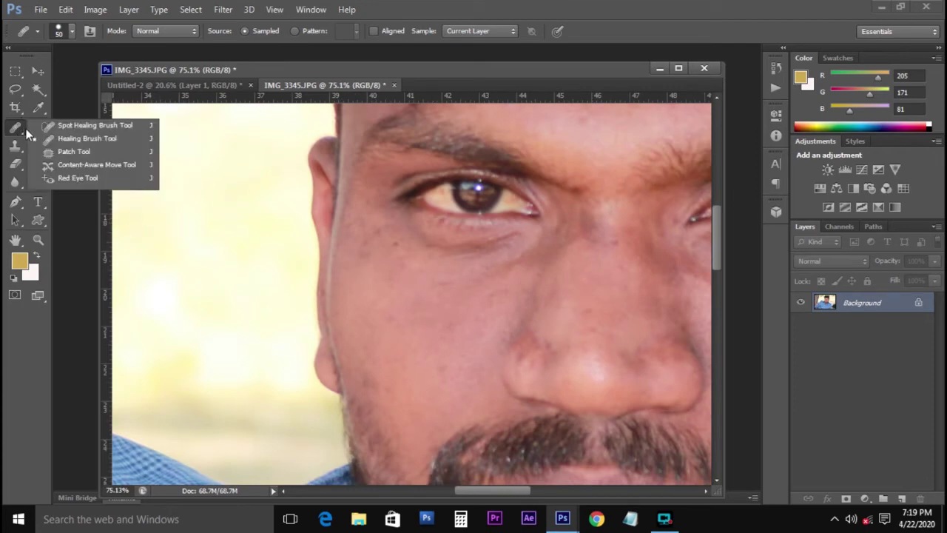
# Patch a spot on the nose using the Patch Tool in Source mode
pyautogui.click(62, 151)
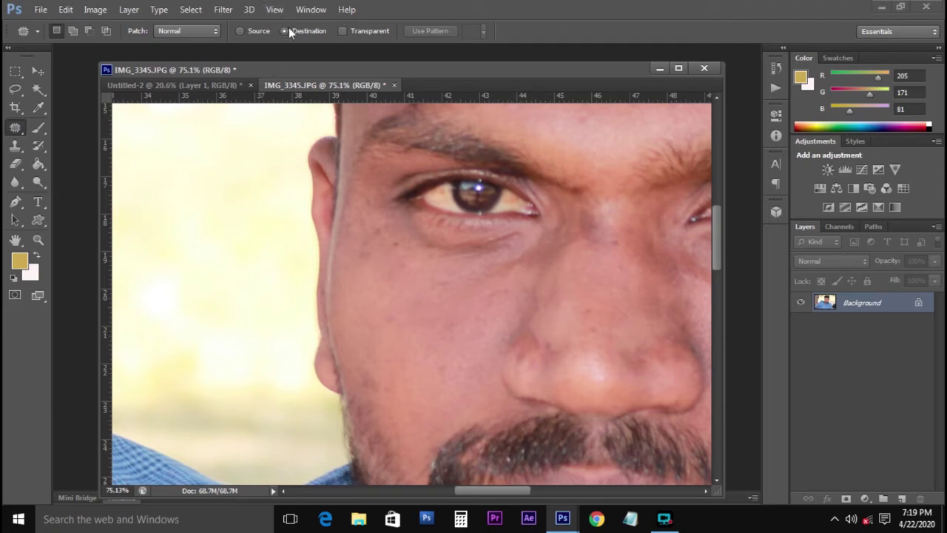
pyautogui.click(242, 30)
pyautogui.moveTo(516, 332)
pyautogui.mouseDown()
pyautogui.moveTo(519, 359)
pyautogui.moveTo(553, 357)
pyautogui.moveTo(552, 340)
pyautogui.moveTo(529, 321)
pyautogui.moveTo(529, 342)
pyautogui.moveTo(469, 320)
pyautogui.mouseUp()
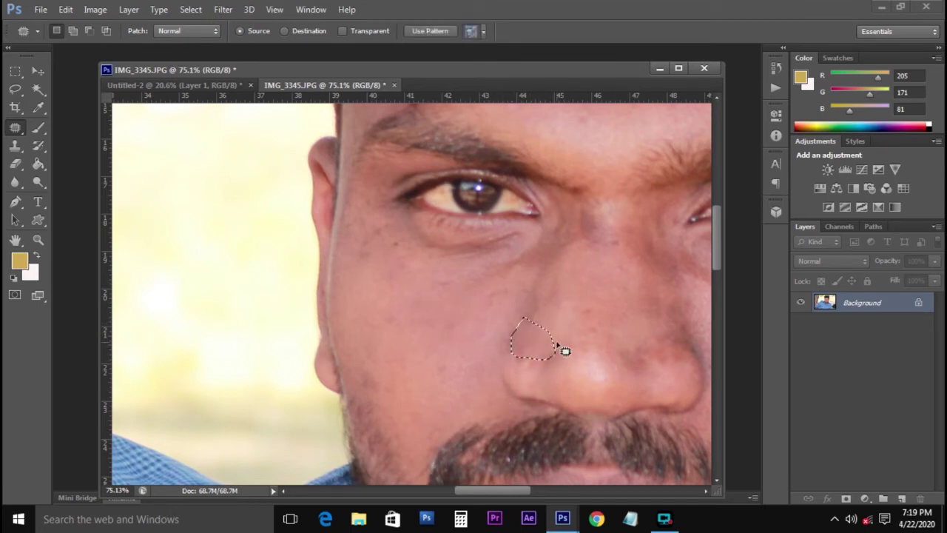
pyautogui.hotkey('ctrl', 'd')
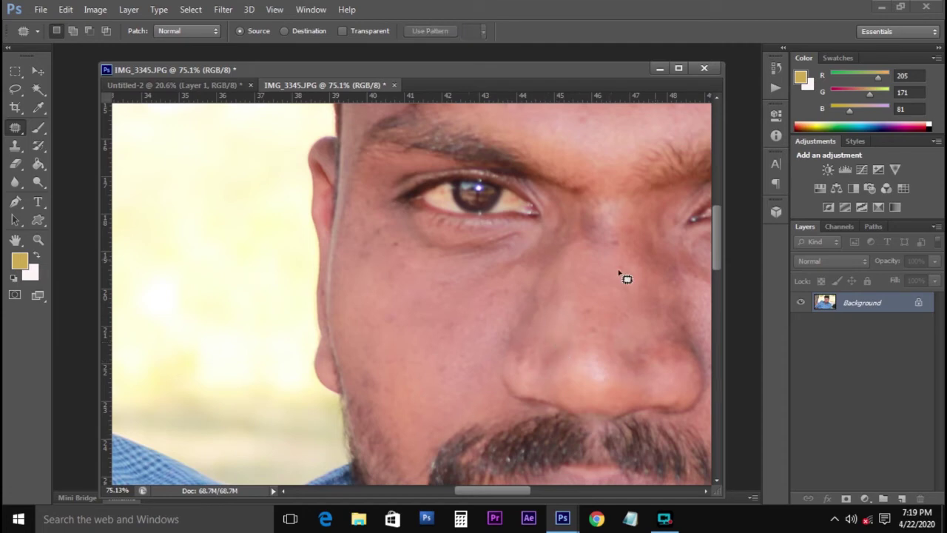
# Switch the Patch Tool to Destination mode and patch three spots on the forehead
pyautogui.click(626, 235)
pyautogui.moveTo(613, 226); pyautogui.dragTo(570, 260)
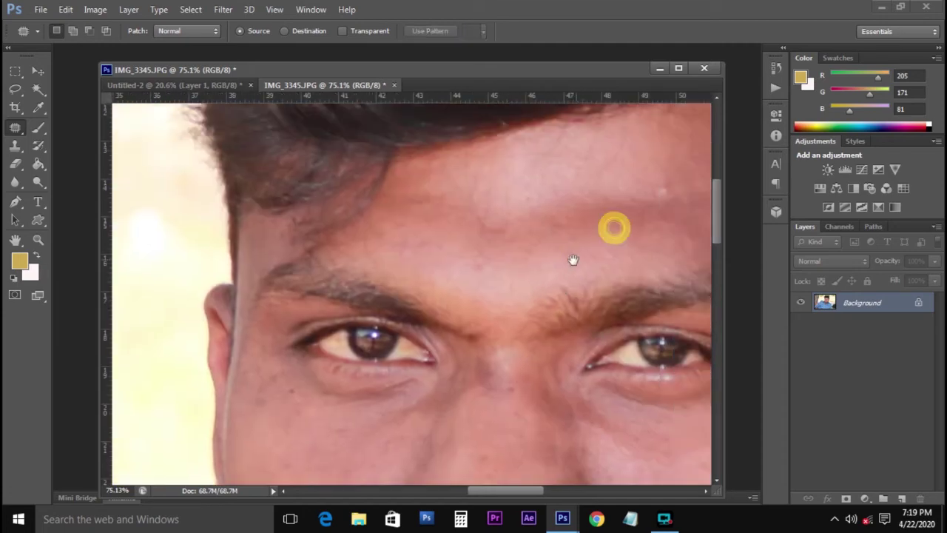
pyautogui.moveTo(490, 256); pyautogui.dragTo(484, 256)
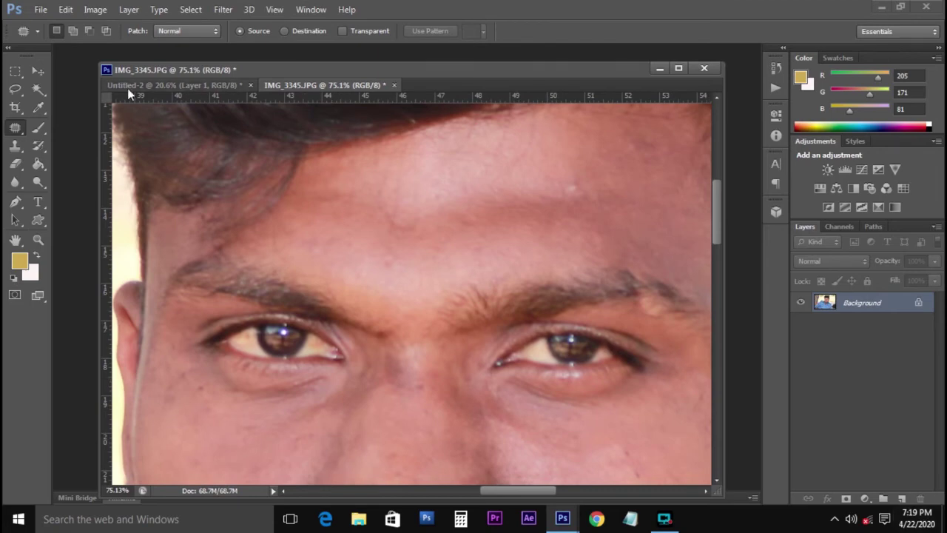
pyautogui.click(284, 31)
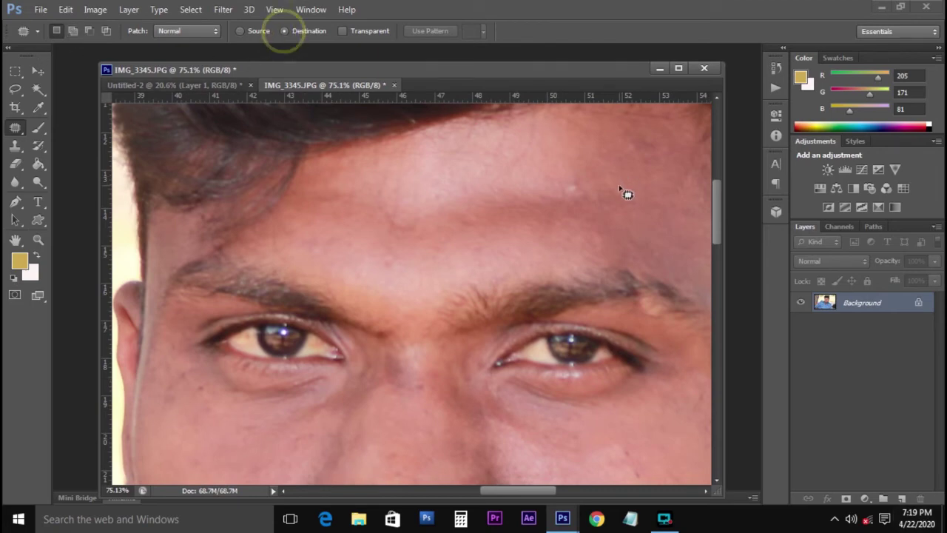
pyautogui.moveTo(629, 181)
pyautogui.mouseDown()
pyautogui.moveTo(622, 215)
pyautogui.moveTo(645, 216)
pyautogui.moveTo(653, 202)
pyautogui.moveTo(642, 179)
pyautogui.moveTo(595, 199)
pyautogui.mouseUp()
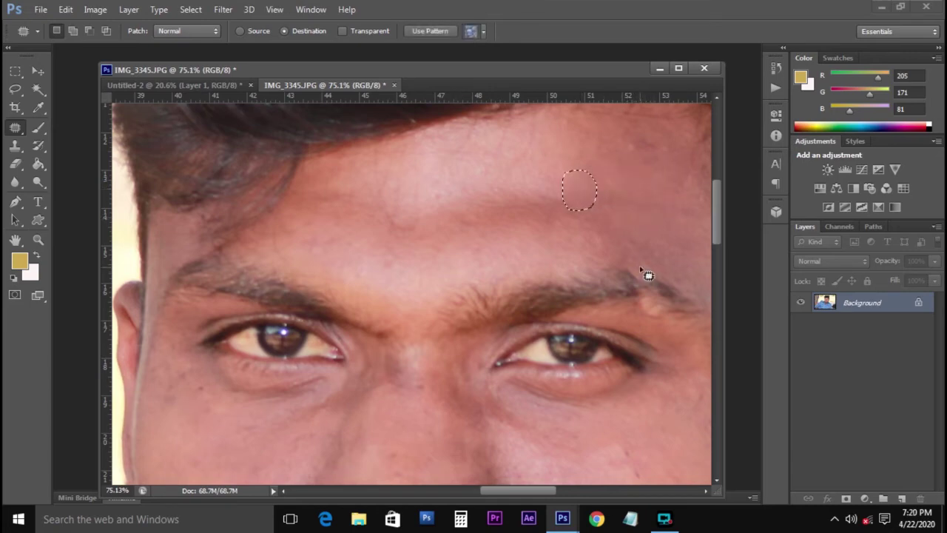
pyautogui.hotkey('ctrl', 'd')
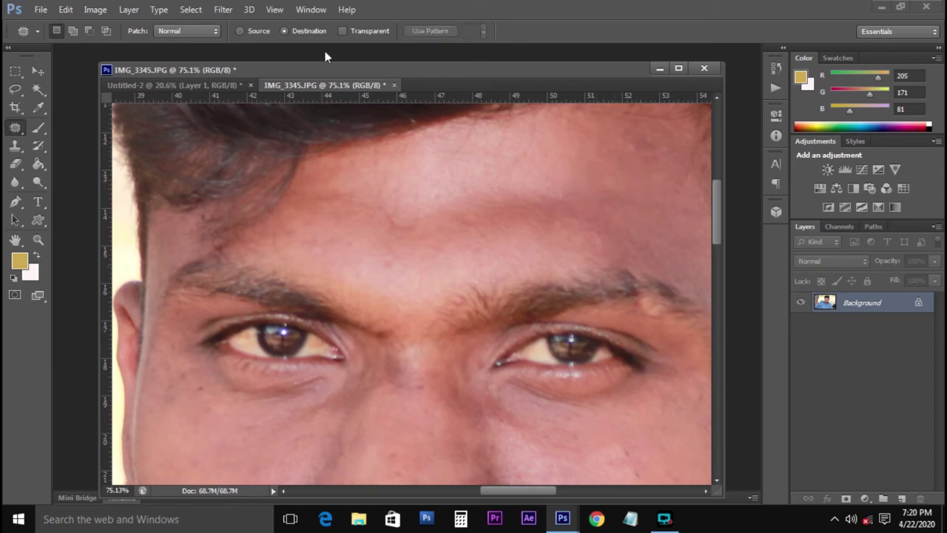
pyautogui.moveTo(622, 143)
pyautogui.mouseDown()
pyautogui.moveTo(659, 172)
pyautogui.moveTo(664, 152)
pyautogui.moveTo(652, 139)
pyautogui.moveTo(622, 142)
pyautogui.moveTo(643, 143)
pyautogui.moveTo(628, 197)
pyautogui.mouseUp()
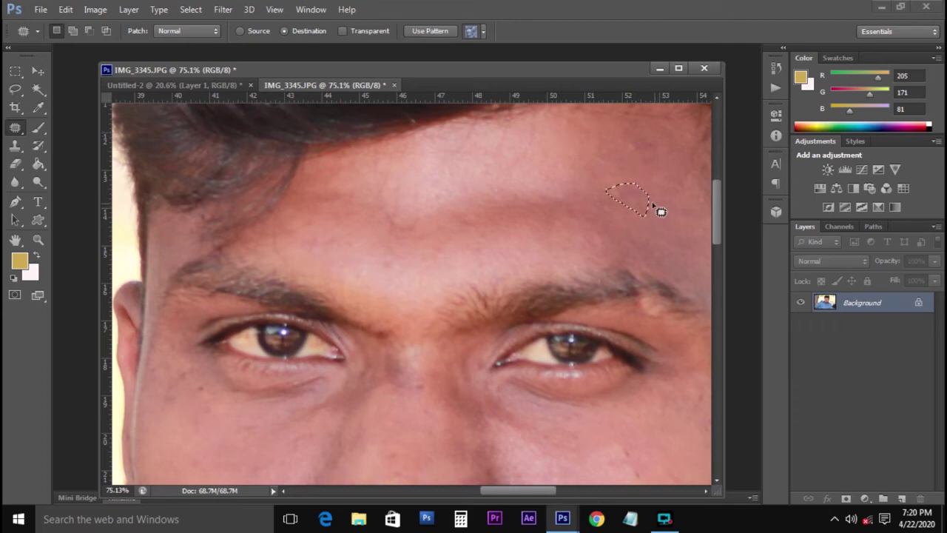
pyautogui.hotkey('ctrl', 'd')
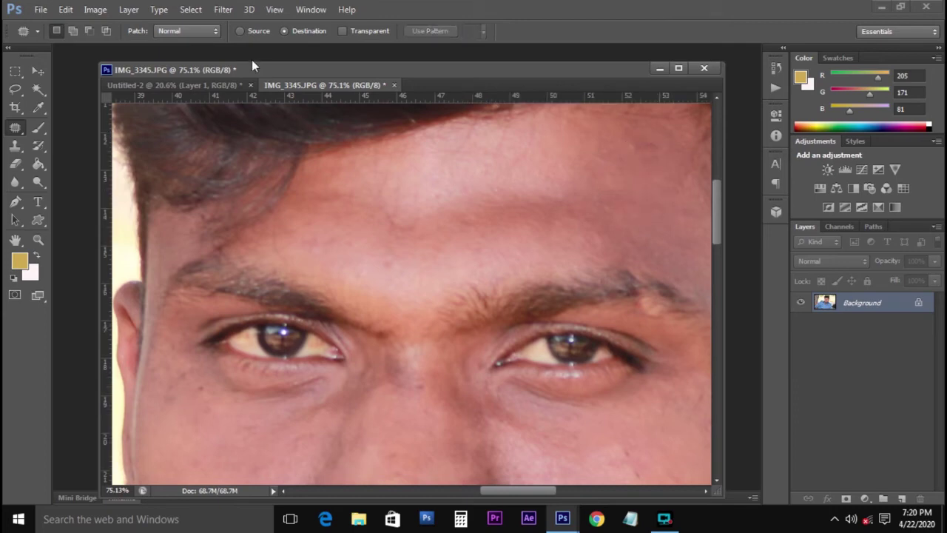
pyautogui.moveTo(624, 135)
pyautogui.mouseDown()
pyautogui.moveTo(644, 184)
pyautogui.moveTo(653, 141)
pyautogui.moveTo(657, 167)
pyautogui.moveTo(641, 148)
pyautogui.mouseUp()
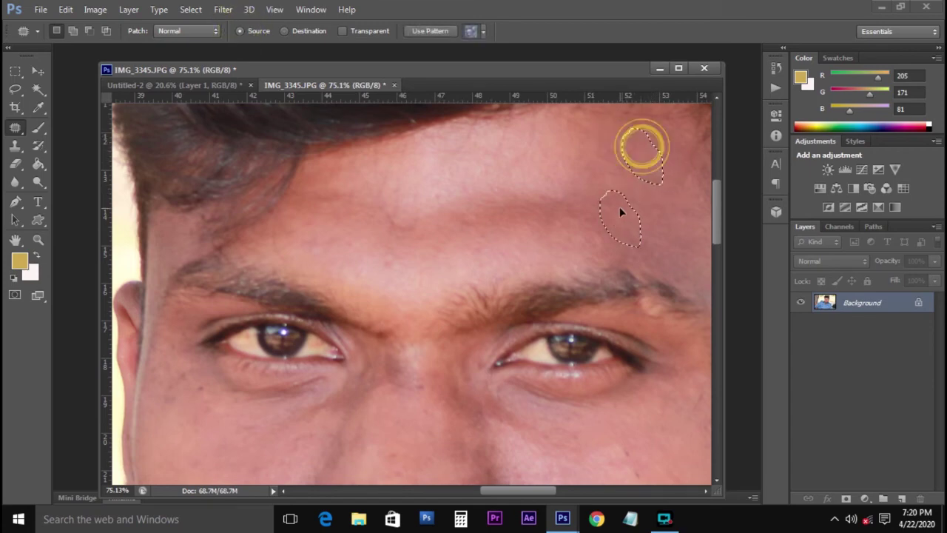
pyautogui.hotkey('ctrl', 'd')
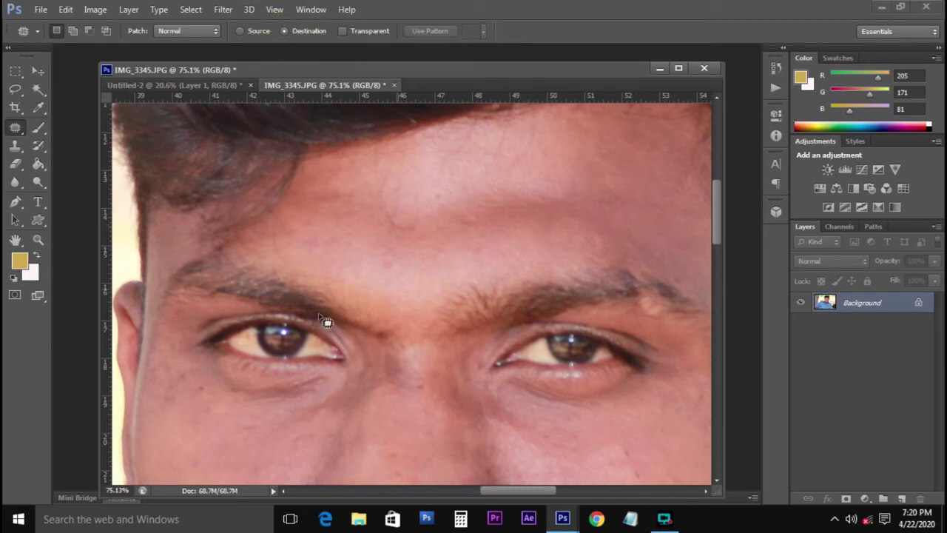
# Patch a cheek blemish with nearby skin, cancelling the save options that appear
pyautogui.moveTo(158, 431)
pyautogui.mouseDown()
pyautogui.moveTo(185, 452)
pyautogui.moveTo(180, 430)
pyautogui.moveTo(154, 422)
pyautogui.moveTo(170, 426)
pyautogui.moveTo(166, 382)
pyautogui.mouseUp()
pyautogui.hotkey('ctrl', 'd')
pyautogui.hotkey('ctrl', 's')
pyautogui.click(569, 145)
pyautogui.rightClick(21, 130)
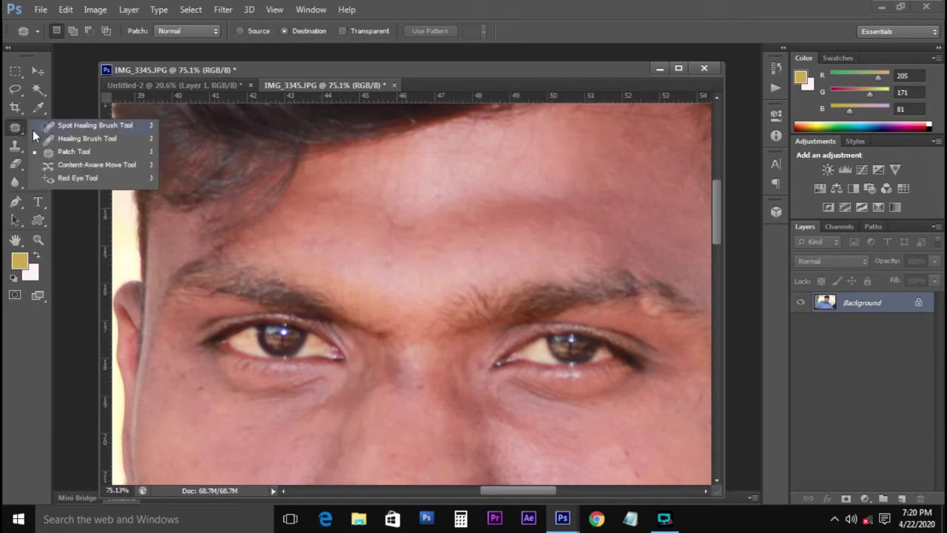
# With the Content-Aware Move Tool, move the right eye down and to the right
pyautogui.click(66, 167)
pyautogui.scroll(-2, 437, 286)
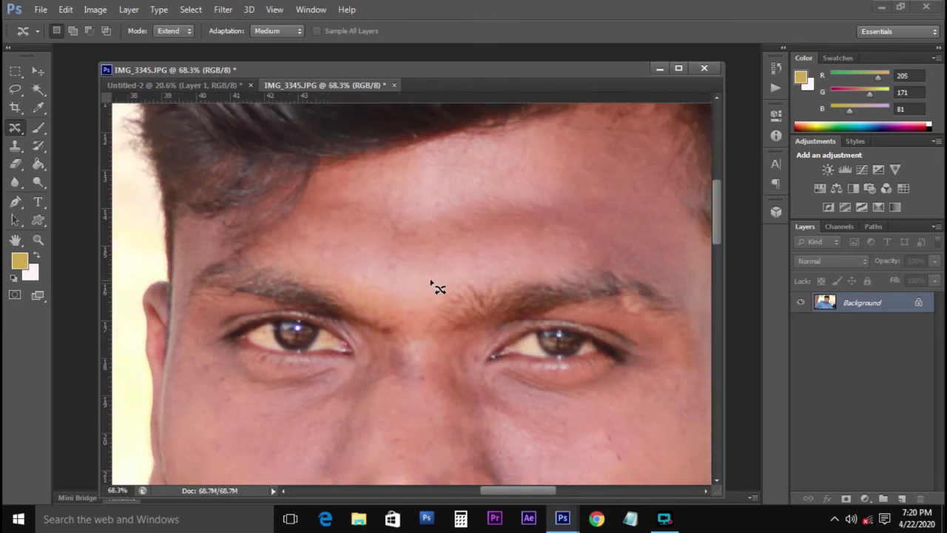
pyautogui.scroll(-1, 432, 273)
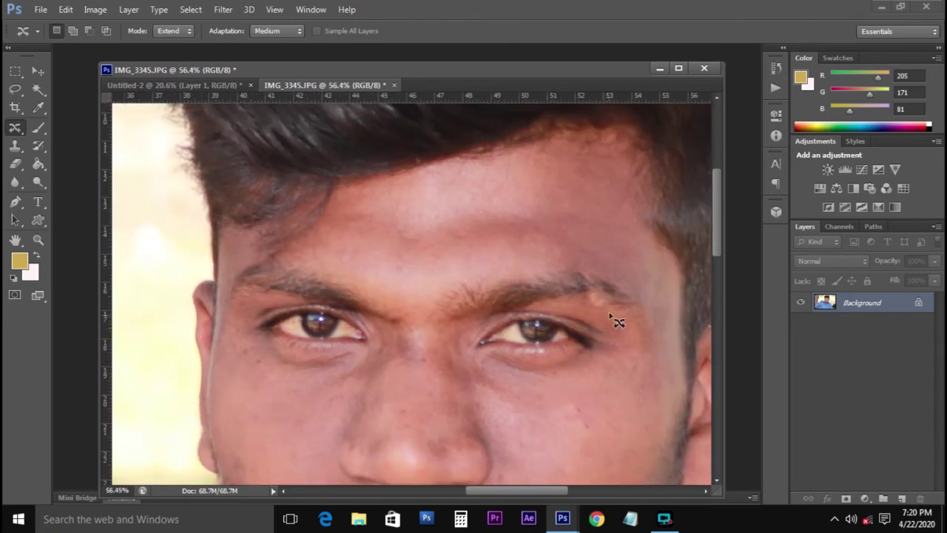
pyautogui.click(460, 358)
pyautogui.moveTo(457, 355)
pyautogui.mouseDown()
pyautogui.moveTo(487, 374)
pyautogui.moveTo(607, 377)
pyautogui.moveTo(626, 317)
pyautogui.moveTo(603, 284)
pyautogui.moveTo(566, 275)
pyautogui.moveTo(492, 287)
pyautogui.moveTo(461, 297)
pyautogui.moveTo(445, 330)
pyautogui.moveTo(457, 355)
pyautogui.mouseUp()
pyautogui.moveTo(569, 330); pyautogui.dragTo(587, 423)
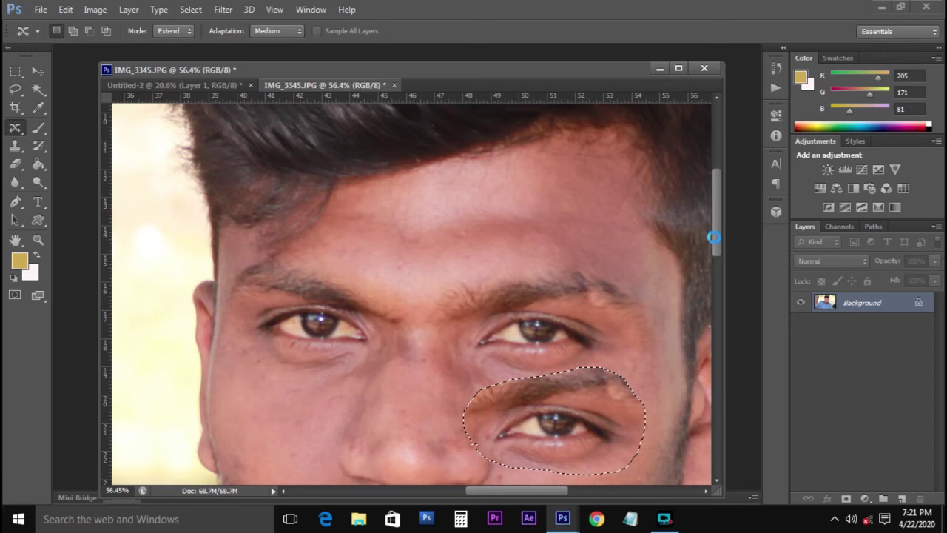
pyautogui.scroll(-3, 713, 237)
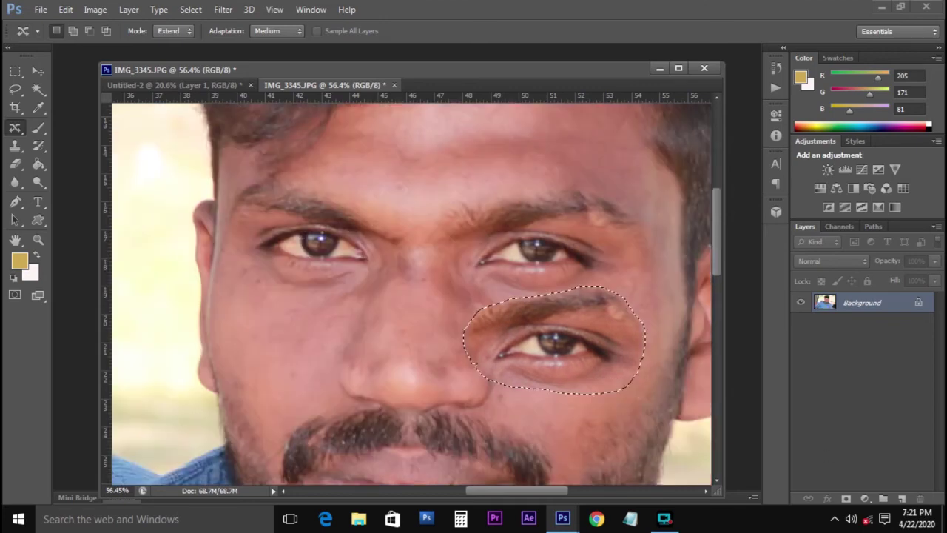
pyautogui.click(366, 279)
# Try moving the left eye onto the cheek in Move mode, then undo and deselect
pyautogui.moveTo(362, 280); pyautogui.dragTo(261, 224)
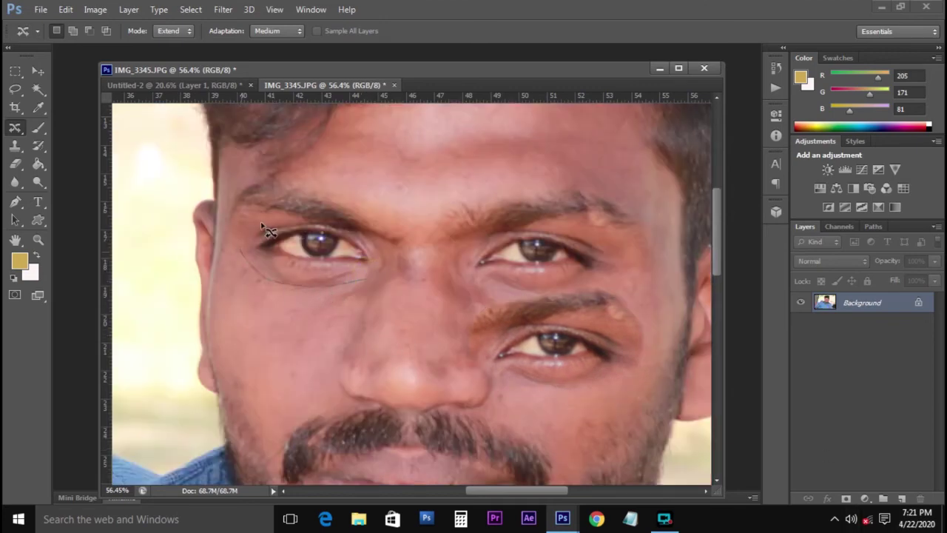
pyautogui.moveTo(377, 238); pyautogui.dragTo(369, 281)
pyautogui.click(174, 31)
pyautogui.click(189, 45)
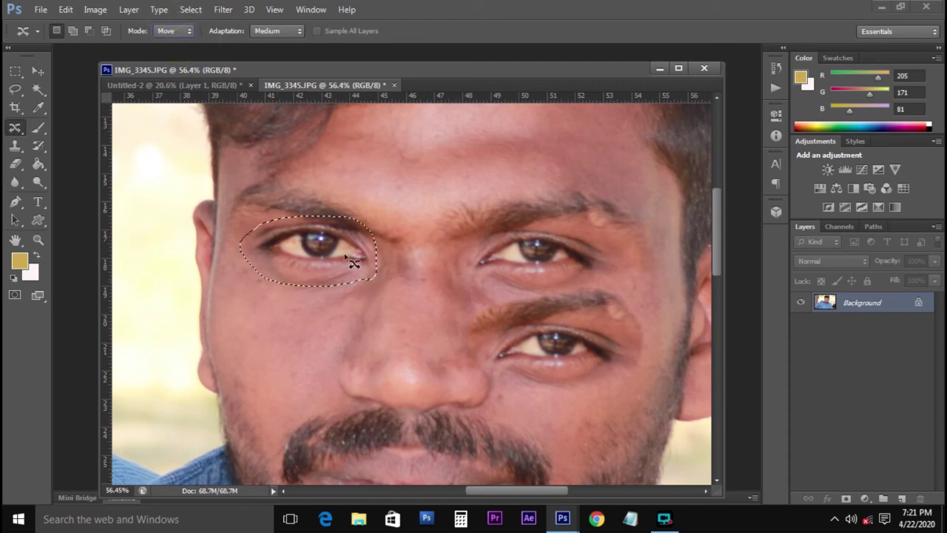
pyautogui.moveTo(355, 252); pyautogui.dragTo(323, 338)
pyautogui.moveTo(247, 249)
pyautogui.mouseDown()
pyautogui.moveTo(342, 282)
pyautogui.moveTo(386, 264)
pyautogui.moveTo(336, 226)
pyautogui.moveTo(300, 218)
pyautogui.moveTo(244, 250)
pyautogui.mouseUp()
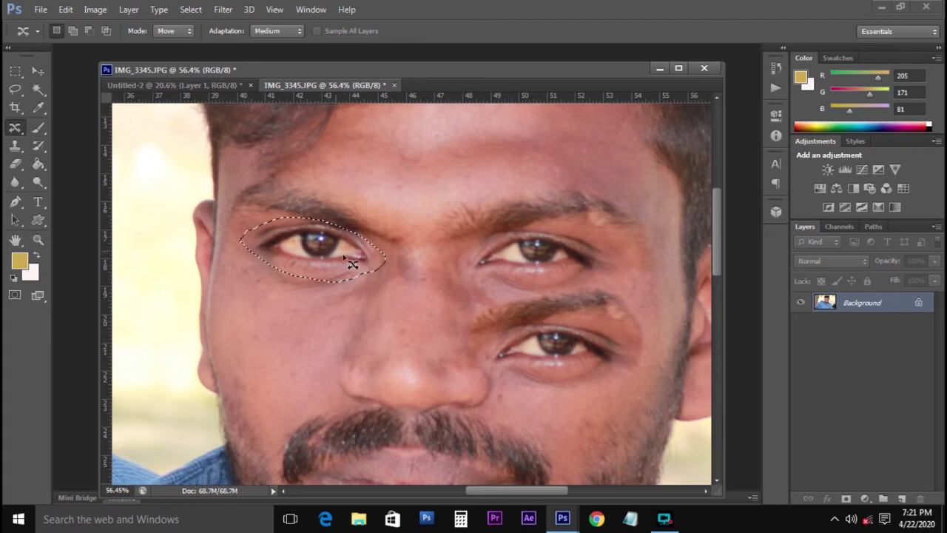
pyautogui.moveTo(350, 263); pyautogui.dragTo(326, 318)
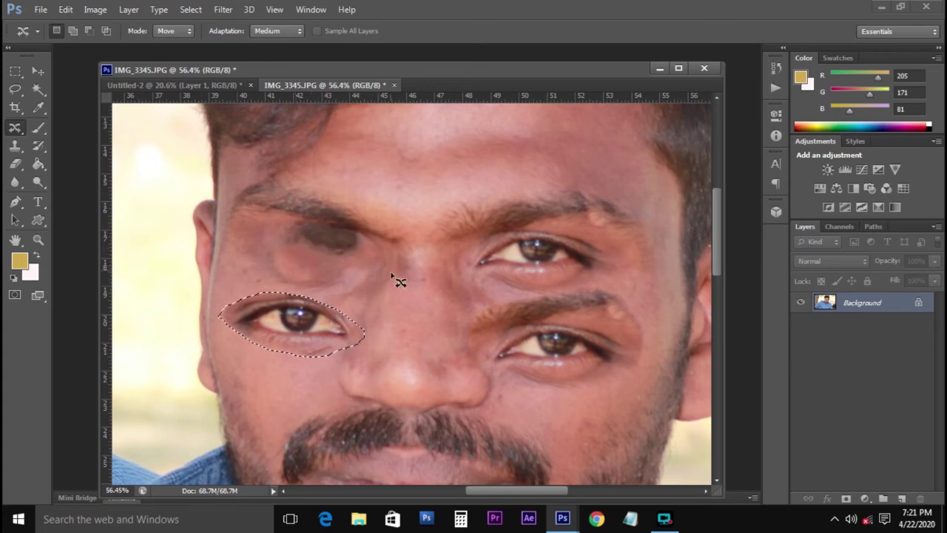
pyautogui.hotkey('ctrl', 'z')
pyautogui.hotkey('ctrl', 'd')
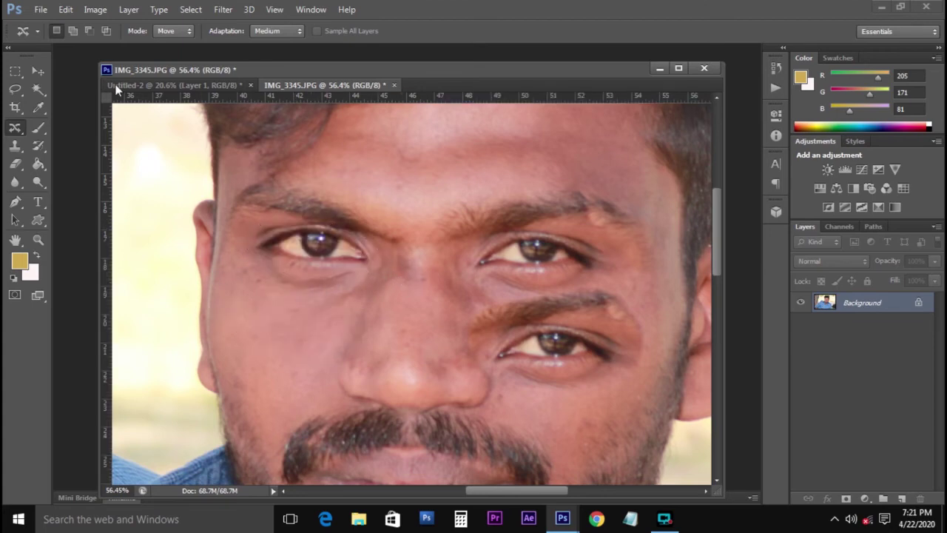
# Place a copy of the left eye lower on the cheek in Extend mode and deselect
pyautogui.click(173, 28)
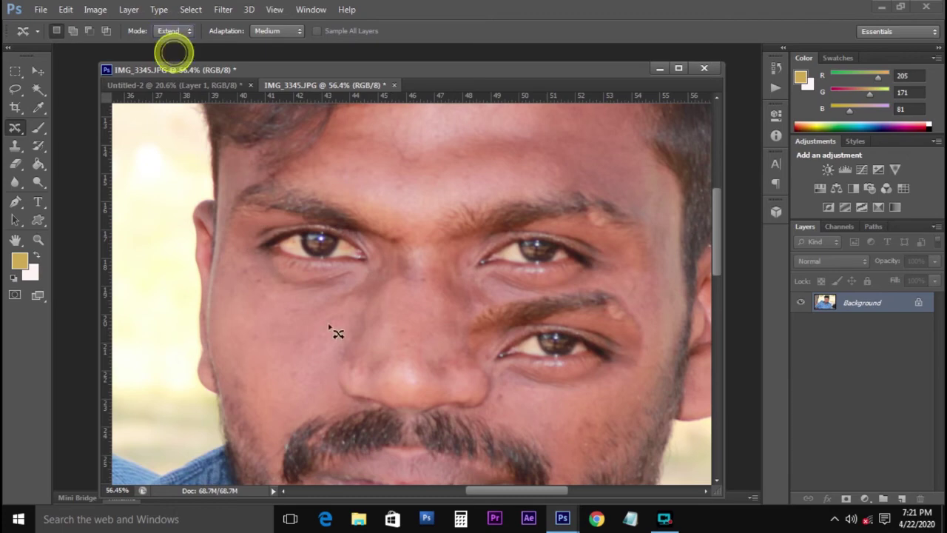
pyautogui.moveTo(249, 252)
pyautogui.mouseDown()
pyautogui.moveTo(357, 279)
pyautogui.moveTo(370, 260)
pyautogui.moveTo(366, 237)
pyautogui.moveTo(282, 221)
pyautogui.moveTo(243, 258)
pyautogui.mouseUp()
pyautogui.moveTo(327, 248); pyautogui.dragTo(298, 338)
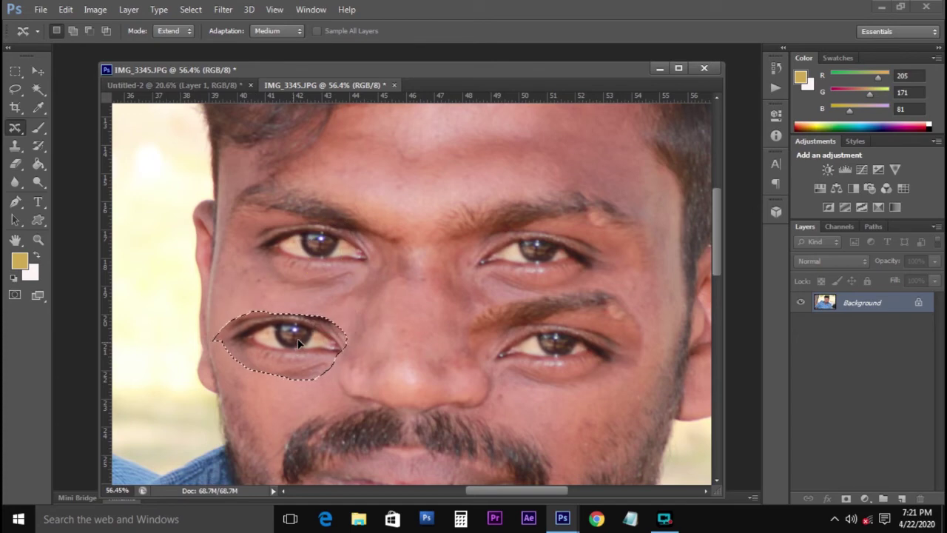
pyautogui.hotkey('ctrl', 'd')
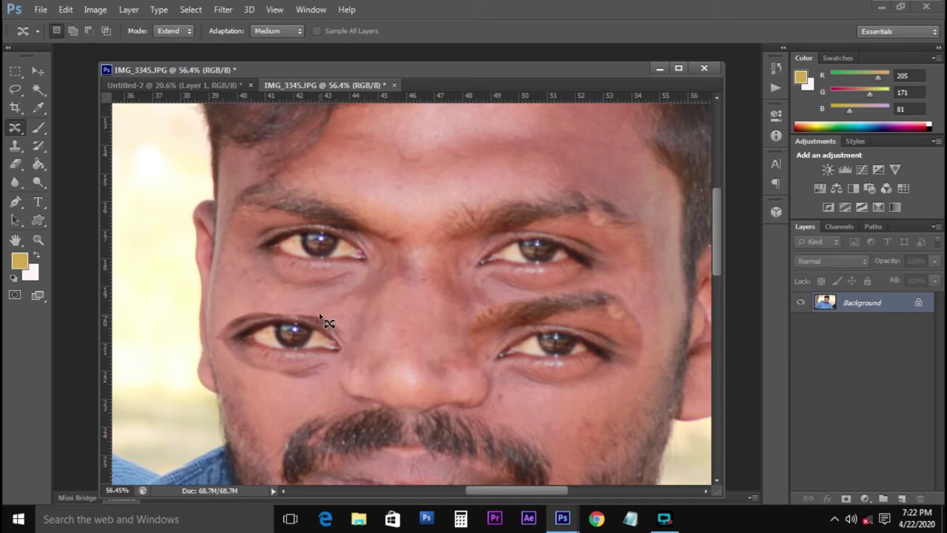
pyautogui.rightClick(14, 129)
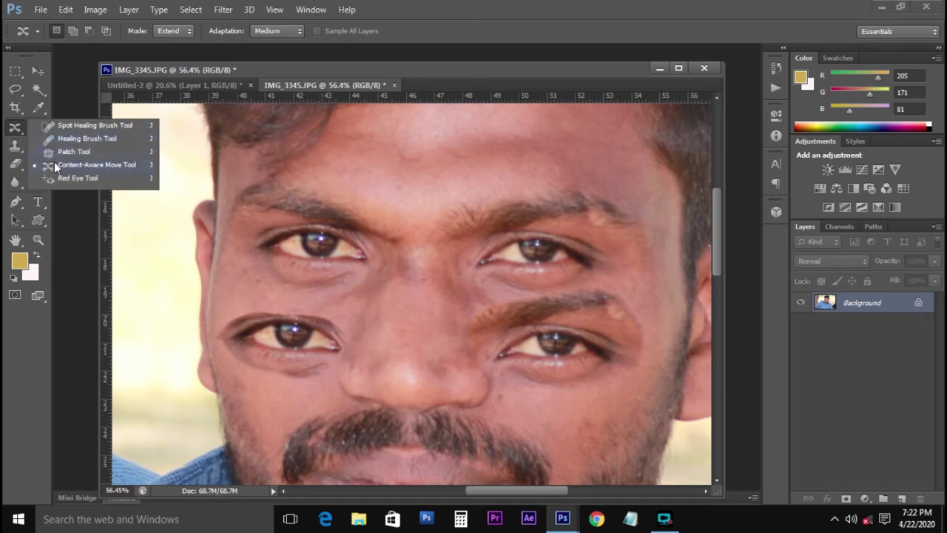
# Darken both upper-eye pupils with the Red Eye Tool, then zoom out to the whole face
pyautogui.click(63, 179)
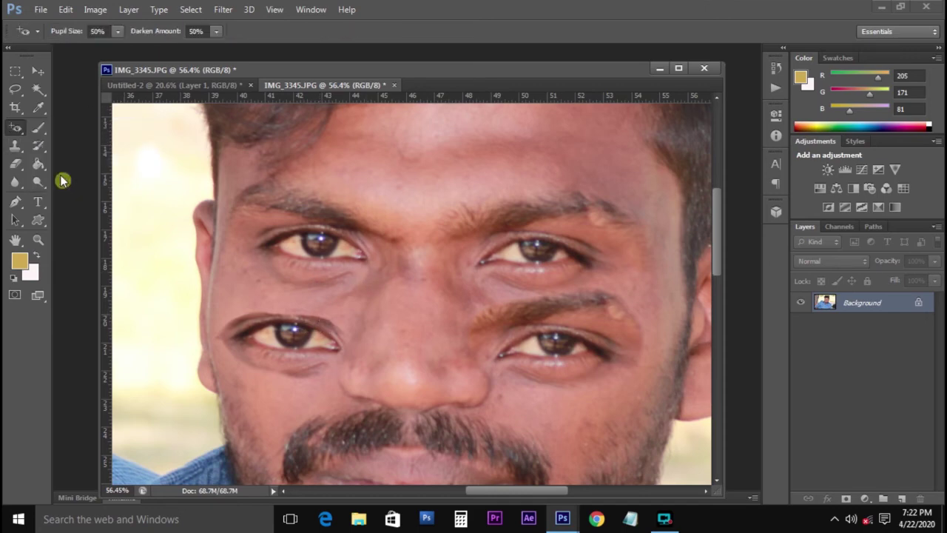
pyautogui.click(322, 240)
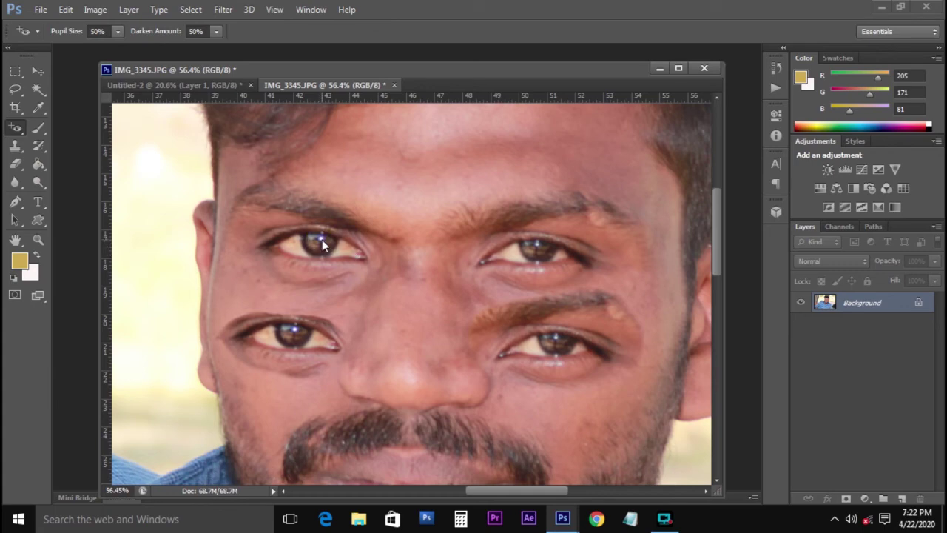
pyautogui.click(535, 252)
pyautogui.scroll(-8, 412, 236)
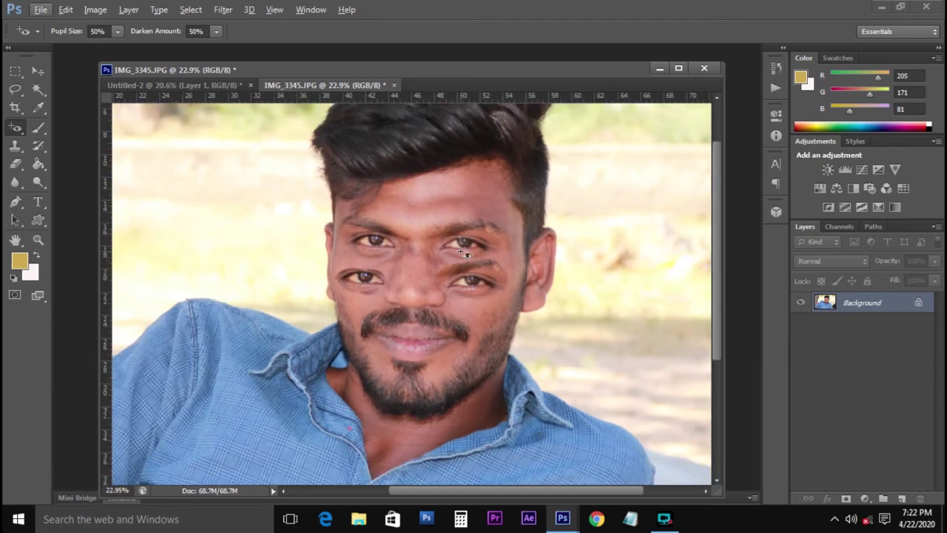
pyautogui.click(311, 9)
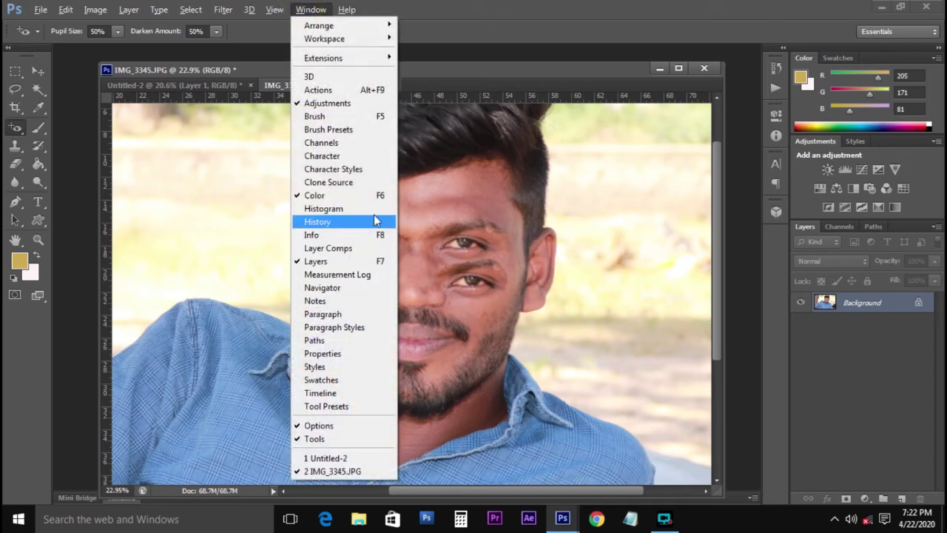
# Revert IMG_3345.JPG to its original snapshot in the History panel, then collapse the panel
pyautogui.click(774, 68)
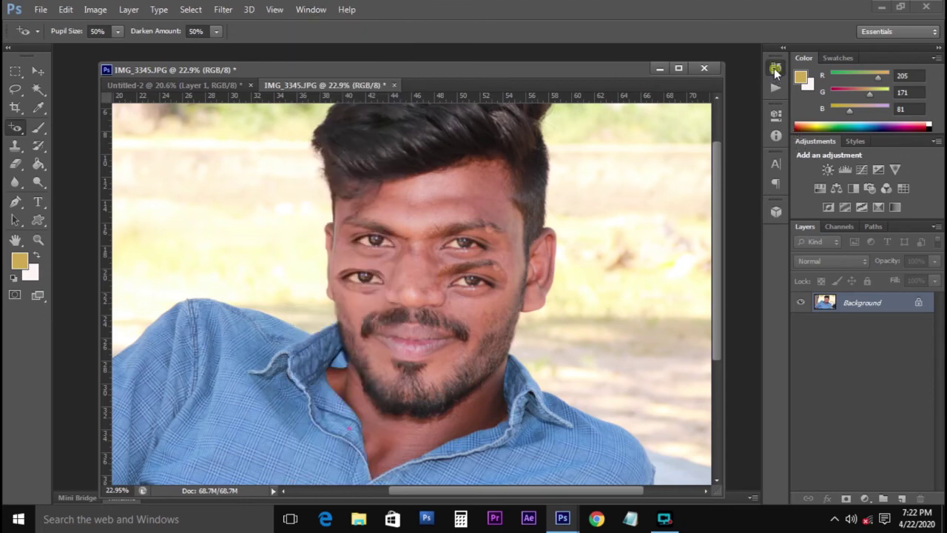
pyautogui.click(772, 69)
pyautogui.click(775, 68)
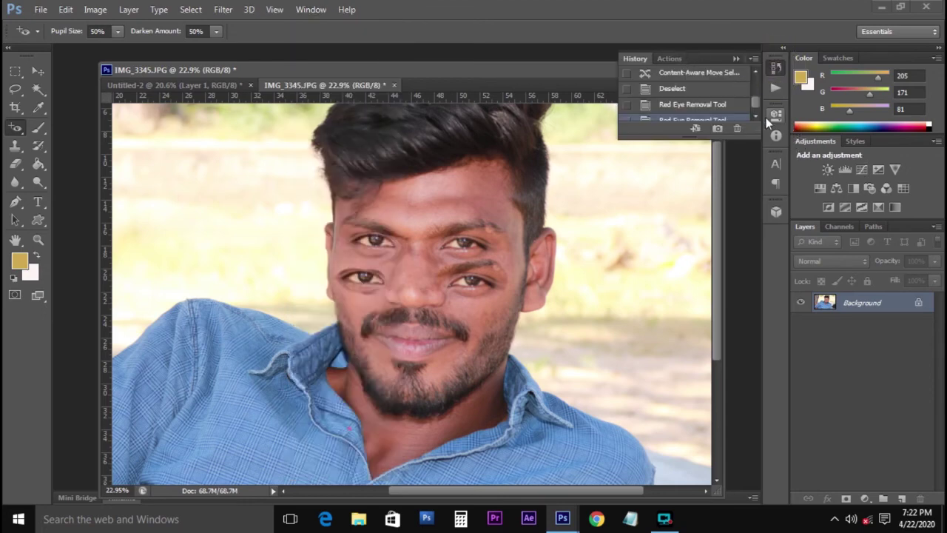
pyautogui.moveTo(756, 101); pyautogui.dragTo(750, 70)
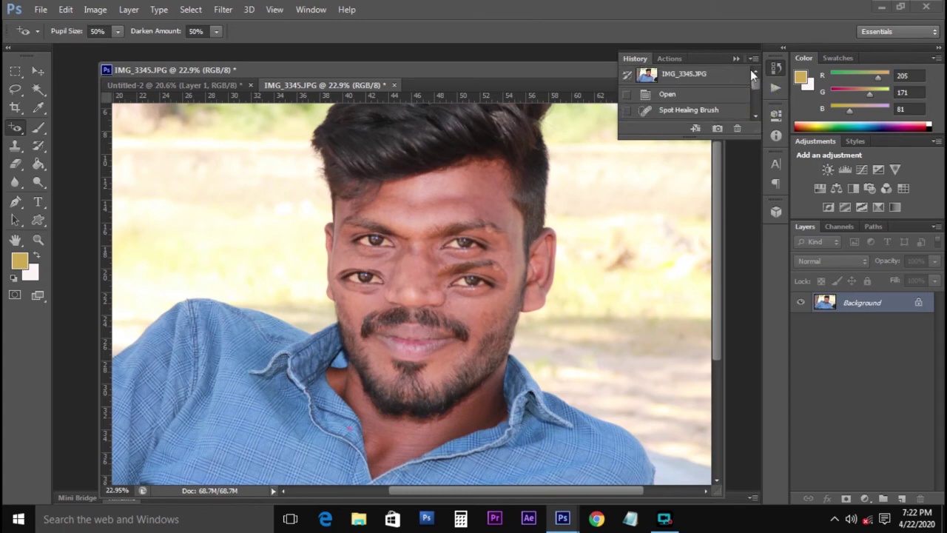
pyautogui.click(704, 76)
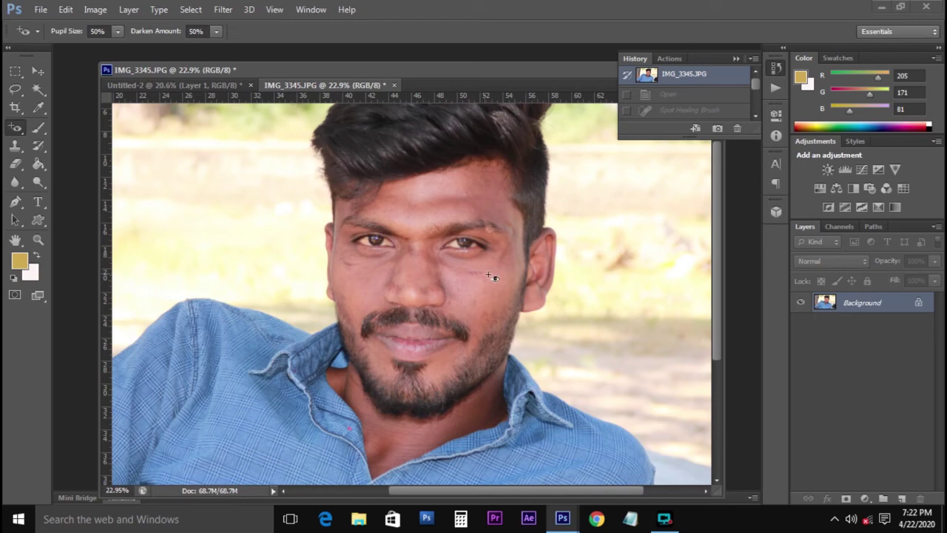
pyautogui.click(736, 59)
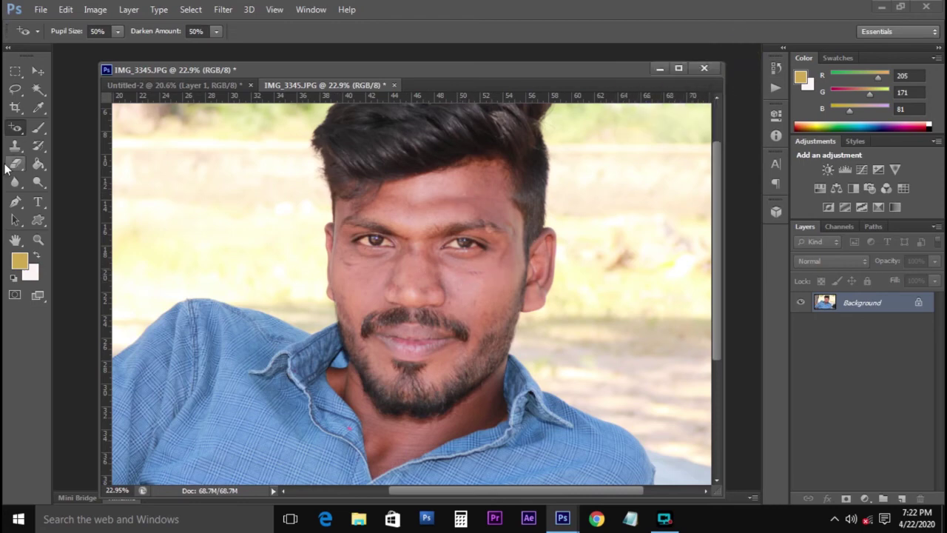
# Close IMG_3345.JPG without saving, returning to the Untitled-2 composite
pyautogui.rightClick(15, 127)
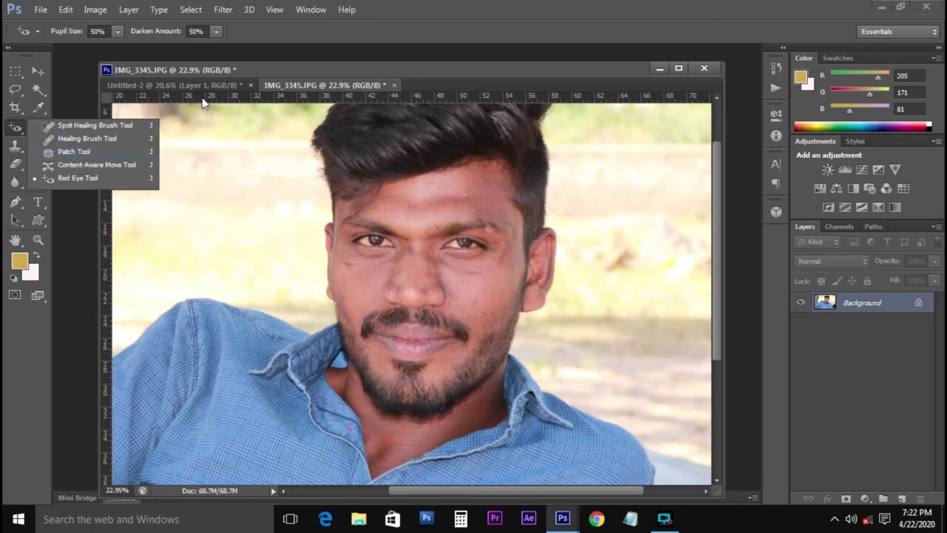
pyautogui.click(303, 85)
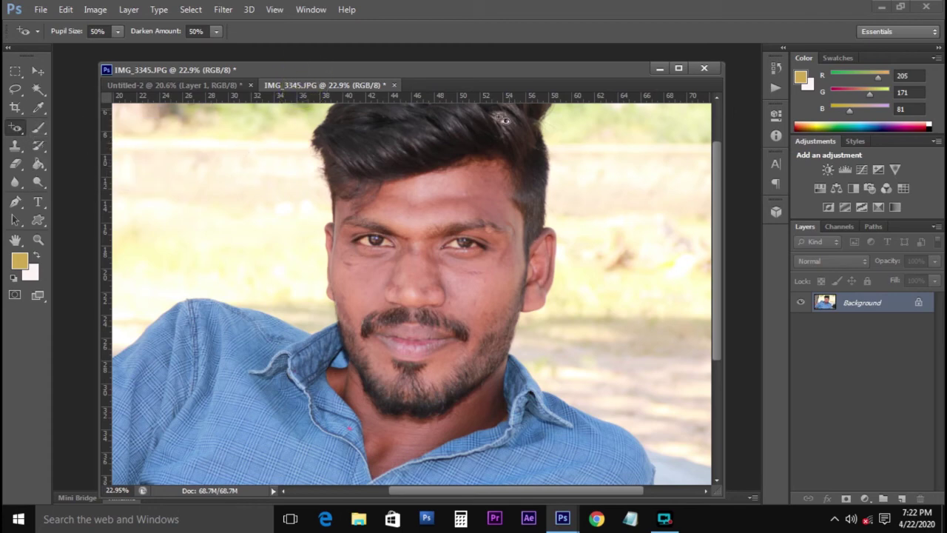
pyautogui.click(396, 84)
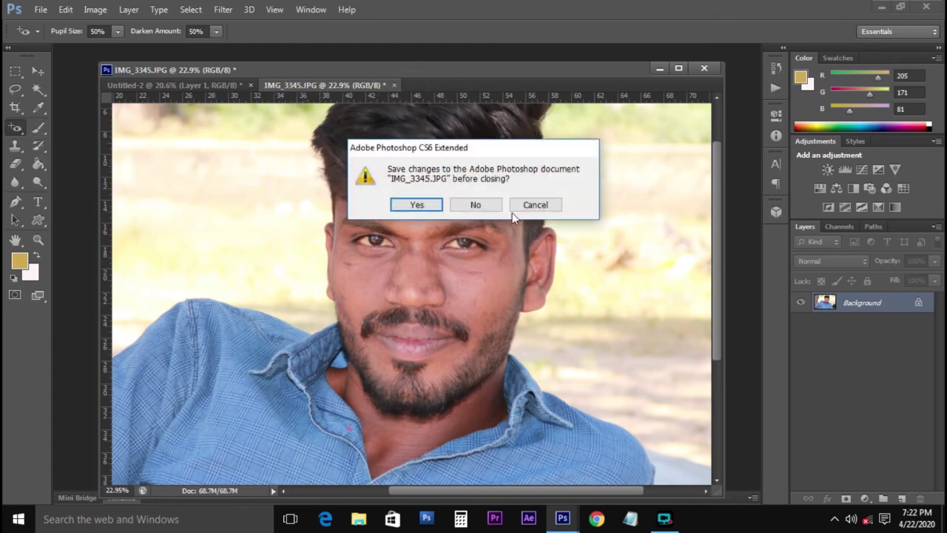
pyautogui.click(488, 205)
pyautogui.scroll(-4, 378, 216)
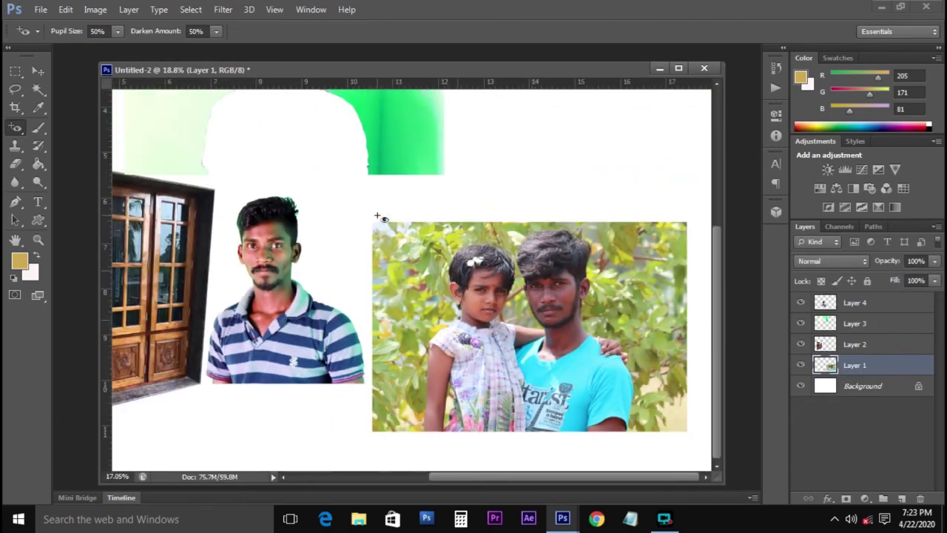
# Zoom out to the whole Untitled-2 canvas and select the Background layer
pyautogui.scroll(-1, 379, 216)
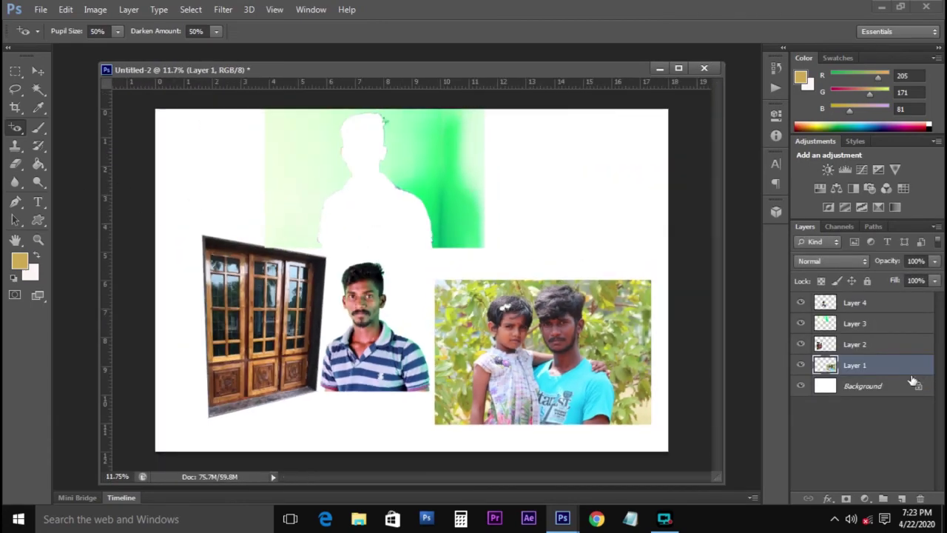
pyautogui.click(878, 385)
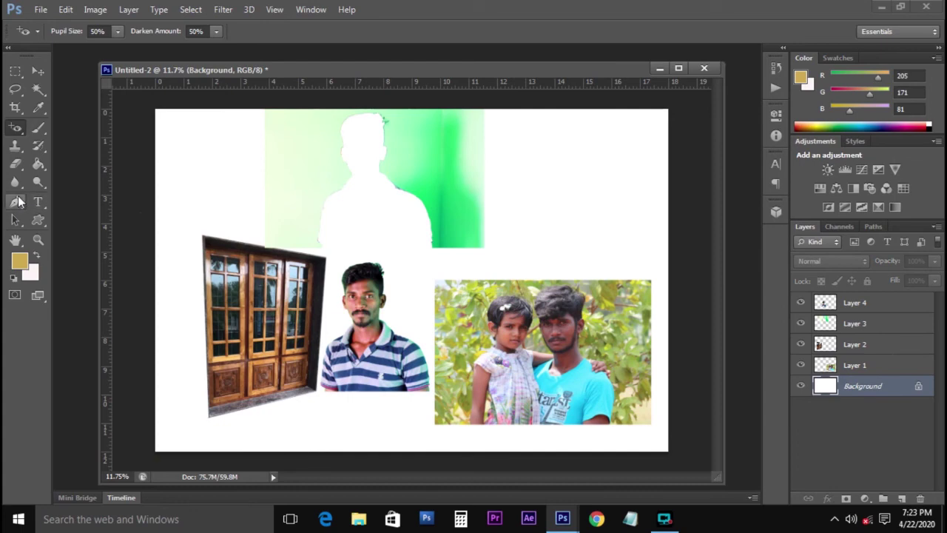
# Shrink the brush to 600 px and paint a hard gold vertical stroke at the upper right
pyautogui.click(38, 127)
pyautogui.press('[')
pyautogui.press('[')
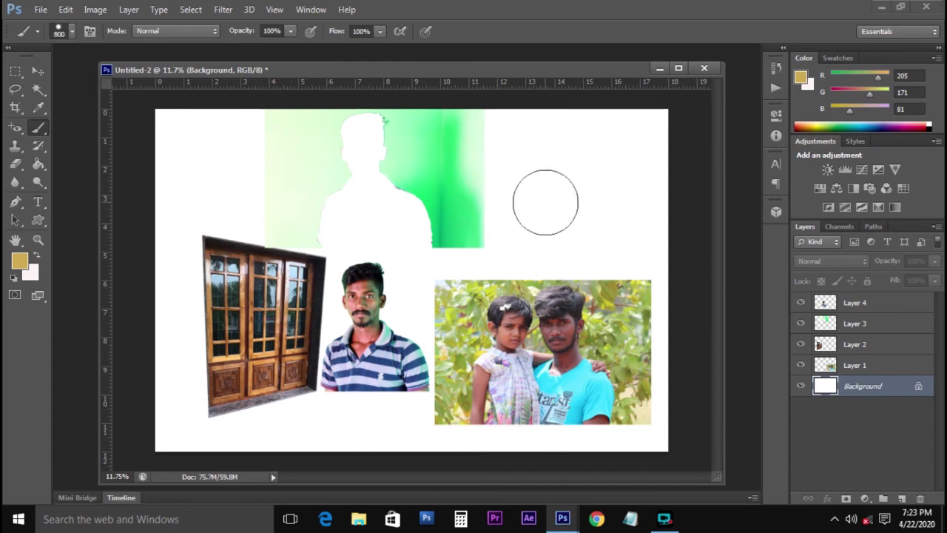
pyautogui.press('[')
pyautogui.press('[')
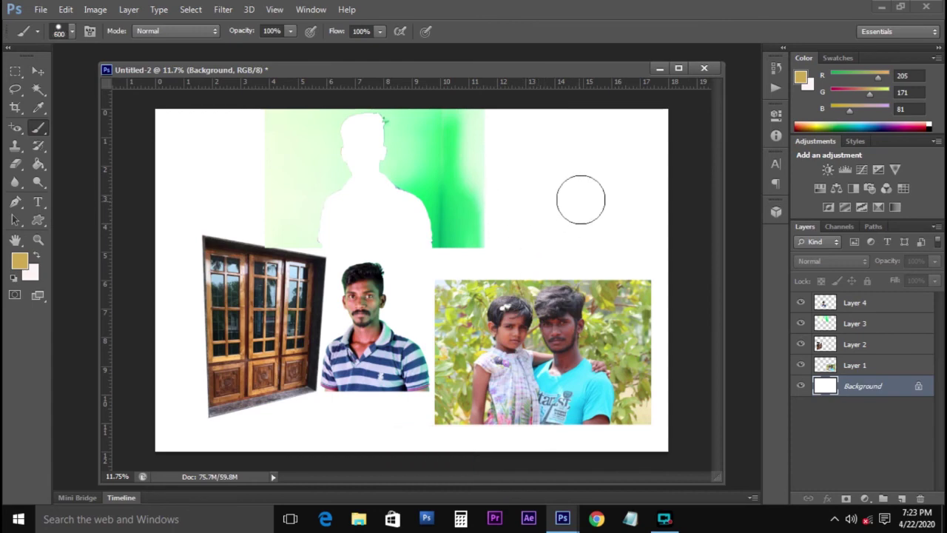
pyautogui.moveTo(588, 180); pyautogui.dragTo(588, 219)
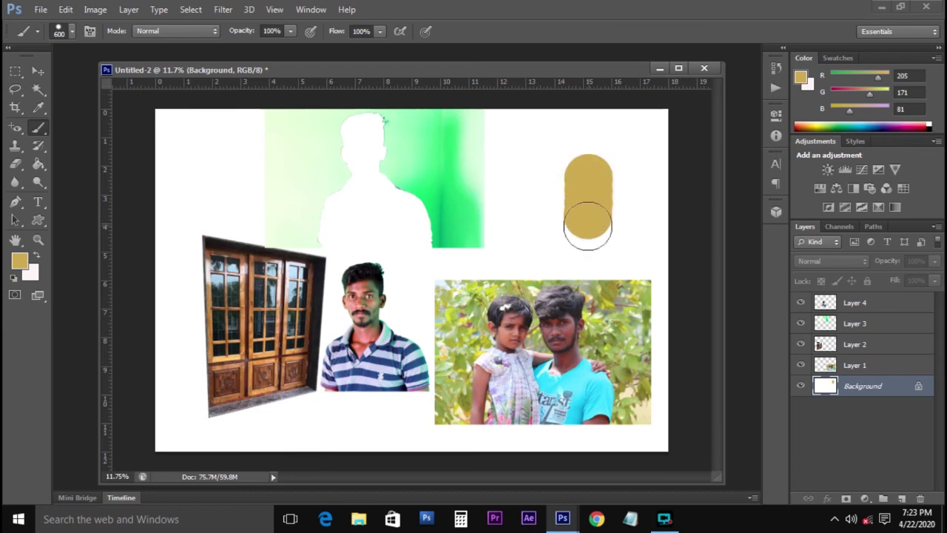
pyautogui.scroll(5, 587, 200)
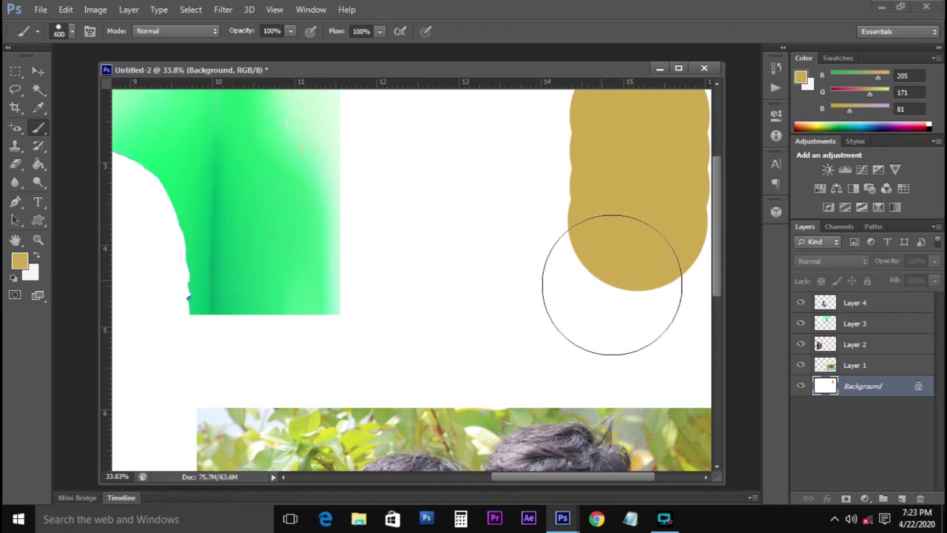
pyautogui.click(72, 31)
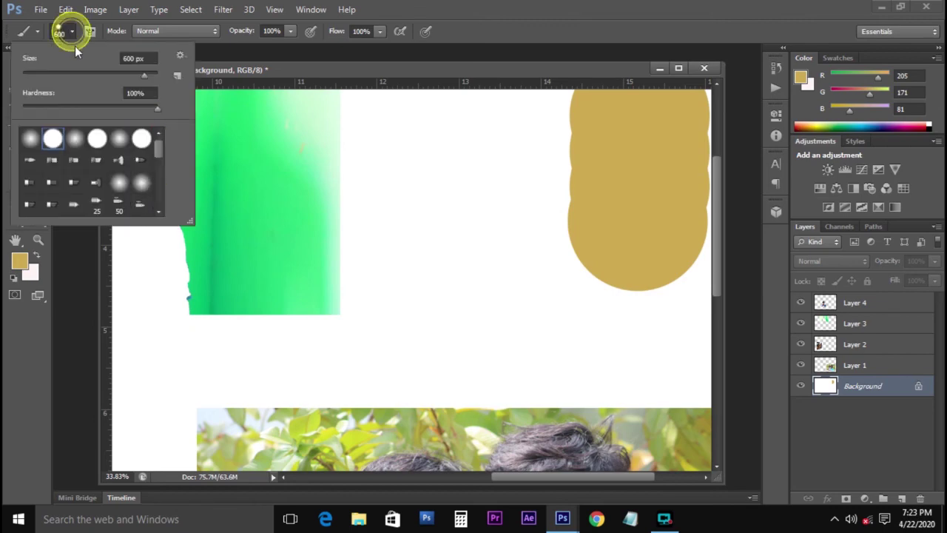
# Paint a soft-edged gold vertical stroke beside the hard one using a soft round brush
pyautogui.click(77, 137)
pyautogui.moveTo(470, 137)
pyautogui.mouseDown()
pyautogui.moveTo(460, 247)
pyautogui.moveTo(472, 324)
pyautogui.moveTo(465, 313)
pyautogui.moveTo(486, 318)
pyautogui.moveTo(422, 292)
pyautogui.mouseUp()
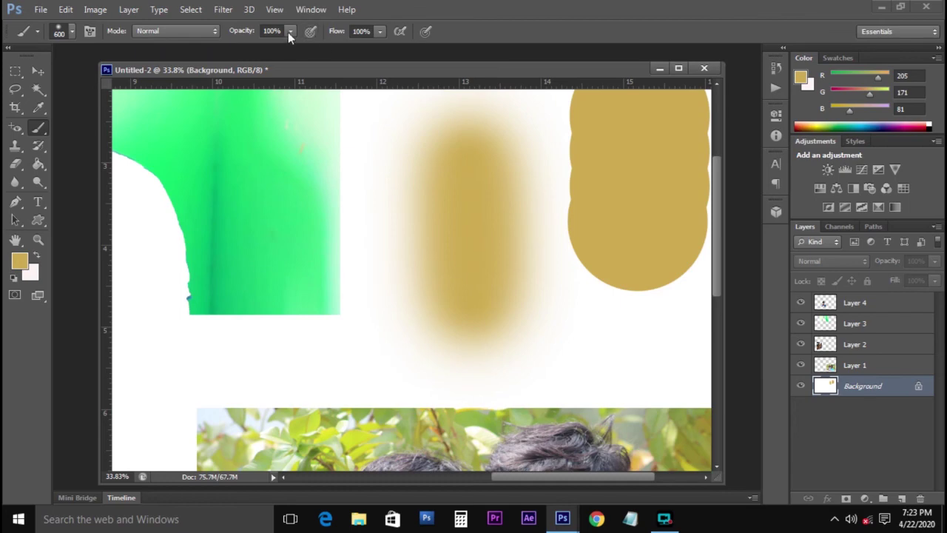
pyautogui.click(71, 31)
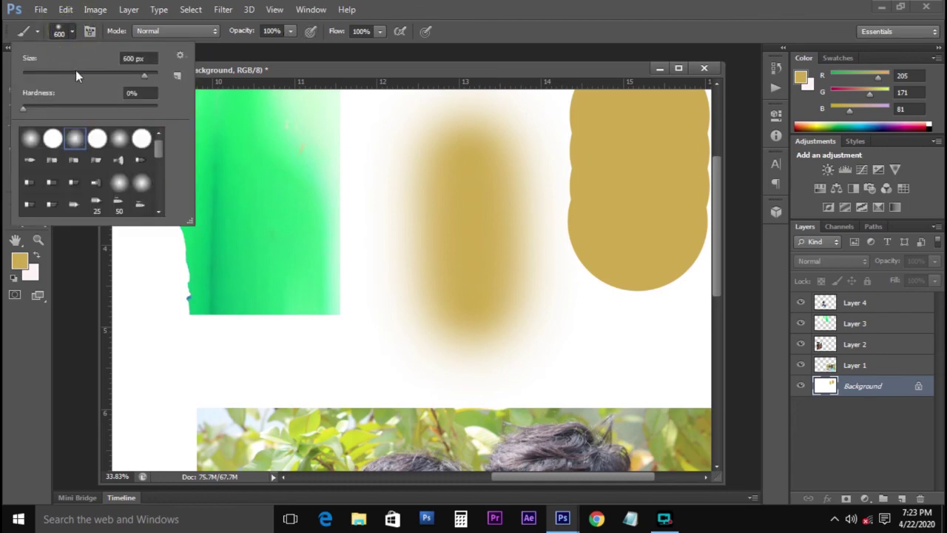
# Switch back to a hard round 600 px brush at 100% hardness
pyautogui.doubleClick(54, 139)
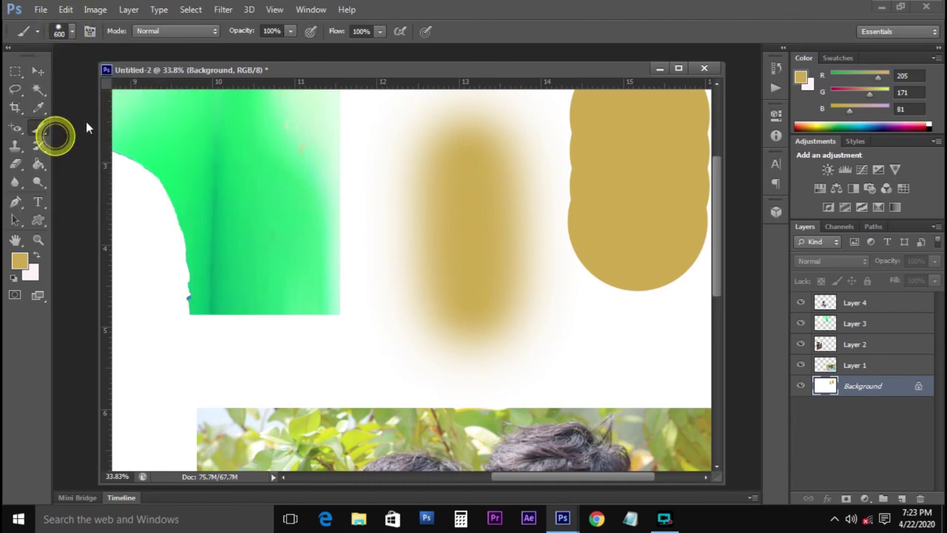
pyautogui.click(71, 31)
pyautogui.scroll(-5, 76, 213)
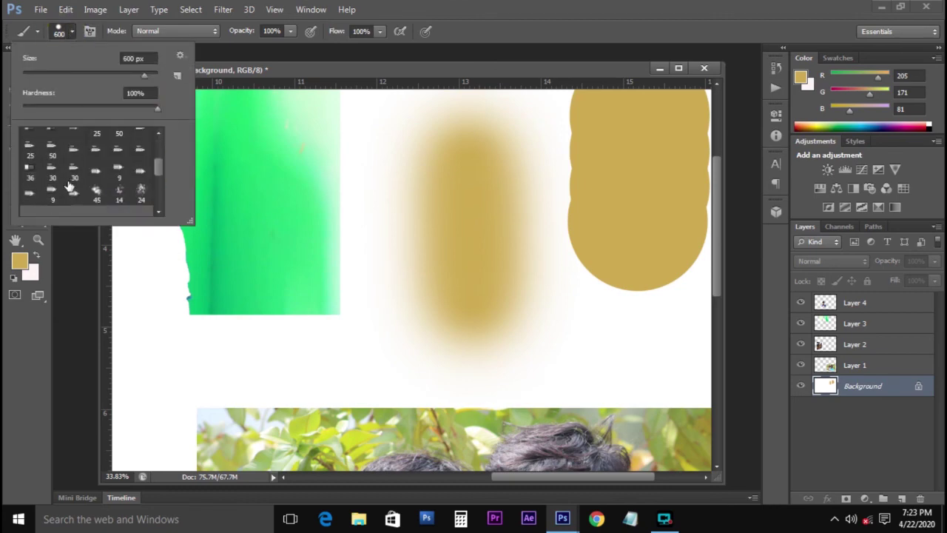
pyautogui.scroll(-2, 76, 214)
pyautogui.scroll(8, 88, 172)
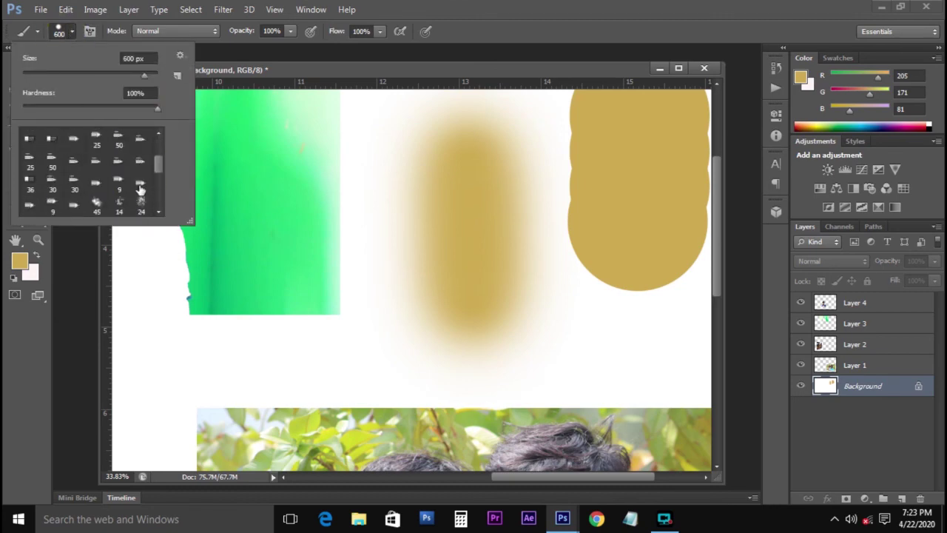
pyautogui.scroll(-2, 141, 244)
pyautogui.scroll(2, 140, 243)
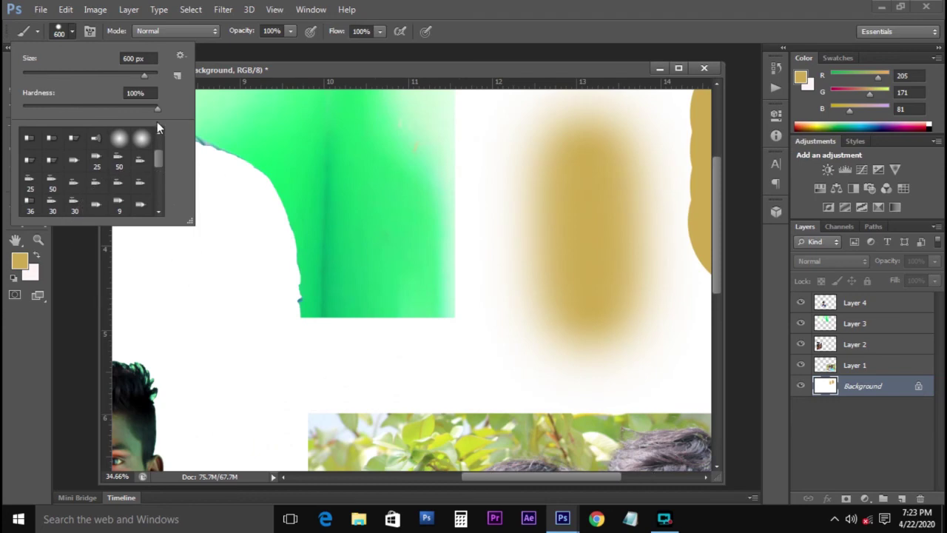
pyautogui.scroll(3, 159, 170)
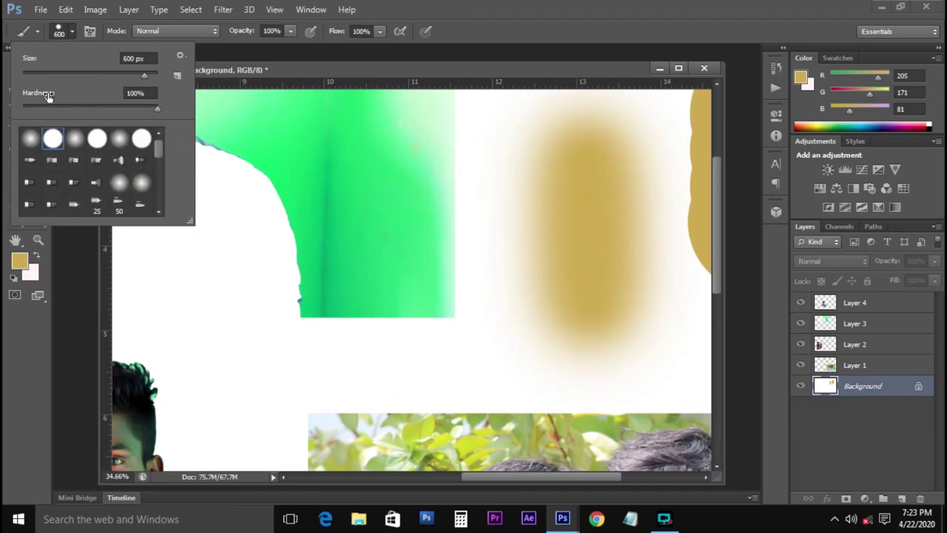
pyautogui.click(71, 32)
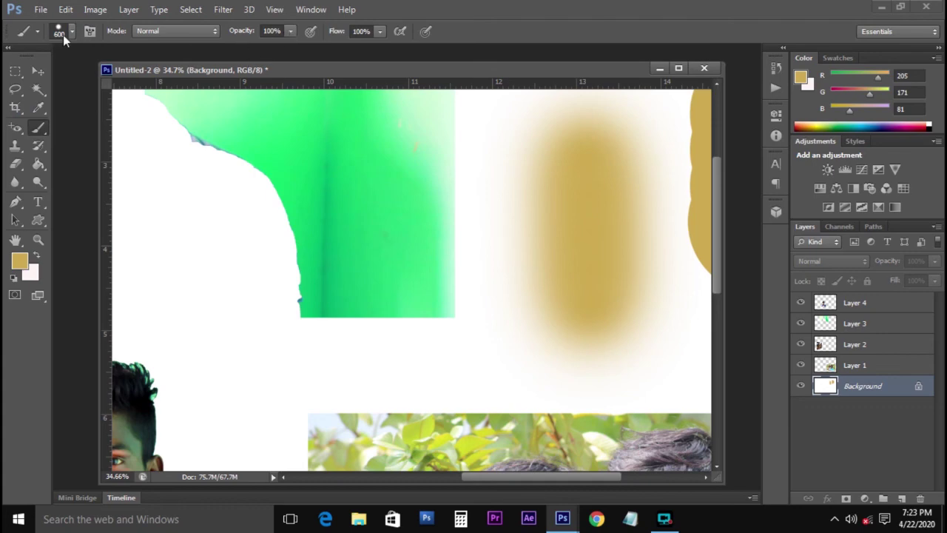
pyautogui.click(291, 31)
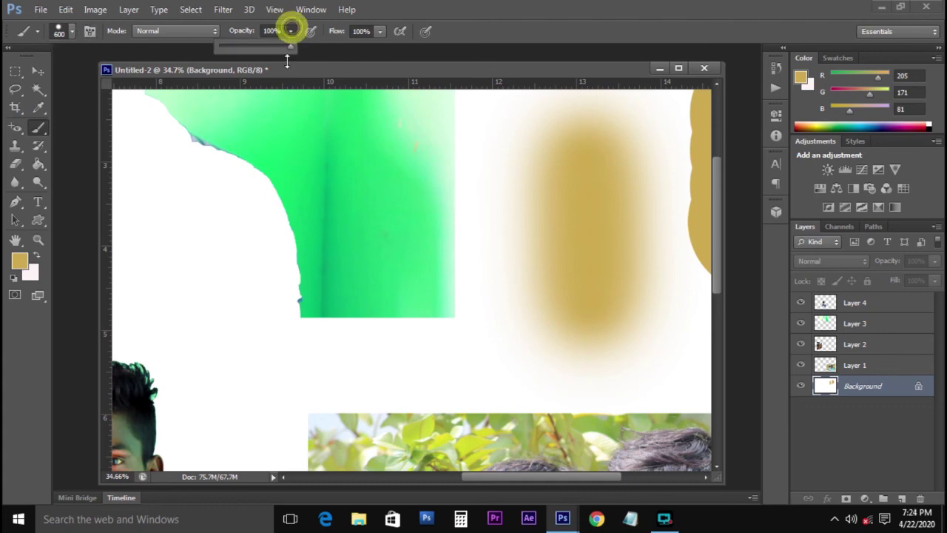
# Paint translucent beige strokes at 31% opacity, then a fainter one at 12%
pyautogui.moveTo(291, 46); pyautogui.dragTo(241, 44)
pyautogui.moveTo(454, 194)
pyautogui.mouseDown()
pyautogui.moveTo(407, 264)
pyautogui.moveTo(397, 342)
pyautogui.moveTo(419, 321)
pyautogui.mouseUp()
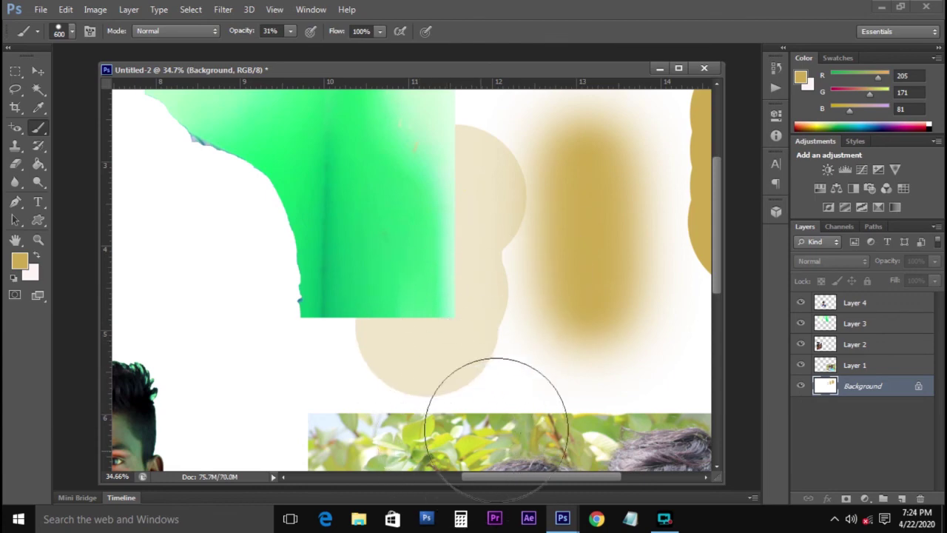
pyautogui.moveTo(499, 477); pyautogui.dragTo(523, 477)
pyautogui.click(276, 45)
pyautogui.moveTo(558, 285)
pyautogui.mouseDown()
pyautogui.moveTo(537, 353)
pyautogui.moveTo(489, 380)
pyautogui.mouseUp()
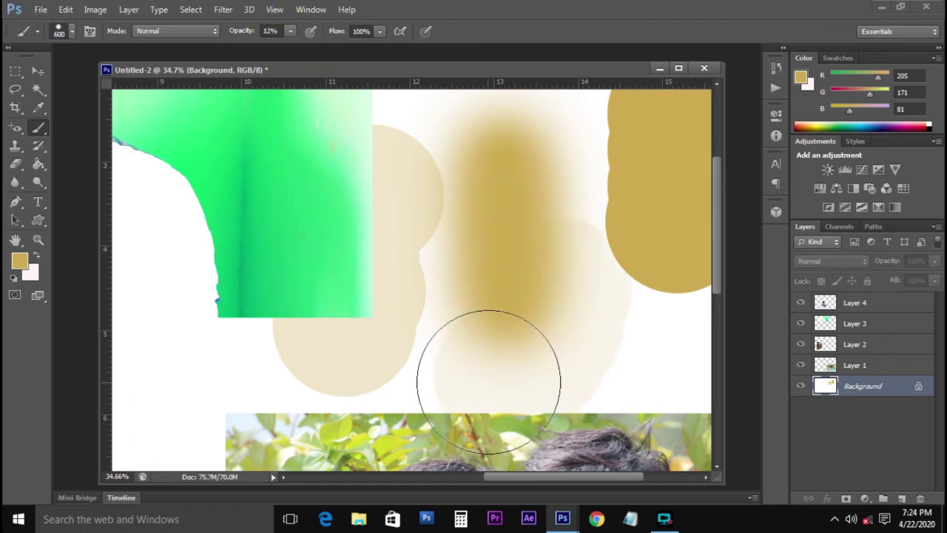
# At 65% opacity and 27% flow, dab faint beige paint near the left edge and lower right
pyautogui.click(378, 31)
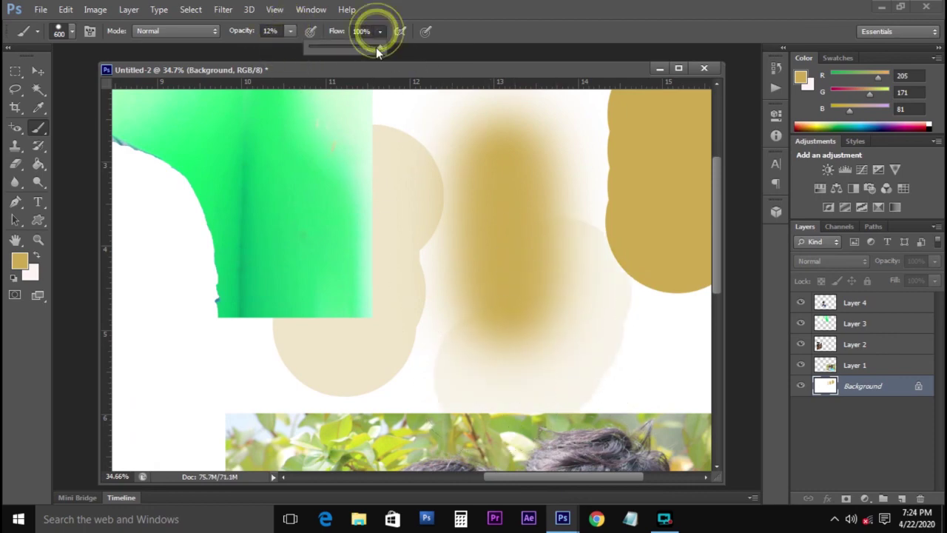
pyautogui.click(288, 31)
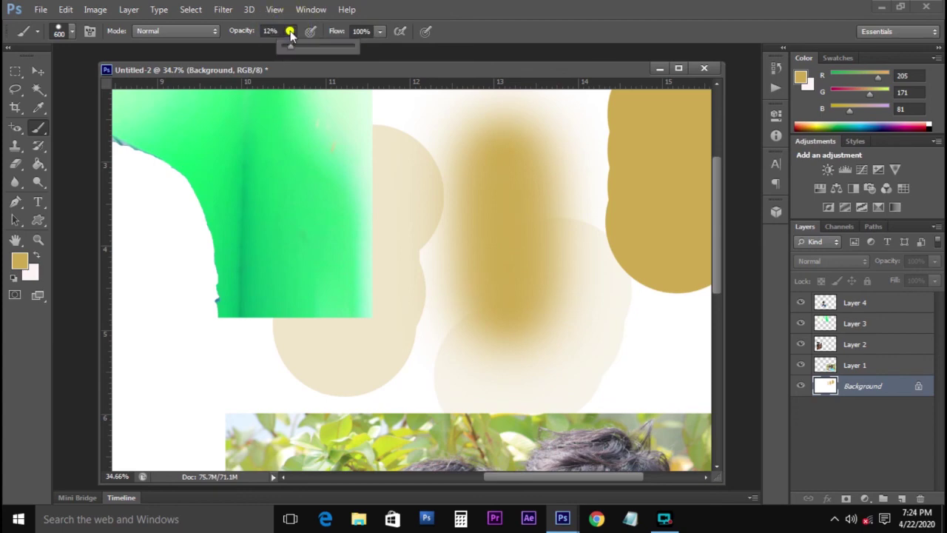
pyautogui.click(378, 31)
pyautogui.click(328, 45)
pyautogui.moveTo(190, 307)
pyautogui.mouseDown()
pyautogui.moveTo(190, 377)
pyautogui.moveTo(190, 227)
pyautogui.mouseUp()
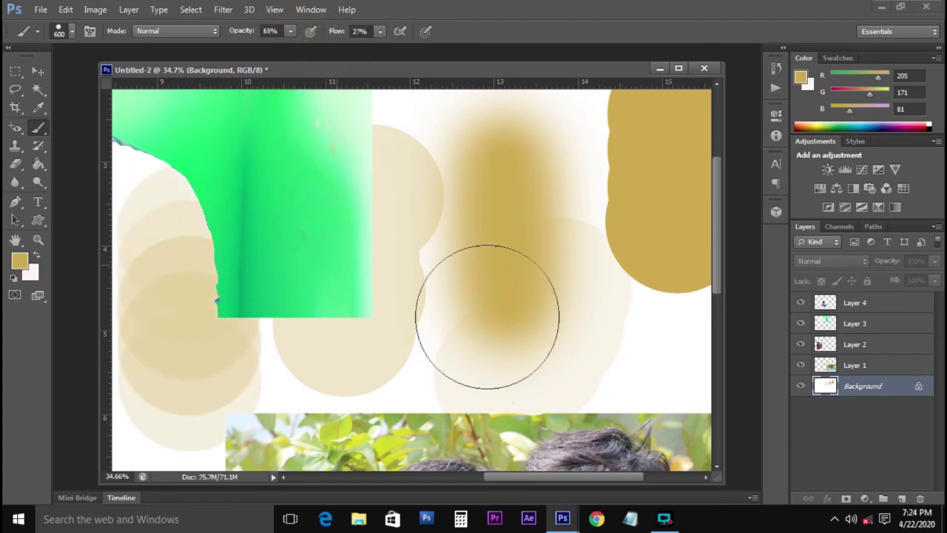
pyautogui.click(599, 319)
pyautogui.moveTo(588, 388); pyautogui.dragTo(586, 370)
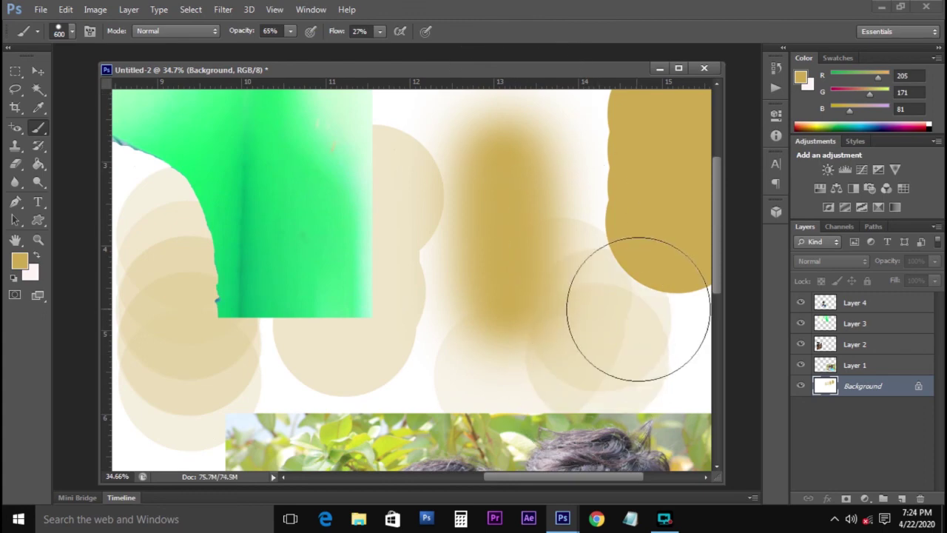
pyautogui.moveTo(634, 340); pyautogui.dragTo(600, 360)
pyautogui.moveTo(610, 262)
pyautogui.mouseDown()
pyautogui.moveTo(578, 154)
pyautogui.moveTo(545, 175)
pyautogui.moveTo(491, 174)
pyautogui.moveTo(482, 258)
pyautogui.mouseUp()
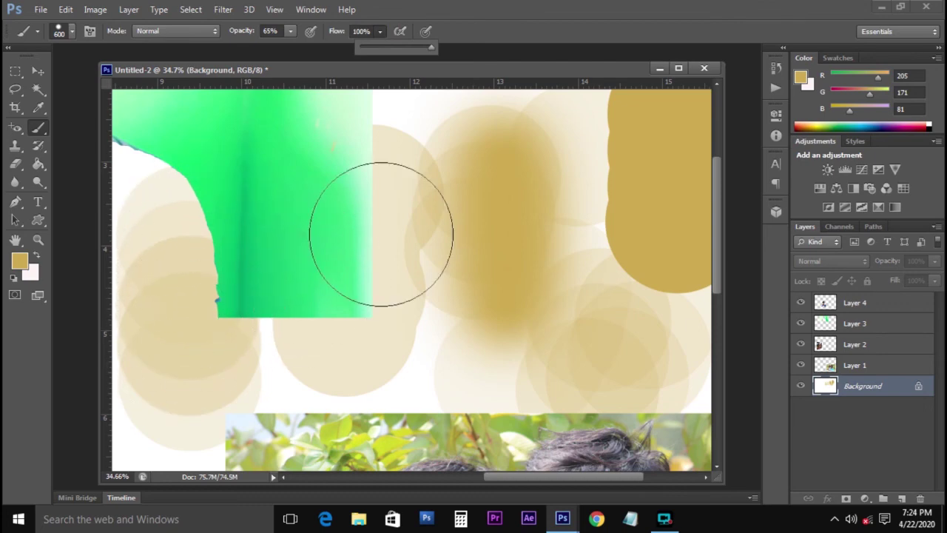
# Paint a tan stroke over the green area's right edge, then a faint stroke at 23% flow
pyautogui.moveTo(423, 230)
pyautogui.mouseDown()
pyautogui.moveTo(426, 279)
pyautogui.moveTo(414, 346)
pyautogui.mouseUp()
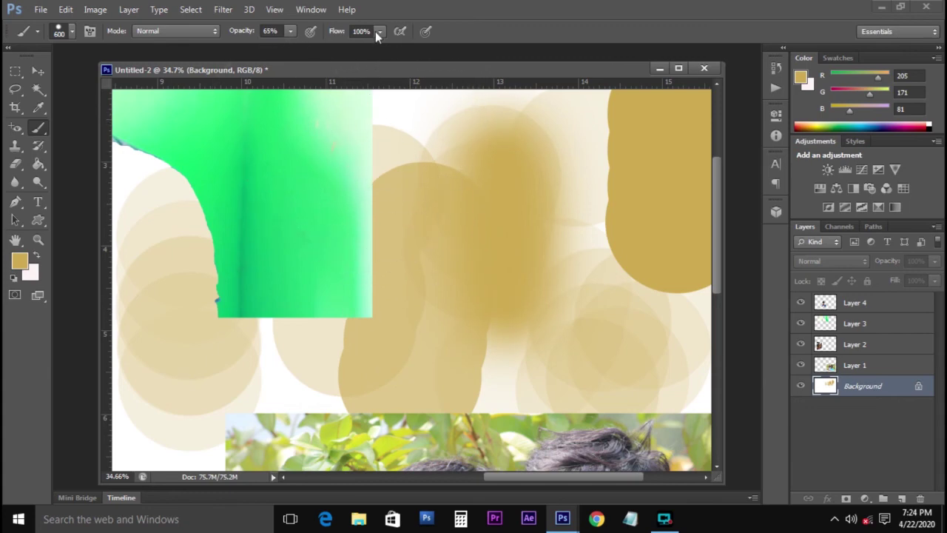
pyautogui.moveTo(344, 52); pyautogui.dragTo(323, 47)
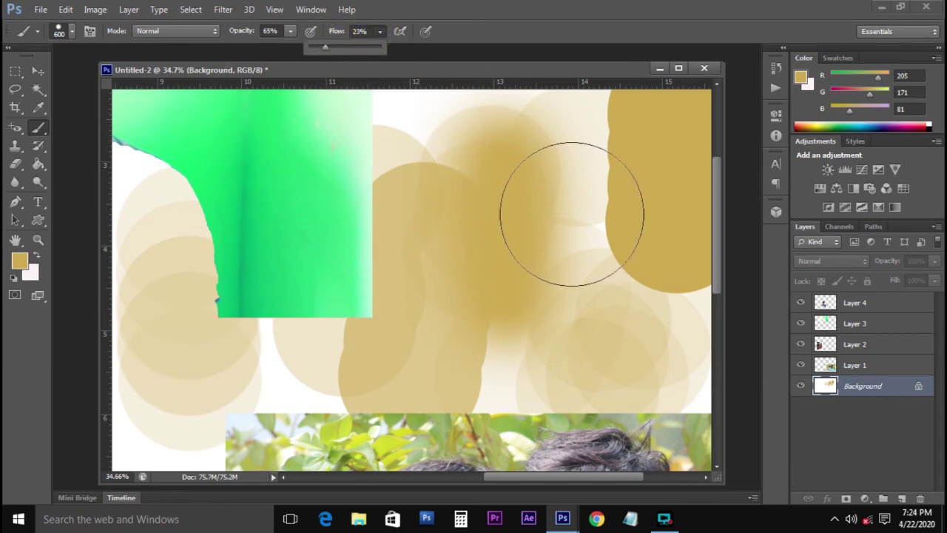
pyautogui.moveTo(558, 180); pyautogui.dragTo(537, 254)
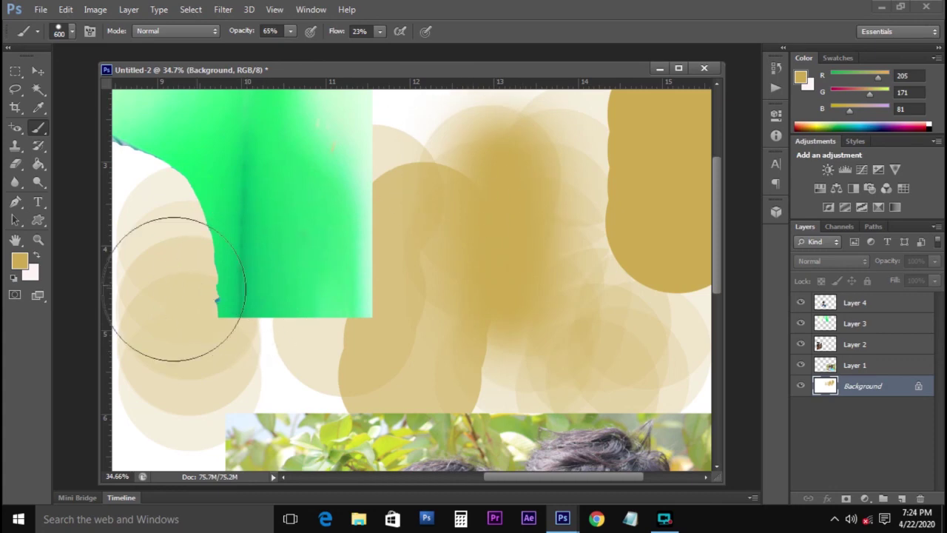
pyautogui.scroll(-1, 248, 315)
pyautogui.scroll(-3, 251, 309)
# Raise flow to 100% and paint a solid tan column beside the gold pill shape
pyautogui.moveTo(644, 193)
pyautogui.mouseDown()
pyautogui.moveTo(650, 288)
pyautogui.moveTo(658, 258)
pyautogui.mouseUp()
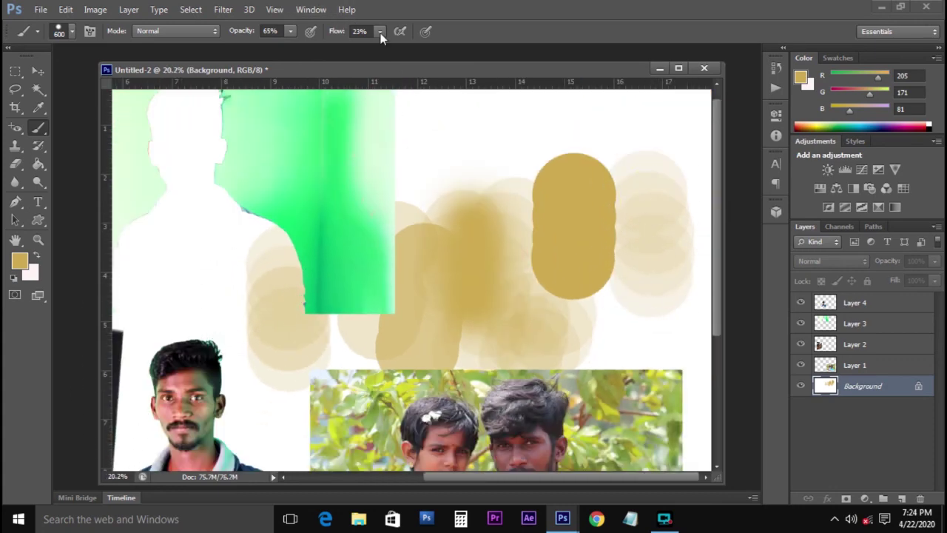
pyautogui.moveTo(387, 45); pyautogui.dragTo(439, 46)
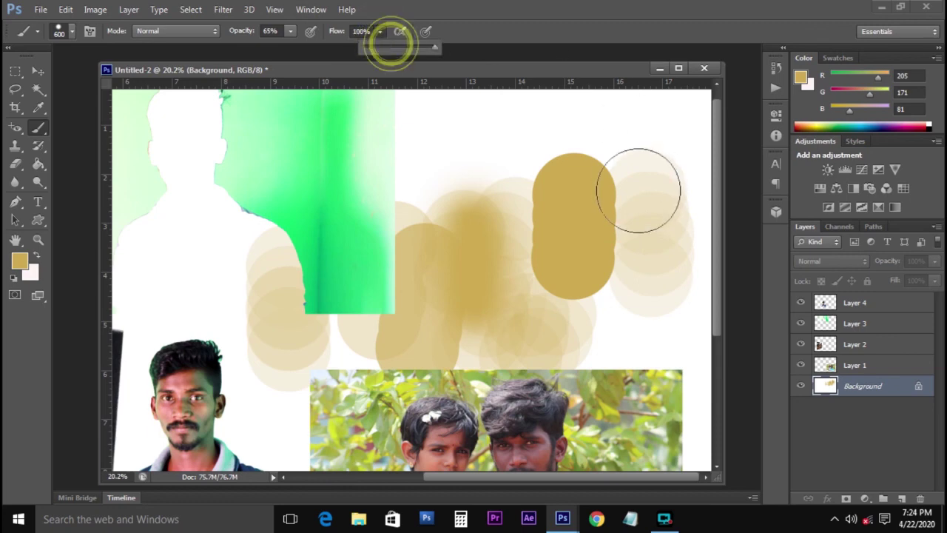
pyautogui.click(665, 296)
pyautogui.moveTo(665, 378); pyautogui.dragTo(665, 338)
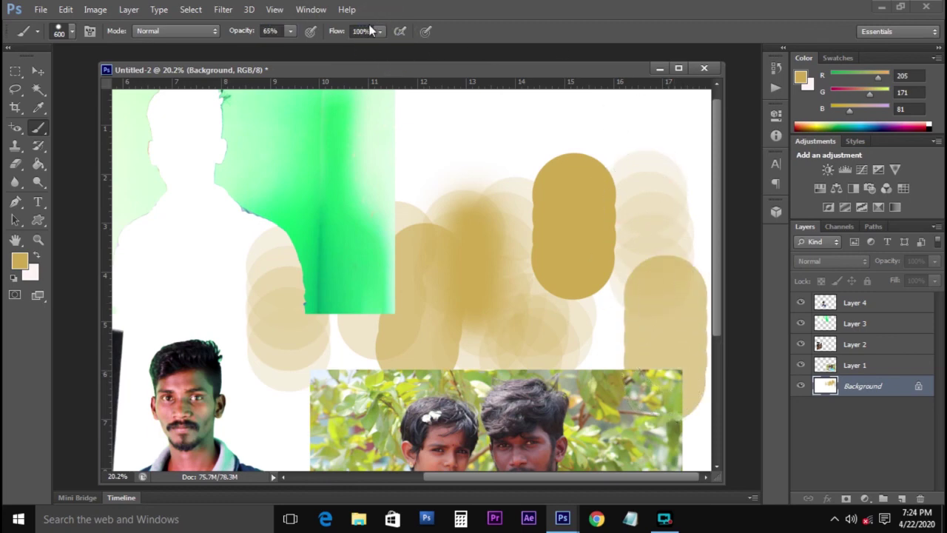
# Lower opacity to about 21% and paint faint tan strokes across the upper canvas
pyautogui.click(291, 31)
pyautogui.moveTo(291, 47); pyautogui.dragTo(268, 54)
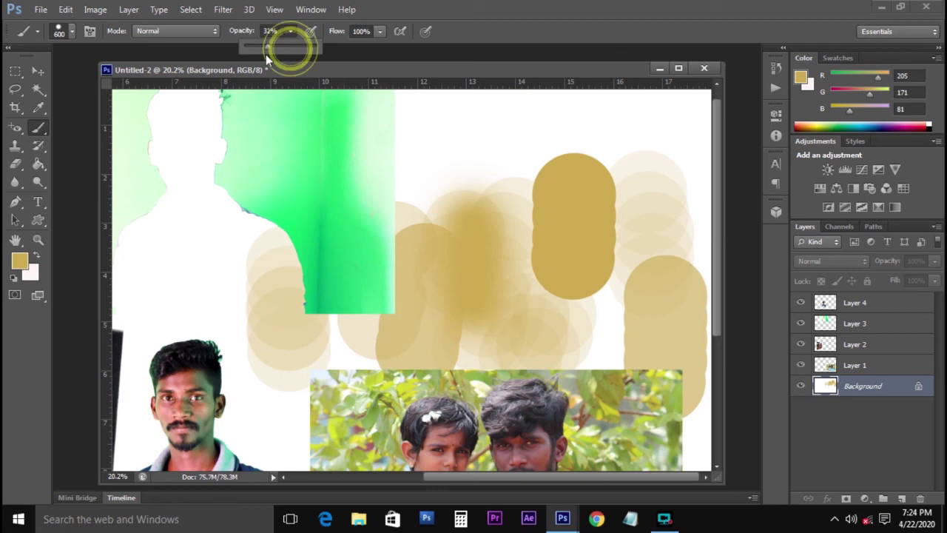
pyautogui.moveTo(503, 121); pyautogui.dragTo(402, 190)
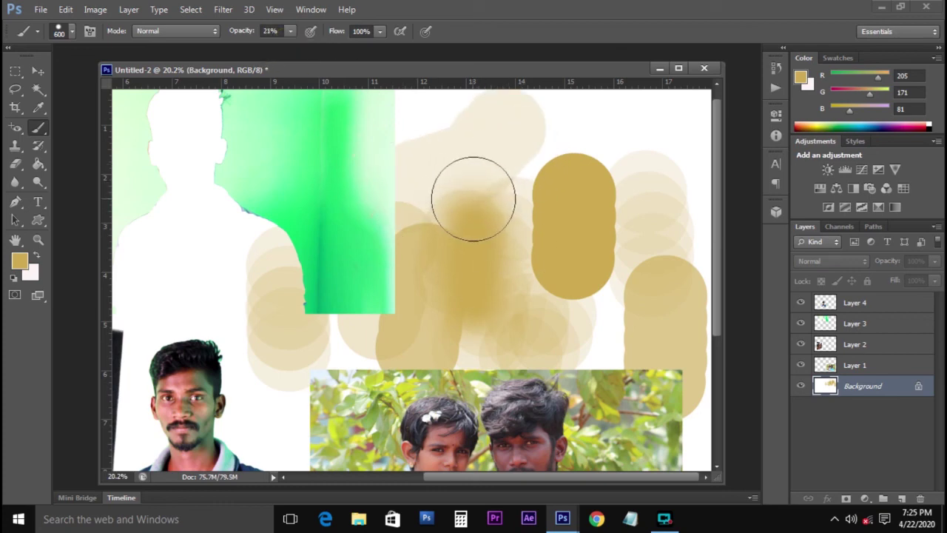
pyautogui.moveTo(474, 198); pyautogui.dragTo(444, 165)
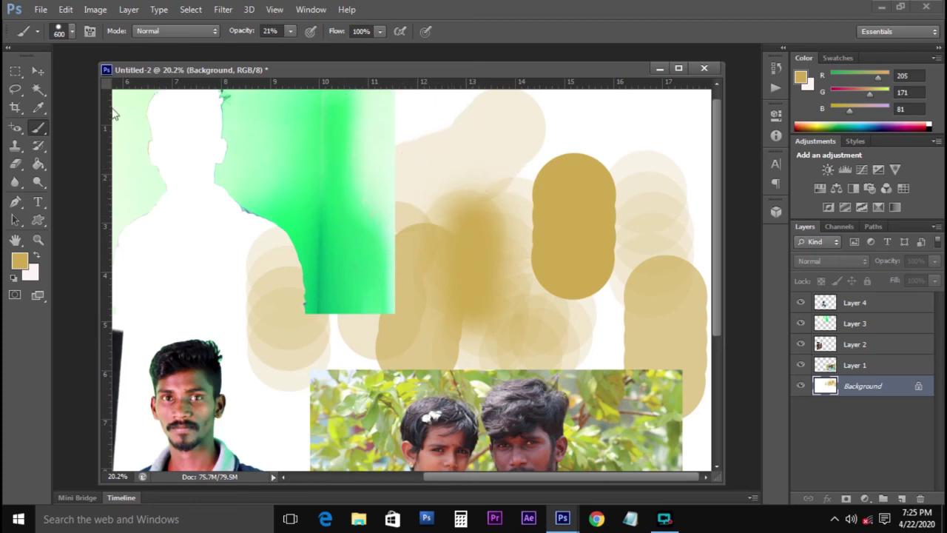
# Switch to the 125 px hard-edged Pencil tool, draw a trial gold line near the top, then undo it
pyautogui.rightClick(42, 131)
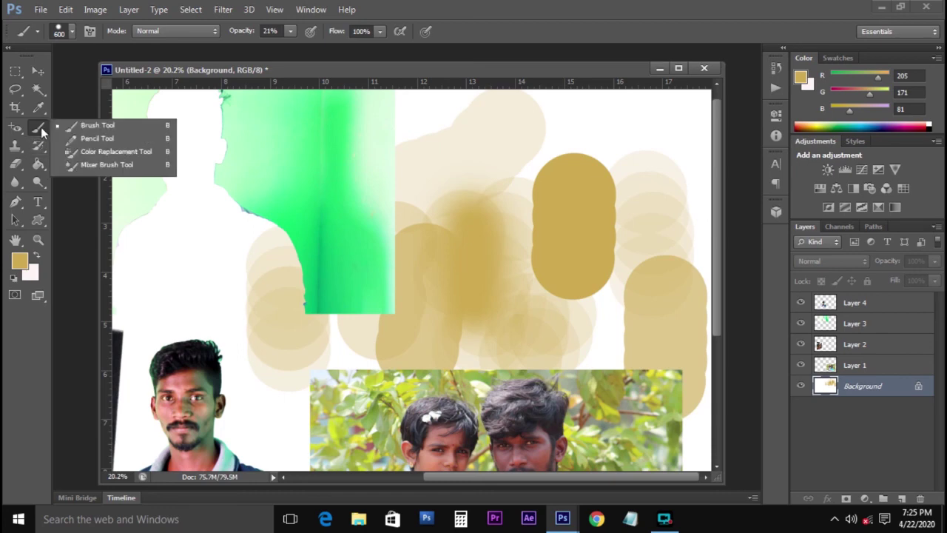
pyautogui.click(87, 137)
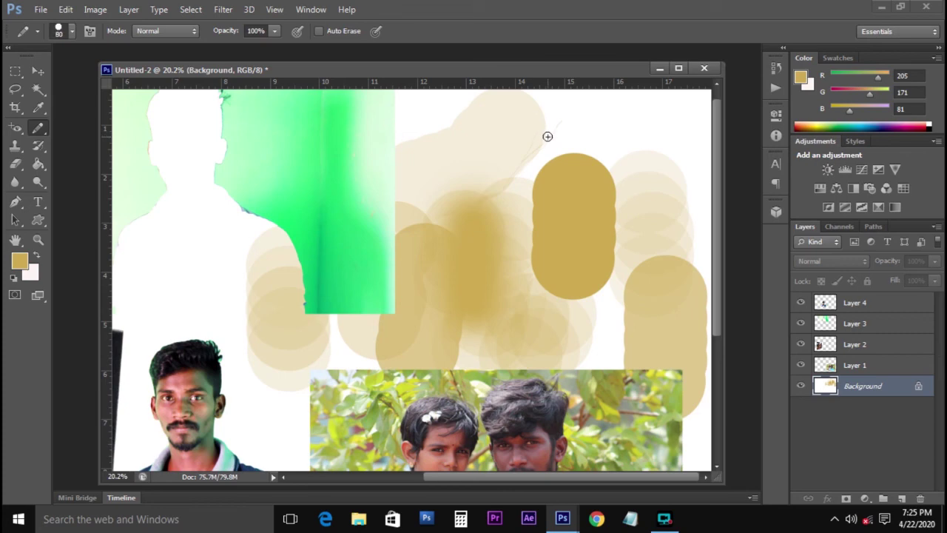
pyautogui.moveTo(551, 138)
pyautogui.mouseDown()
pyautogui.moveTo(523, 157)
pyautogui.moveTo(533, 143)
pyautogui.mouseUp()
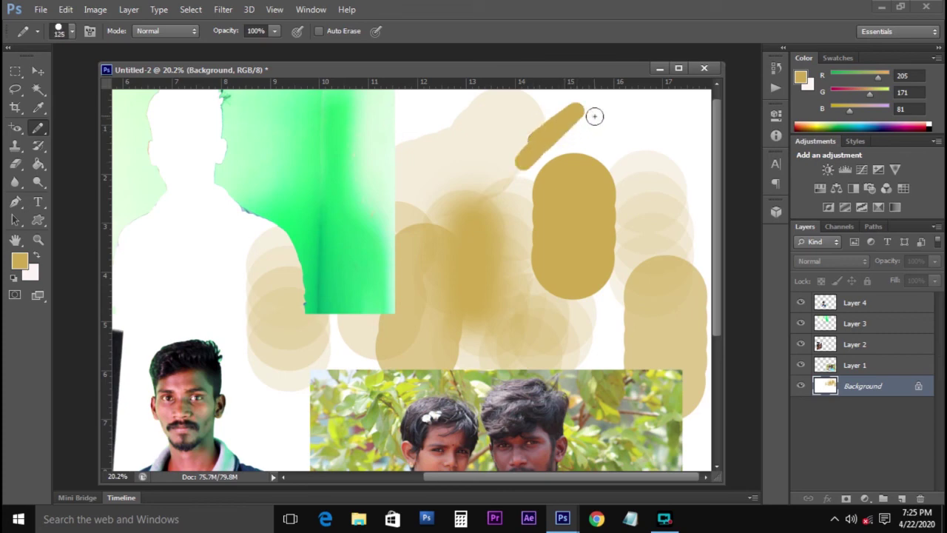
pyautogui.hotkey('ctrl', 'z')
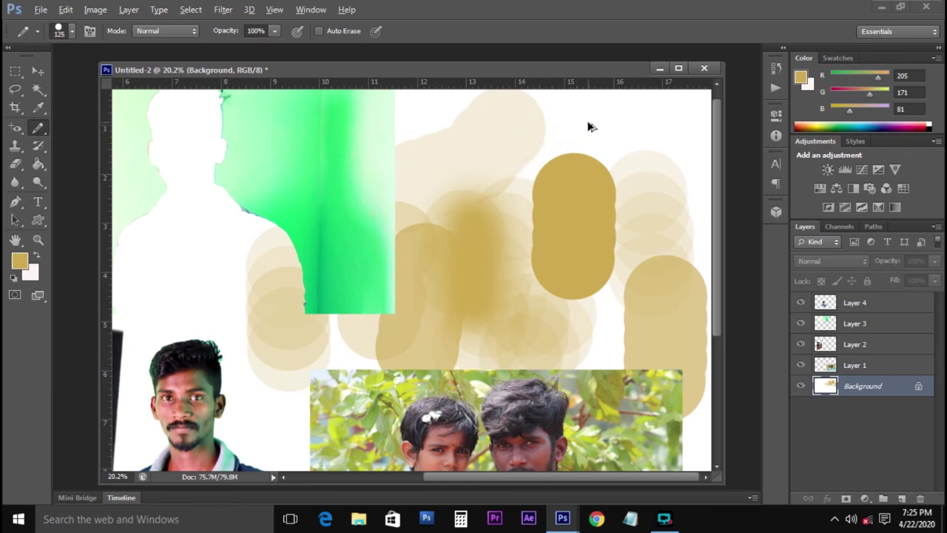
pyautogui.rightClick(41, 128)
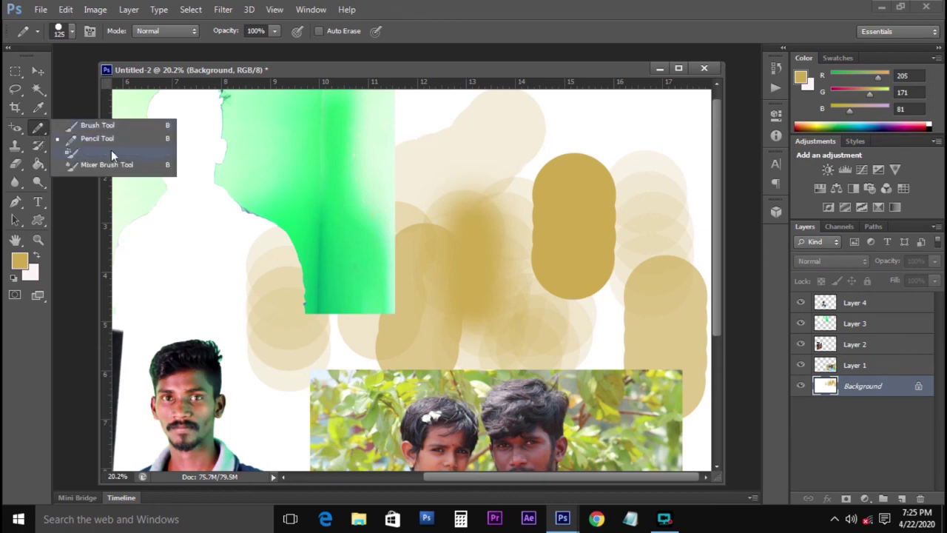